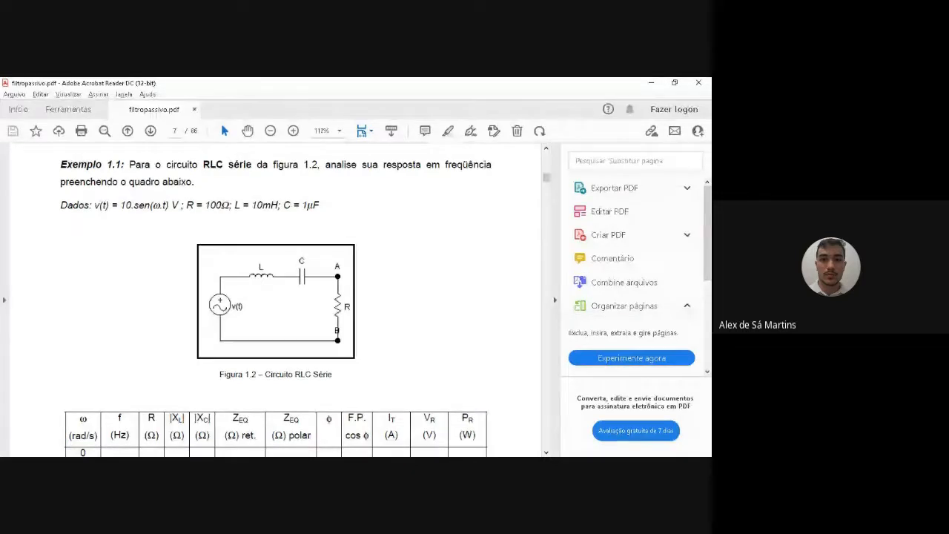
- Review the series RLC circuit, its component data and the frequency response table of Exemplo 1.1 in filtropassivo.pdf
scroll(516, 322, down, 2)
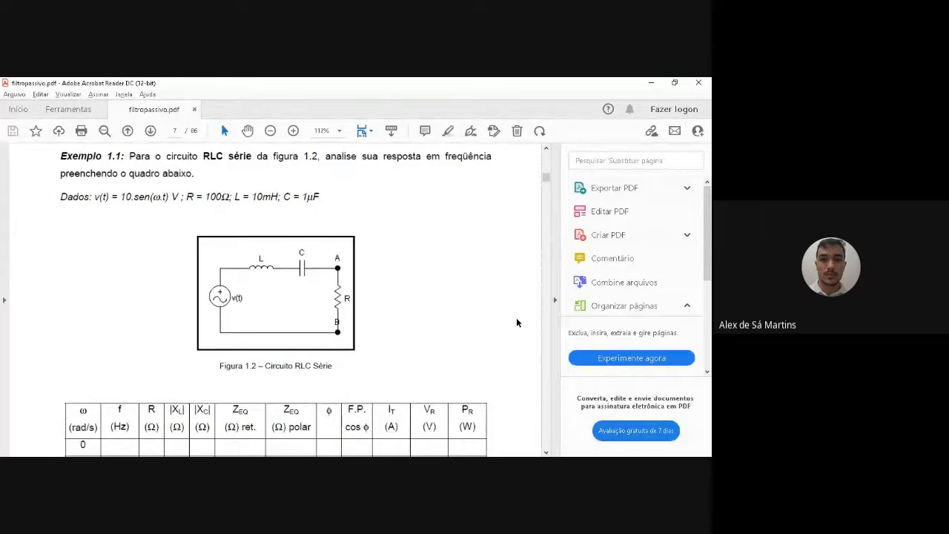
scroll(517, 322, down, 3)
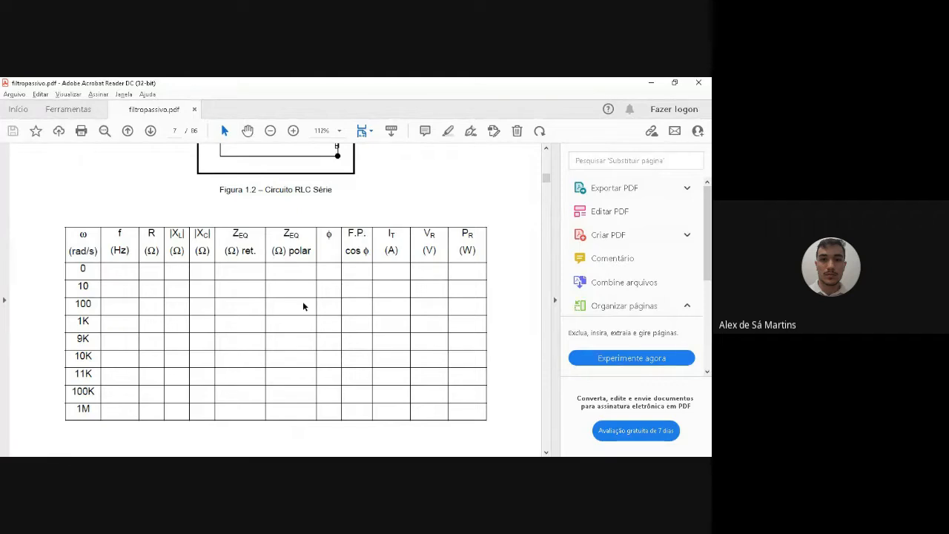
scroll(302, 302, up, 3)
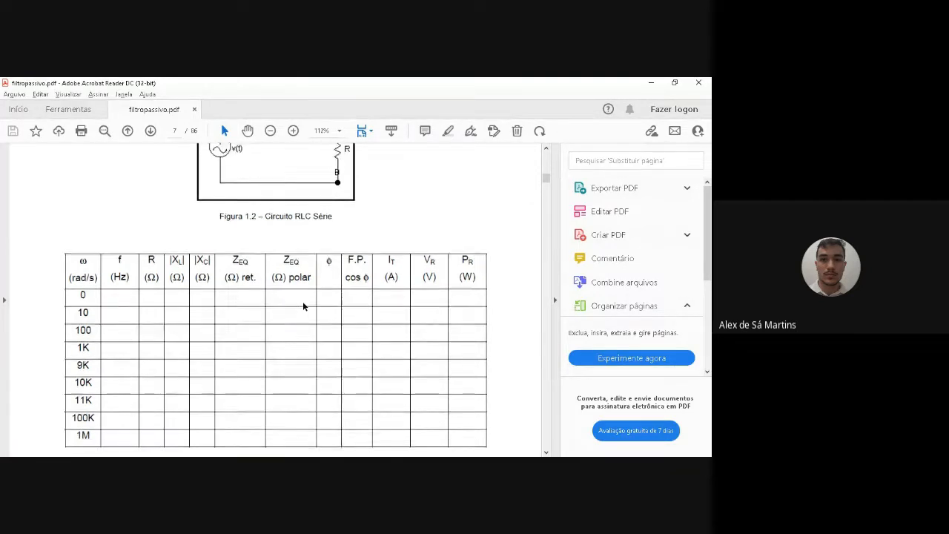
scroll(302, 302, up, 2)
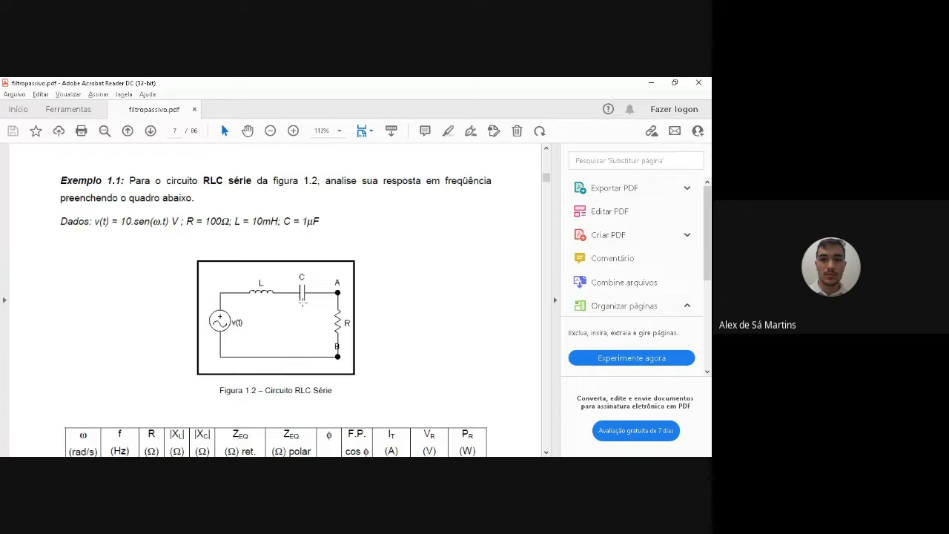
drag(187, 221, 329, 222)
click(251, 221)
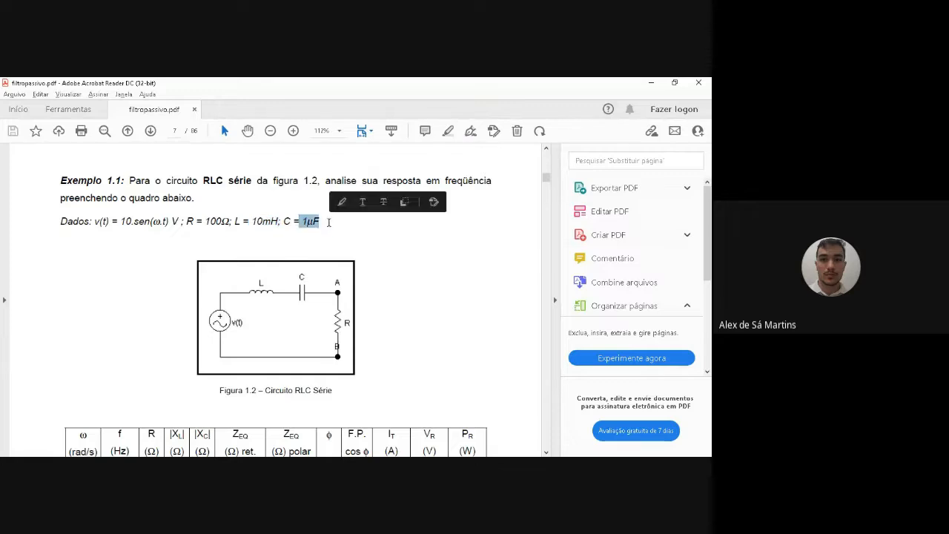
- Switch to the empty PSIM schematic and hide the screen-sharing notice that covers the element toolbar
click(449, 466)
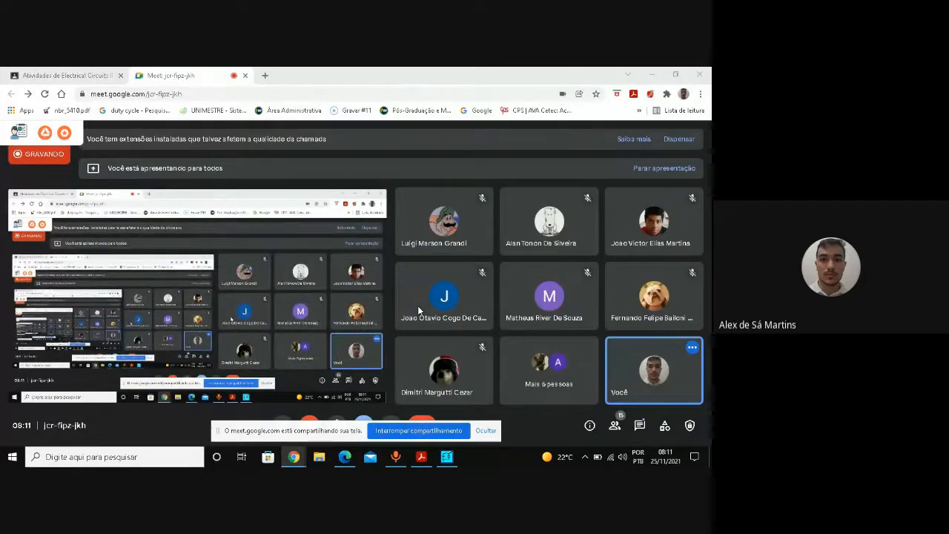
click(447, 456)
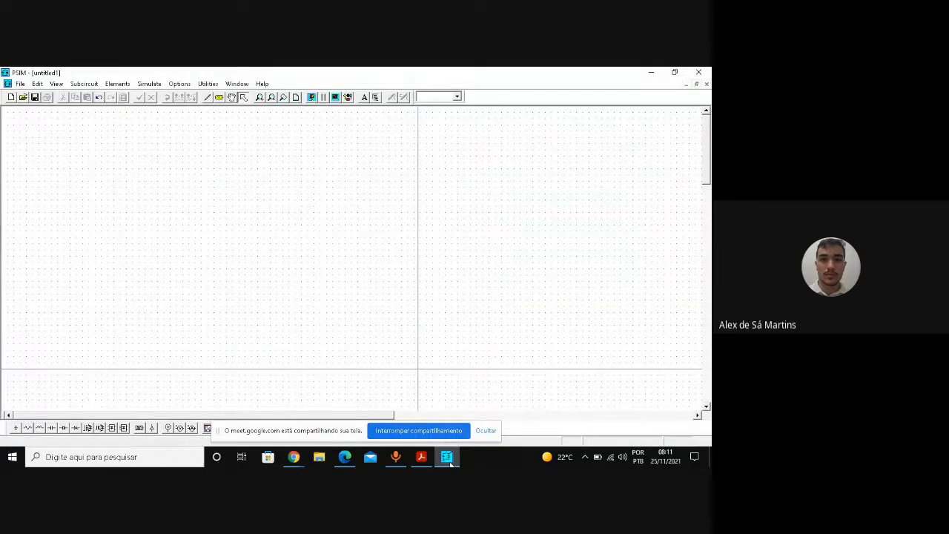
key(alt+Tab)
key(alt+Tab)
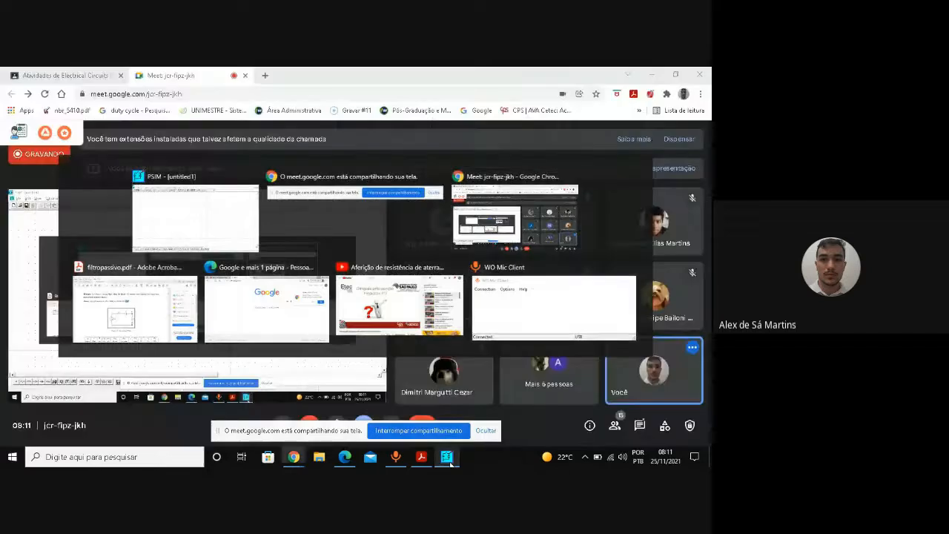
click(447, 456)
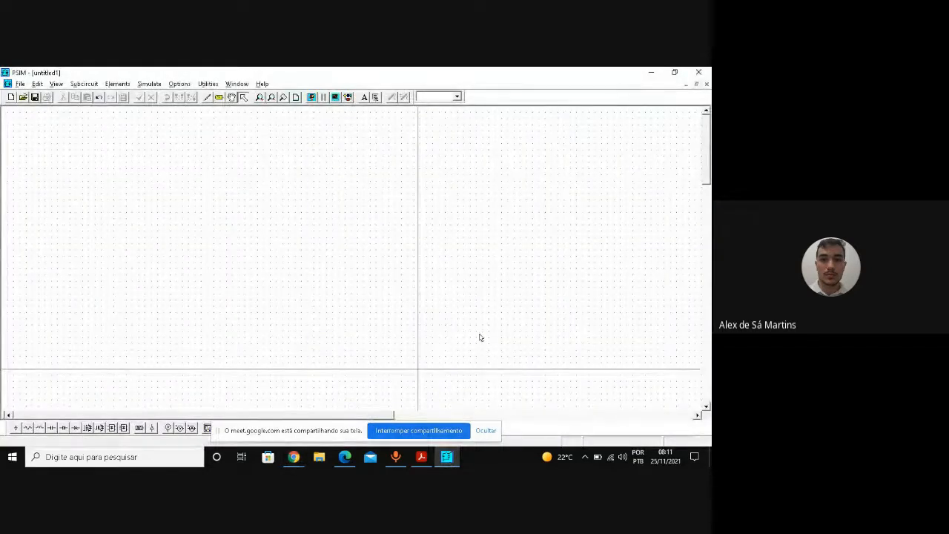
click(486, 430)
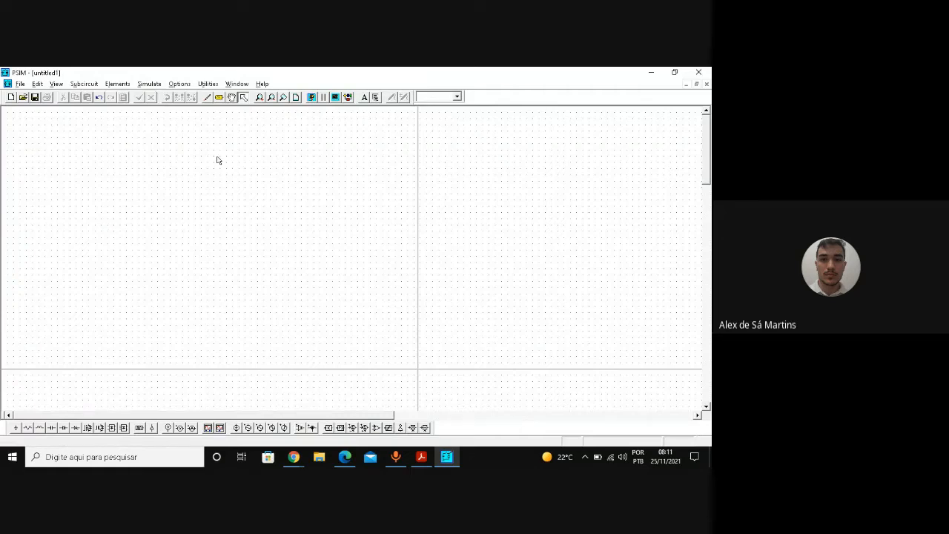
- Add a Simulation Control element near the schematic's upper-left corner and set its time step to 1E-007
click(158, 88)
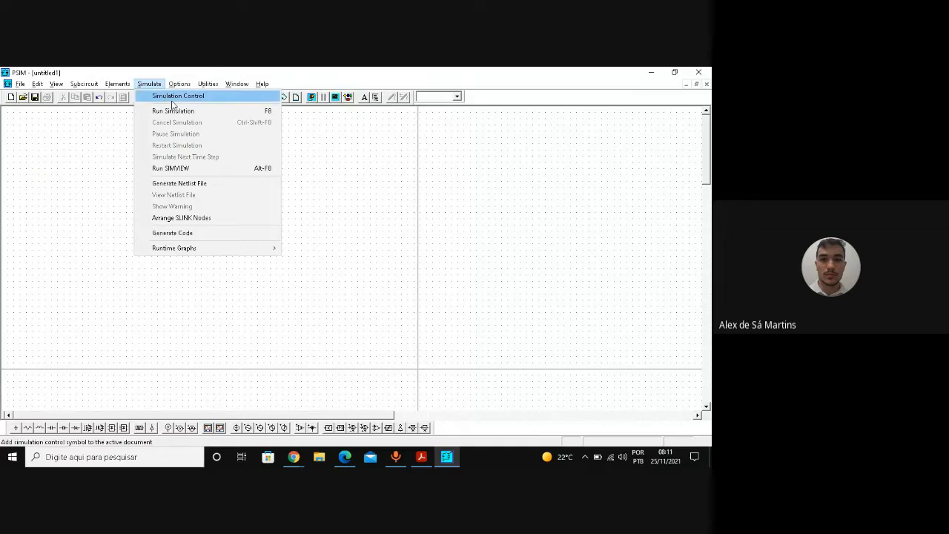
click(172, 99)
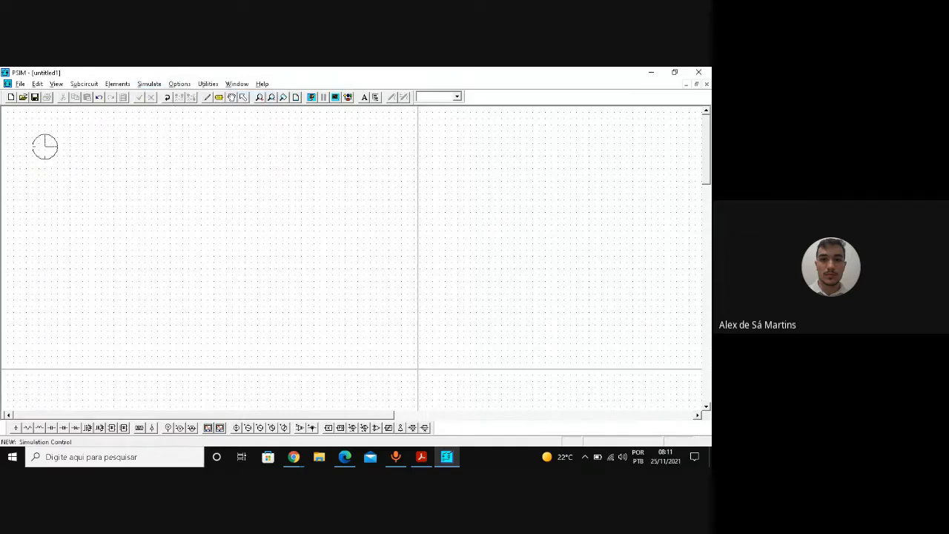
double_click(41, 140)
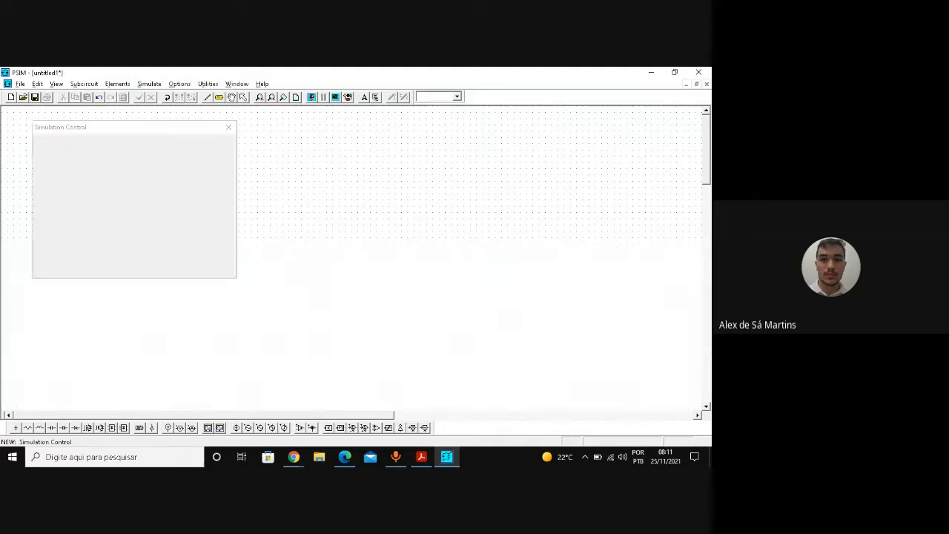
drag(130, 137, 197, 144)
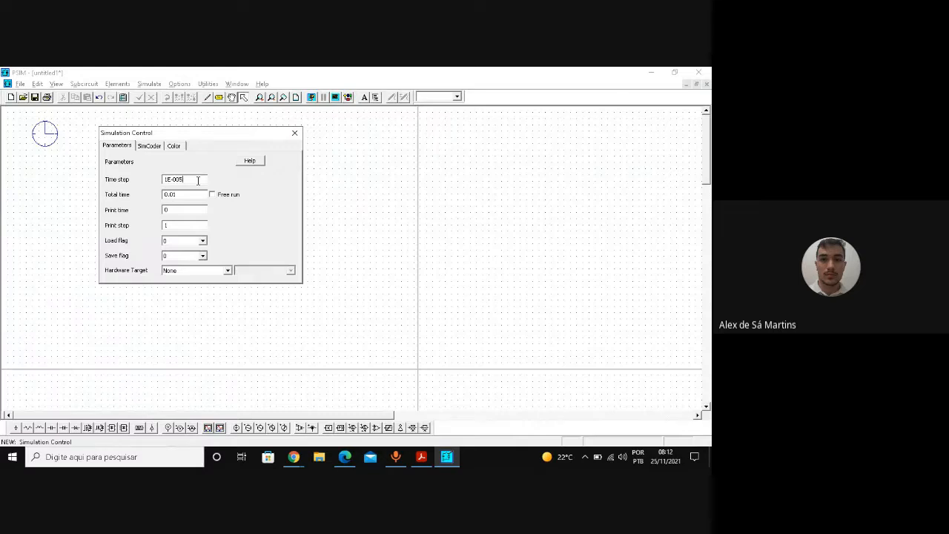
key(BackSpace)
text(7)
click(301, 134)
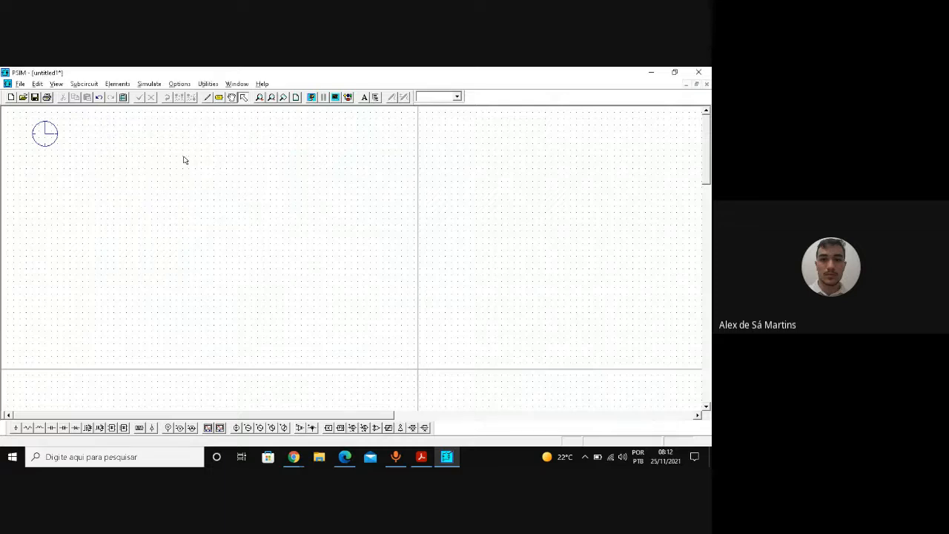
- Place a sinusoidal voltage source vertically, below and to the right of the simulation control symbol
click(259, 97)
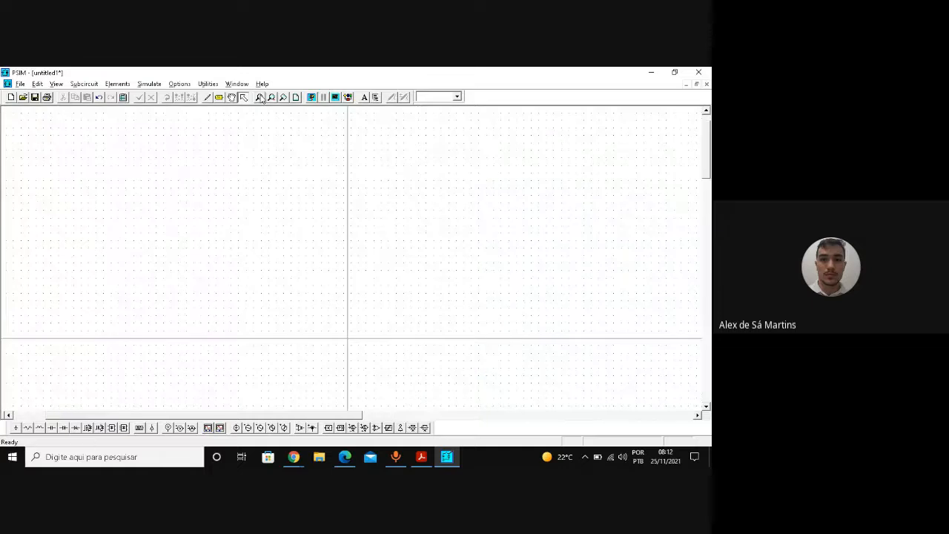
click(259, 97)
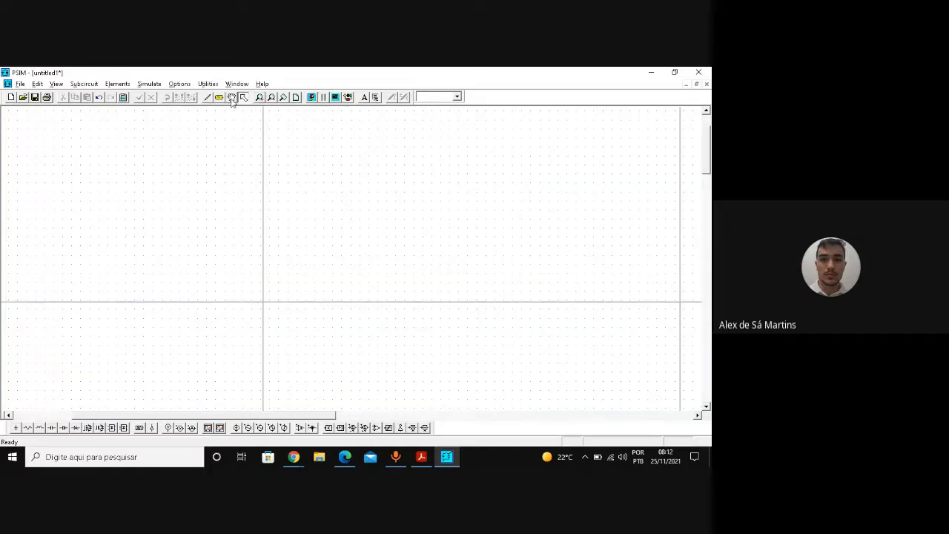
click(232, 98)
drag(275, 173, 430, 239)
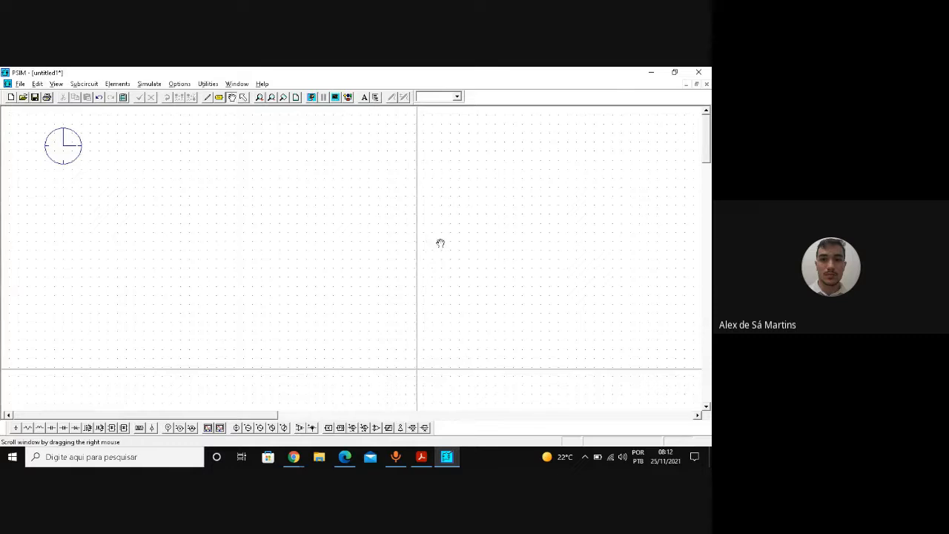
click(244, 99)
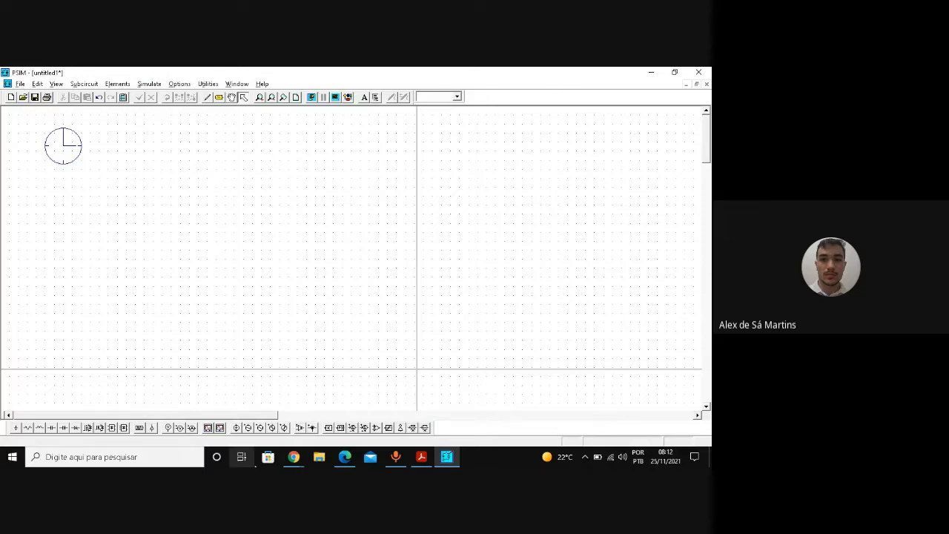
click(249, 428)
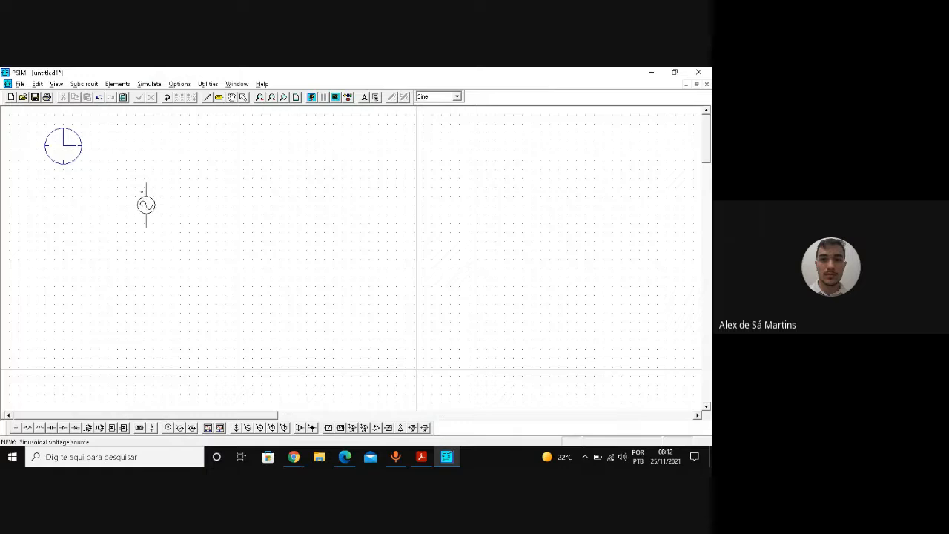
click(144, 200)
click(30, 429)
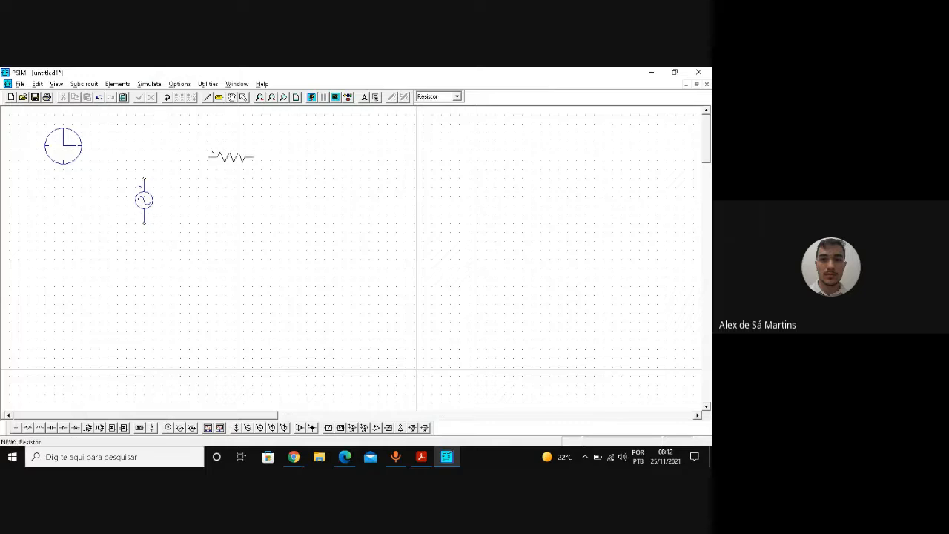
click(229, 159)
key(Escape)
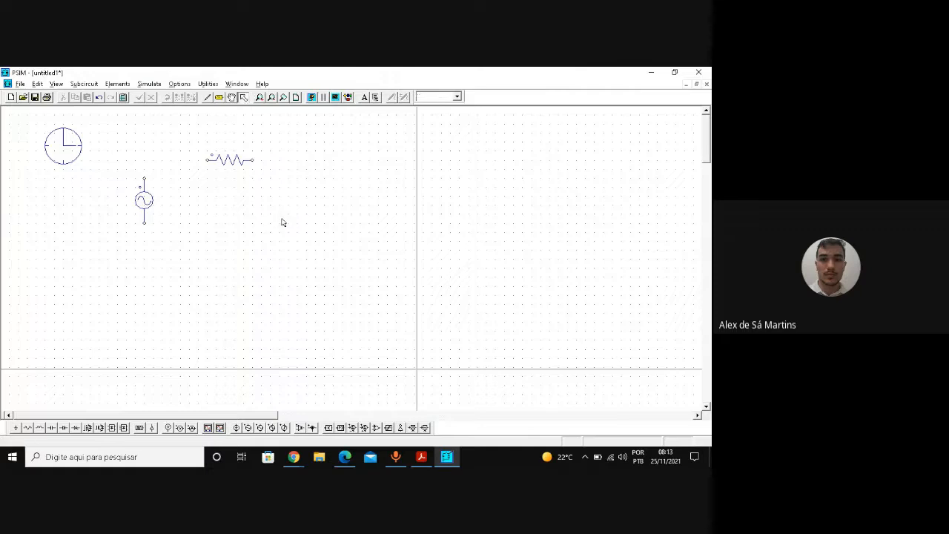
click(421, 457)
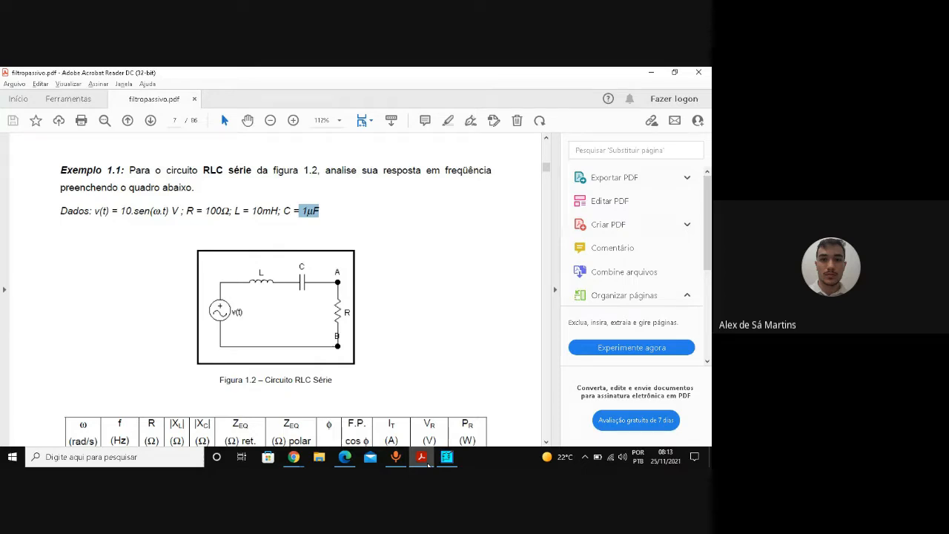
click(447, 457)
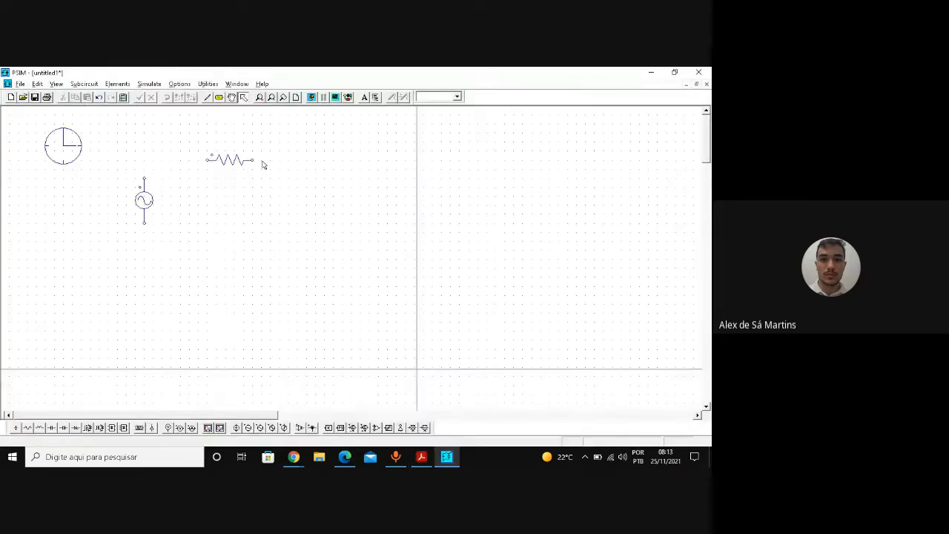
click(230, 160)
key(Delete)
- Place an inductor and a capacitor in a row above the source, and a vertical resistor level with the source on the far side
click(38, 427)
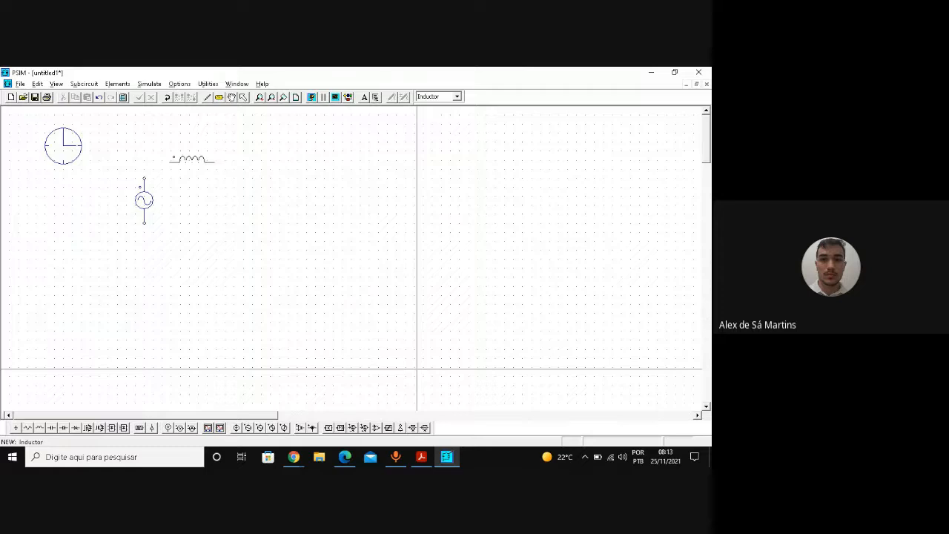
click(194, 157)
click(51, 428)
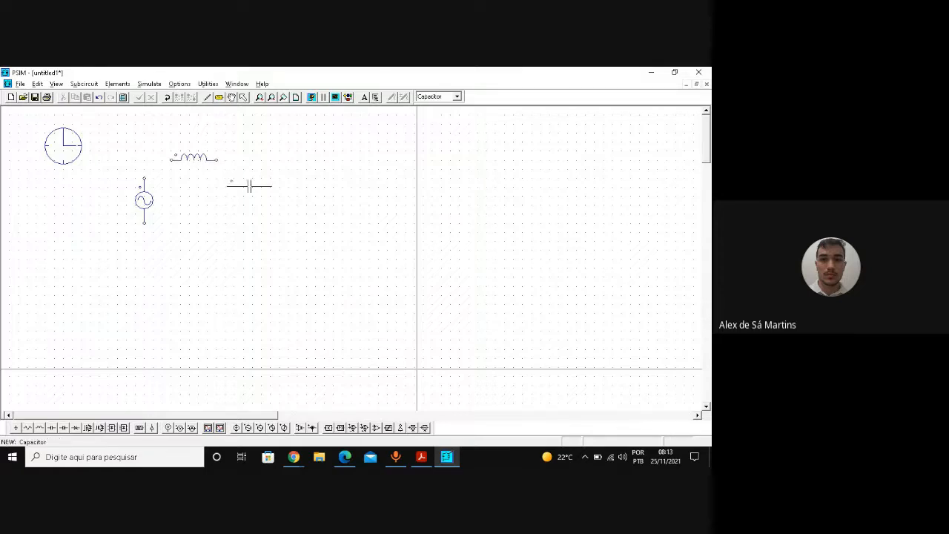
click(284, 160)
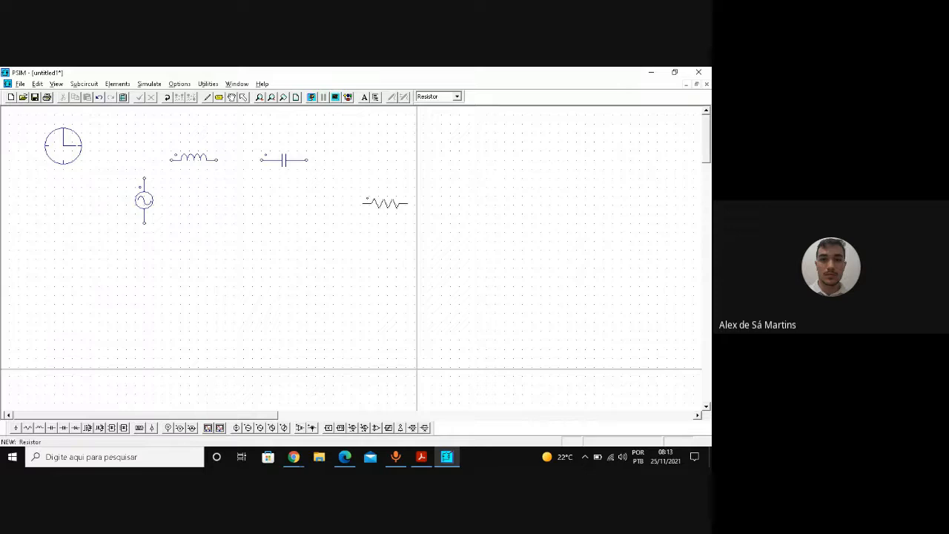
right_click(385, 203)
click(342, 201)
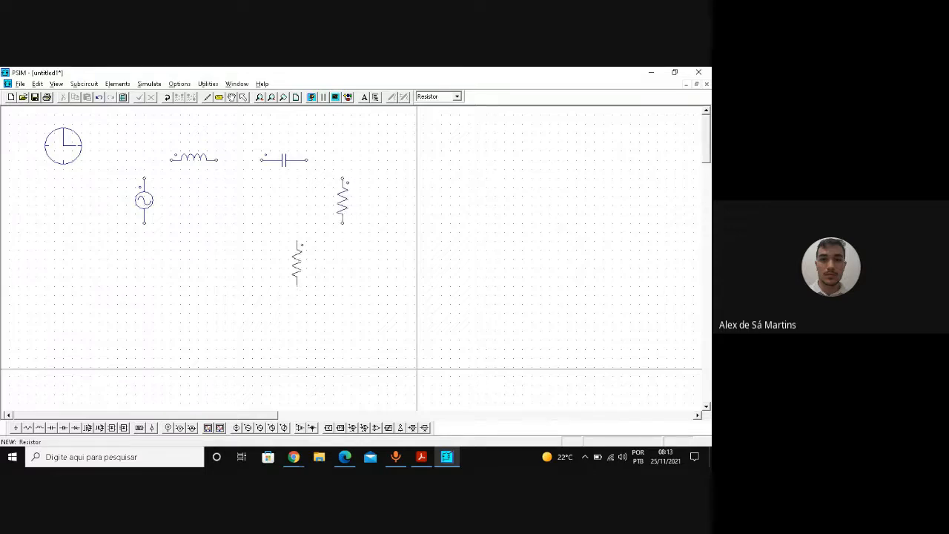
key(Escape)
- Wire the source, inductor, capacitor and resistor into one closed series loop
click(207, 98)
drag(144, 182, 343, 181)
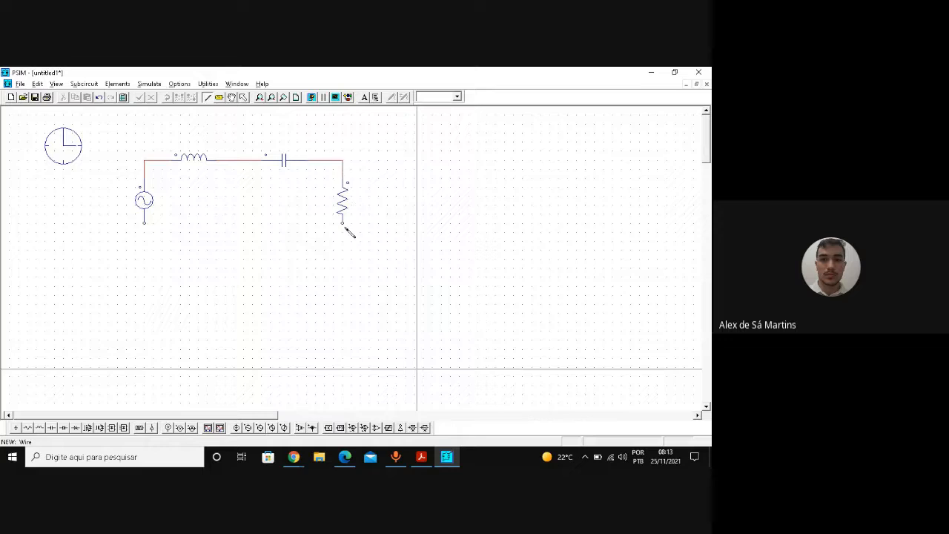
drag(345, 227, 145, 250)
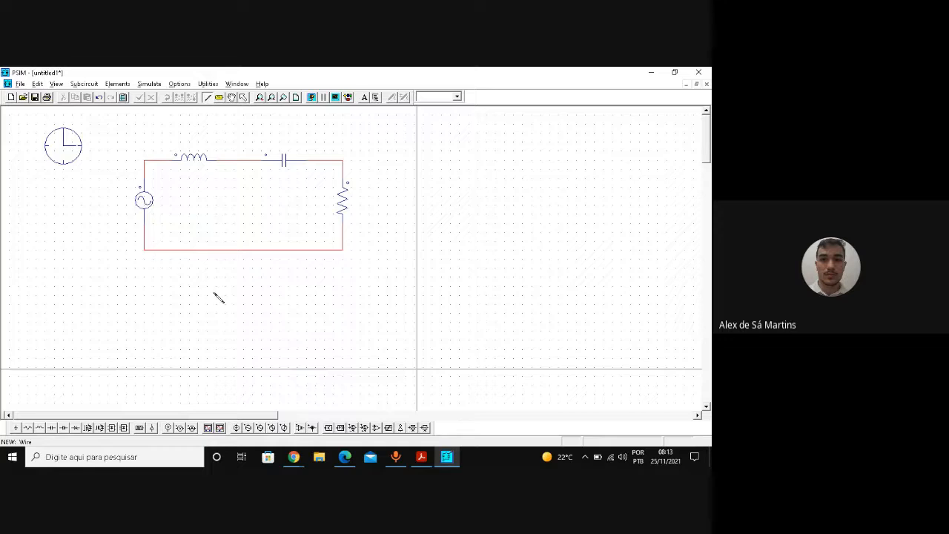
key(Escape)
- Attach a ground to the corner of the loop directly below the voltage source
click(16, 428)
click(145, 250)
key(Escape)
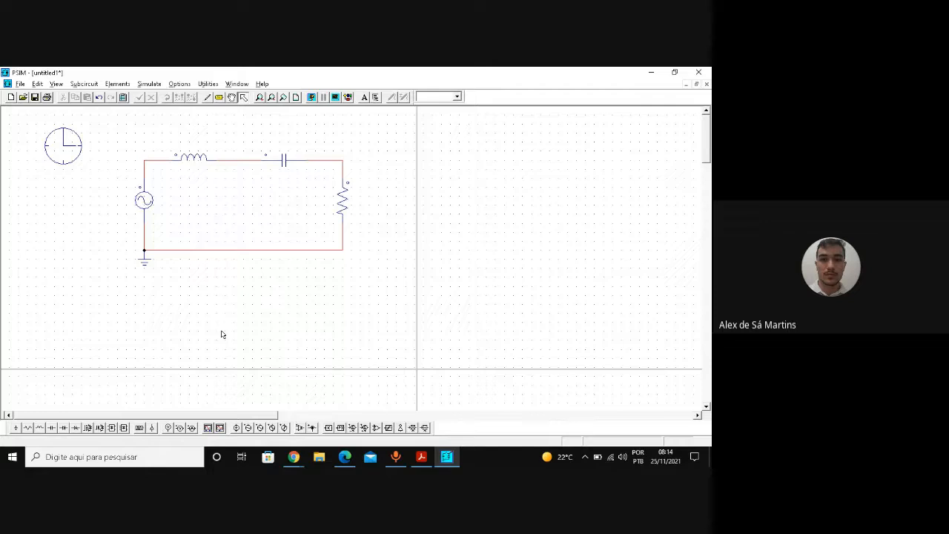
- Set the sinusoidal voltage source's peak amplitude to 10, taken from the Exemplo 1.1 data in the PDF
double_click(147, 200)
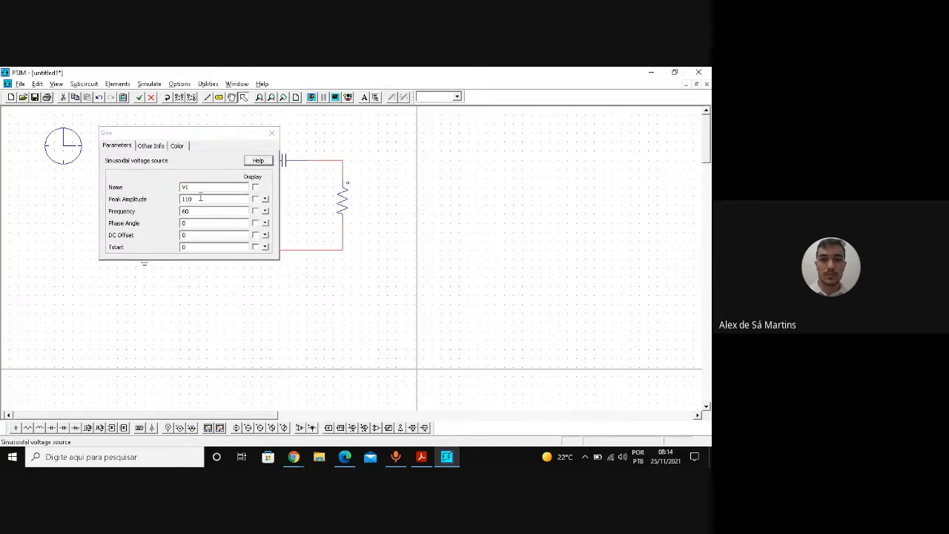
key(alt+Tab)
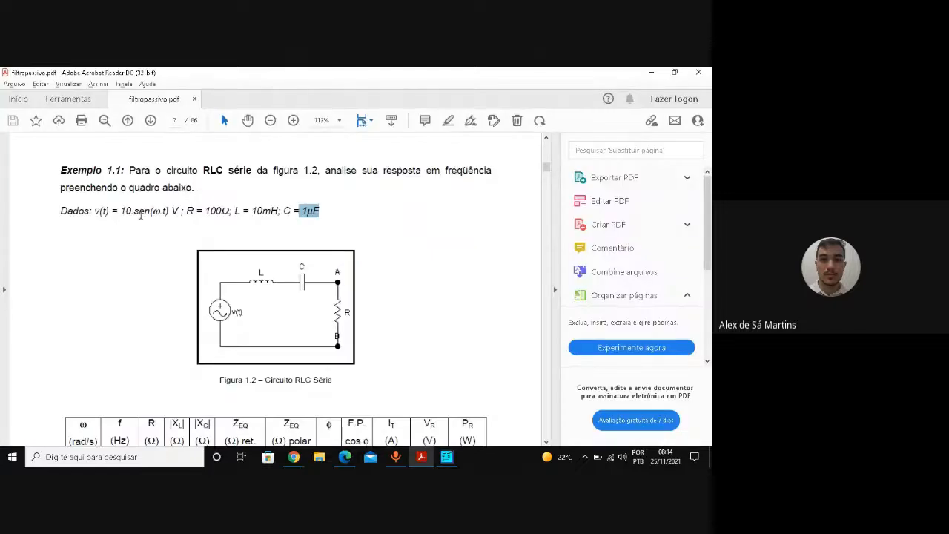
drag(124, 210, 129, 211)
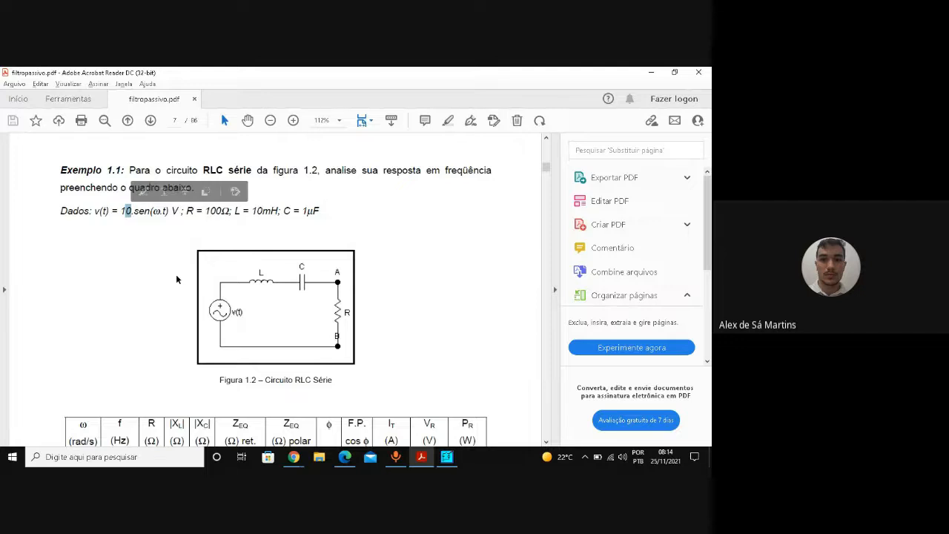
key(alt+Tab)
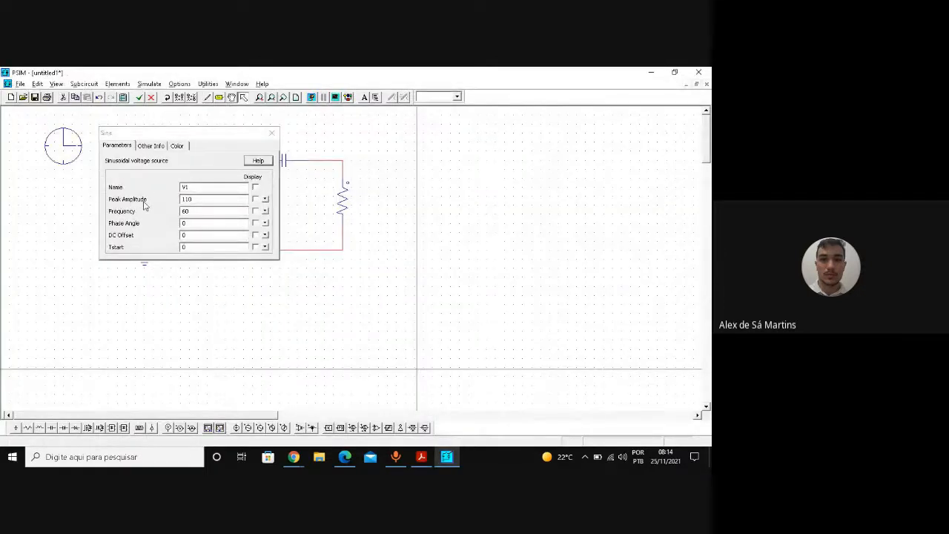
drag(210, 199, 164, 201)
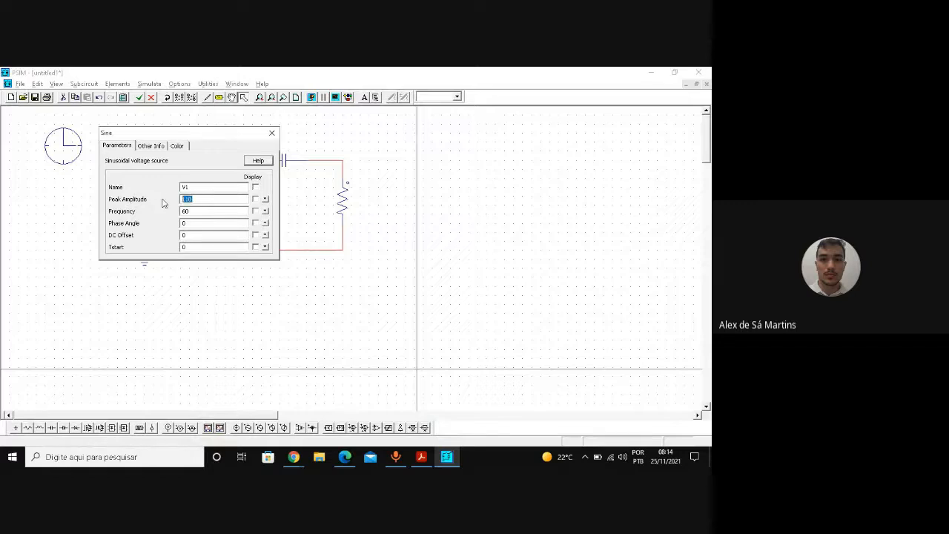
text(10)
- Examine the angular frequency column of the Exemplo 1.1 table in the PDF, and close the source's parameters back in PSIM
key(alt+Tab)
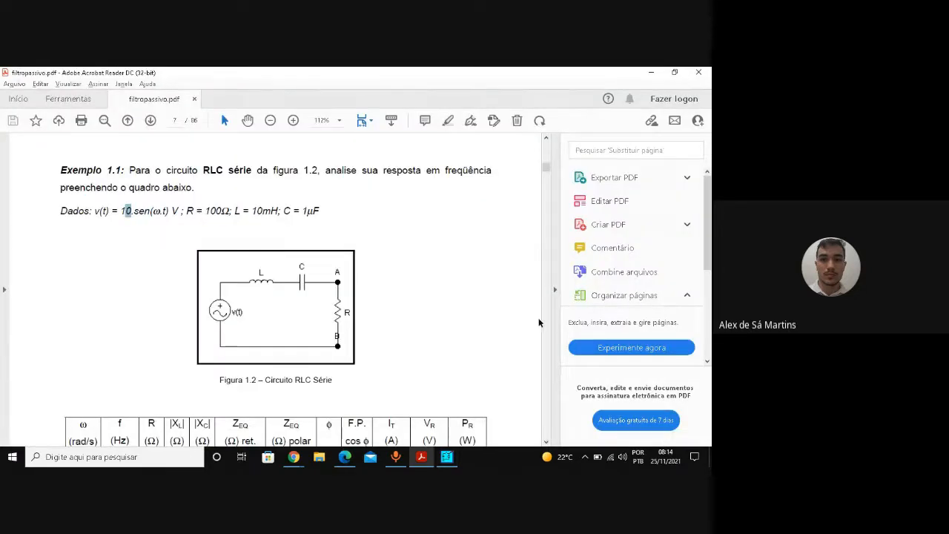
click(546, 442)
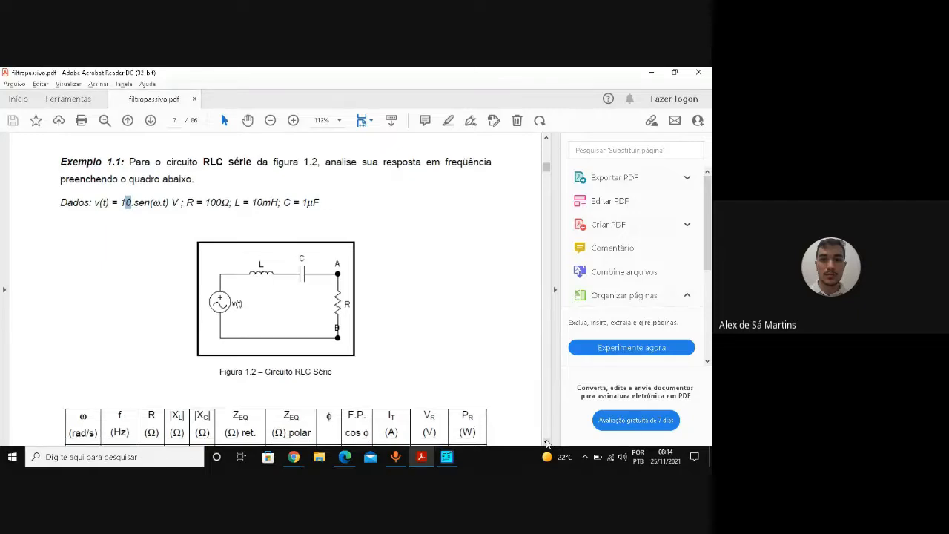
click(547, 442)
click(546, 442)
click(547, 443)
click(546, 443)
click(546, 442)
click(546, 443)
click(546, 443)
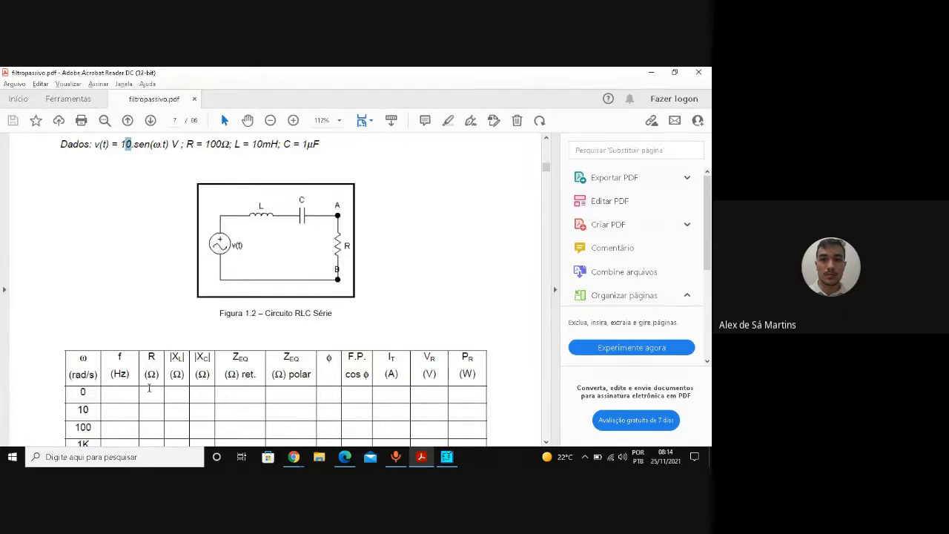
key(alt+Tab)
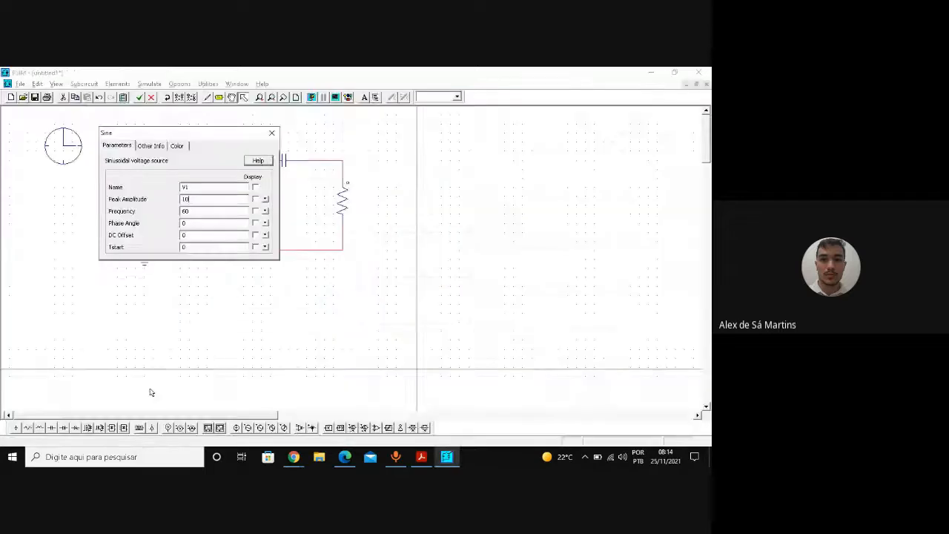
click(272, 134)
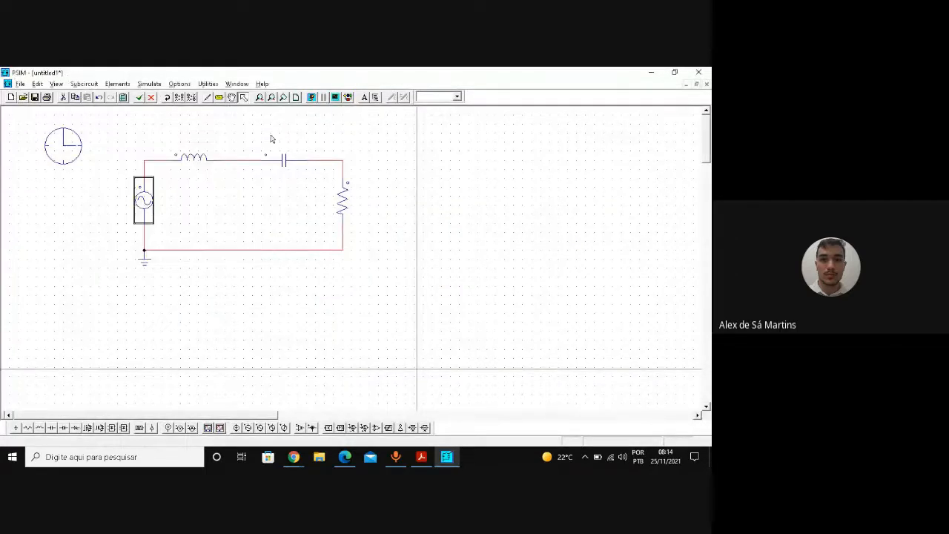
- Place a text note reading w[rad/s]=2.PI.f[Hz] in the empty area beside the circuit
click(365, 97)
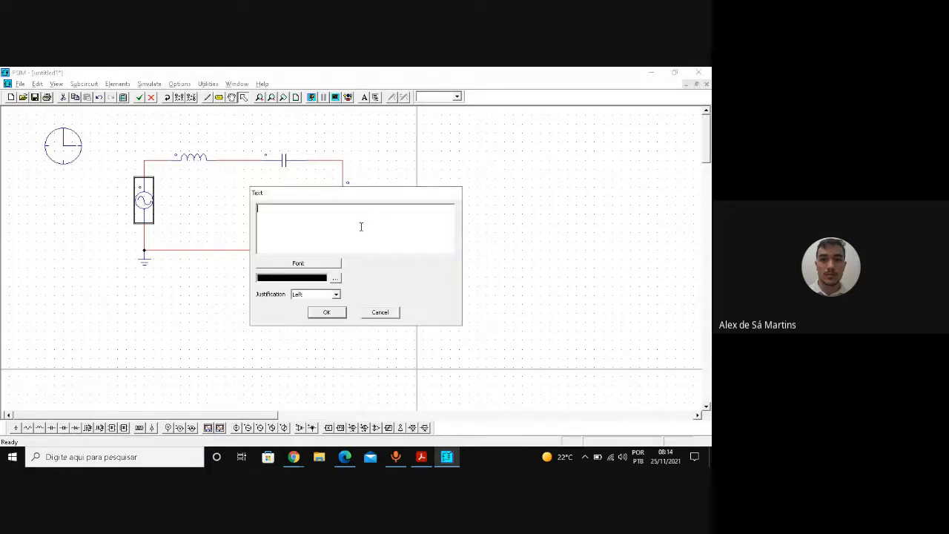
text(vs()
text(rad/s))
text(=2)
text(.PI.f(H)
click(328, 314)
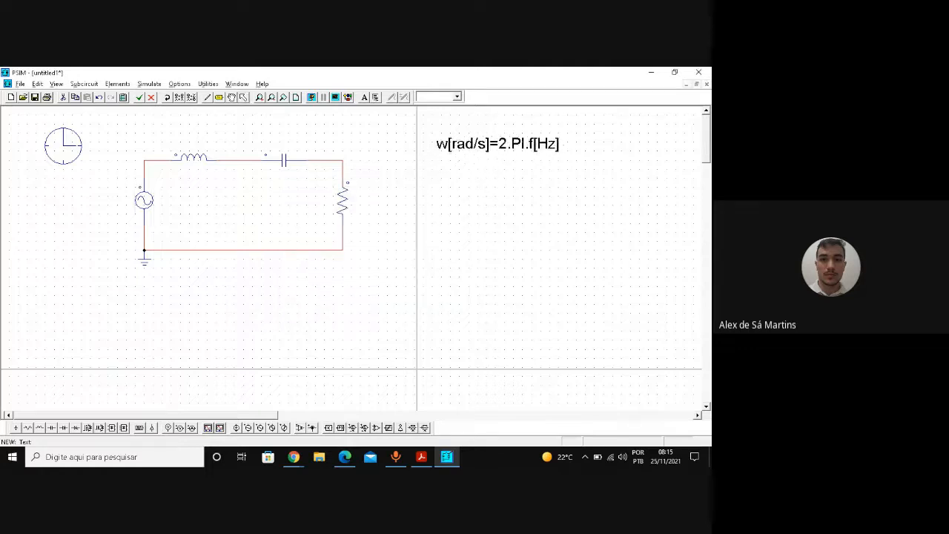
click(518, 132)
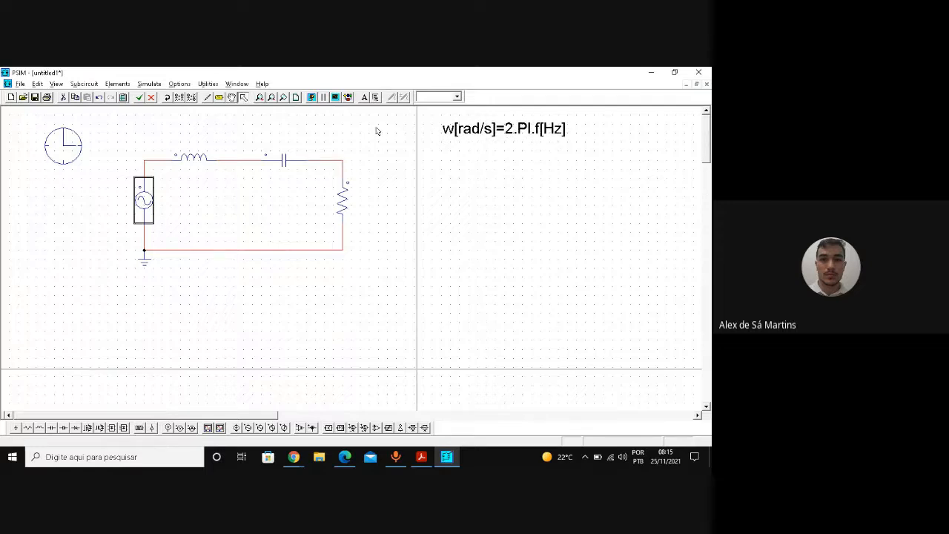
- Duplicate the formula note and place the copy directly below the original
click(473, 138)
key(ctrl+c)
key(ctrl+v)
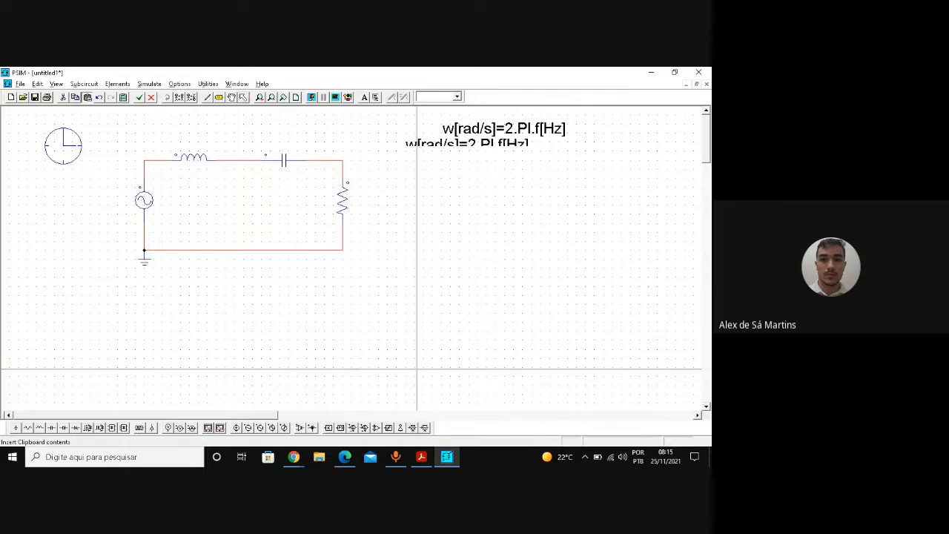
click(473, 170)
- Rewrite the lower formula note as w[rad/s]/2.PI=f[Hz]
double_click(473, 170)
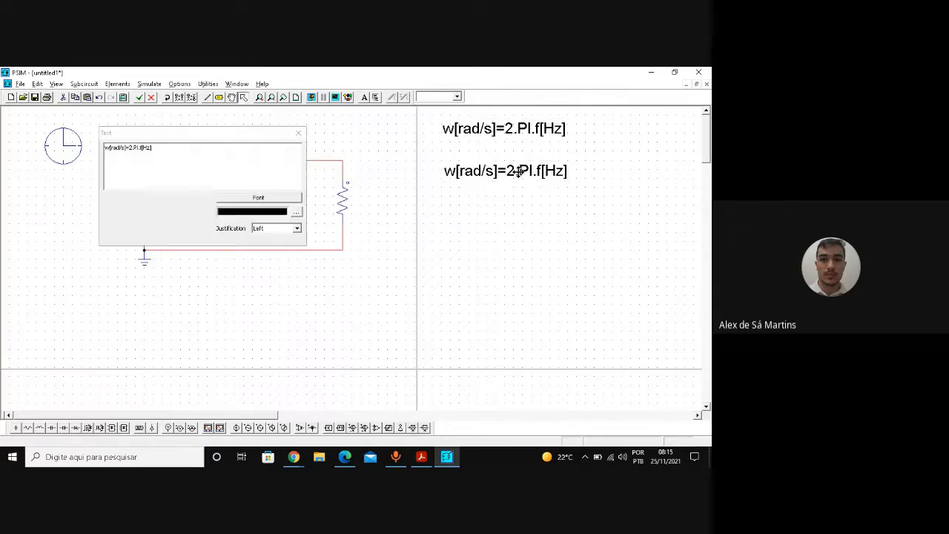
click(152, 148)
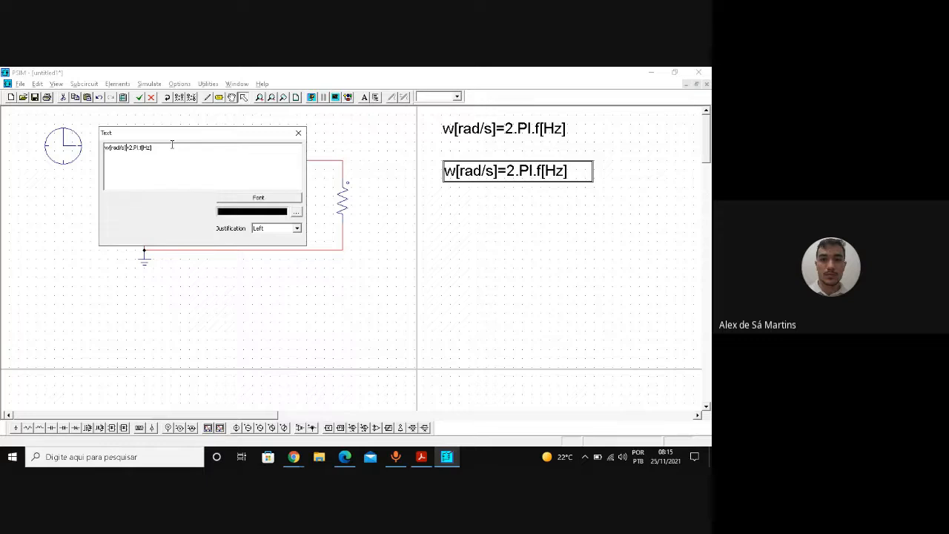
text(/s])
text(2.)
text(PI=2.P)
text(I)
key(Delete)
key(Delete)
key(Delete)
key(Delete)
key(Delete)
key(Delete)
click(297, 132)
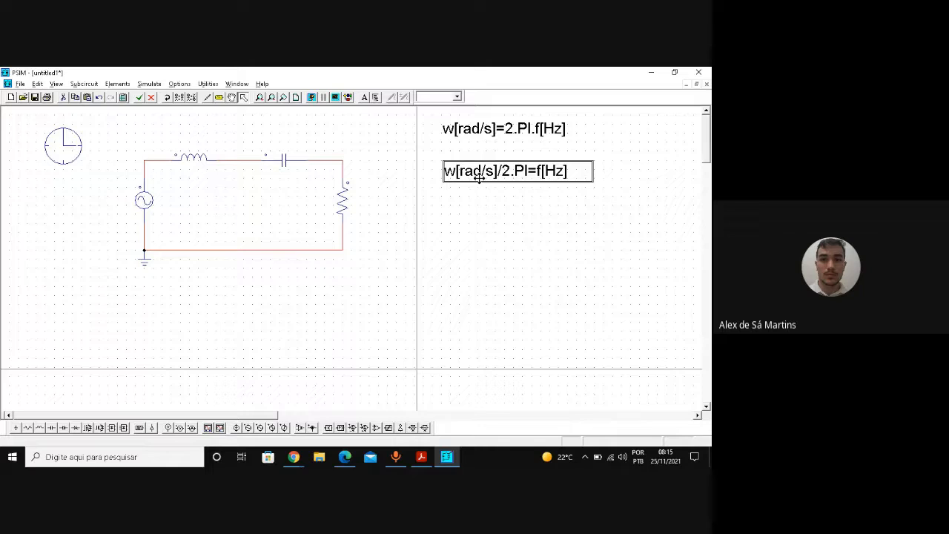
- Place a copy of the rearranged formula note w[rad/s]/2.PI=f[Hz] below the two existing notes
key(ctrl+v)
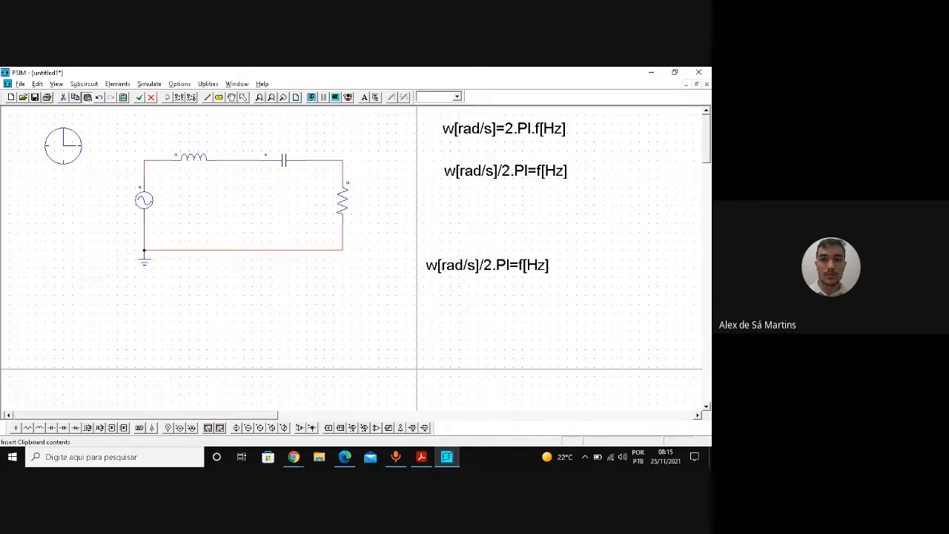
click(496, 251)
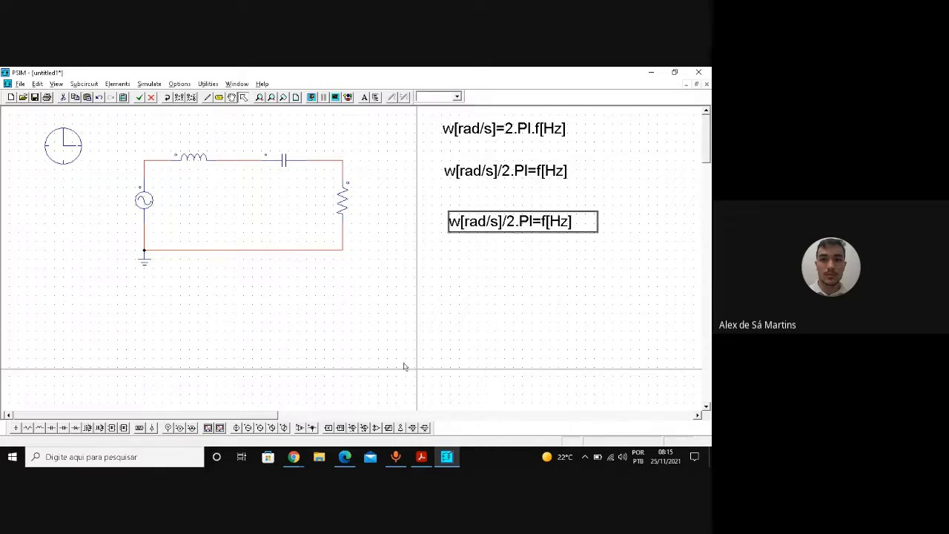
- Using 10 rad/s from the PDF's table, change the third note to 10[rad/s]/2.PI=f[Hz] and add a second line f[Hz]=1,59[Hz]
click(420, 458)
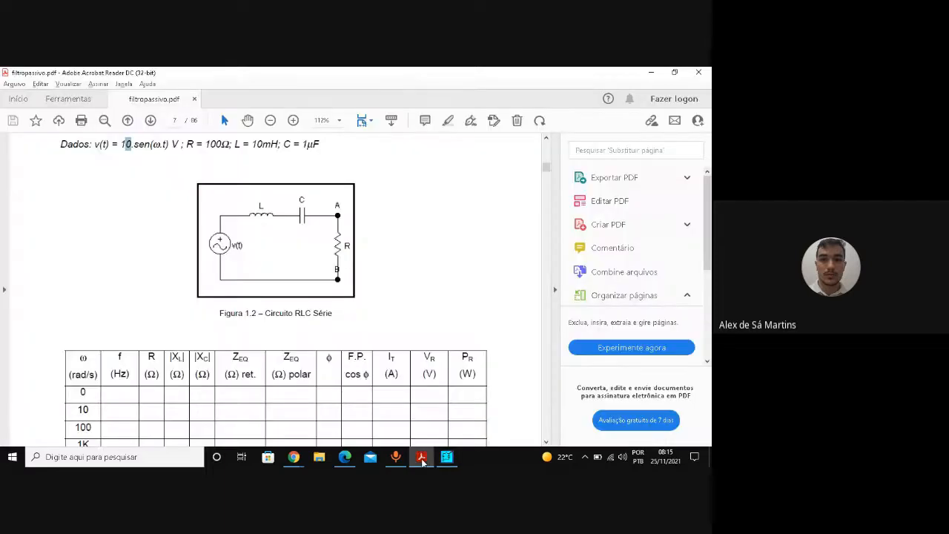
click(93, 413)
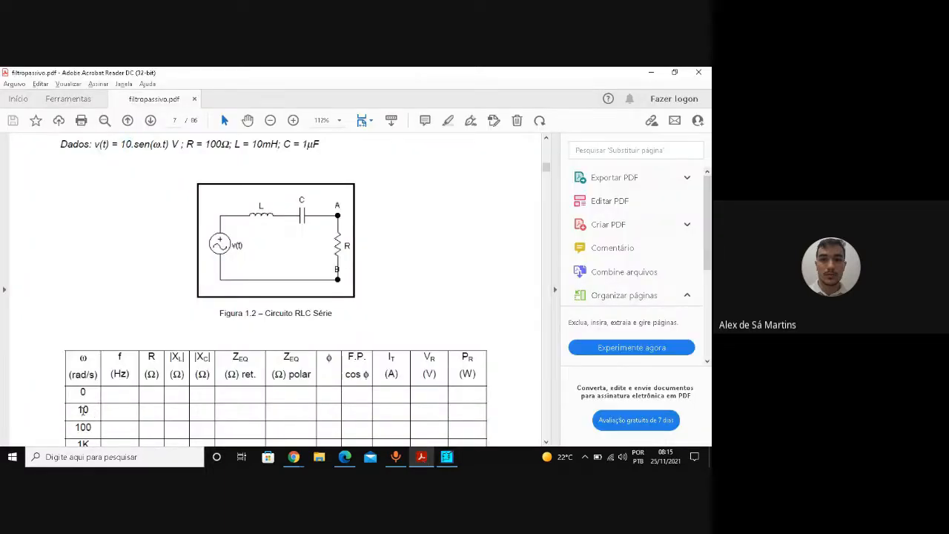
double_click(83, 409)
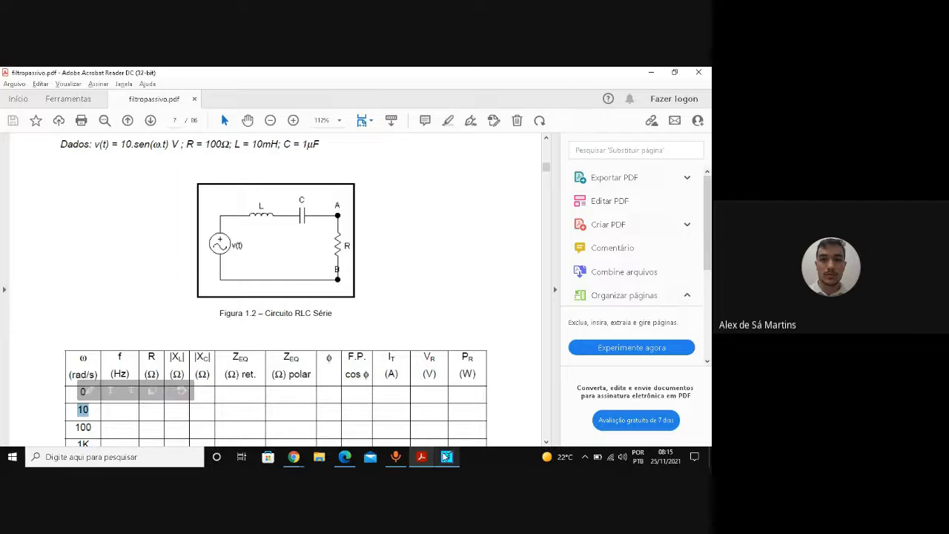
click(444, 456)
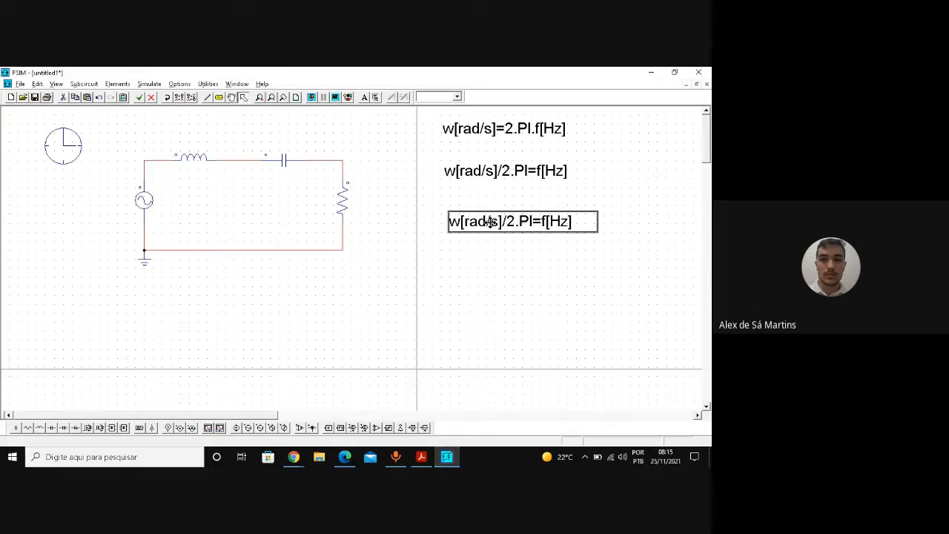
double_click(489, 221)
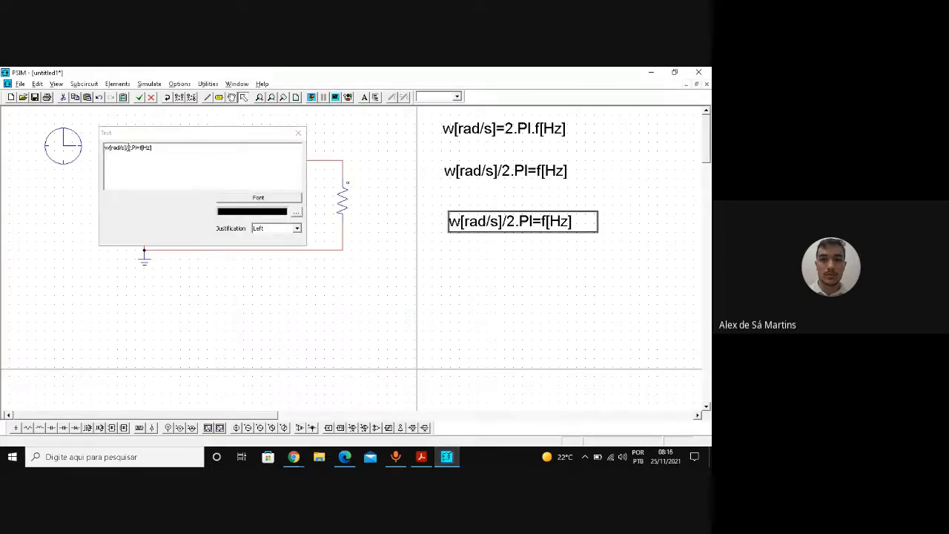
click(159, 155)
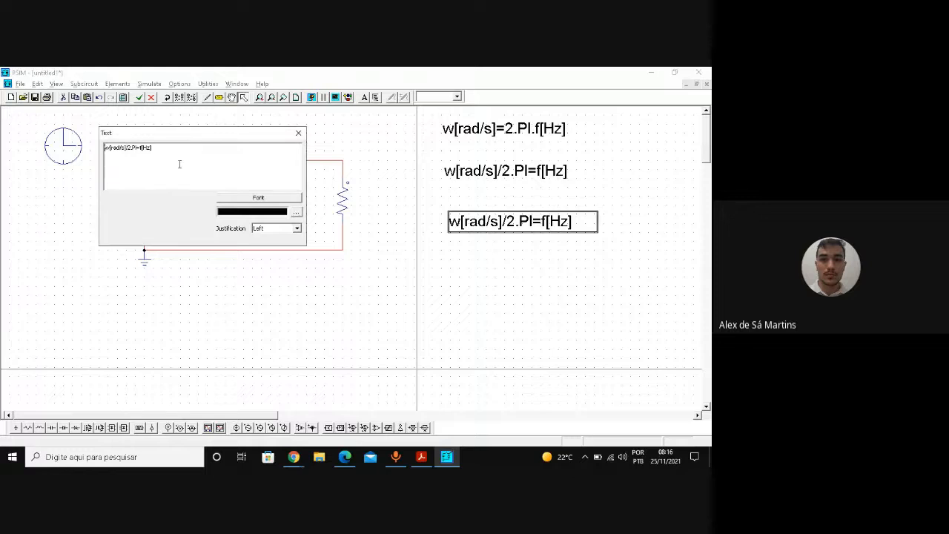
key(BackSpace)
text(10)
key(Return)
text(1)
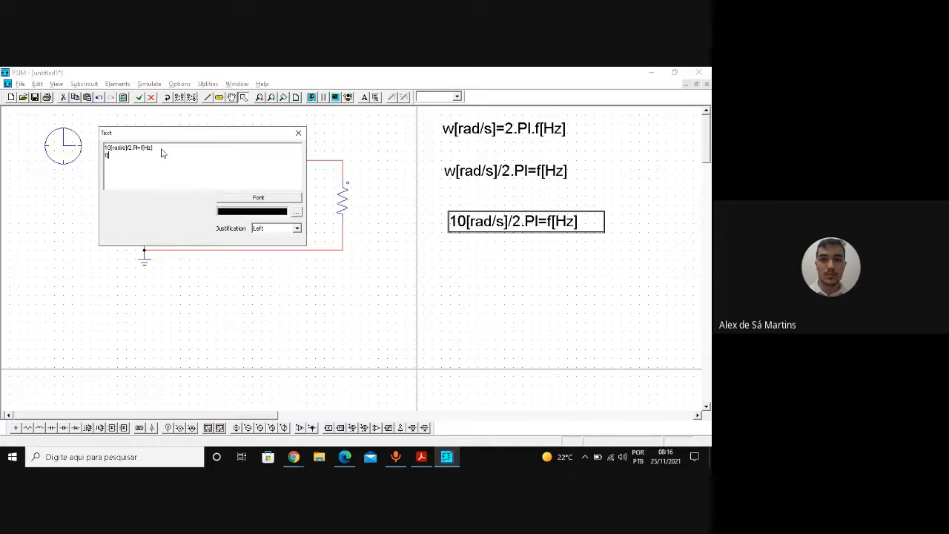
text(Hz]=1,59[H)
text(z])
click(297, 133)
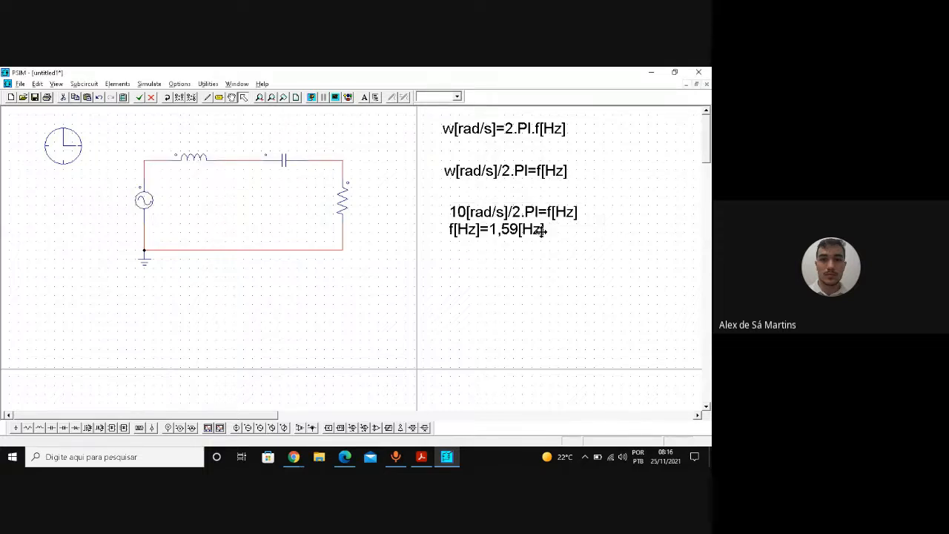
- Move the two-line calculation note slightly so it lines up with the formula notes above it
drag(539, 231, 537, 229)
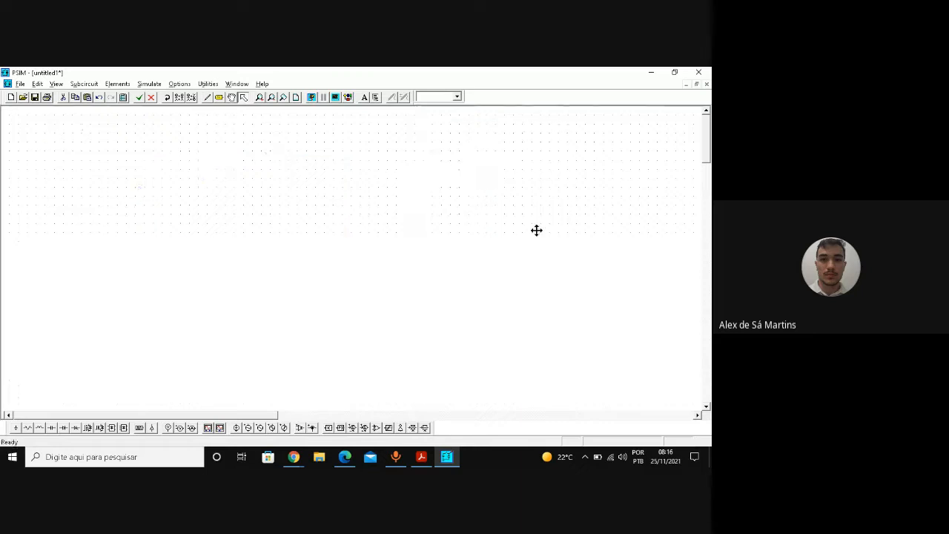
click(533, 243)
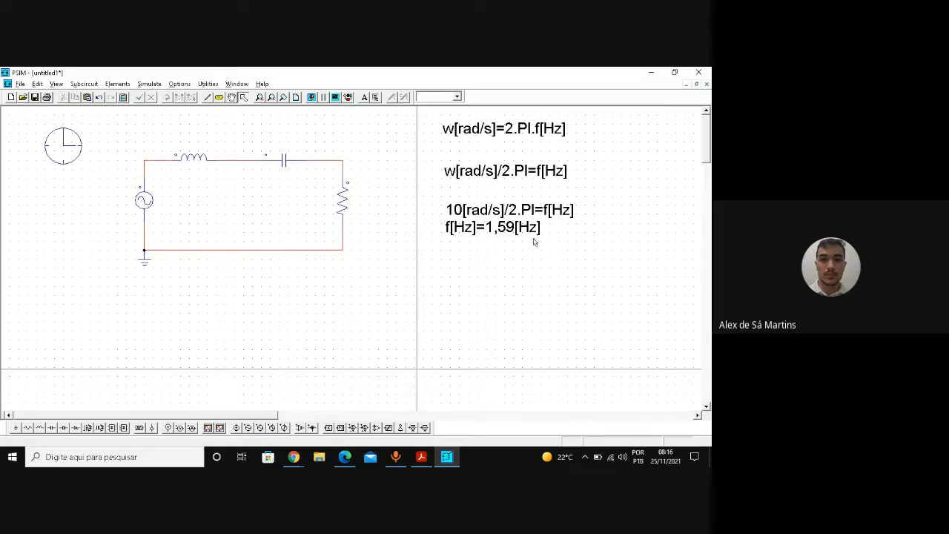
click(522, 228)
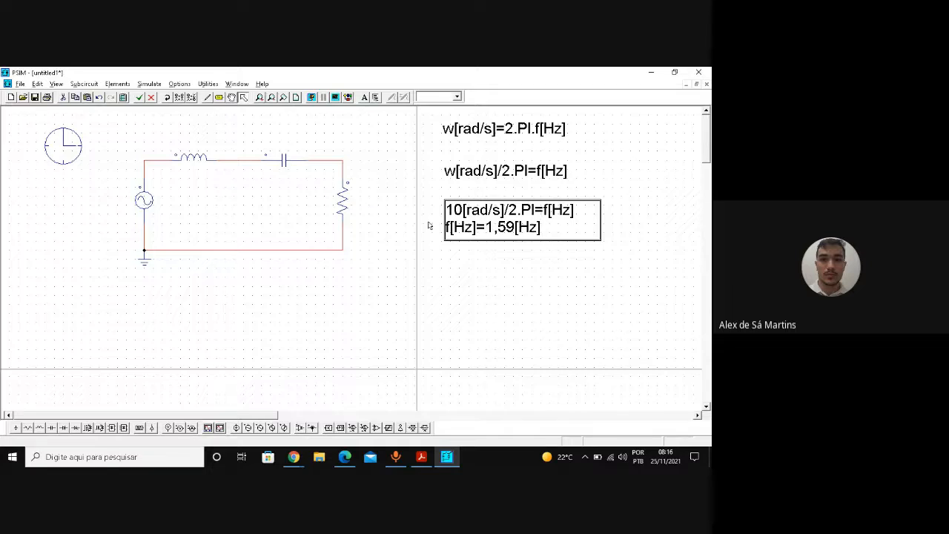
click(500, 293)
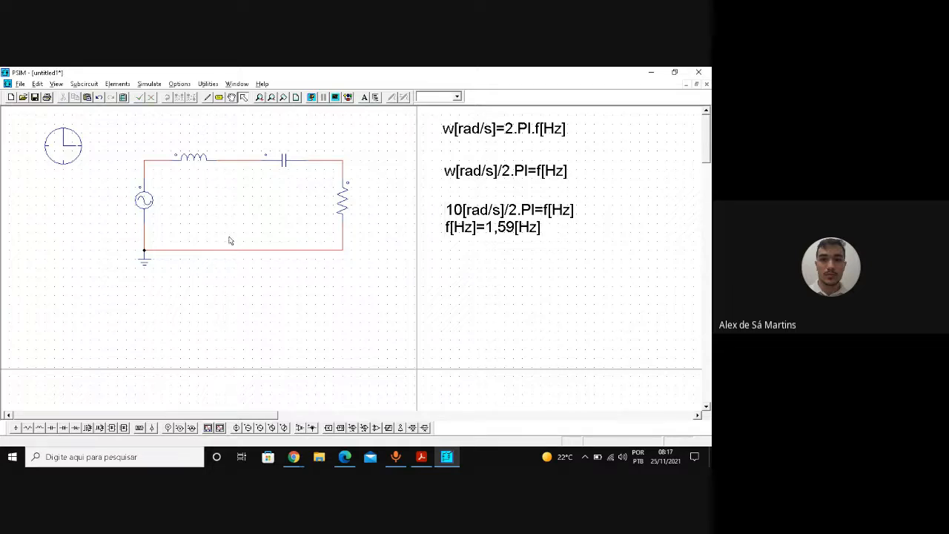
- Set the sinusoidal voltage source's frequency to 1.59
double_click(143, 203)
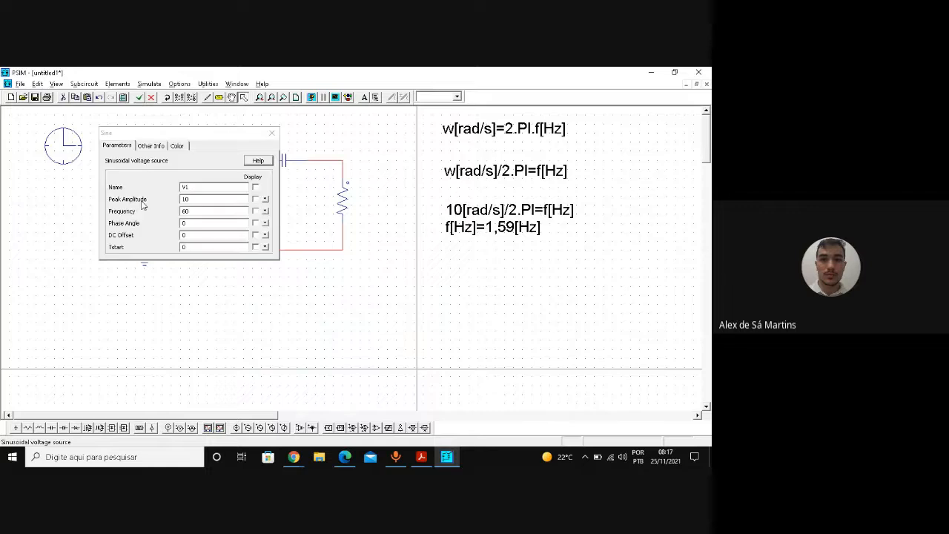
click(198, 211)
key(BackSpace)
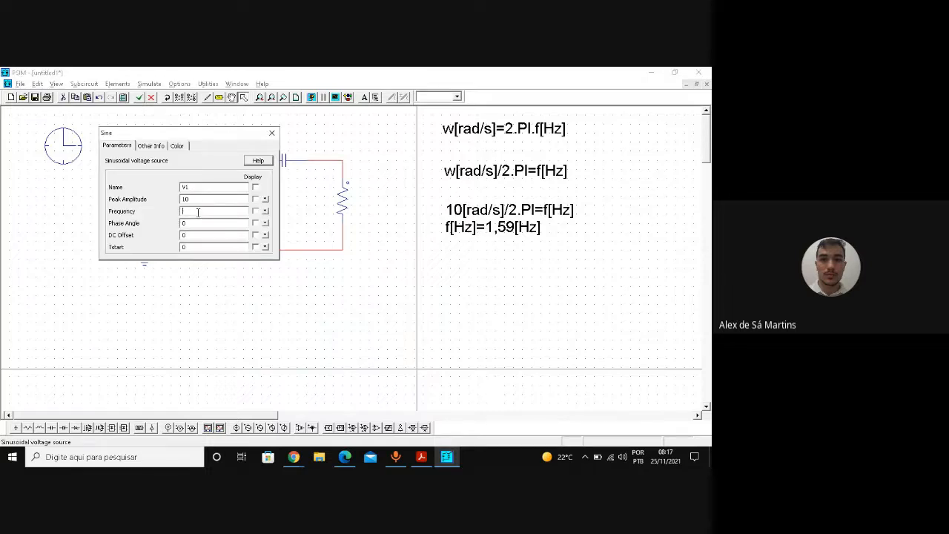
text(1.59)
click(273, 132)
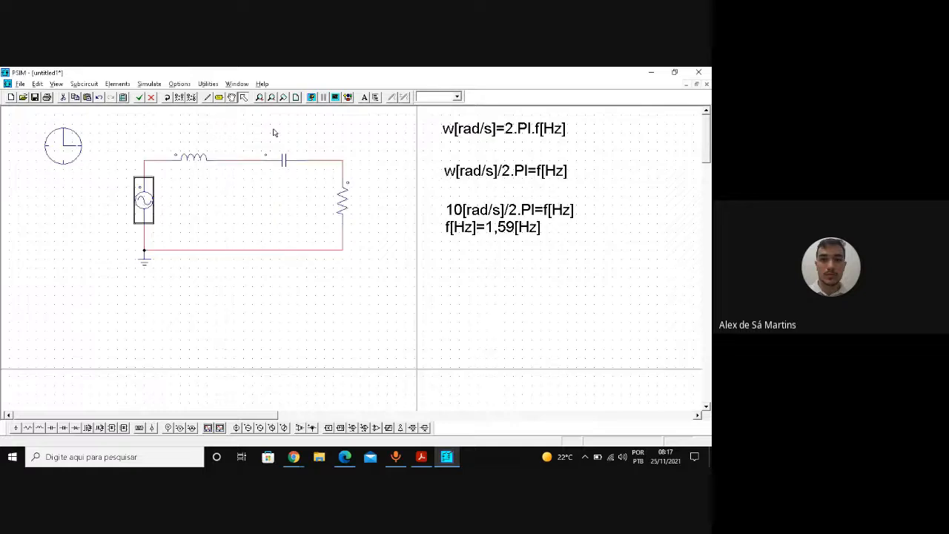
- Set the inductor's inductance to 0.01, matching the L = 10 mH given in filtropassivo.pdf
double_click(199, 162)
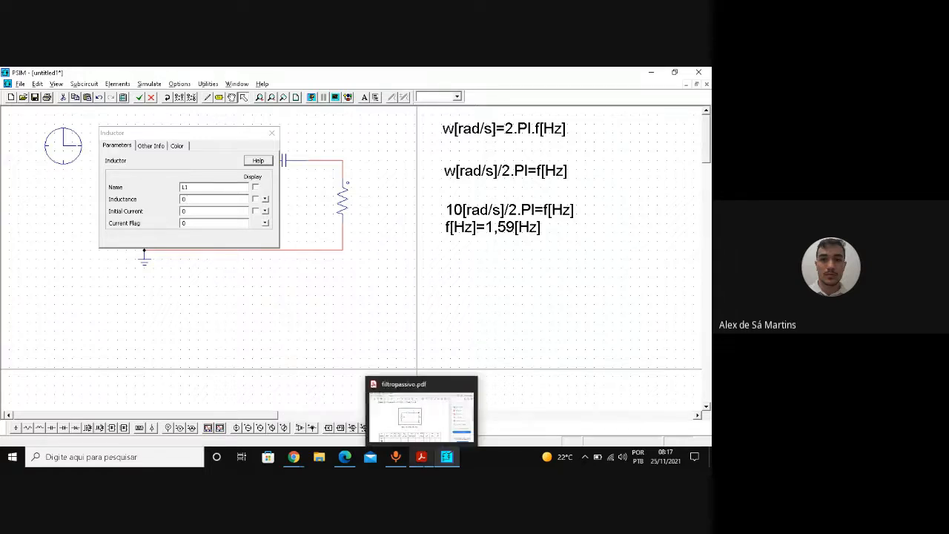
click(421, 456)
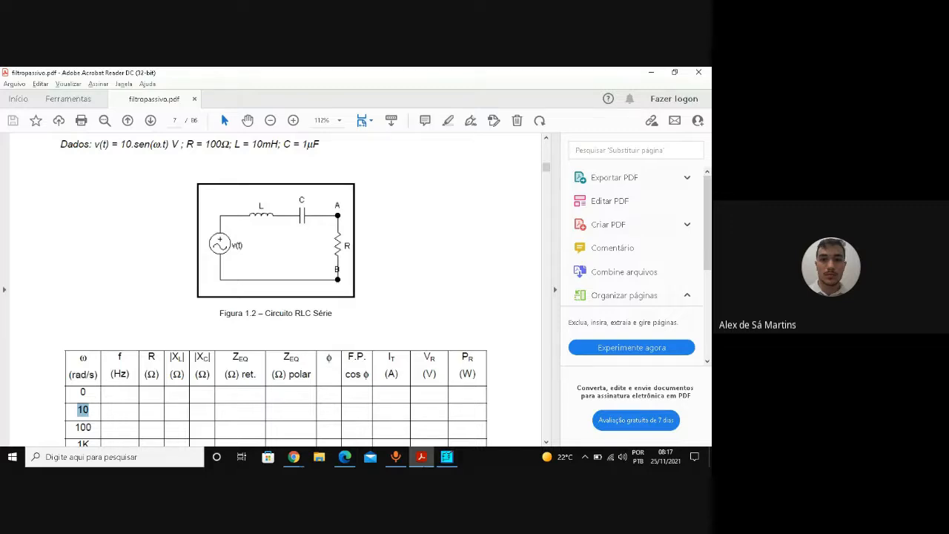
key(alt+Tab)
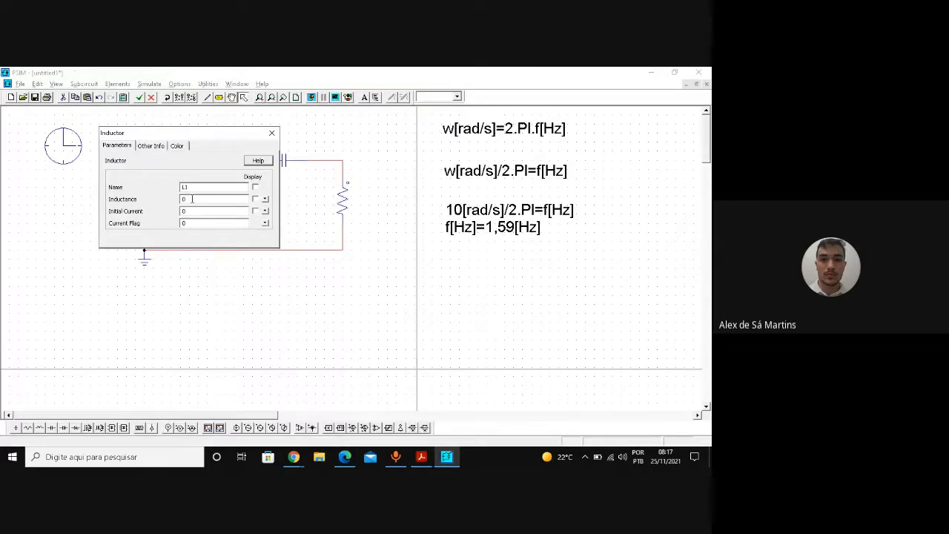
drag(192, 199, 170, 201)
text(0.01)
click(271, 133)
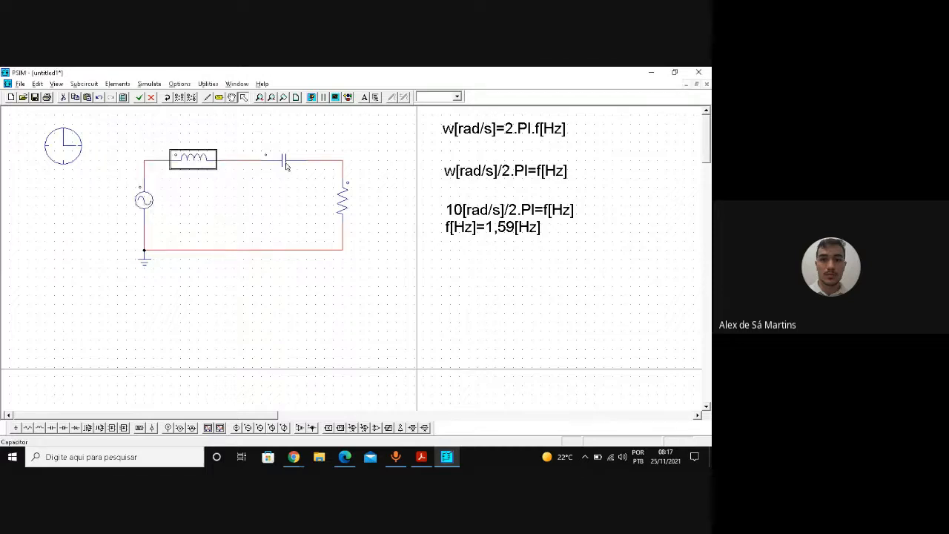
- Set the capacitor's capacitance to 1E-6, matching the C = 1 µF given in the PDF exercise
double_click(282, 162)
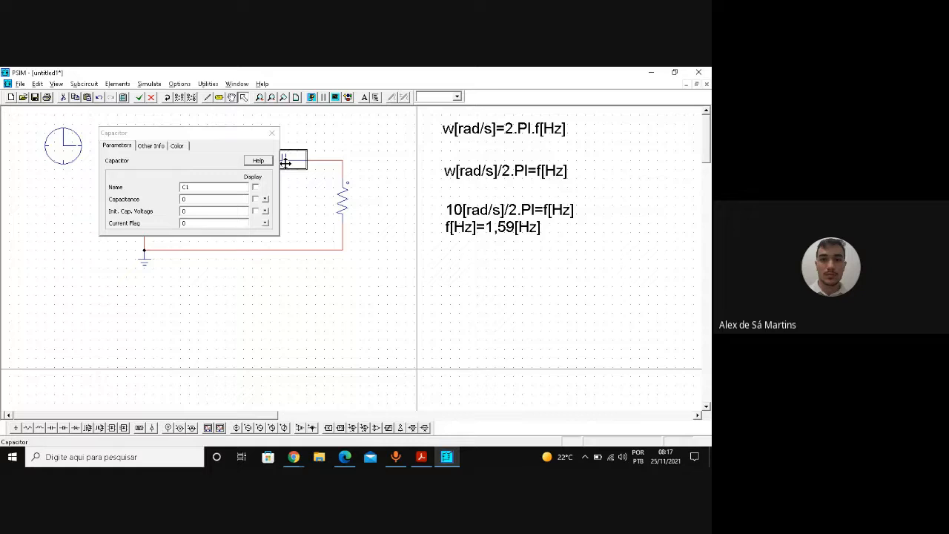
click(228, 201)
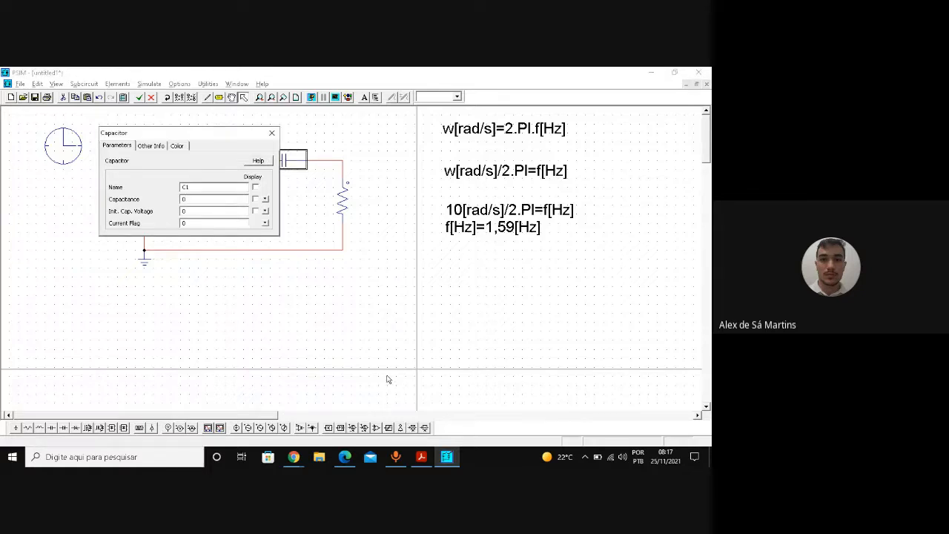
click(421, 457)
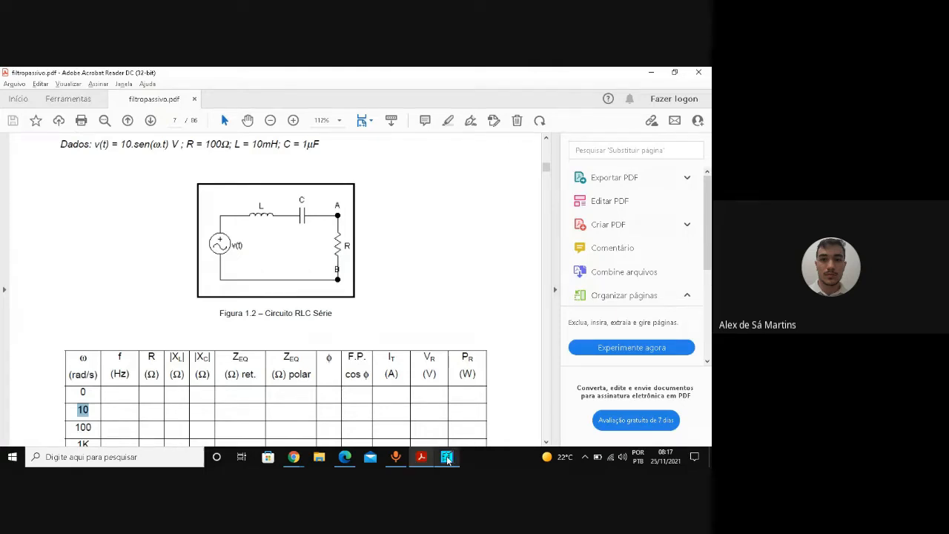
click(447, 456)
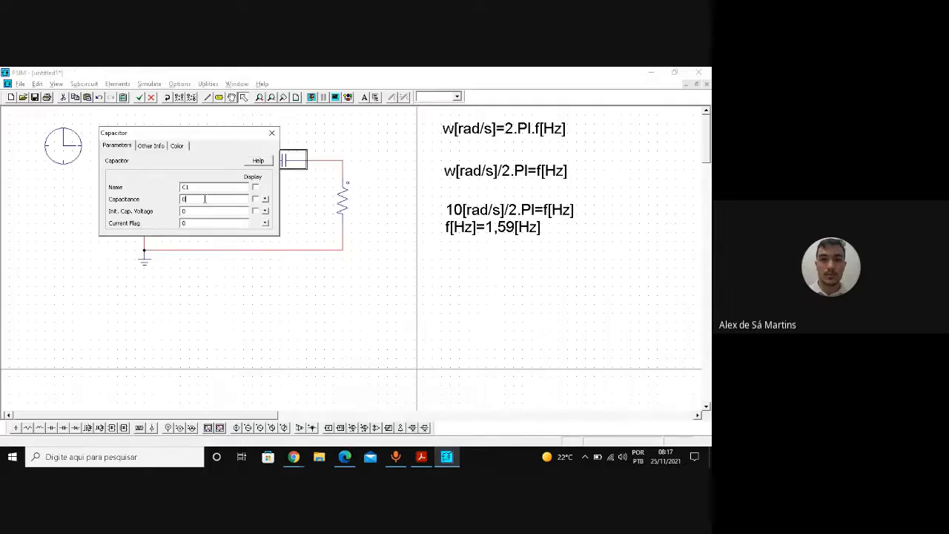
key(BackSpace)
text(1e)
key(BackSpace)
text(E-6)
click(273, 134)
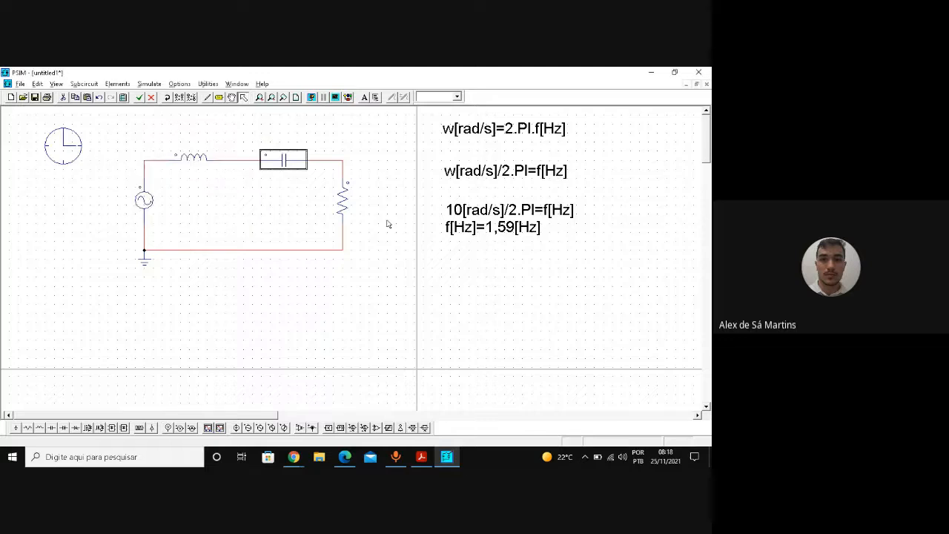
- Set the resistor's resistance to 100, matching the R = 100 Ω given in the PDF exercise
double_click(345, 206)
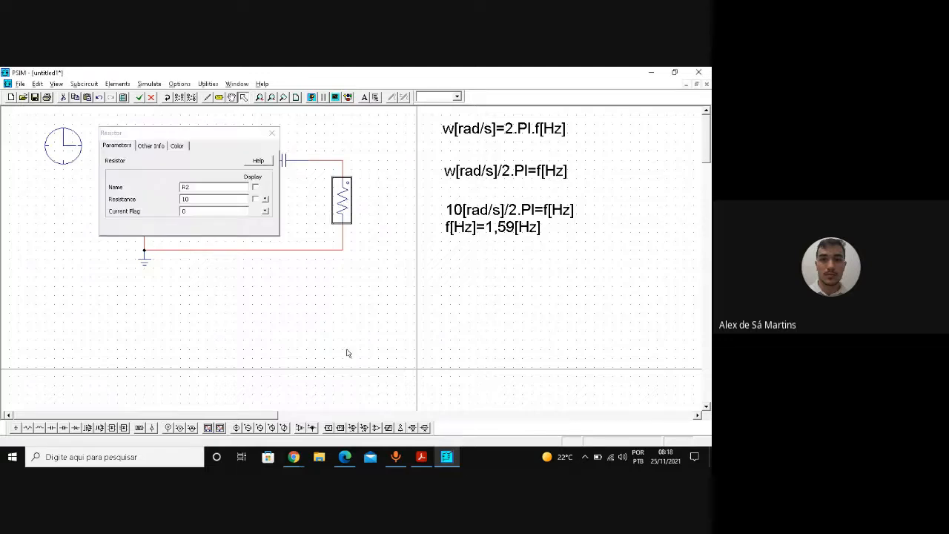
click(422, 460)
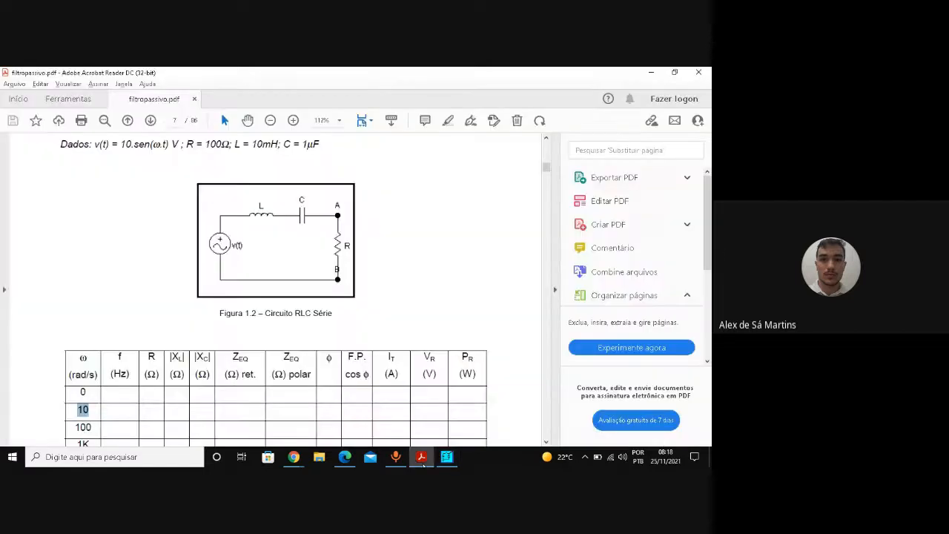
click(422, 459)
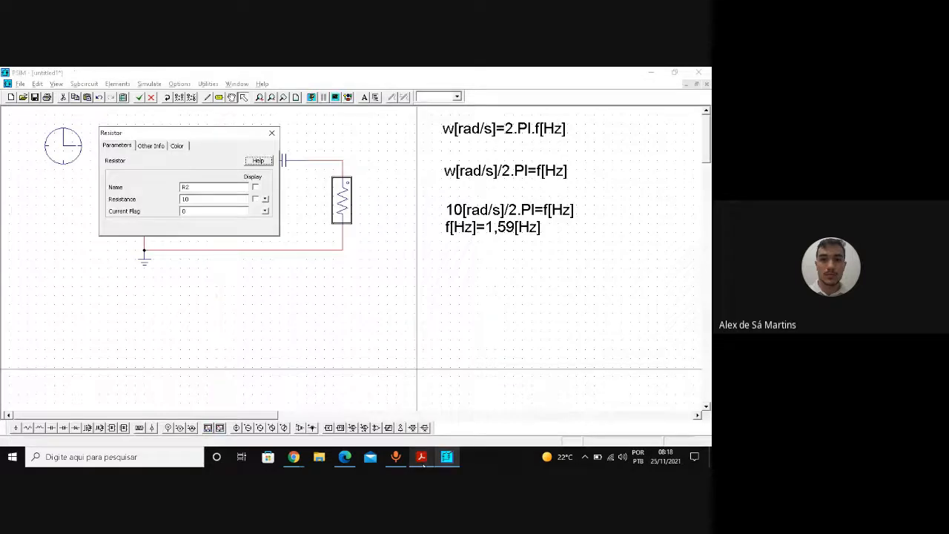
click(204, 200)
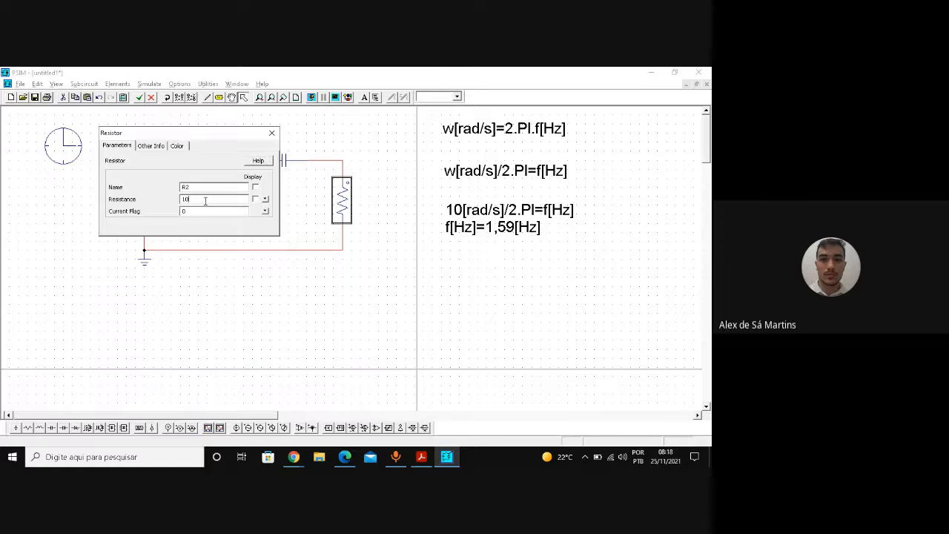
text(0)
click(271, 133)
click(311, 342)
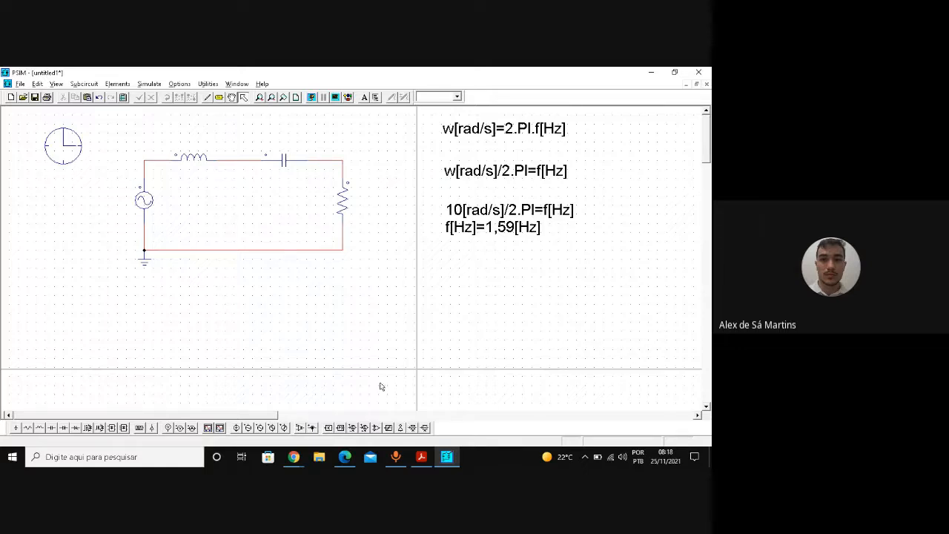
- Examine the total current and resistor voltage columns of the PDF's table in Acrobat Reader, and return to PSIM
click(421, 456)
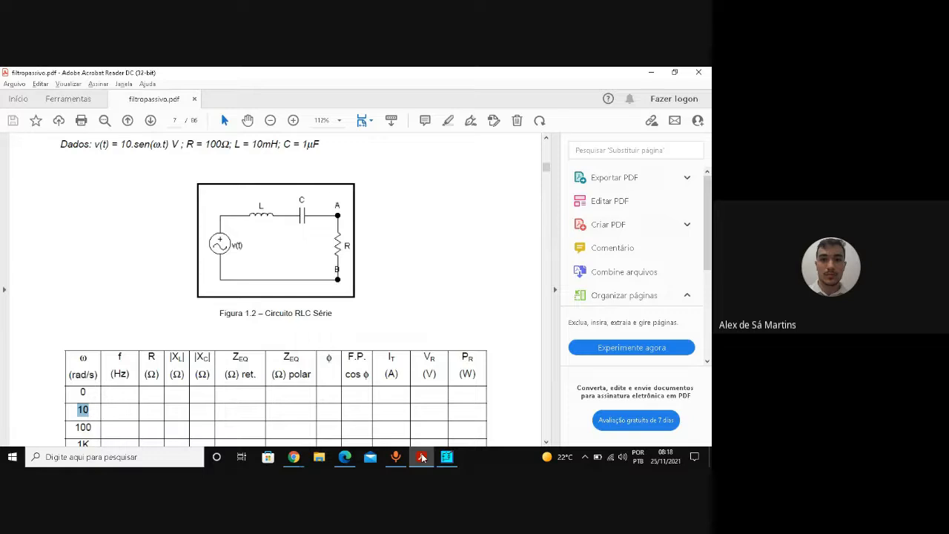
click(398, 355)
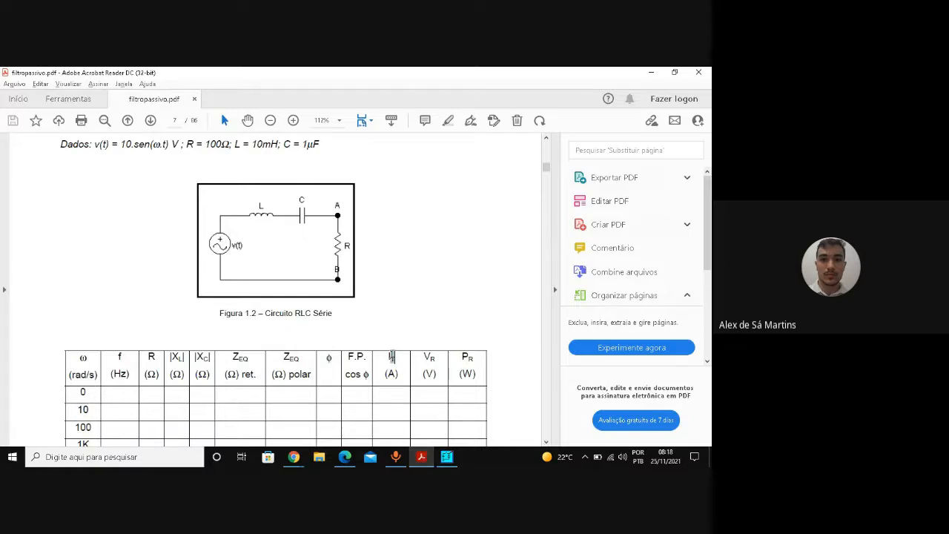
double_click(391, 356)
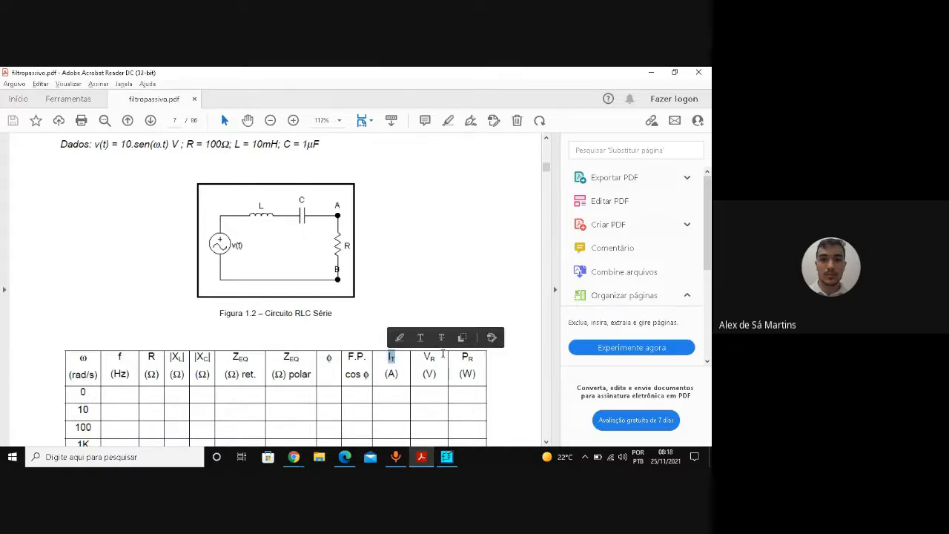
double_click(427, 357)
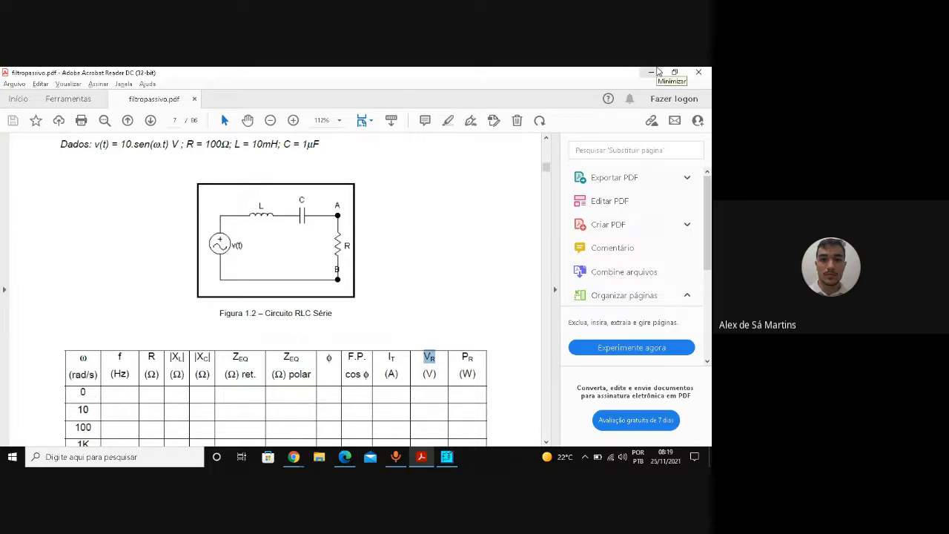
click(657, 71)
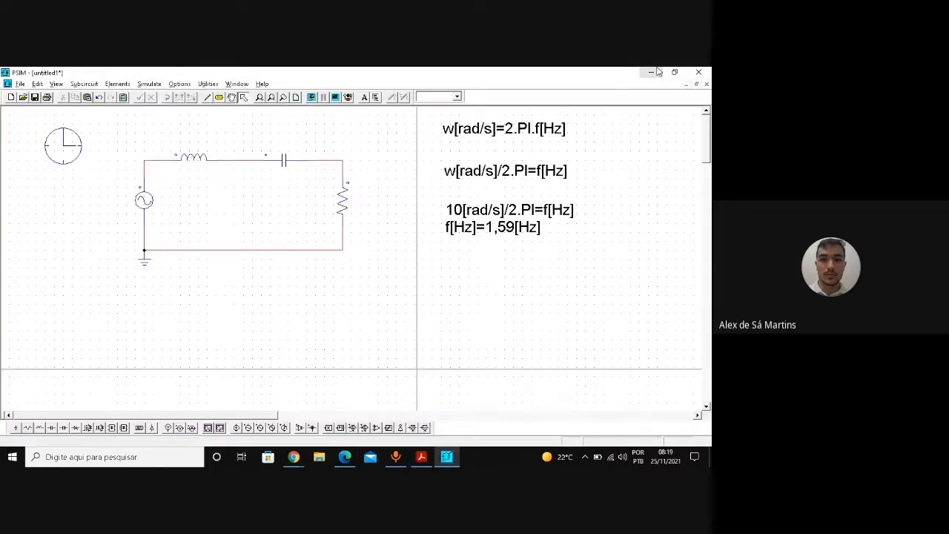
- Place four node-to-node voltage probes: horizontal ones above the inductor and capacitor, vertical ones beside the resistor and the source
click(179, 428)
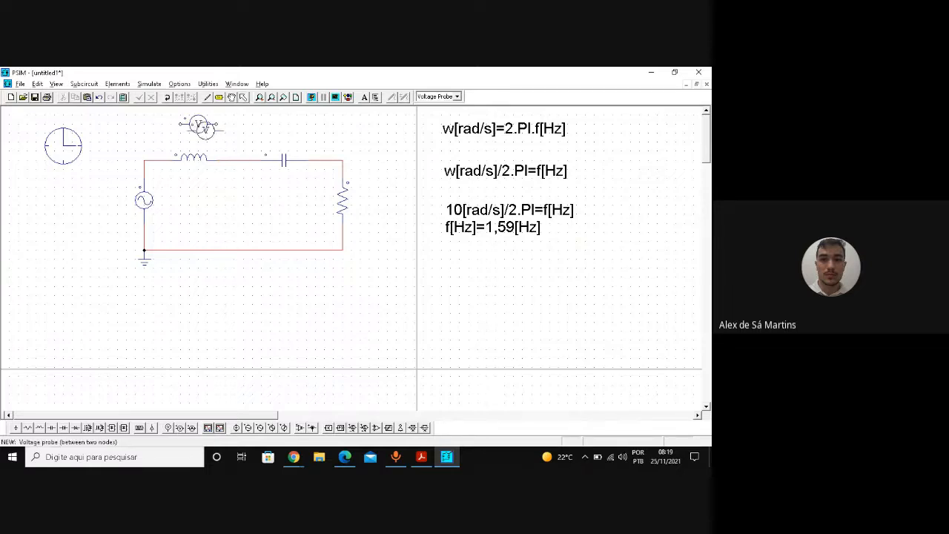
click(198, 124)
click(278, 123)
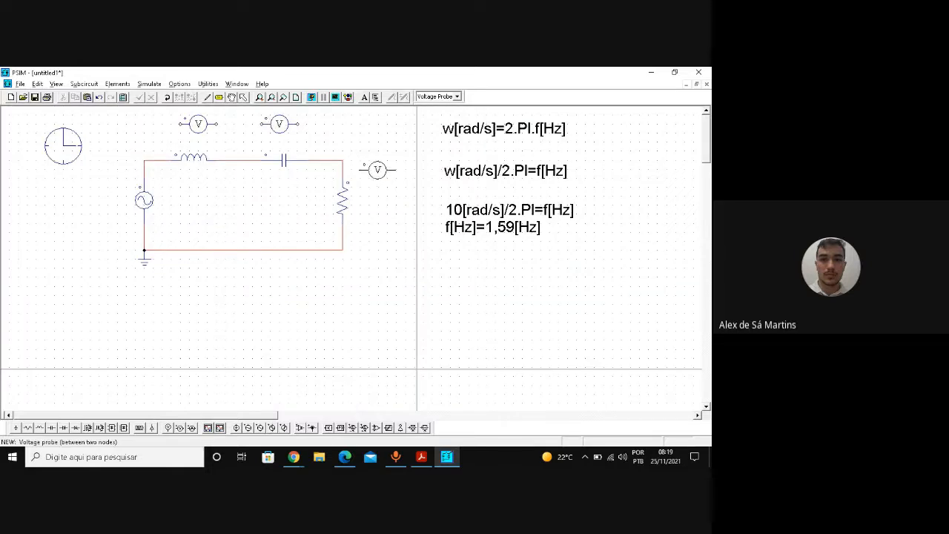
right_click(377, 170)
click(387, 205)
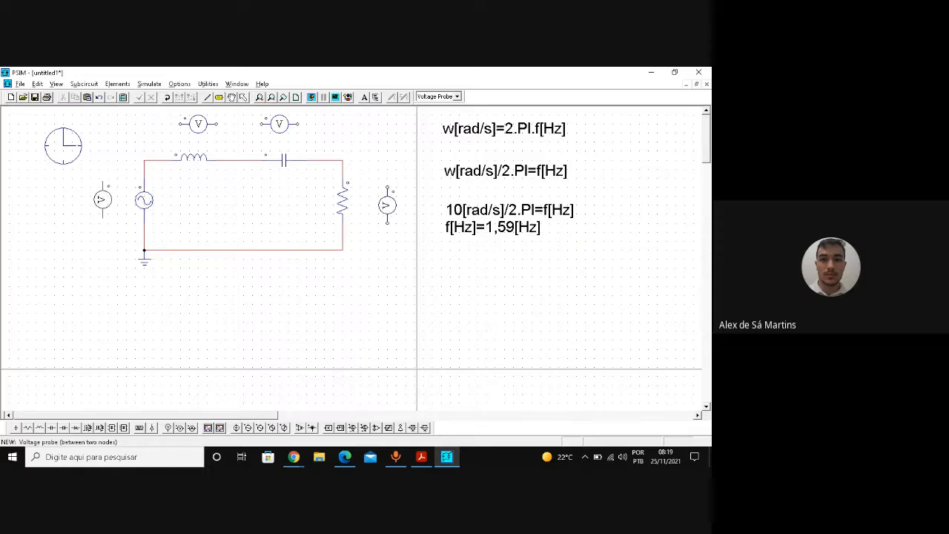
click(99, 195)
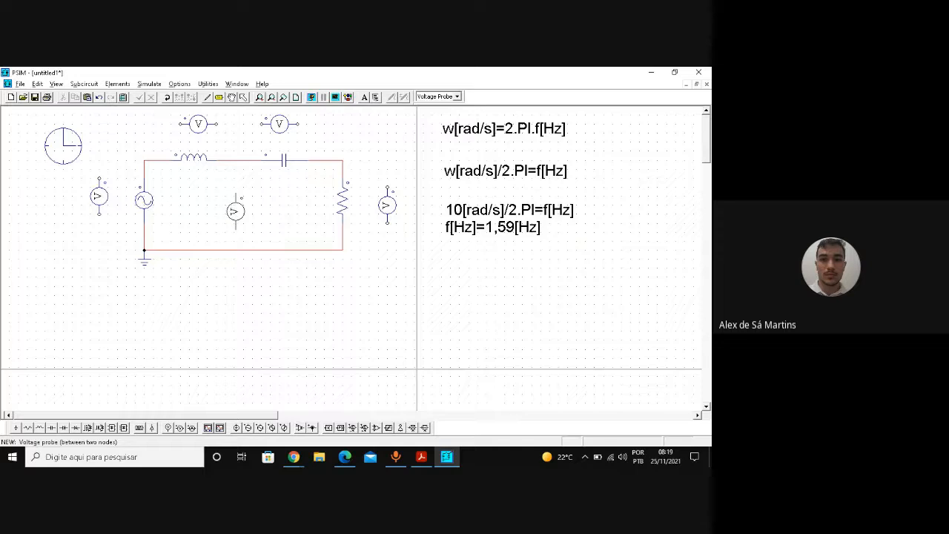
key(Escape)
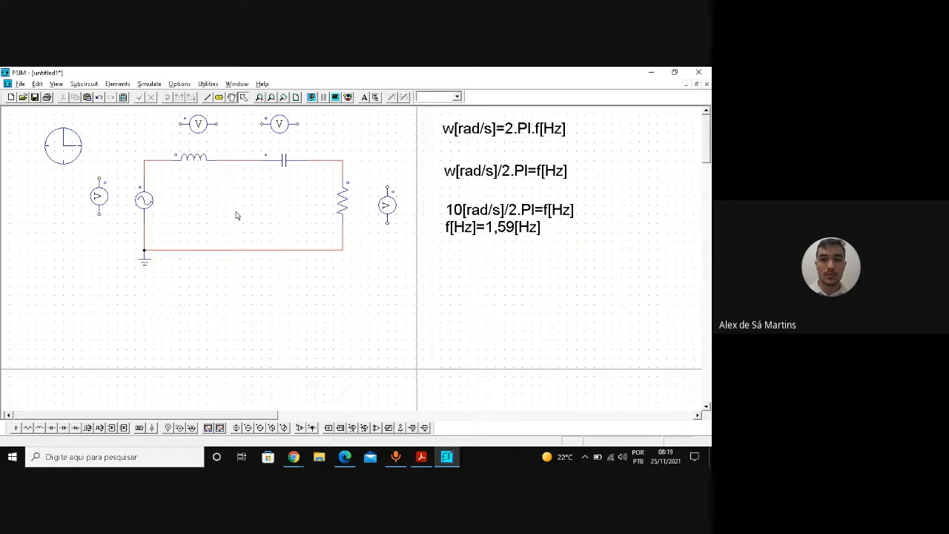
- Insert a current probe, rotated 180 degrees, into the circuit's return wire between the resistor and the source
click(192, 428)
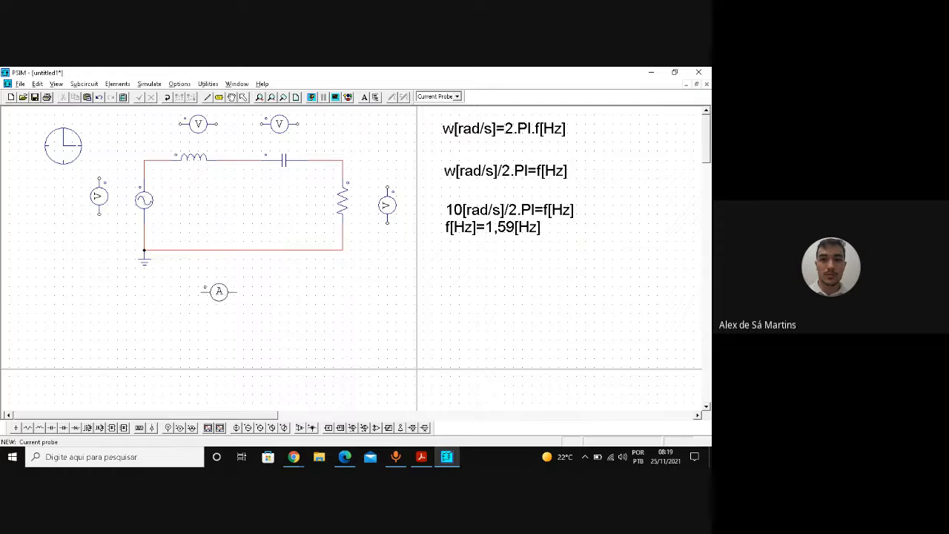
right_click(235, 249)
right_click(235, 249)
click(242, 249)
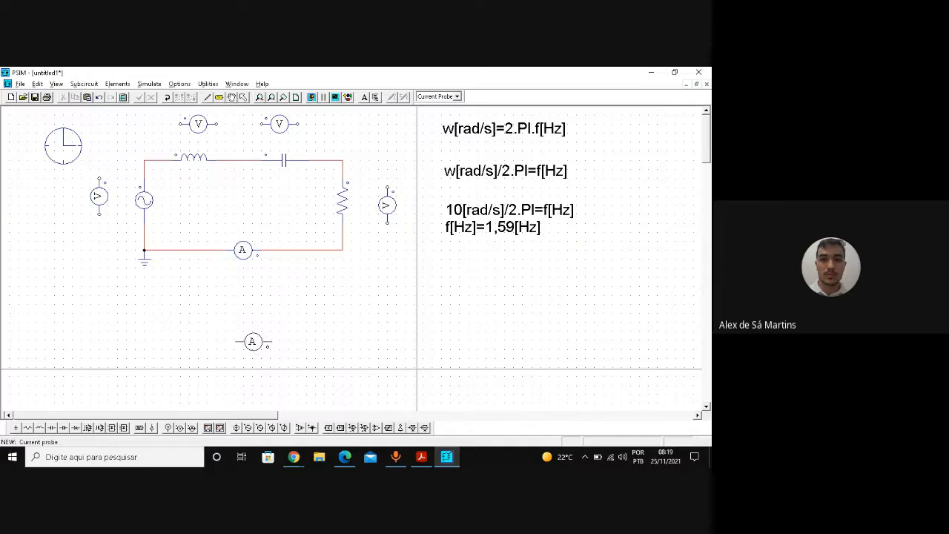
key(Escape)
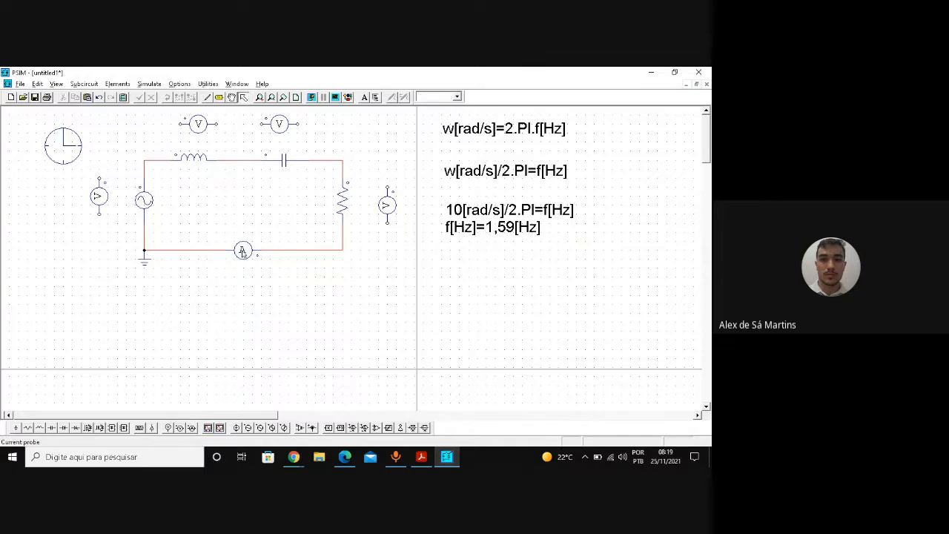
mouse_move(242, 250)
mouse_down()
mouse_move(245, 270)
mouse_move(243, 250)
mouse_up()
click(292, 312)
- Wire the source's voltage probe in parallel with the source and the inductor's voltage probe in parallel with the inductor
click(208, 97)
drag(99, 181, 144, 160)
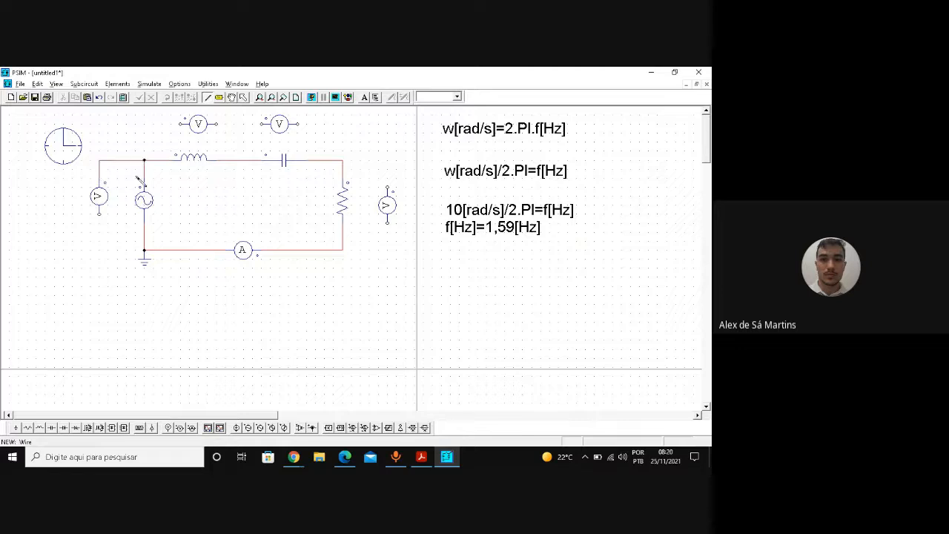
drag(99, 215, 145, 253)
drag(184, 122, 146, 160)
drag(216, 124, 225, 159)
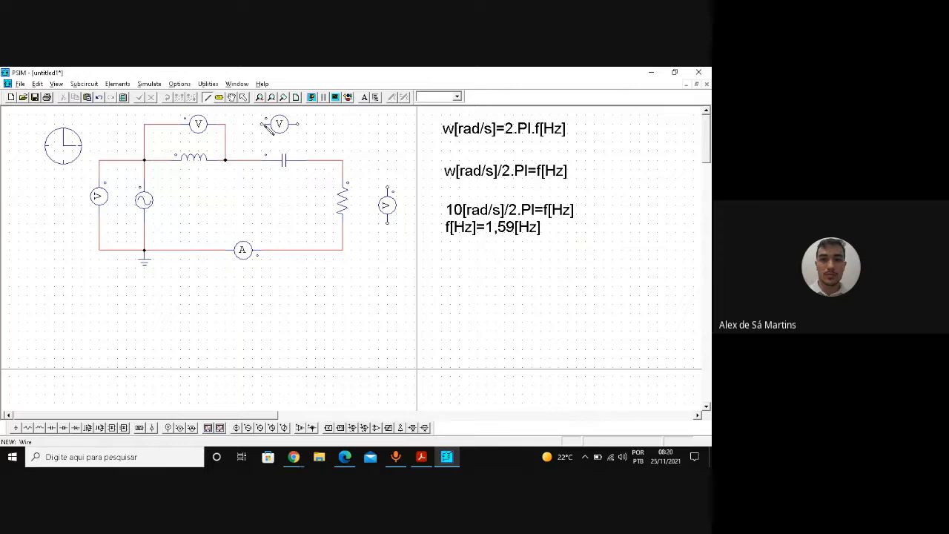
- Wire the remaining two voltage probes in parallel with the capacitor and the resistor
drag(262, 123, 245, 159)
drag(298, 125, 333, 159)
drag(387, 190, 342, 169)
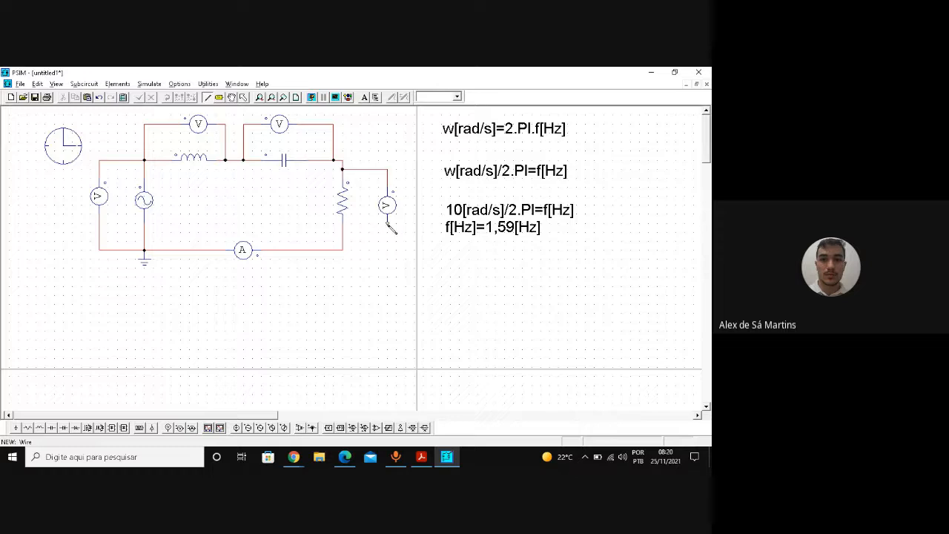
mouse_move(387, 222)
mouse_down()
mouse_move(365, 240)
mouse_move(344, 241)
mouse_up()
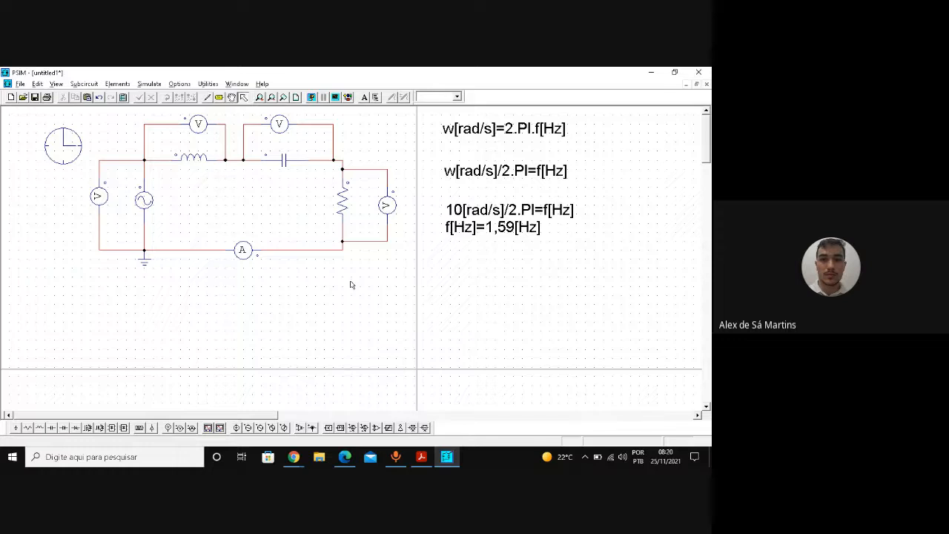
- Rename the voltage probe across the source as V_Fonte
double_click(97, 197)
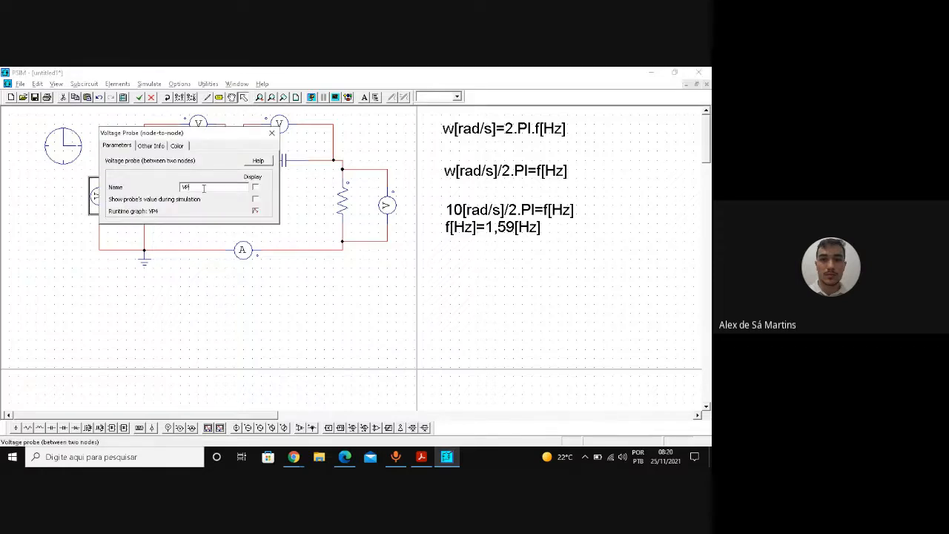
key(BackSpace)
text(_Fonte)
click(273, 134)
- Rename the voltage probe across the inductor, replacing the ending of its default name after the V
double_click(197, 122)
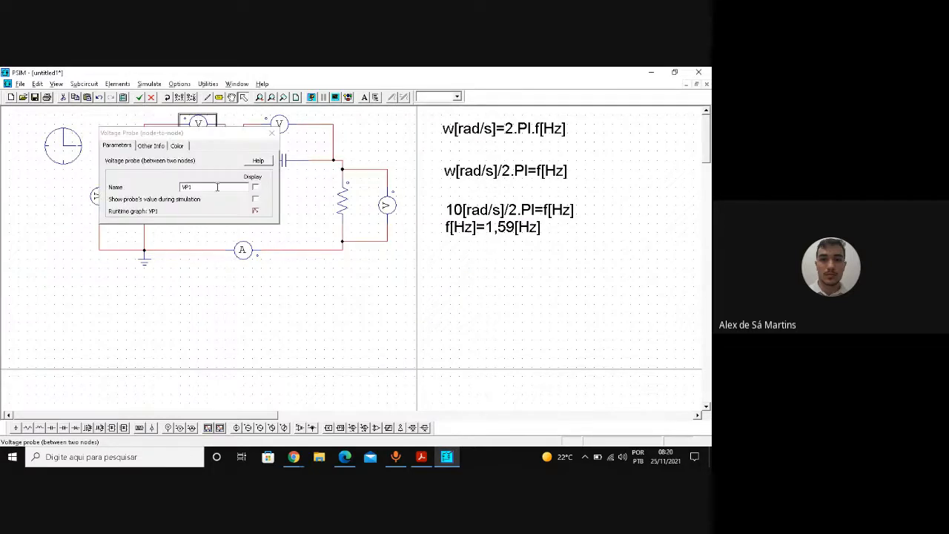
key(BackSpace)
key(BackSpace)
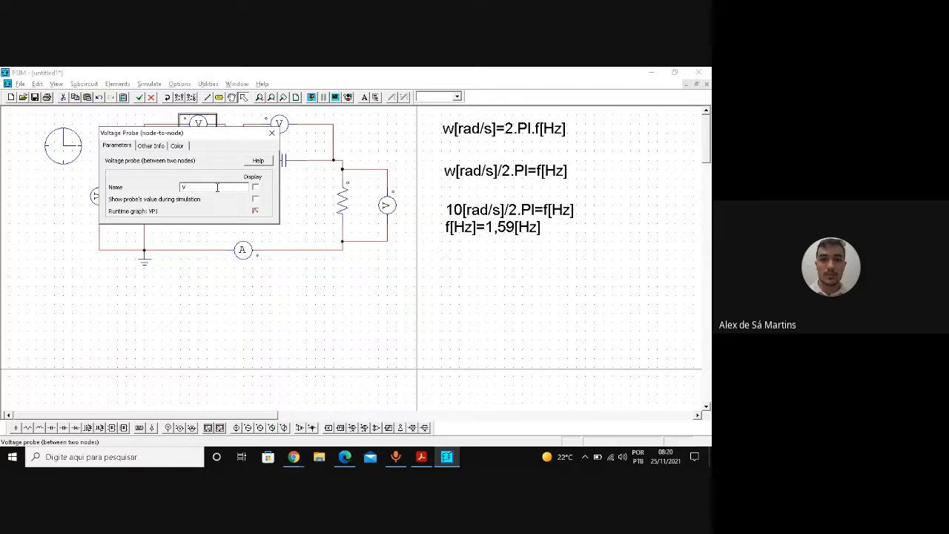
click(272, 133)
- Rename the voltage probe across the capacitor as Vc
double_click(279, 123)
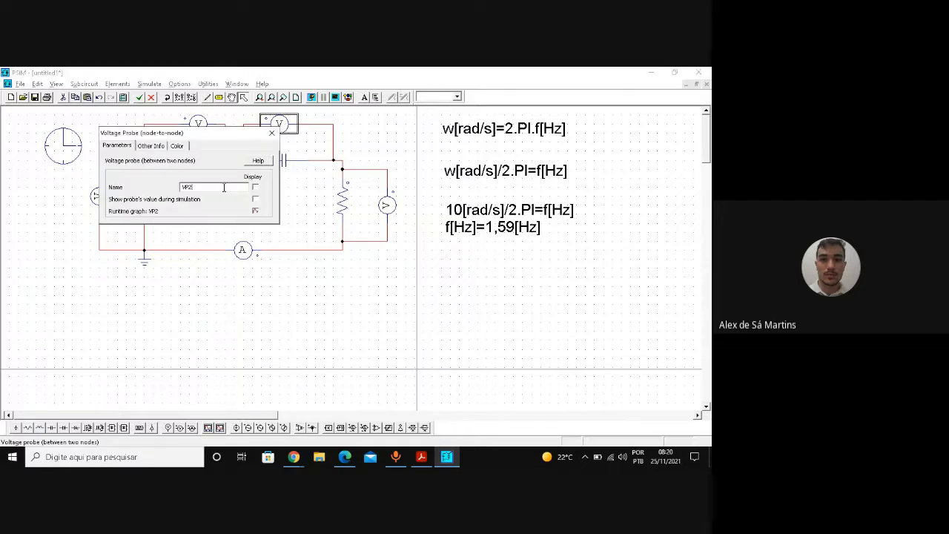
key(BackSpace)
key(BackSpace)
key(BackSpace)
text(Vc)
click(273, 134)
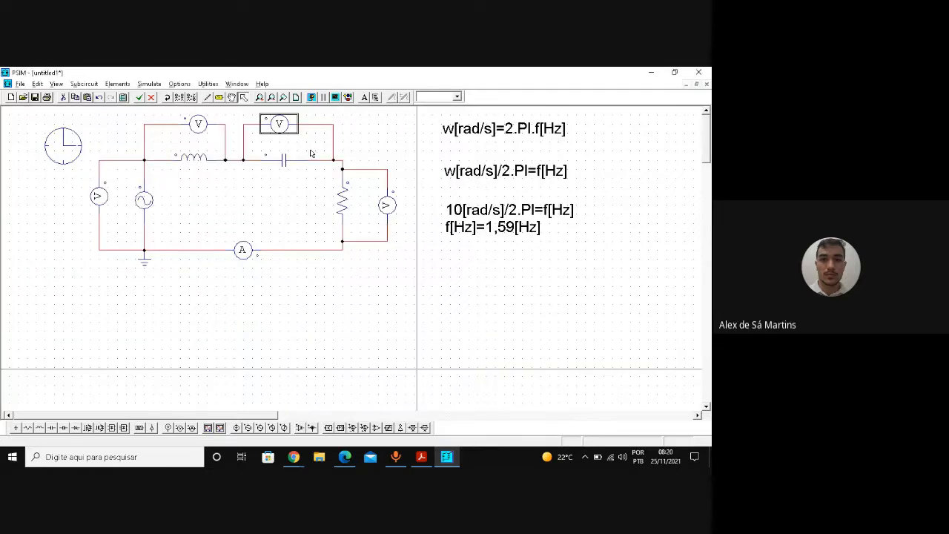
- Rename the voltage probe across the resistor as VR
double_click(387, 206)
double_click(219, 187)
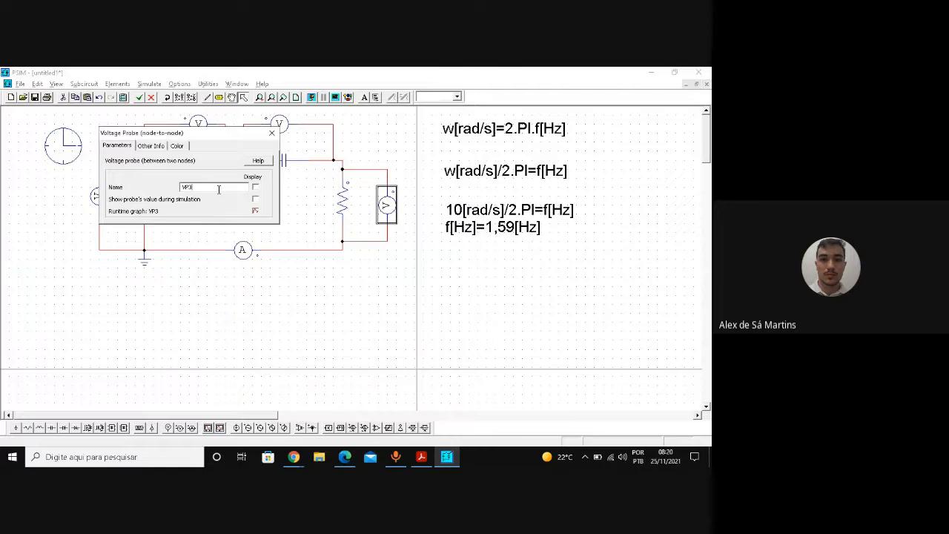
text(VR)
click(272, 133)
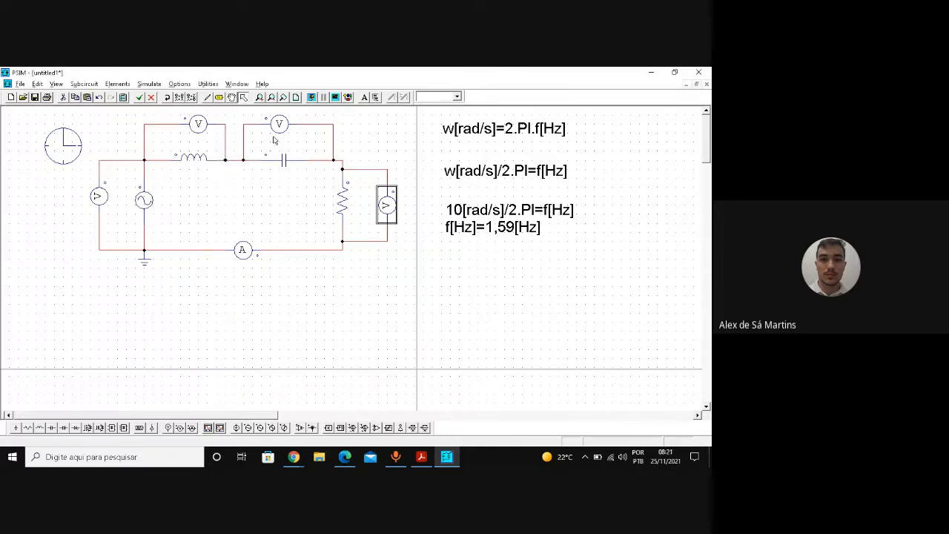
- Rename the current probe in the circuit's lower branch as It
double_click(251, 254)
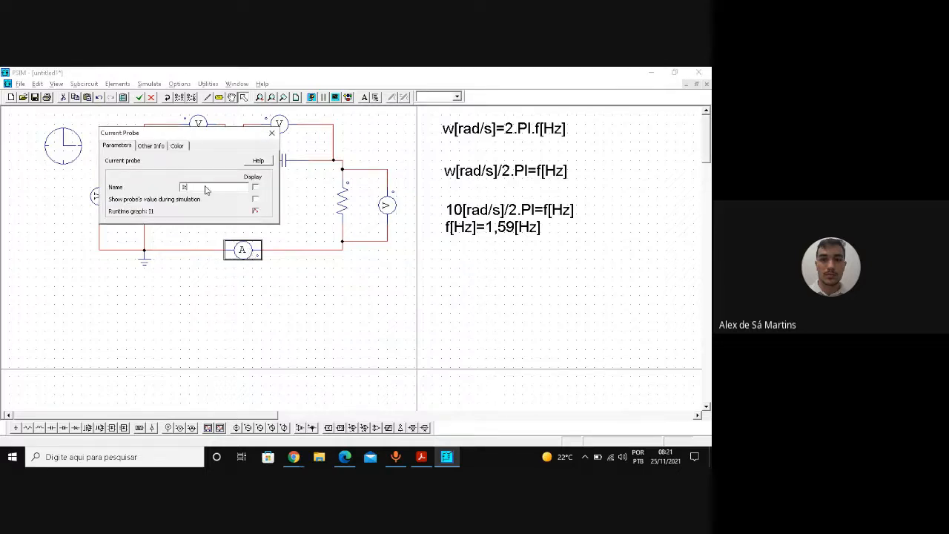
click(271, 134)
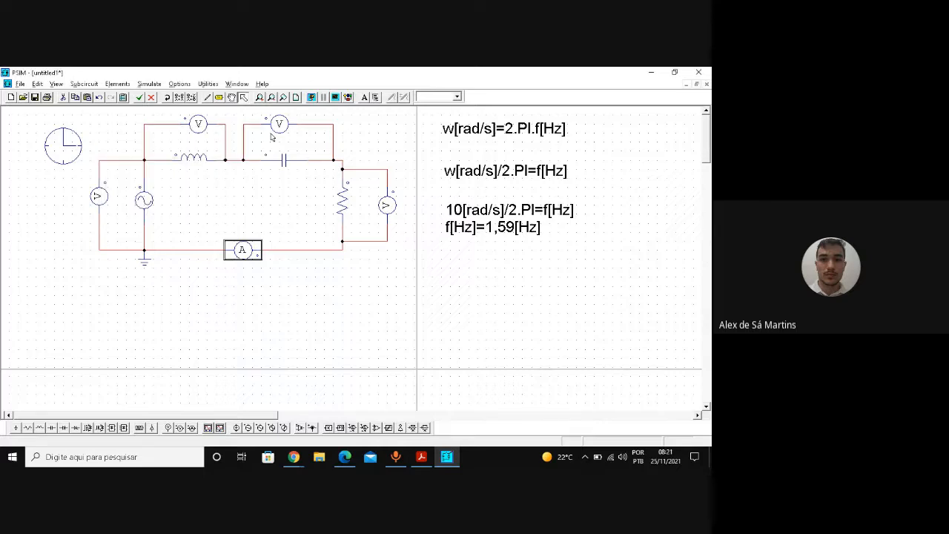
click(358, 343)
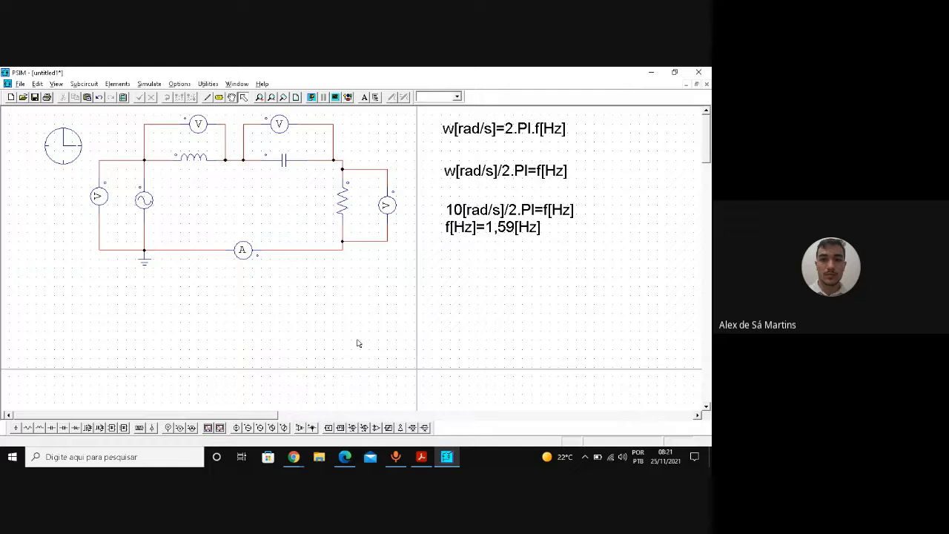
- Switch to Acrobat Reader to consult the results table in filtropassivo.pdf, and return to PSIM
click(421, 457)
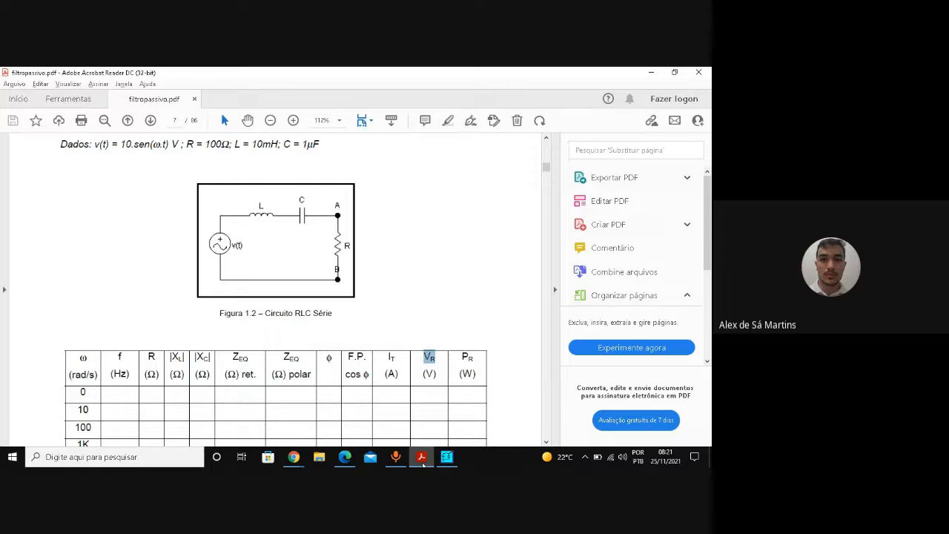
click(450, 459)
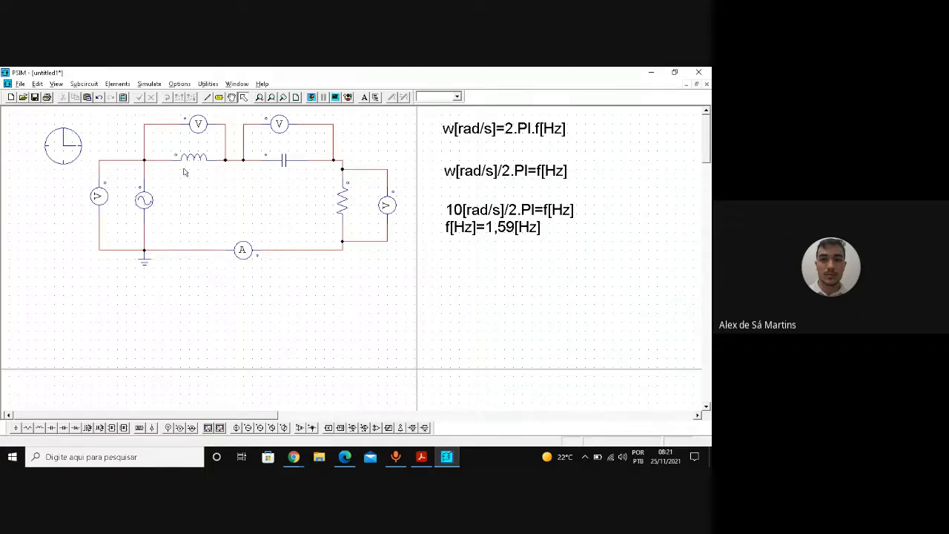
- Run the simulation and plot V_Fonte in Simview, with both the graph and the Simview window maximized
click(311, 98)
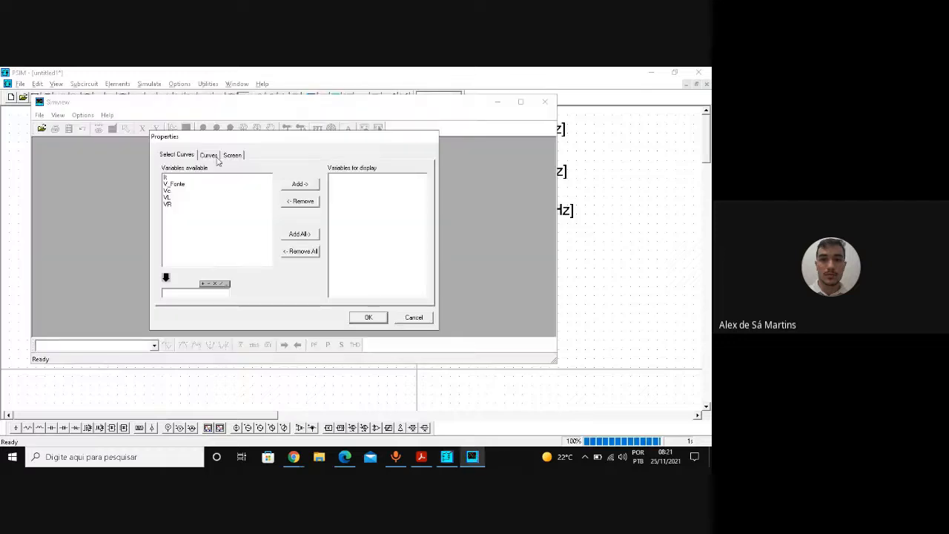
click(178, 184)
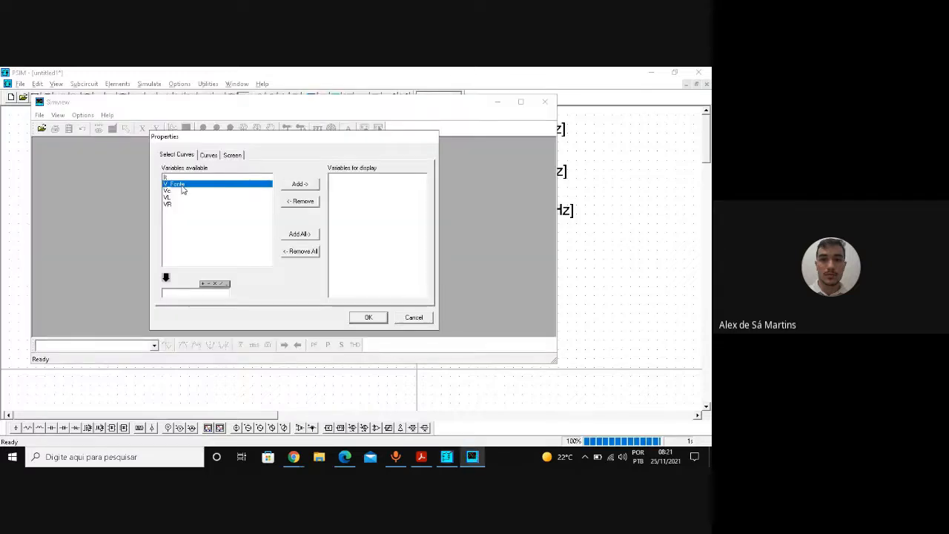
click(300, 186)
click(368, 317)
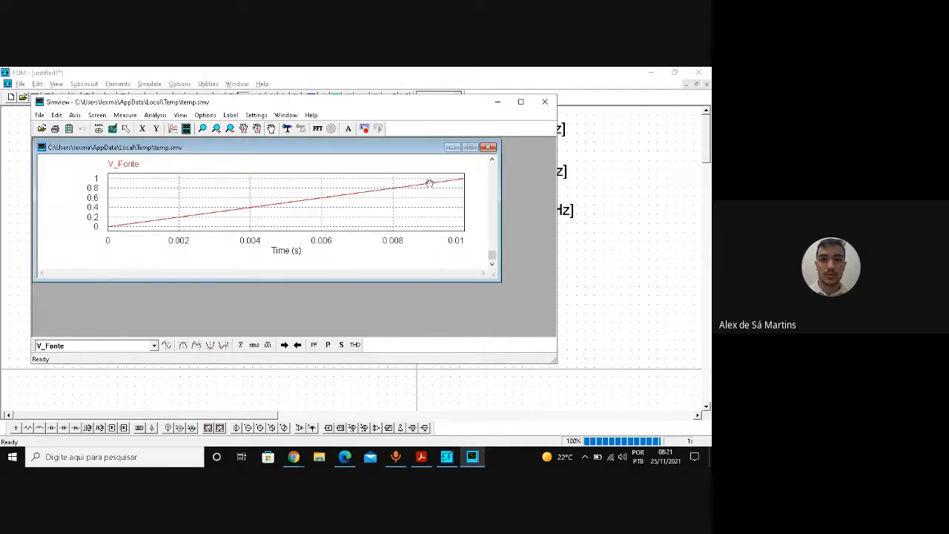
click(470, 147)
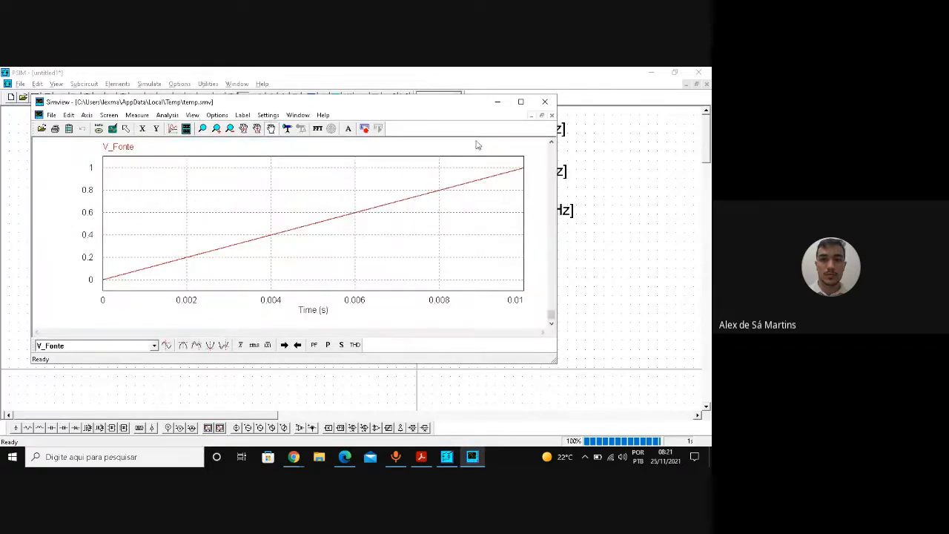
click(519, 103)
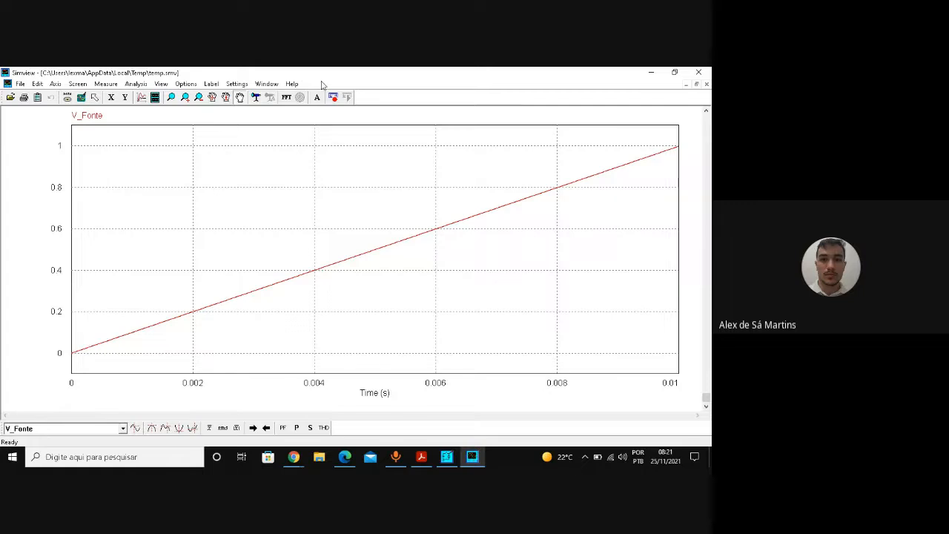
- Add a second plot screen showing the current It below the V_Fonte graph
click(156, 101)
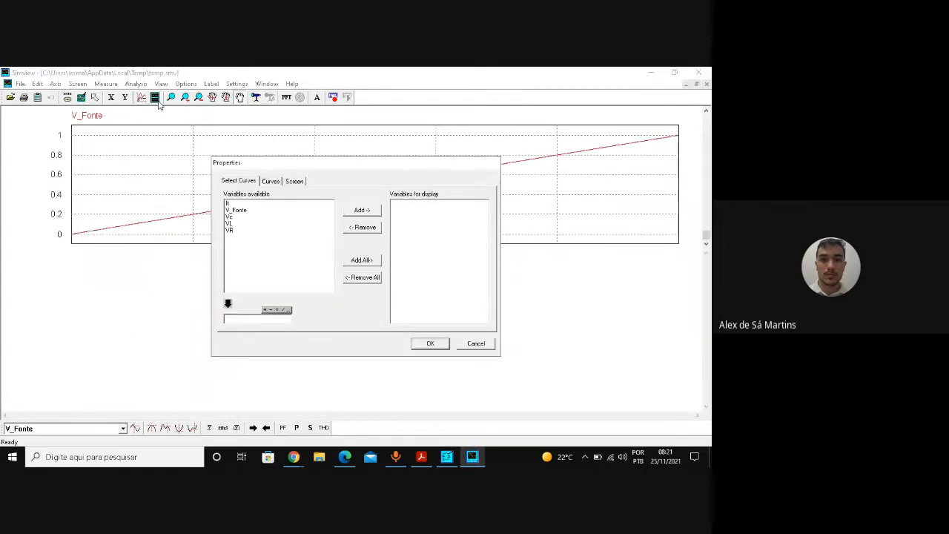
click(239, 204)
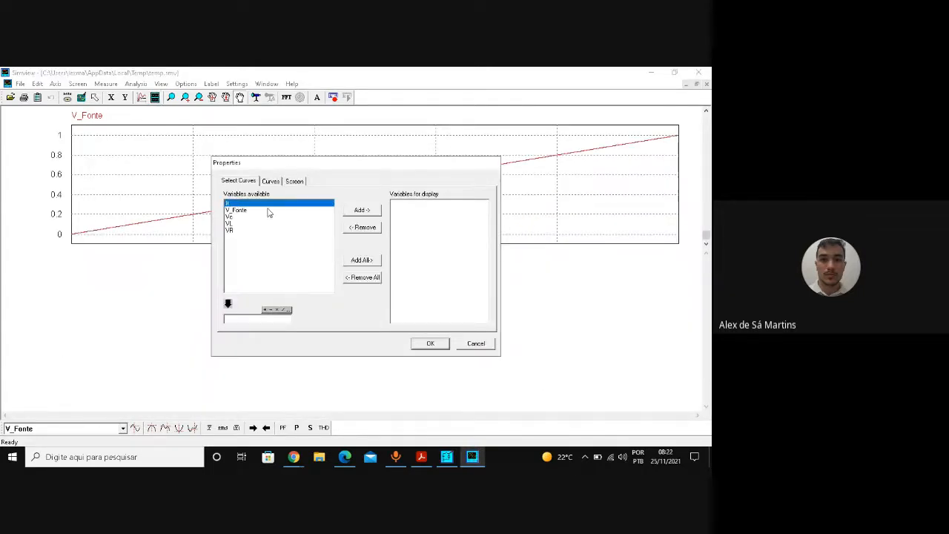
click(364, 211)
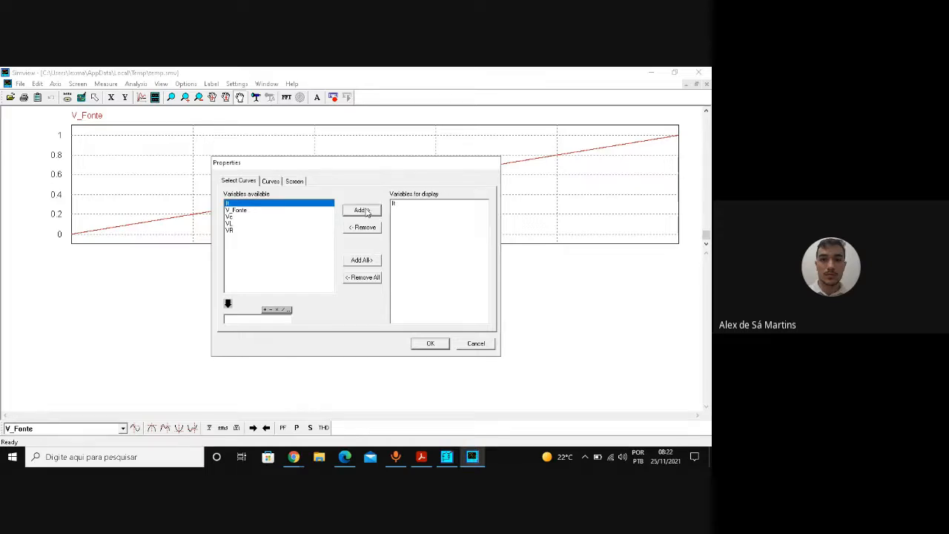
click(436, 344)
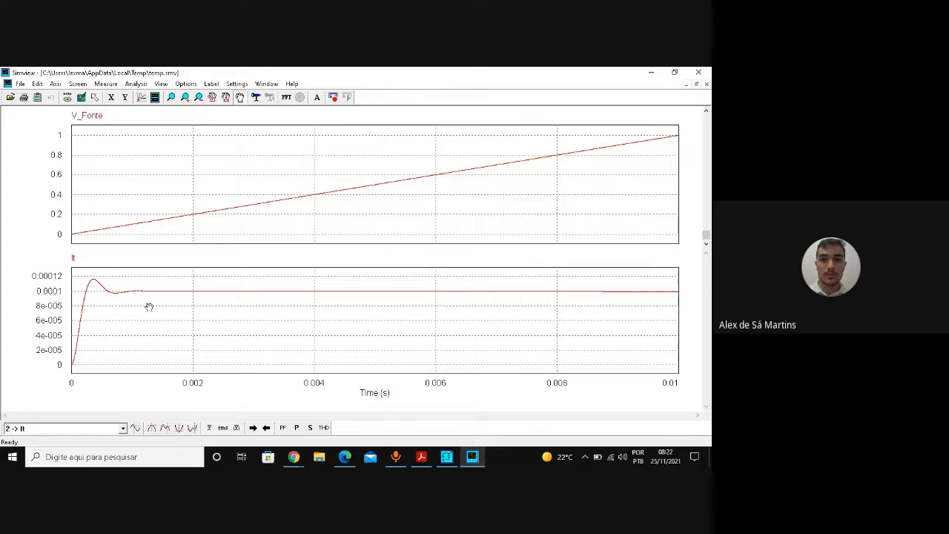
- Add a third plot screen showing VR for examination, and close Simview to return to the schematic
click(155, 97)
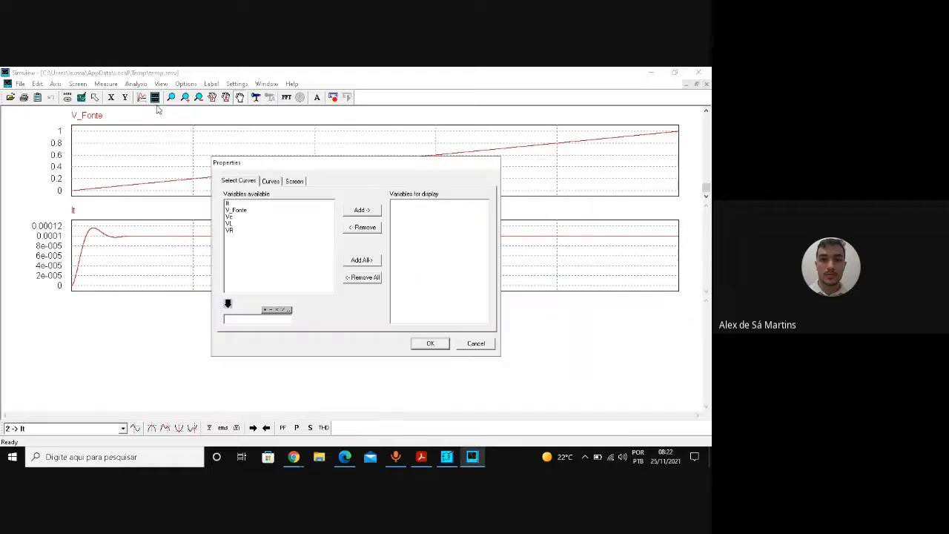
click(242, 231)
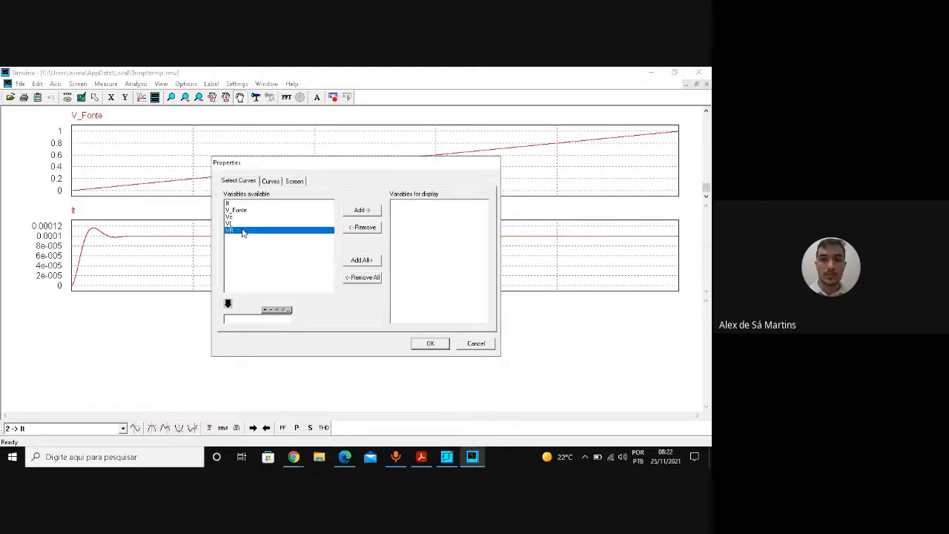
click(375, 214)
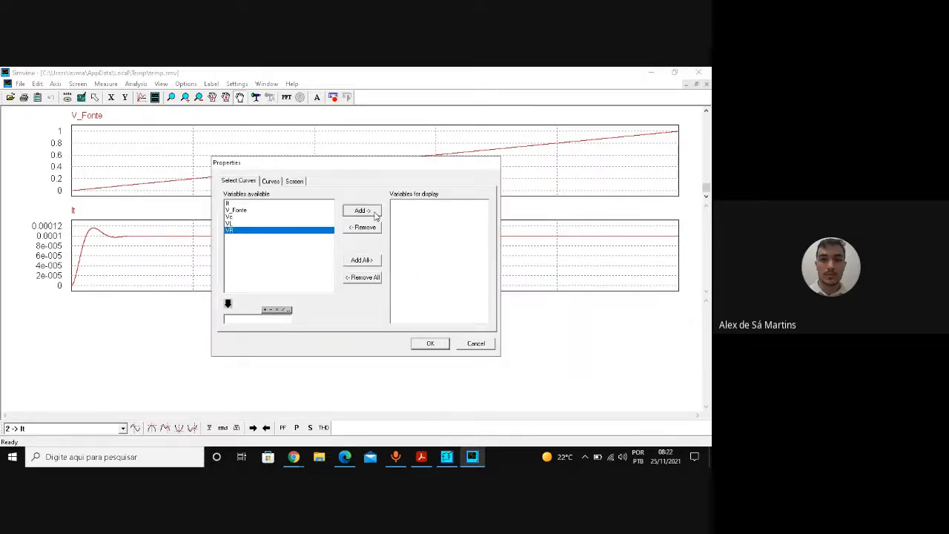
click(443, 343)
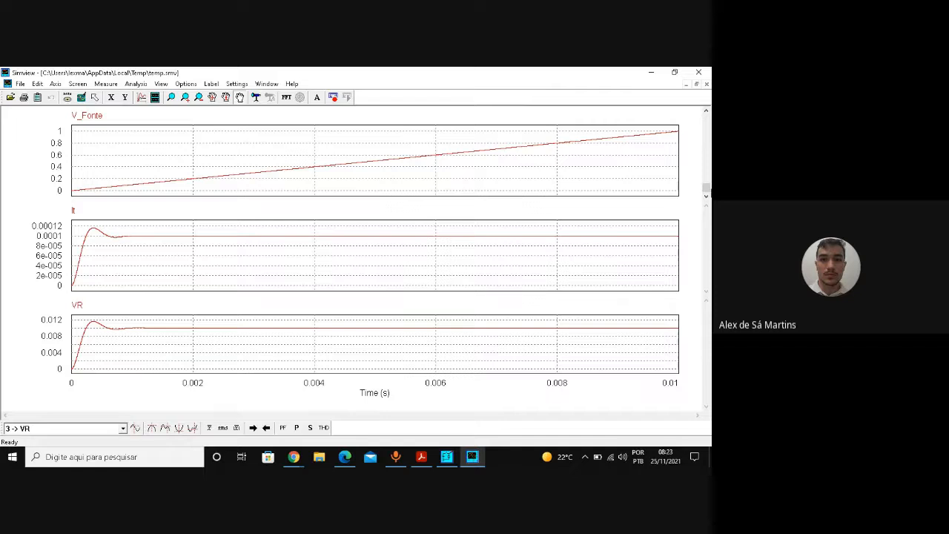
click(698, 72)
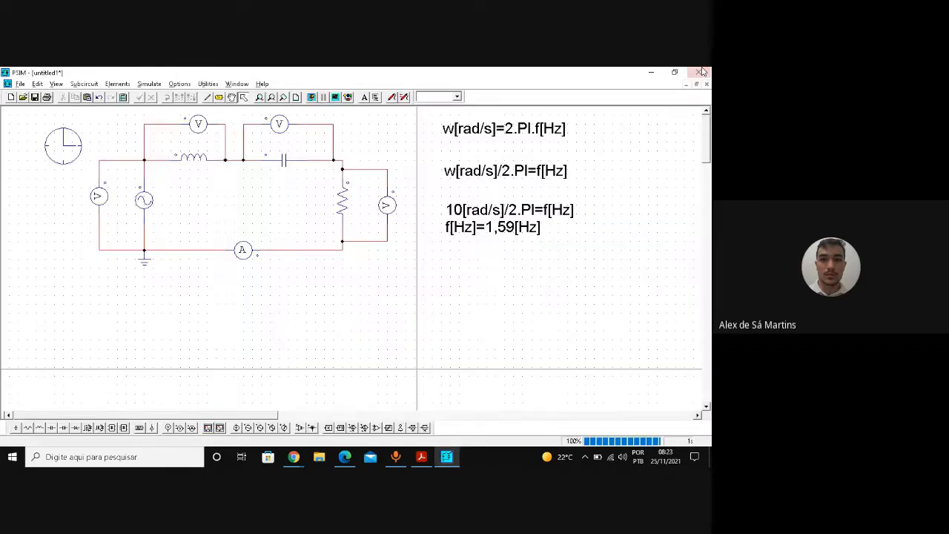
- Place a text note below the frequency calculation reading "T=1/f[Hz]" and, after a blank line, "T=1/1,59=0,628[s]"
click(508, 227)
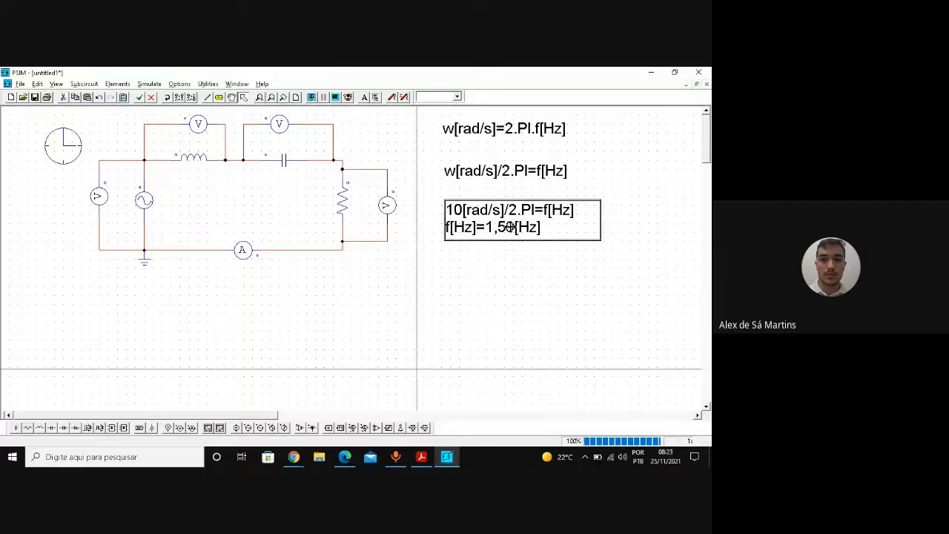
click(506, 277)
click(364, 97)
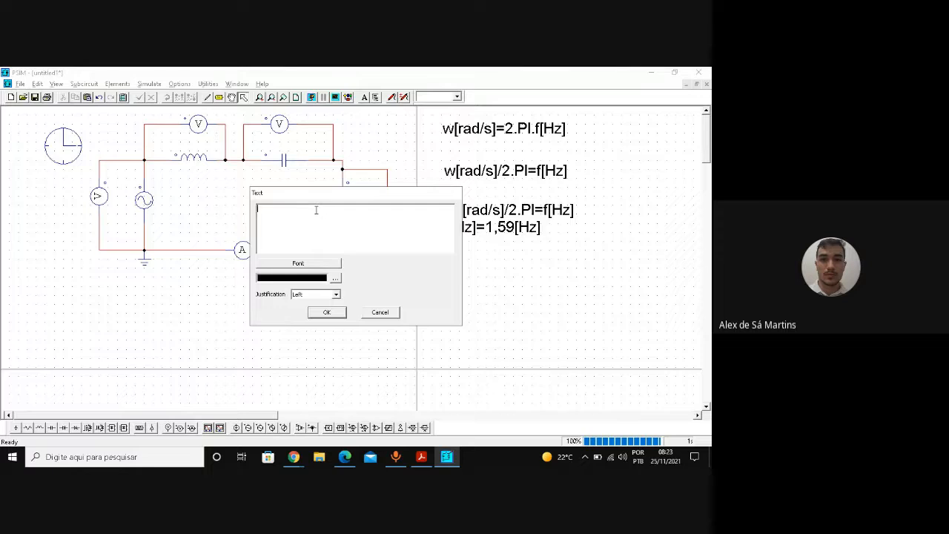
text(1)
text(a)
text(/)
text(f[Hz)
key(Return)
text(T)
text(=)
text(6)
text(2)
text(8)
text(,)
click(337, 312)
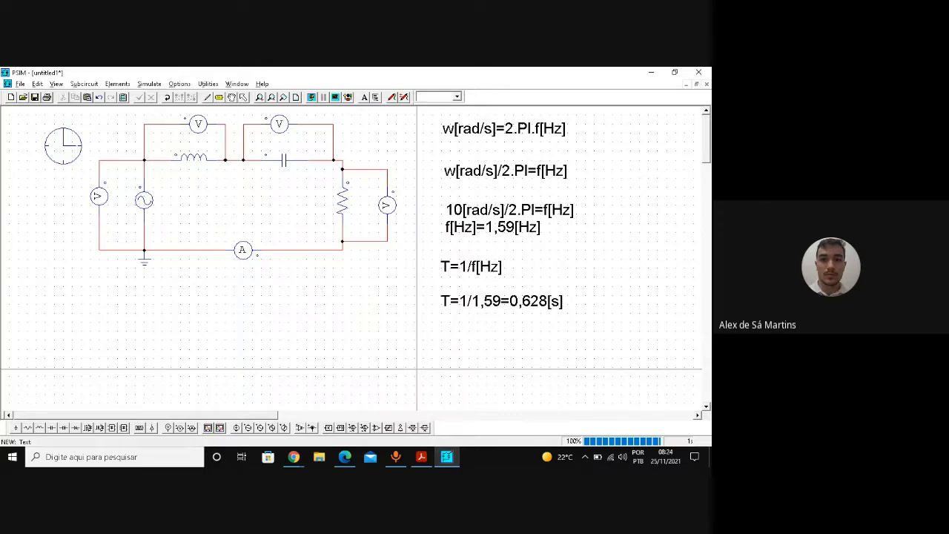
- Append the unit "[s]" to the first line of the period note, giving "T=1/f[Hz] [s]"
double_click(488, 272)
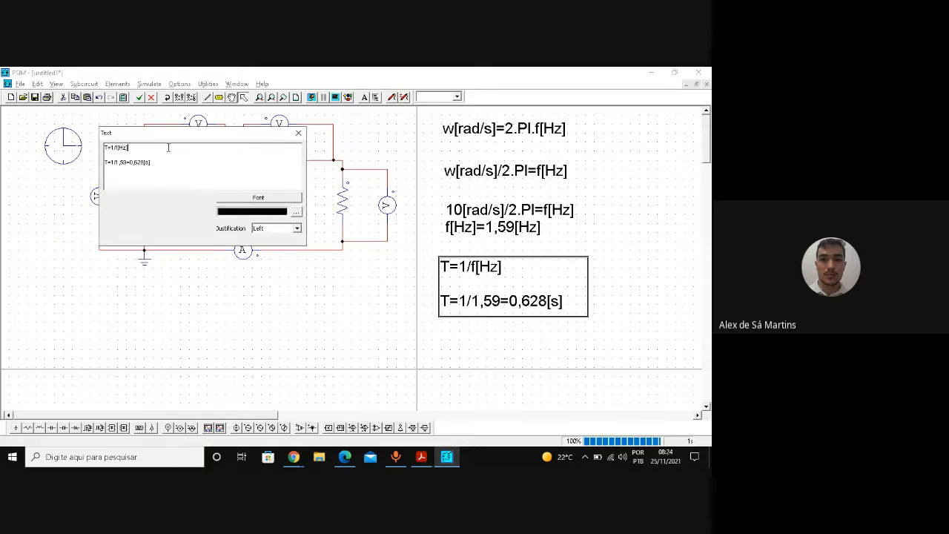
text([s])
click(297, 132)
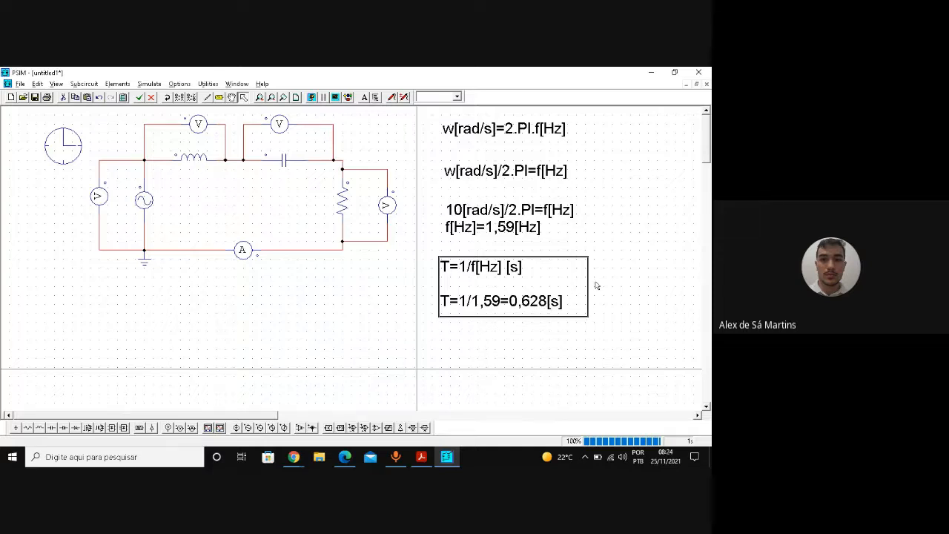
- Replace the total time in the Simulation Control with a longer duration and run the simulation again
double_click(63, 159)
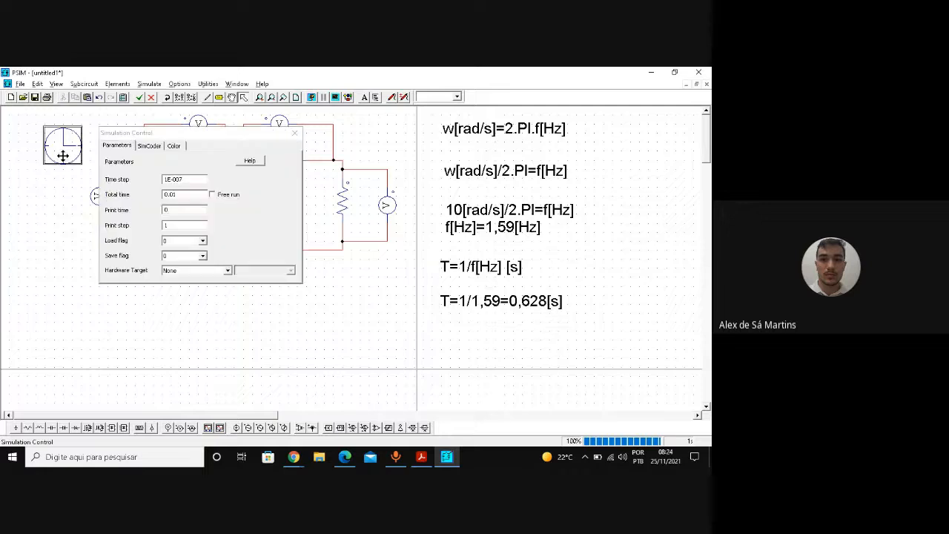
drag(223, 137, 332, 179)
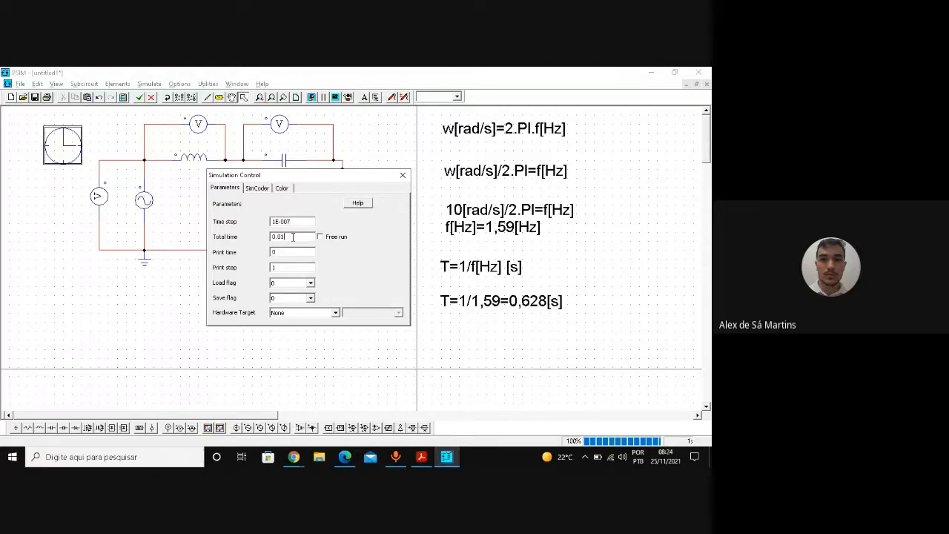
key(BackSpace)
text(1)
text(3)
click(404, 179)
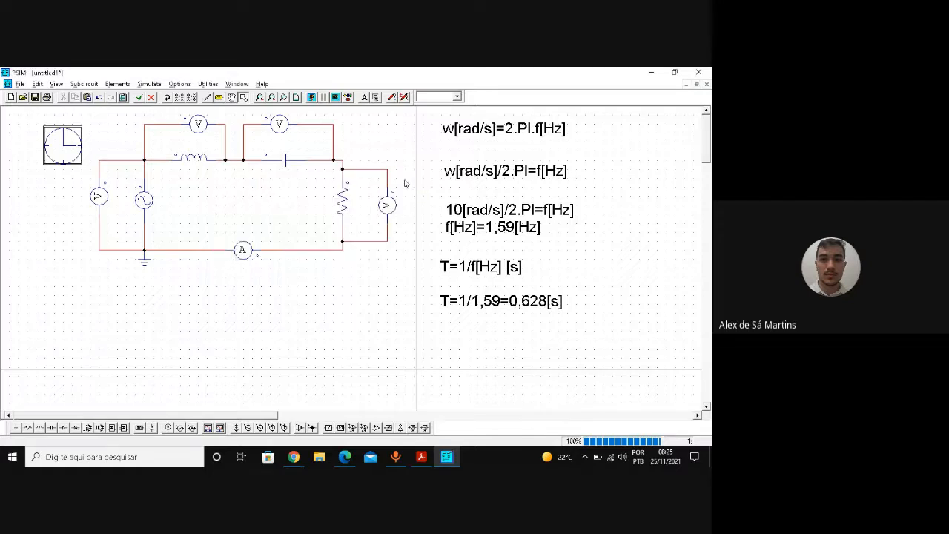
click(311, 98)
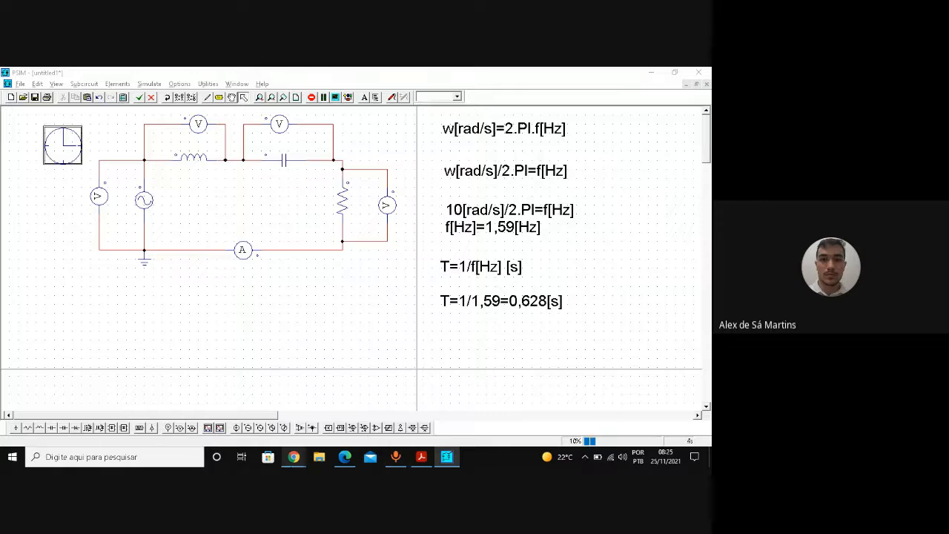
- Switch to the Google Meet call in Chrome and read through the in-call chat messages
mouse_move(295, 458)
click(259, 415)
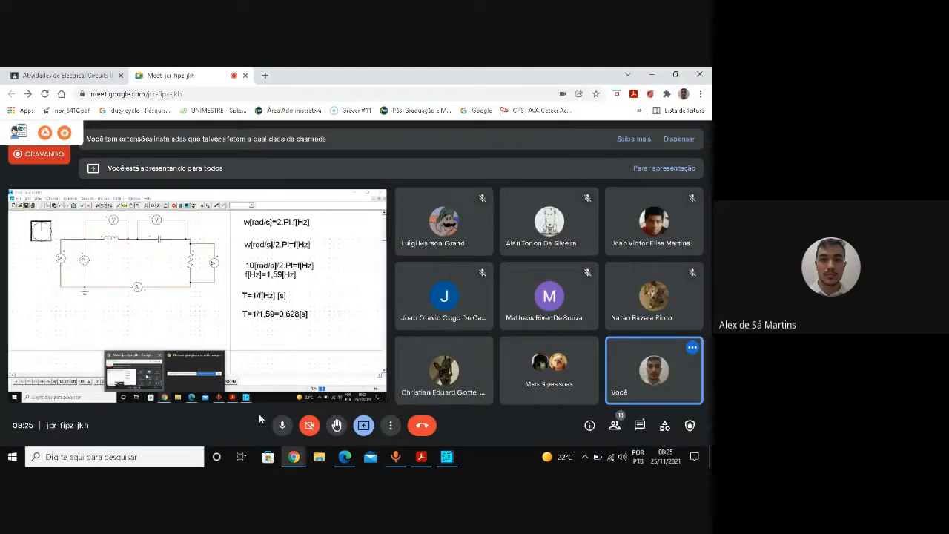
click(639, 426)
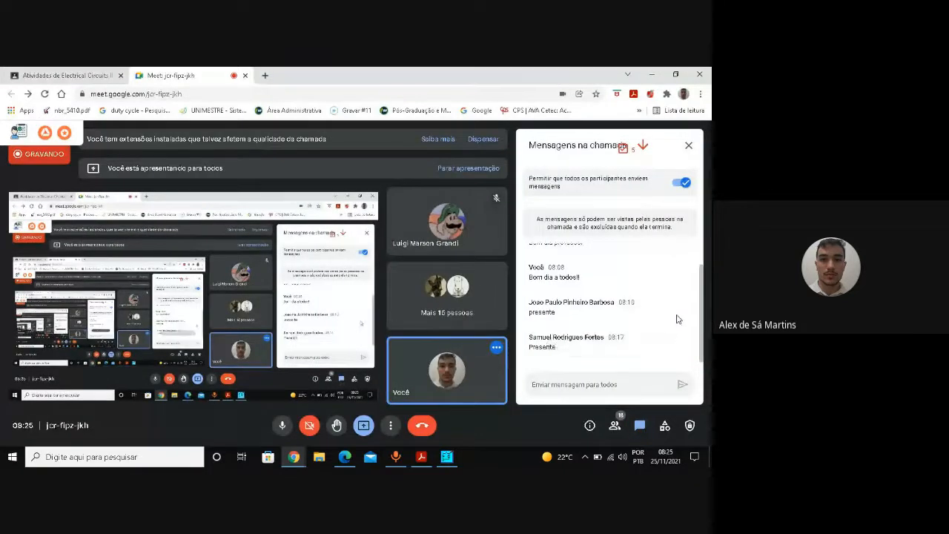
scroll(701, 290, up, 1)
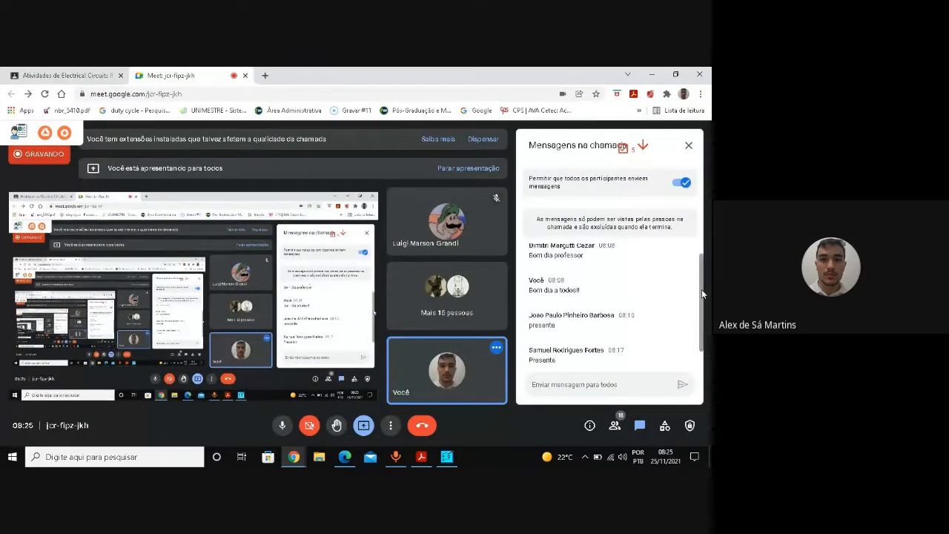
- Return from the call chat to the PSIM simulation results and plot only the V_Fonte curve in Simview
scroll(701, 327, down, 1)
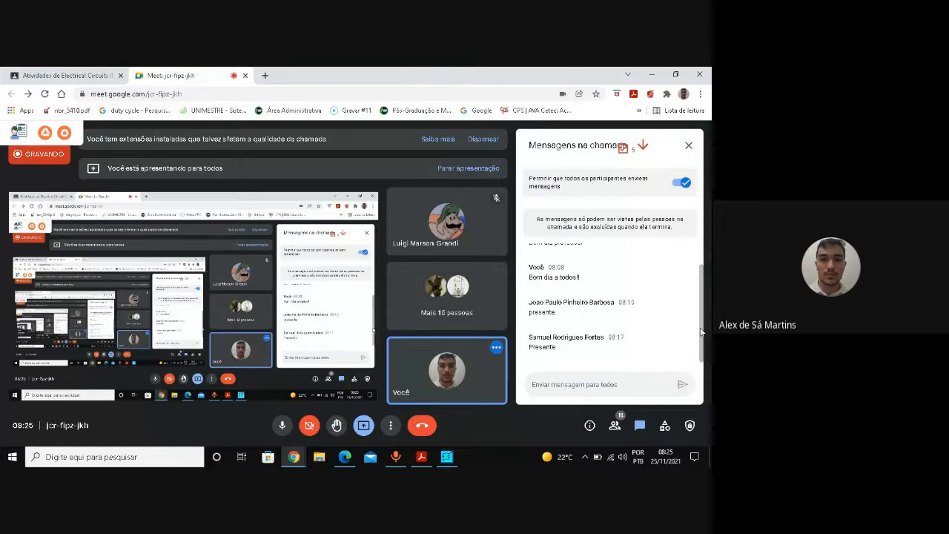
click(452, 460)
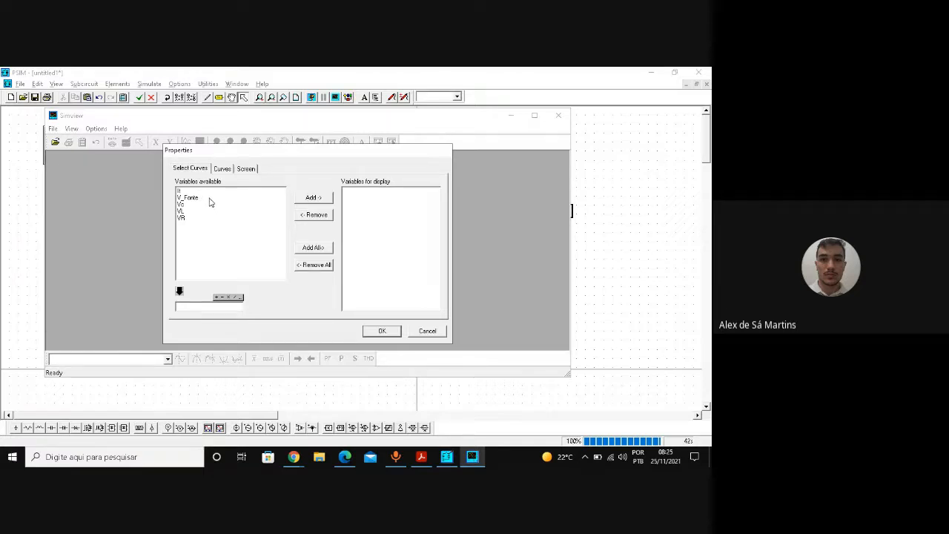
click(207, 197)
click(314, 198)
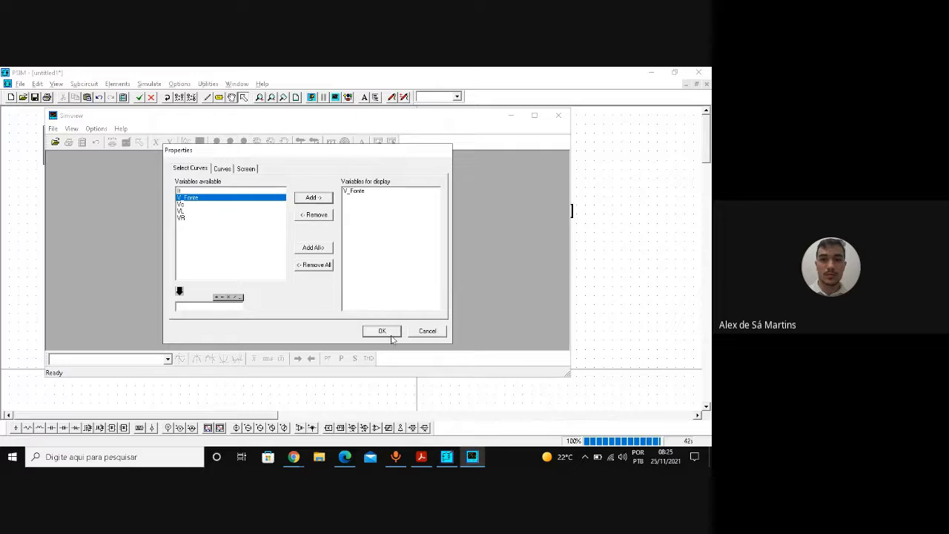
click(382, 330)
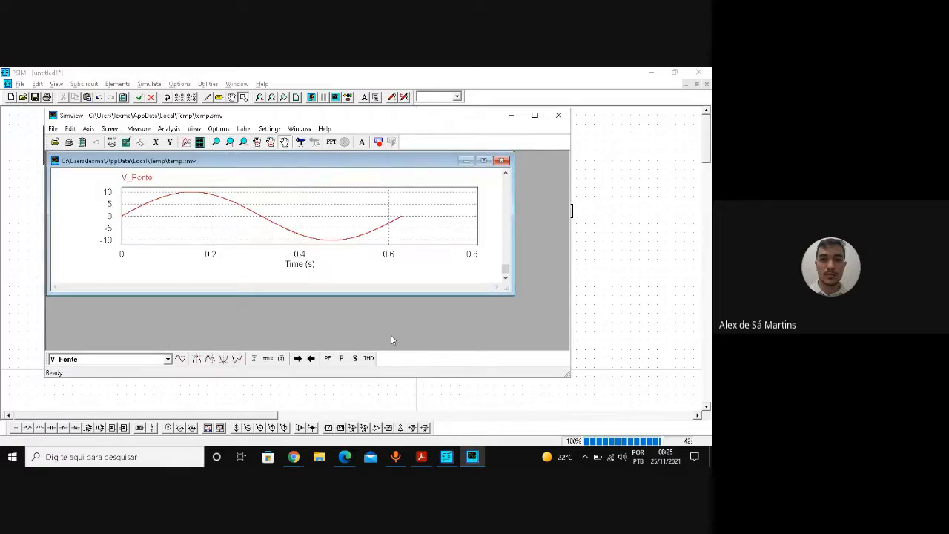
- Set the upper limit of the plot's X-axis range to 0.63 and maximize both the graph and the Simview window
click(483, 160)
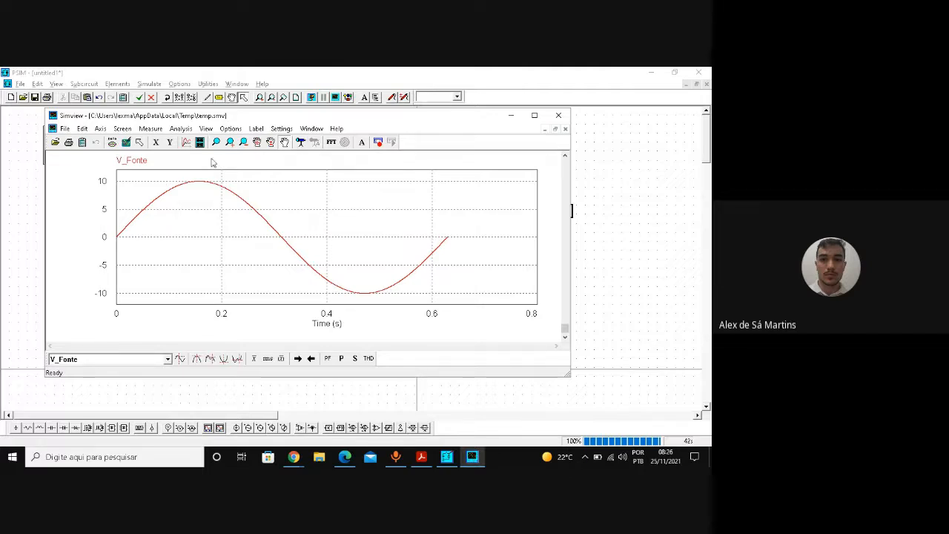
click(156, 143)
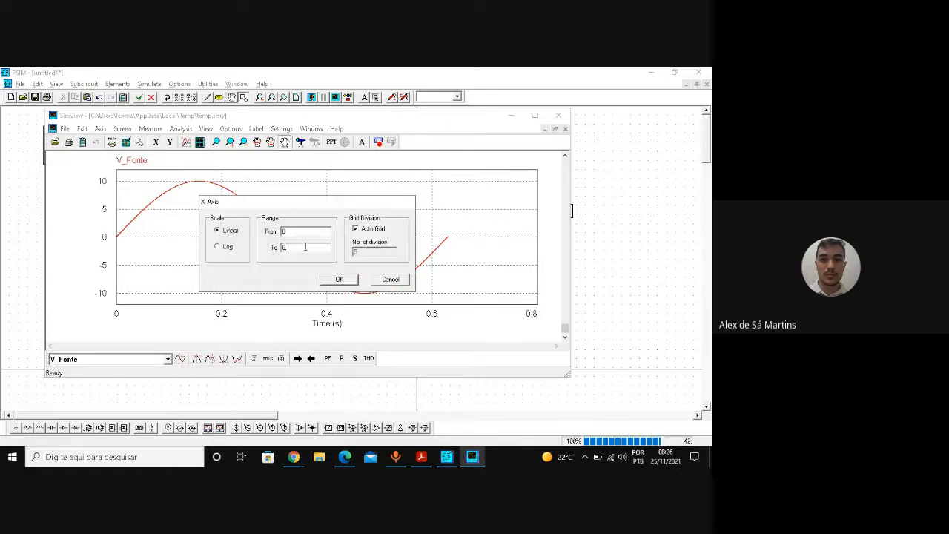
text(63)
click(335, 281)
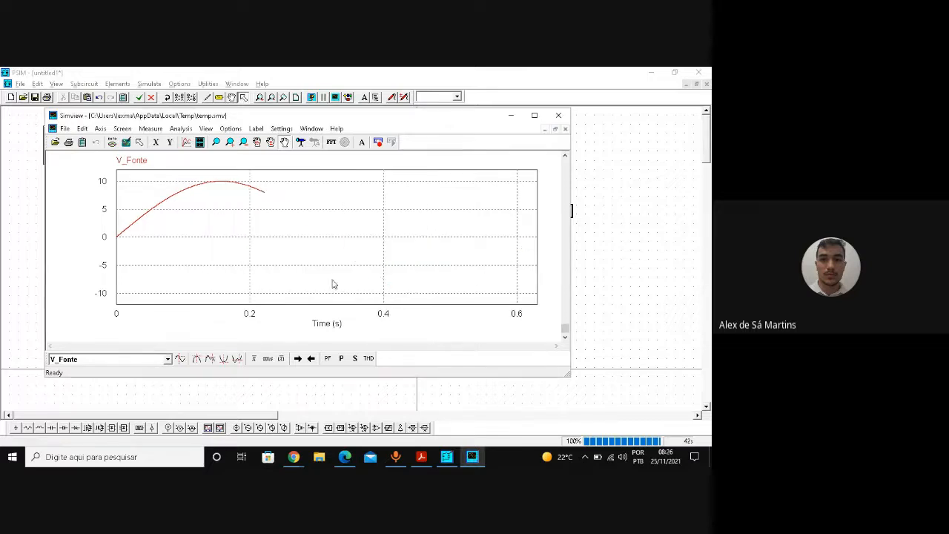
click(533, 115)
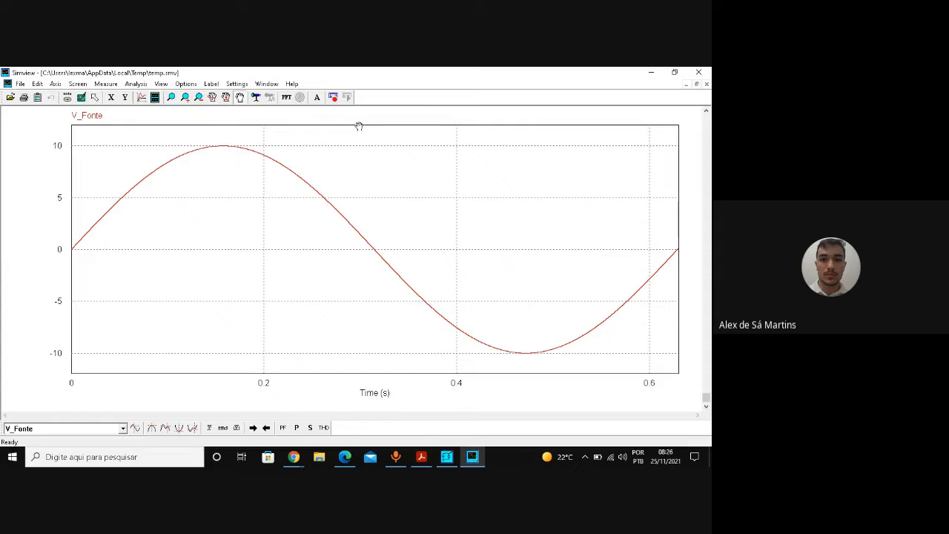
- Add a separate screen below the V_Fonte plot showing the VR curve
click(155, 97)
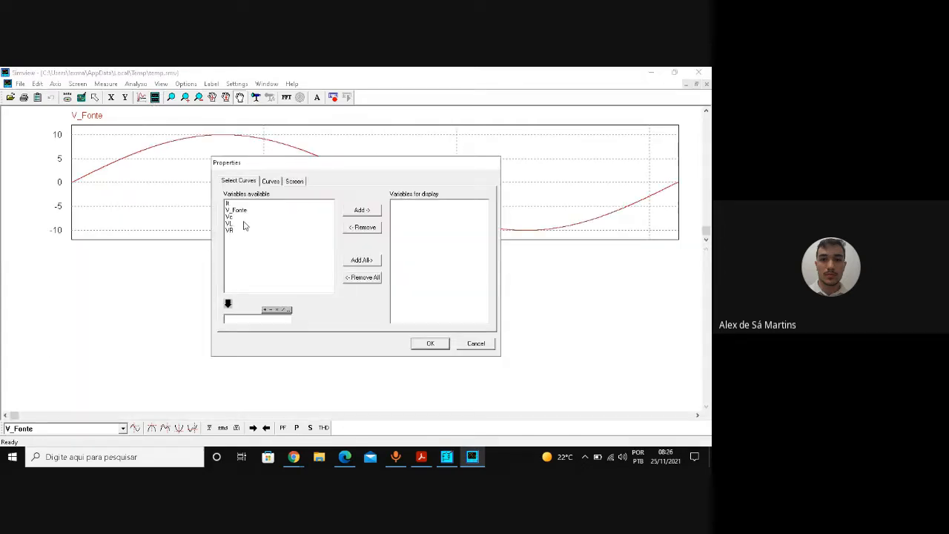
click(240, 232)
click(362, 210)
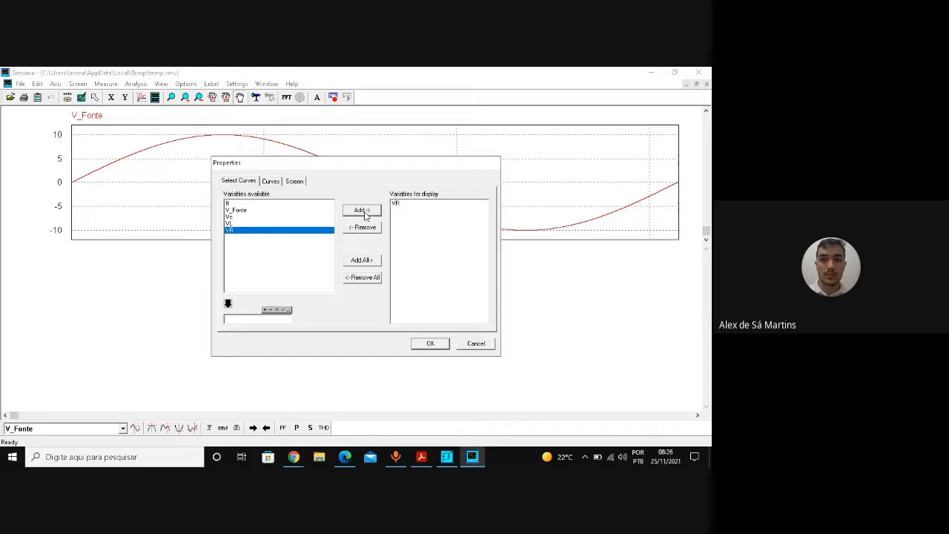
click(433, 343)
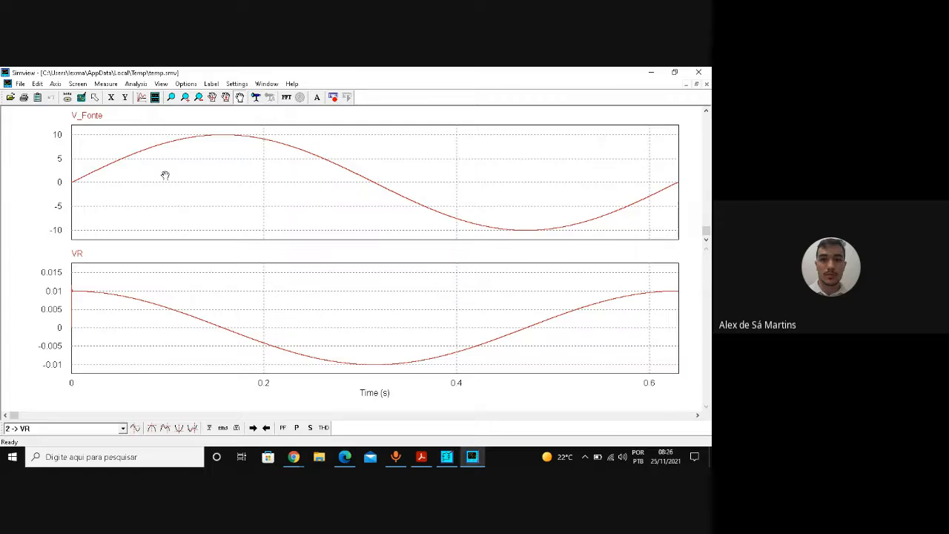
- Add another screen beneath the VR plot showing the VL curve
click(155, 97)
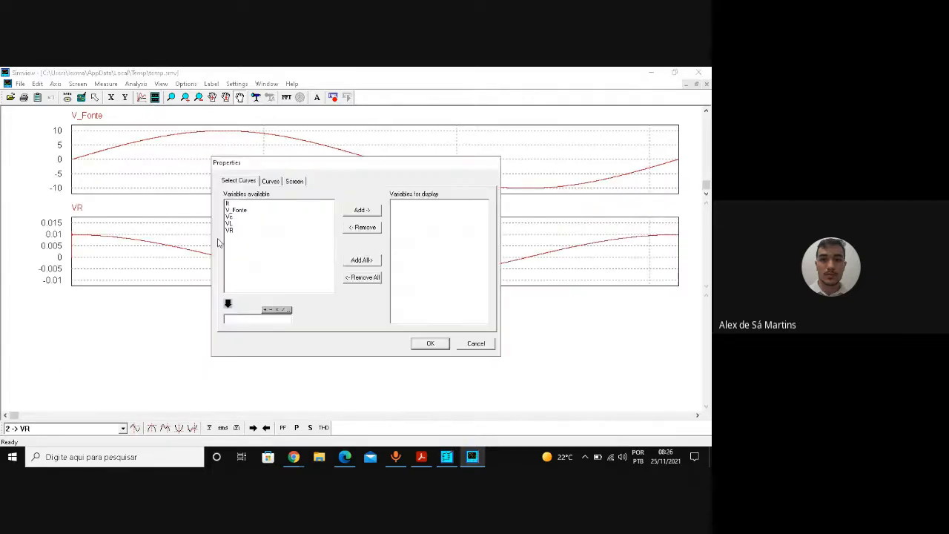
click(244, 224)
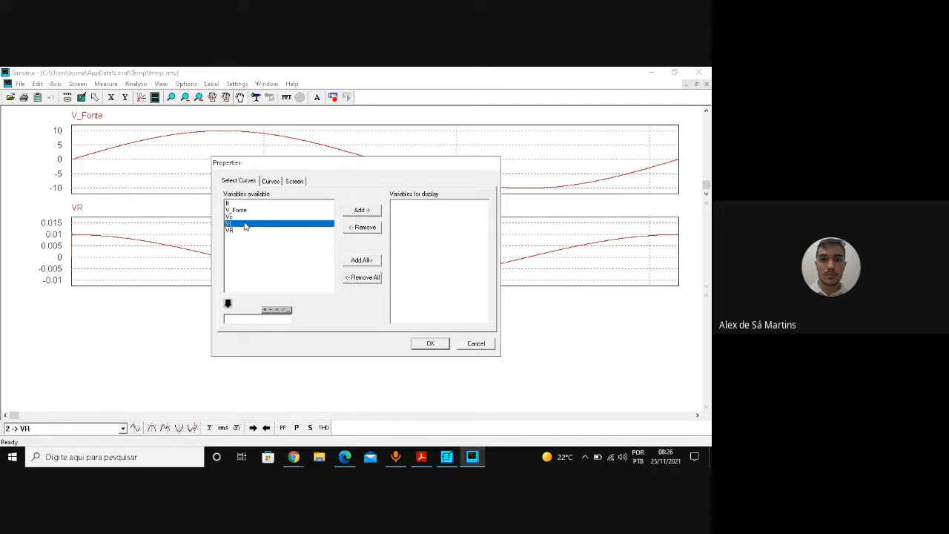
click(356, 211)
click(431, 344)
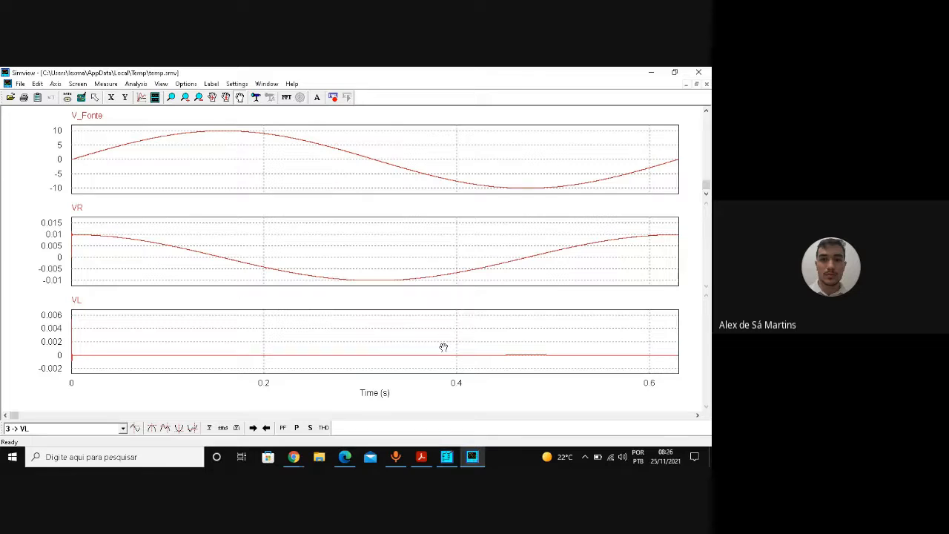
- Add a fourth screen beneath the VL plot showing the Vc curve
click(155, 99)
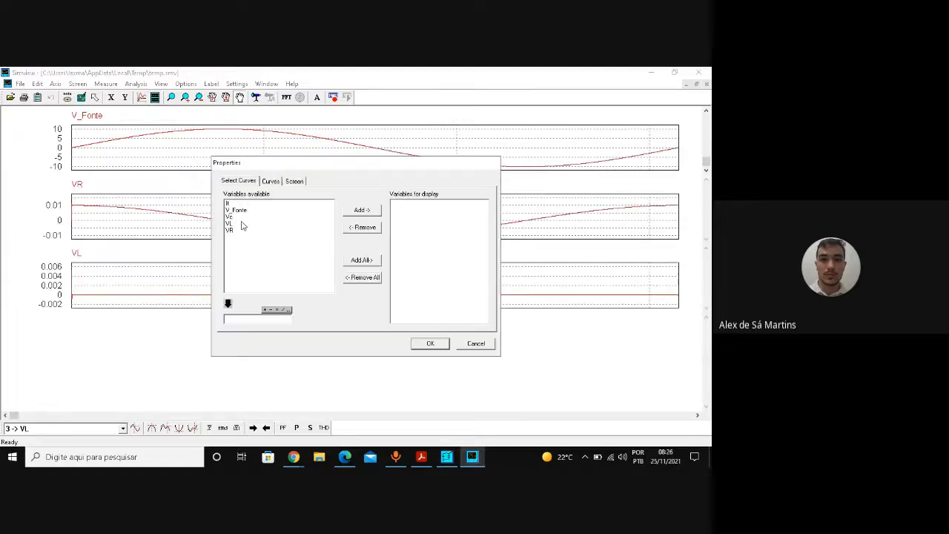
click(242, 217)
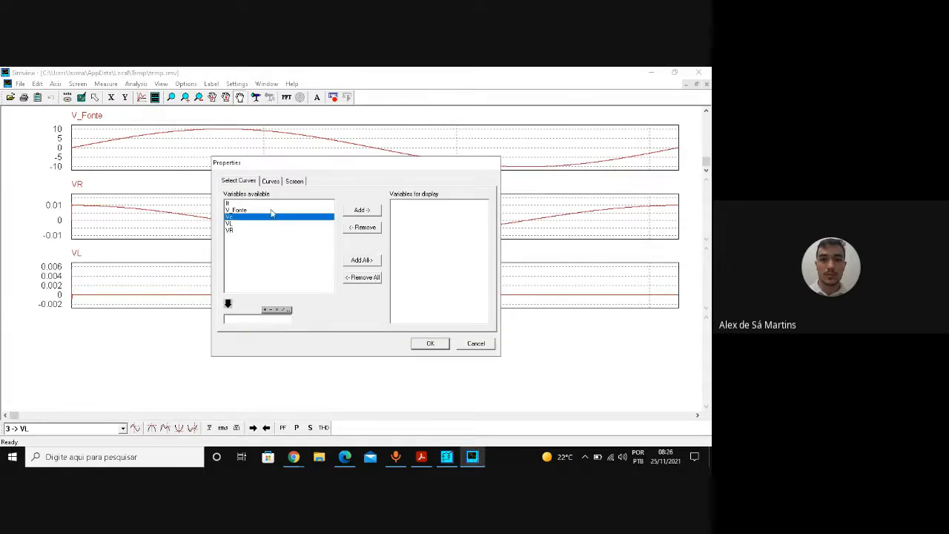
click(362, 211)
click(429, 345)
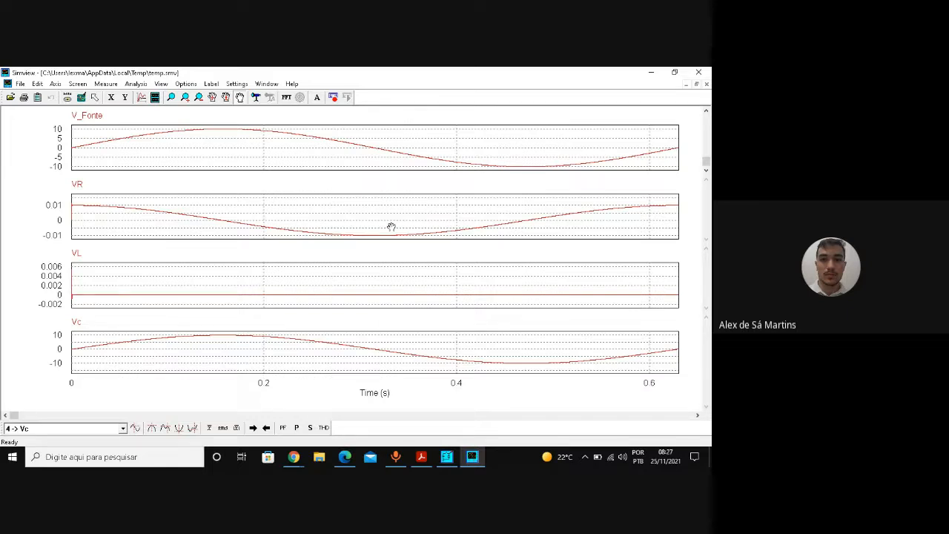
- Remove the VR, VL and Vc curves from their screens and redraw the display with V_Fonte filling the graph area
double_click(344, 228)
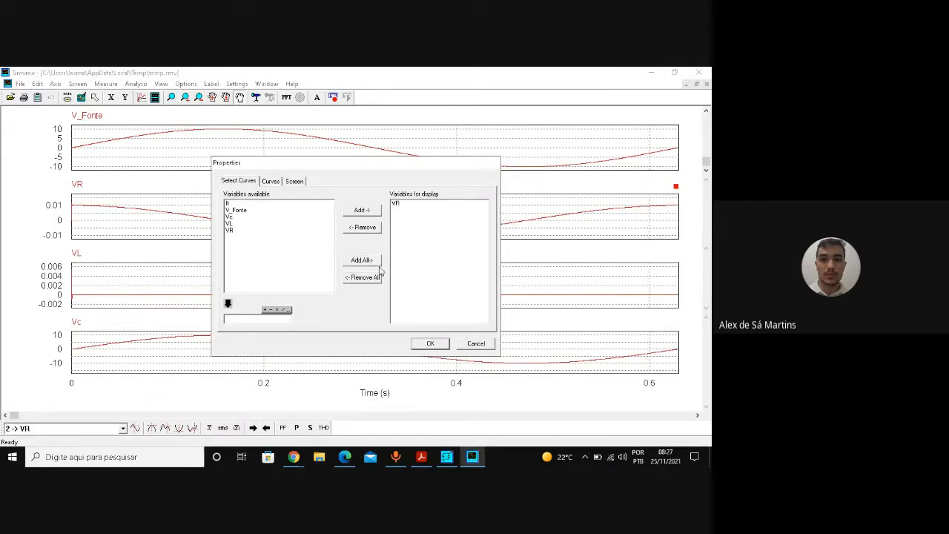
click(362, 277)
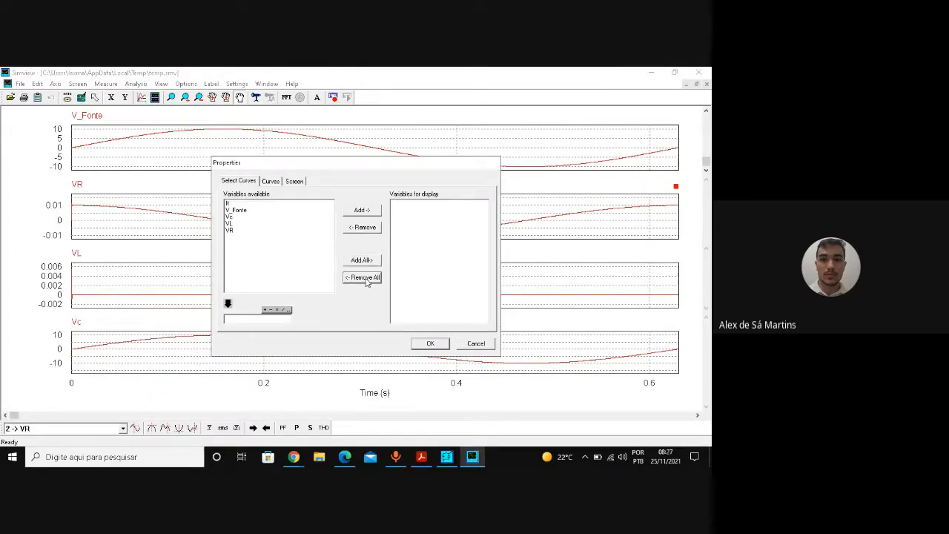
click(445, 348)
double_click(304, 291)
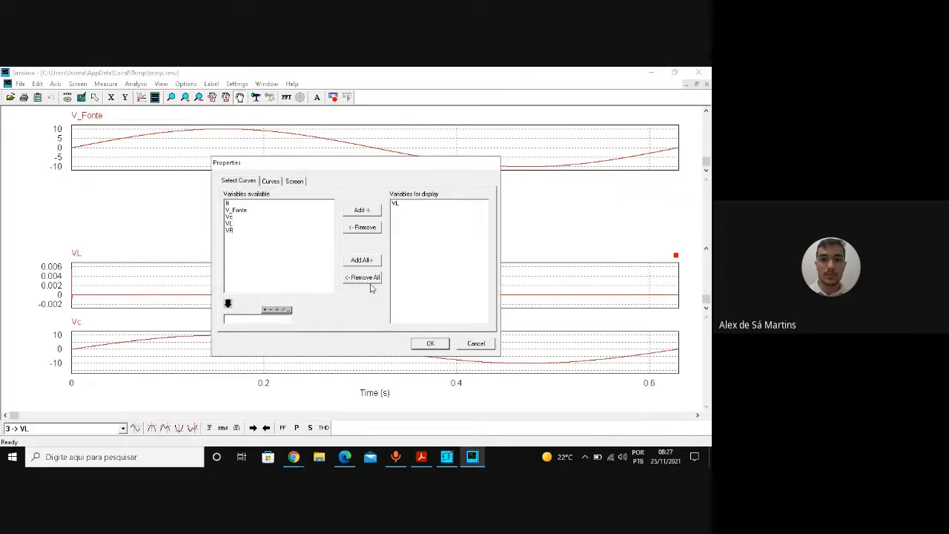
click(375, 278)
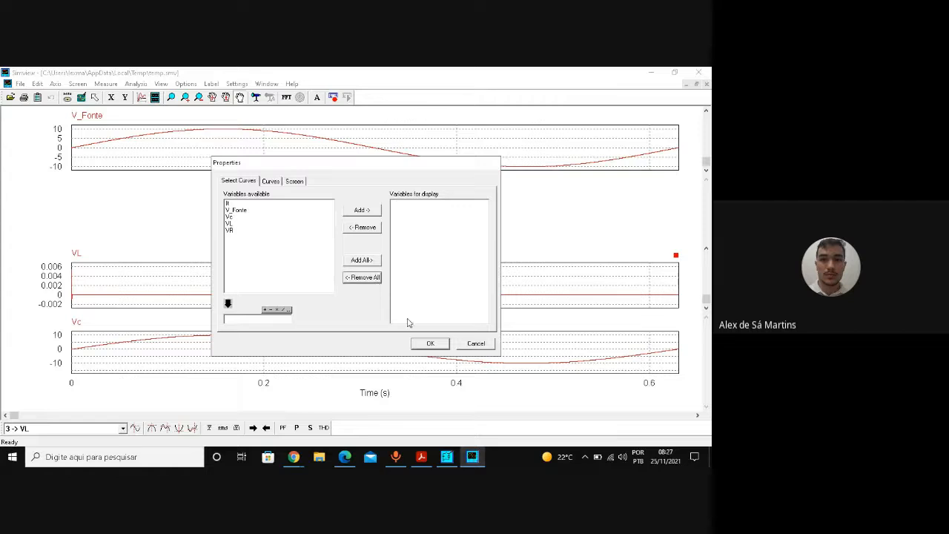
click(434, 346)
double_click(397, 355)
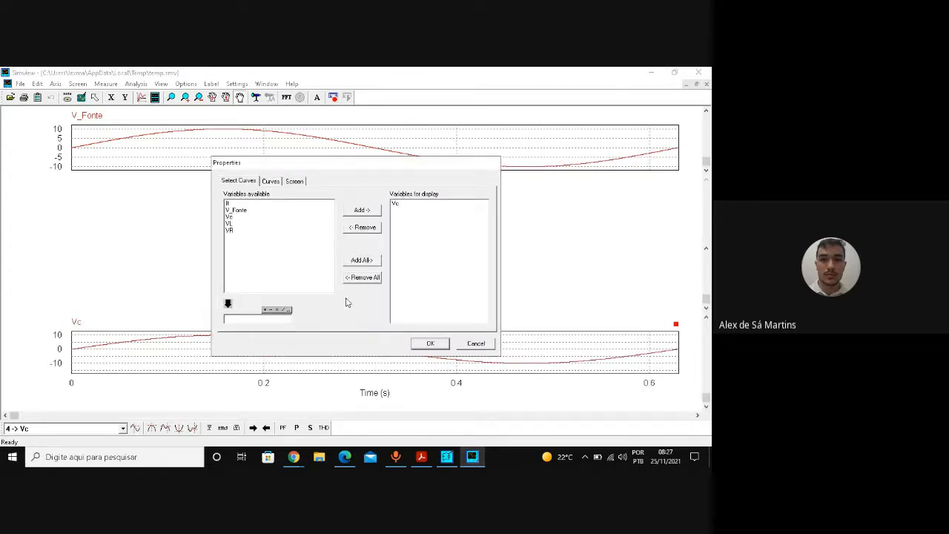
click(355, 280)
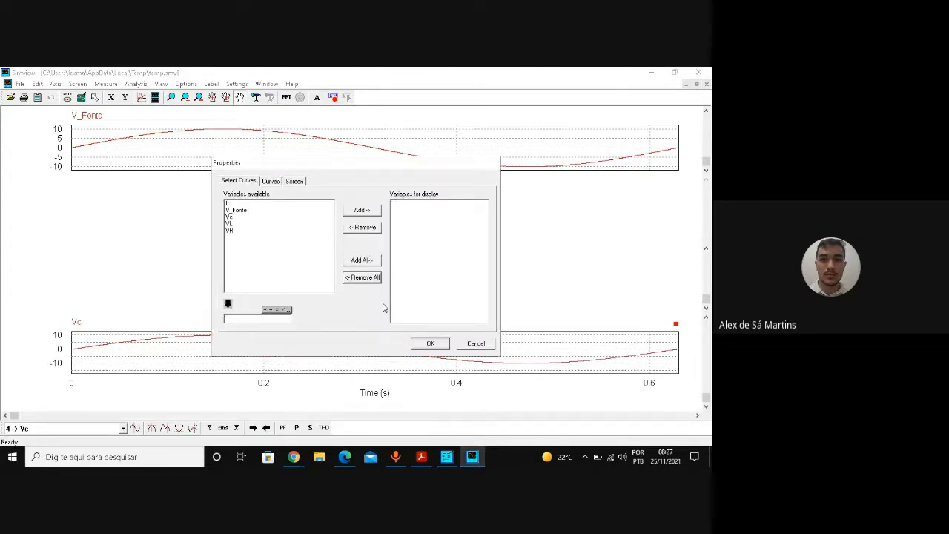
click(427, 342)
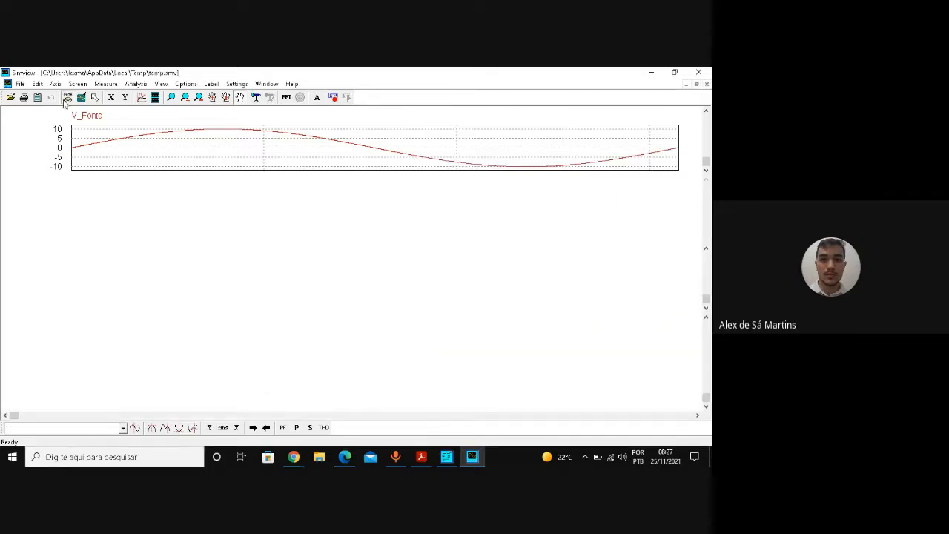
click(64, 101)
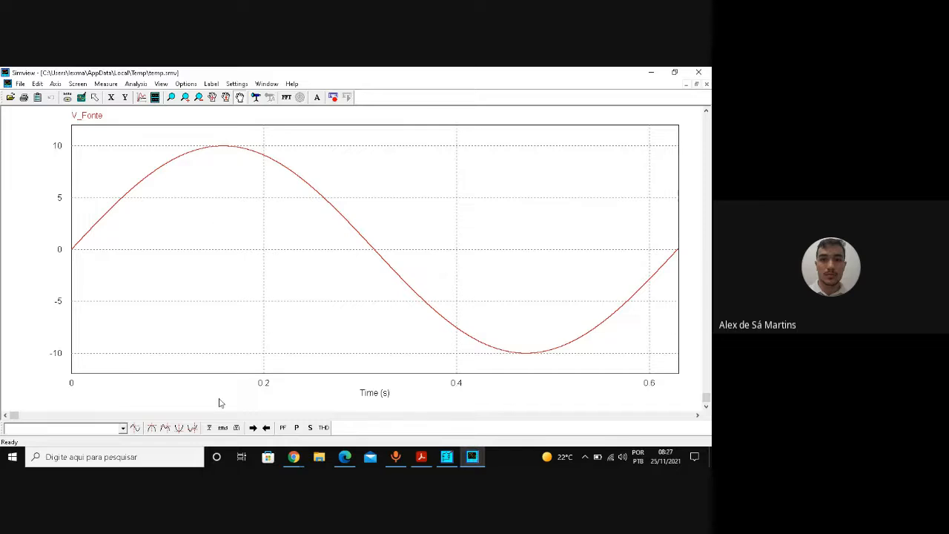
- Measure the RMS value of V_Fonte and move the result box clear of the lower part of the curve
click(222, 427)
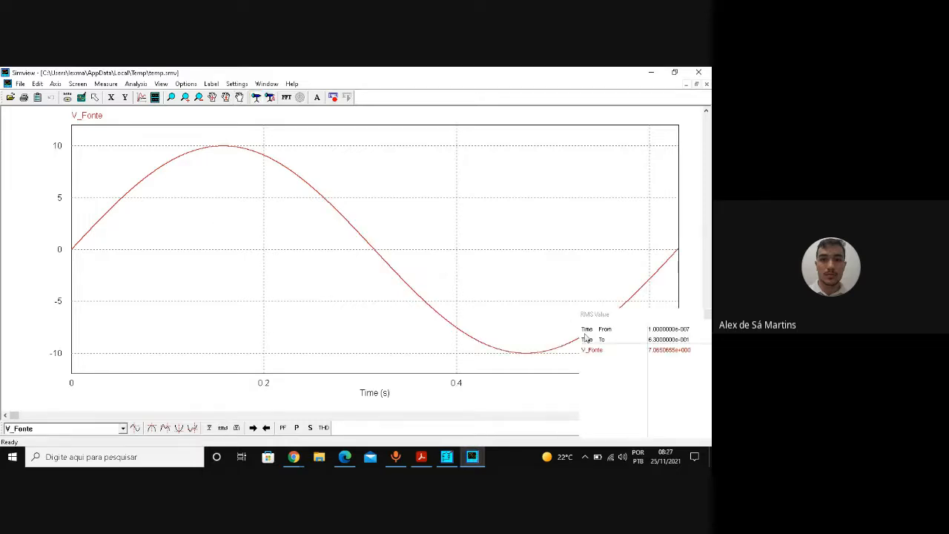
drag(678, 318, 611, 121)
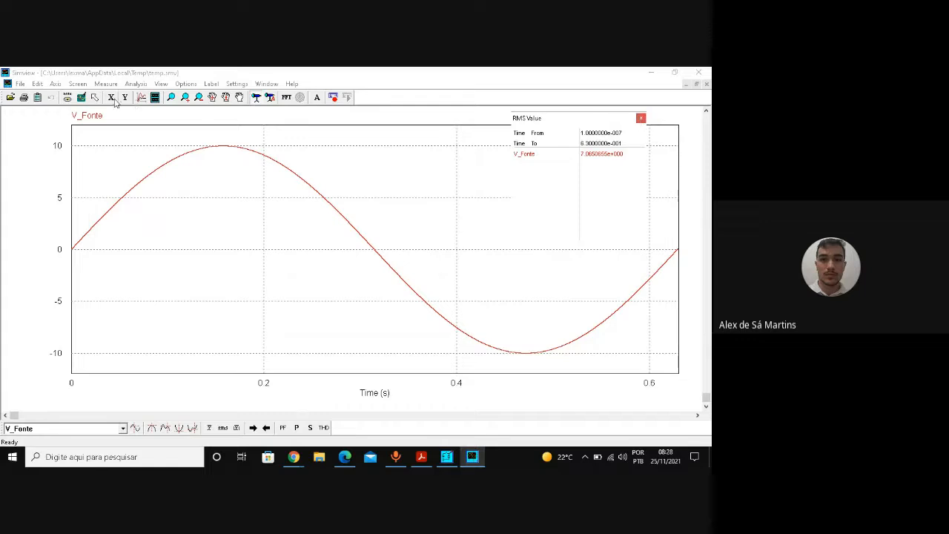
- Add the It curve to the same screen as V_Fonte
double_click(204, 208)
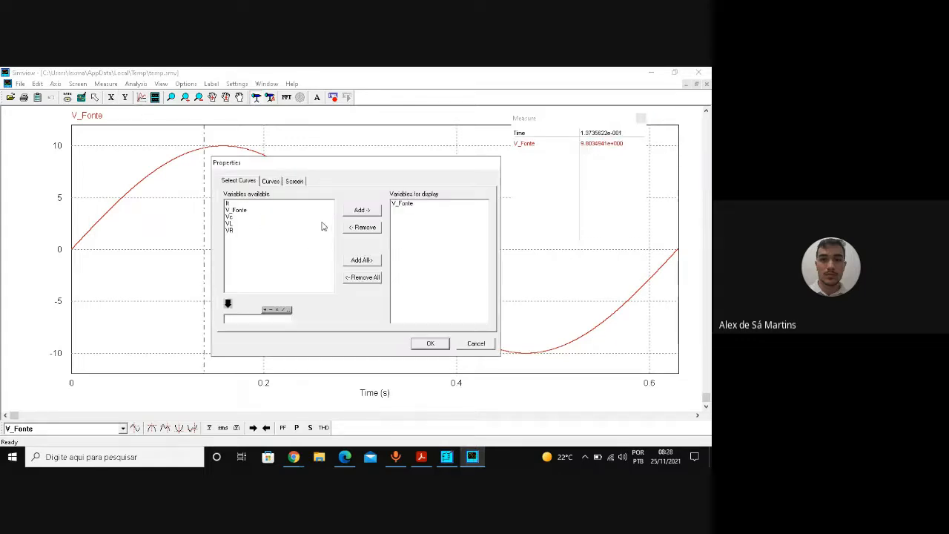
click(234, 205)
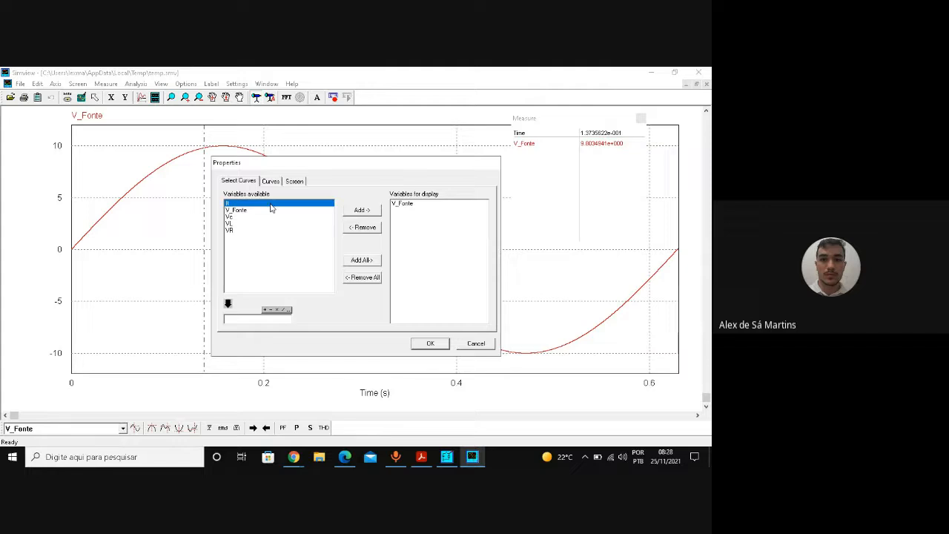
click(363, 211)
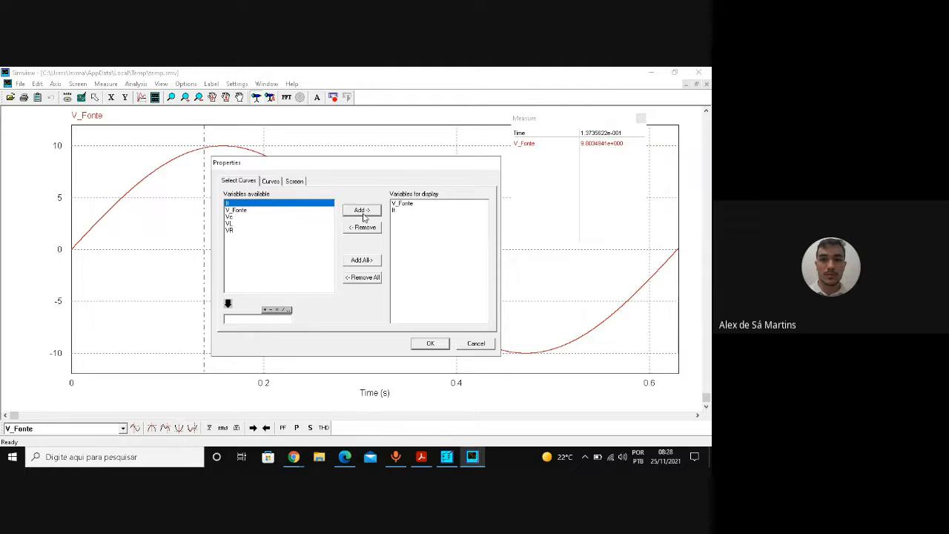
click(433, 346)
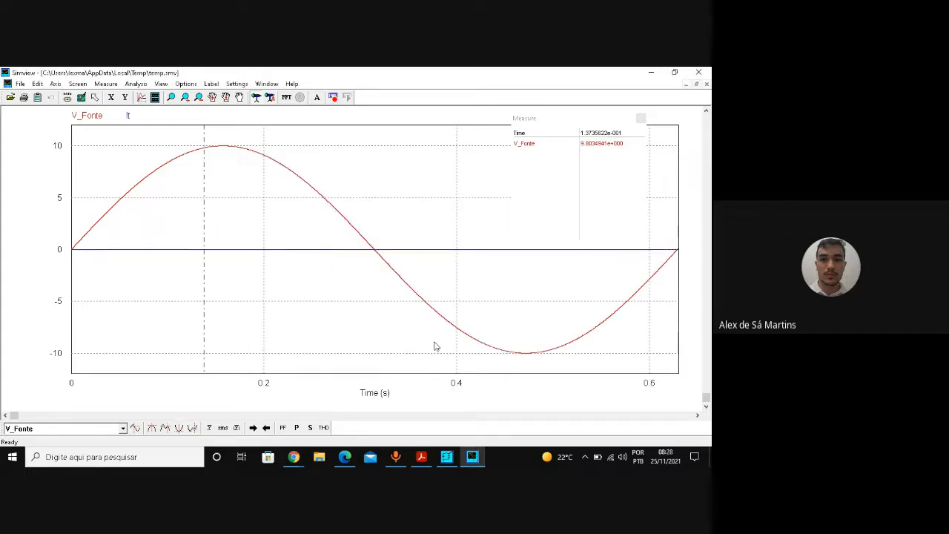
- Measure the real power and the power factor of V_Fonte versus It, and close the measurement box
drag(593, 123, 592, 101)
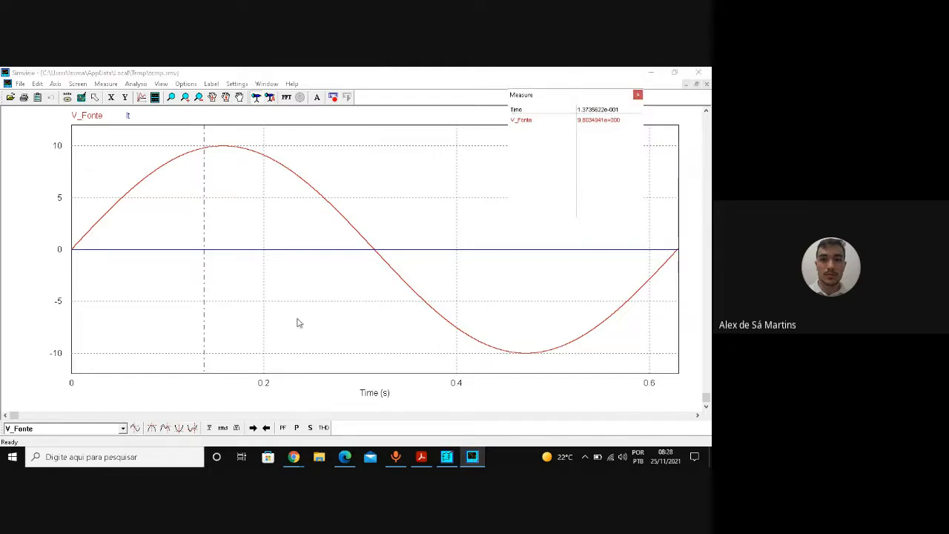
click(297, 428)
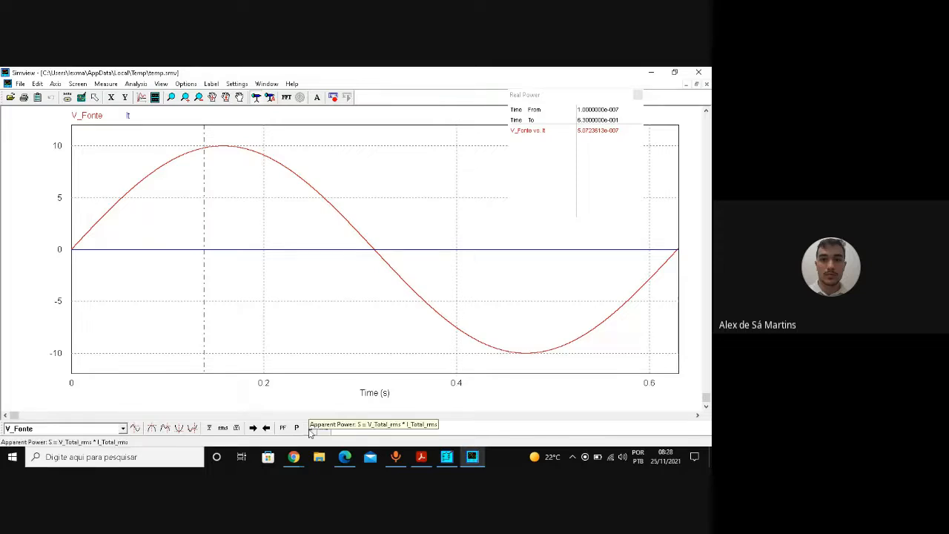
click(281, 428)
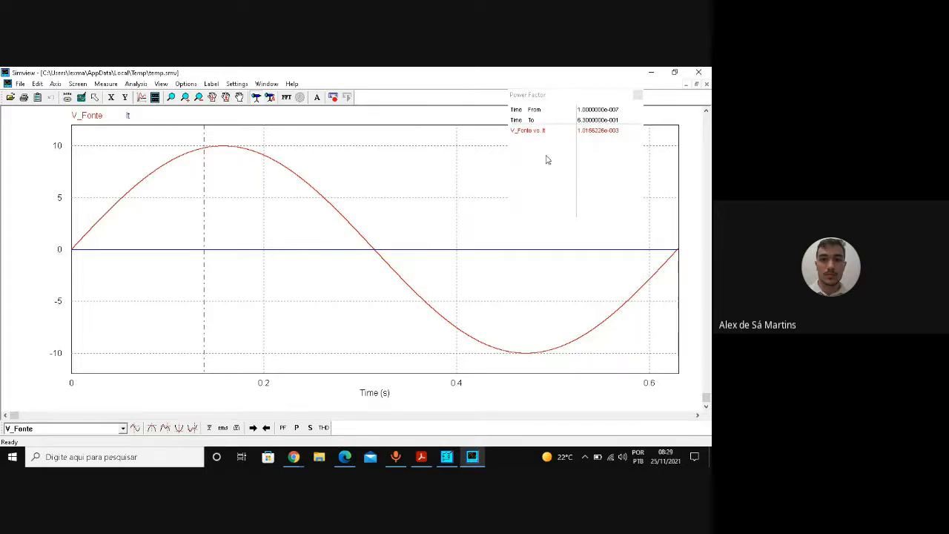
click(637, 97)
click(637, 96)
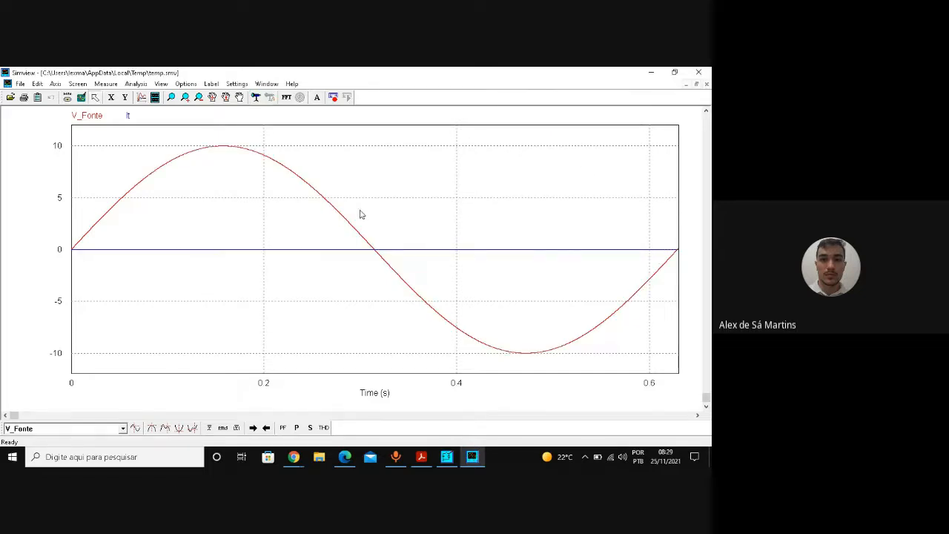
- Clear all curves from the list of displayed variables and check the resistor's parameters in the PSIM schematic before returning to Simview
double_click(360, 214)
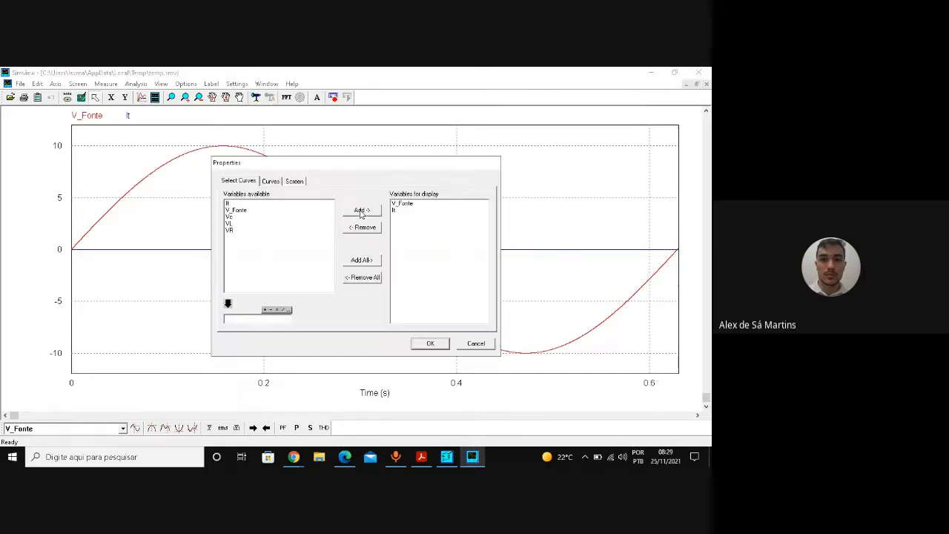
click(365, 281)
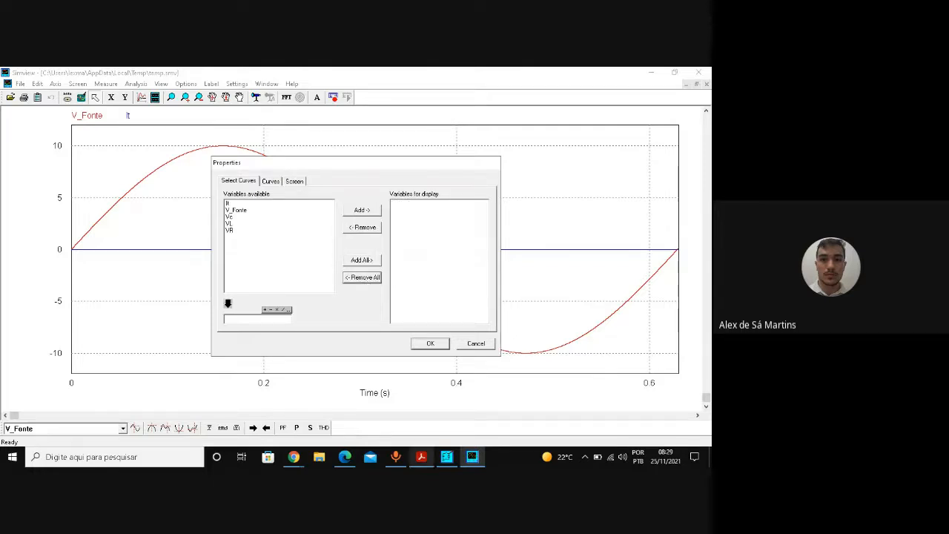
click(447, 457)
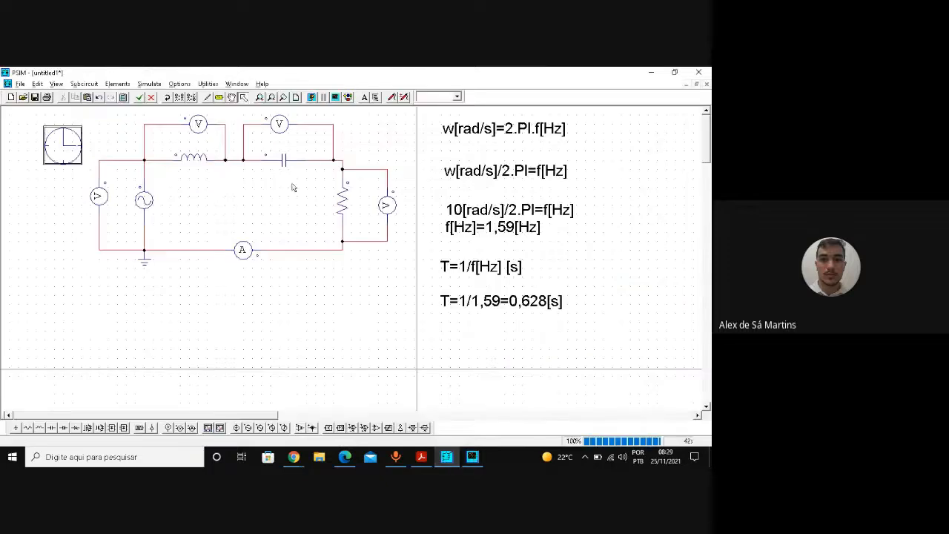
double_click(343, 207)
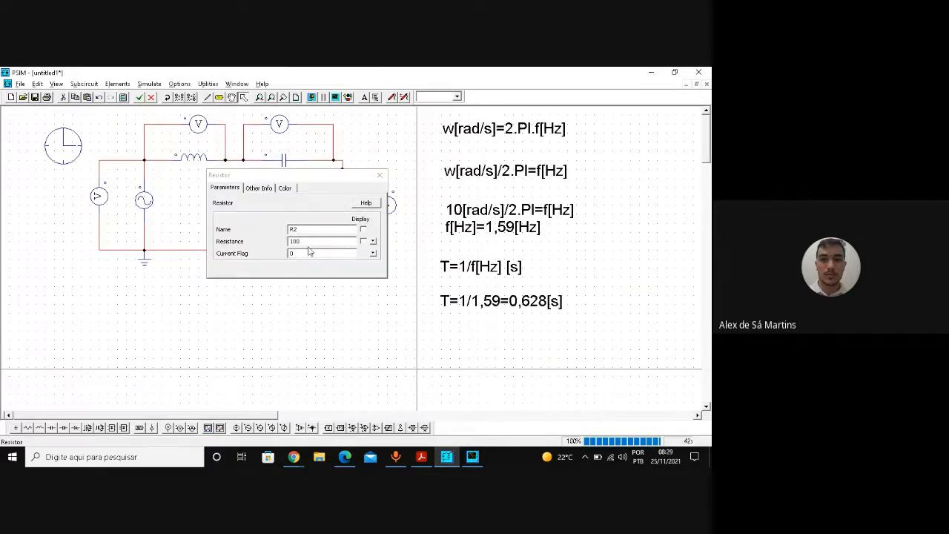
click(379, 176)
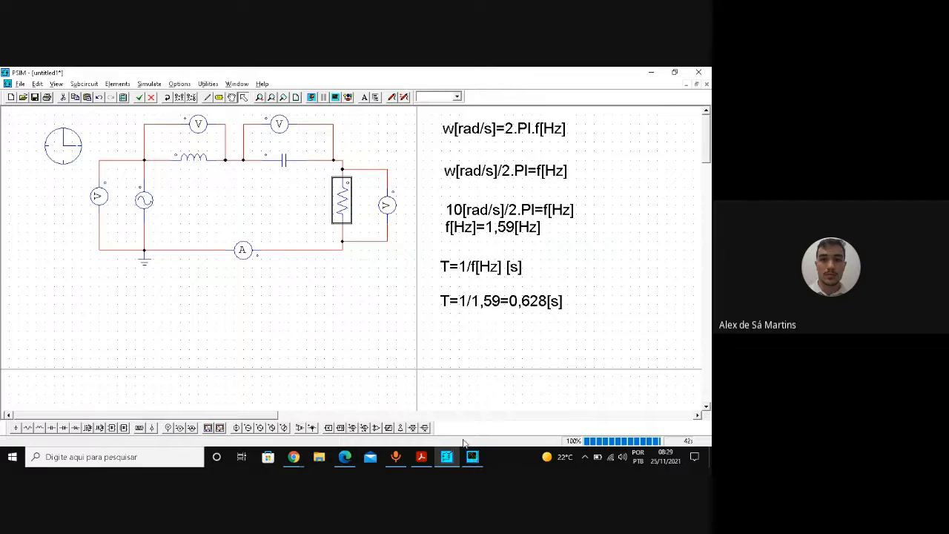
click(473, 458)
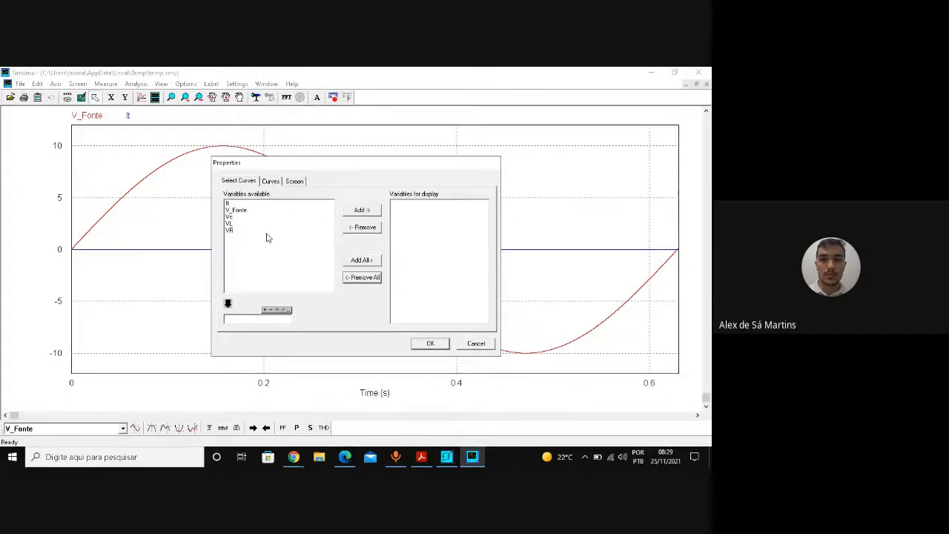
- Build the expression VL/It from the available variables and add it to the variables for display
click(229, 224)
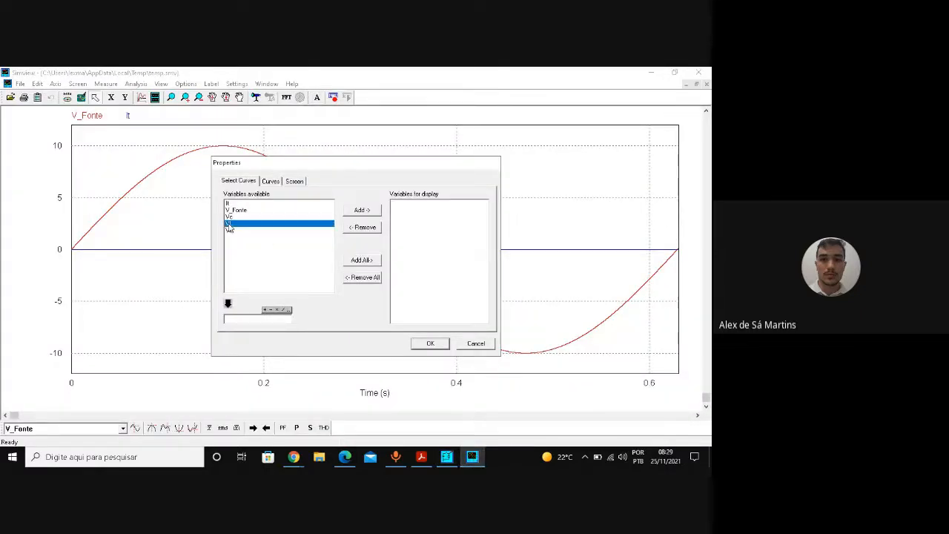
click(228, 304)
ctrl+click(247, 204)
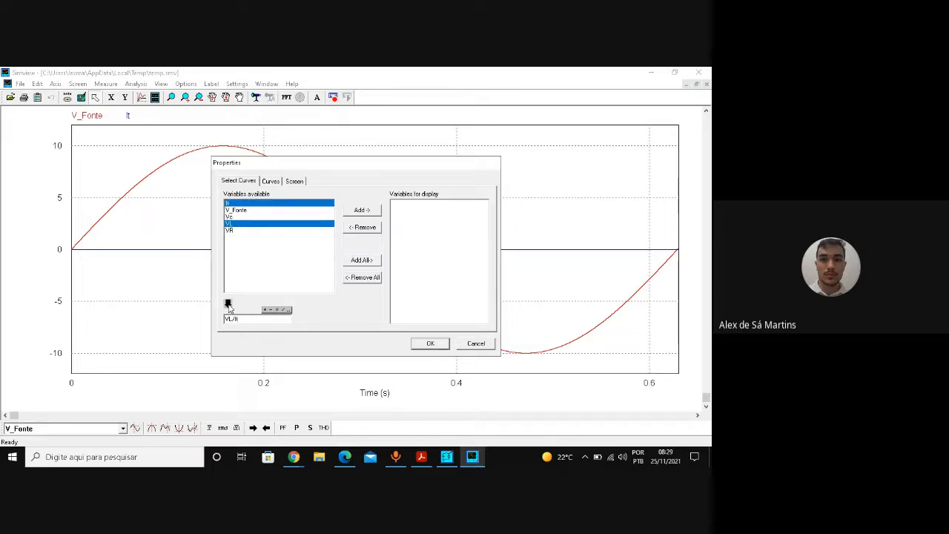
click(372, 212)
ctrl+click(243, 224)
ctrl+click(255, 204)
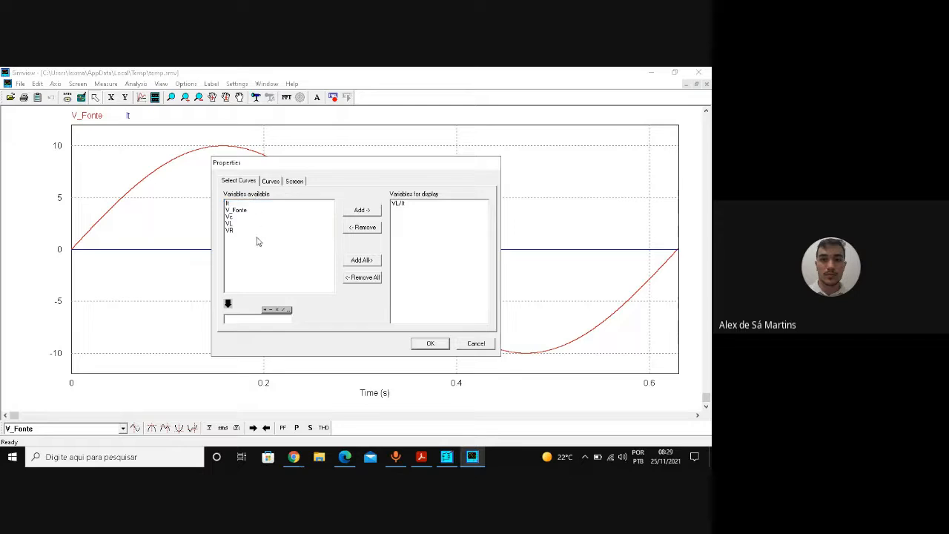
- Build the expression Vc/It, add it to the variables for display, and plot it together with VL/It
click(258, 217)
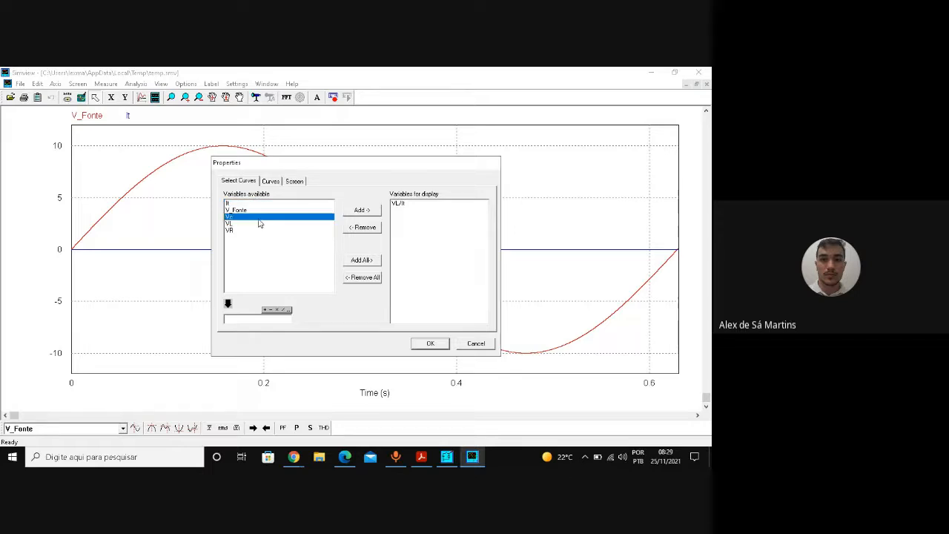
click(227, 304)
ctrl+click(232, 203)
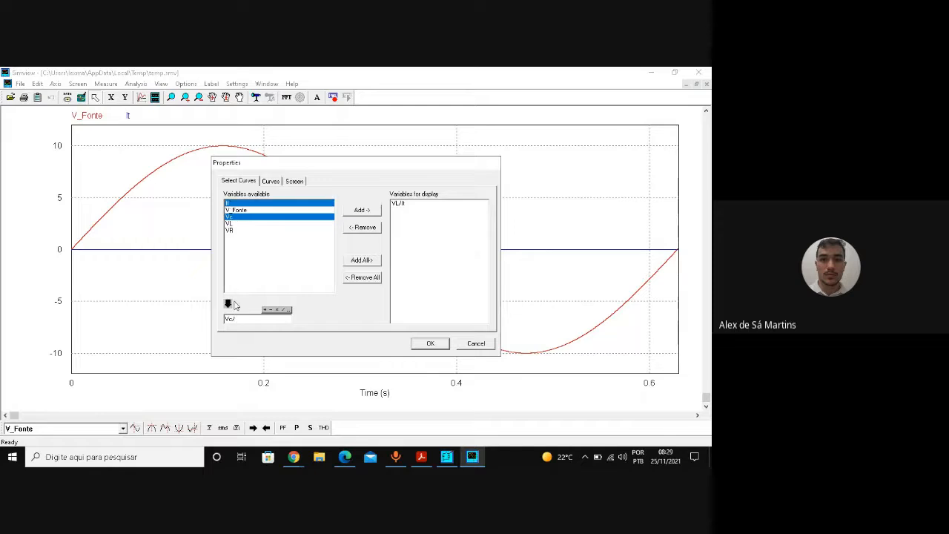
click(359, 212)
click(431, 346)
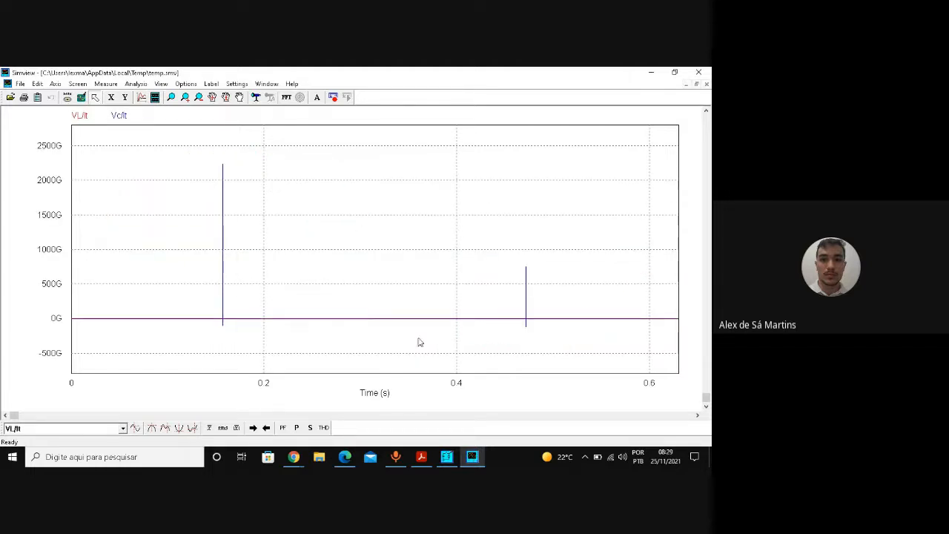
- Measure VL/It and Vc/It at several points after the second spike, and measure the RMS values of both curves
click(256, 98)
click(600, 260)
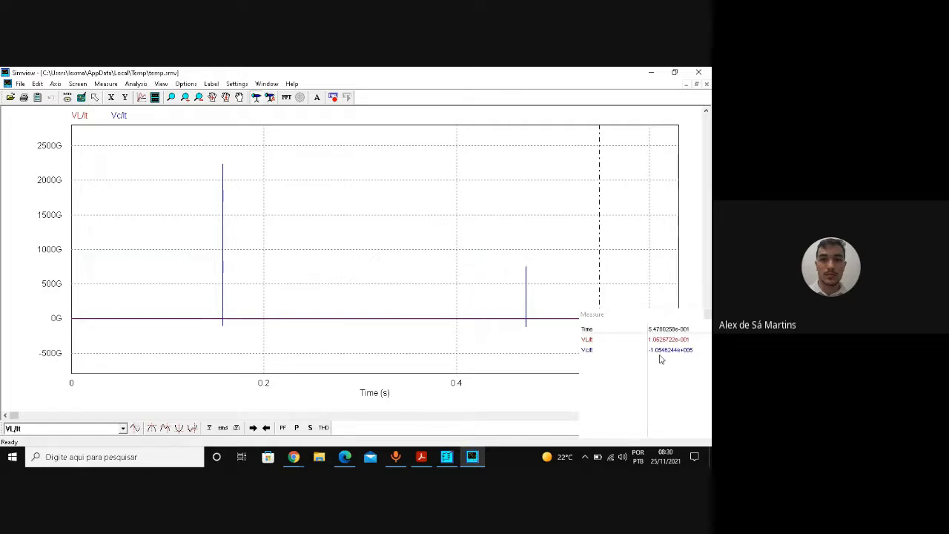
click(627, 280)
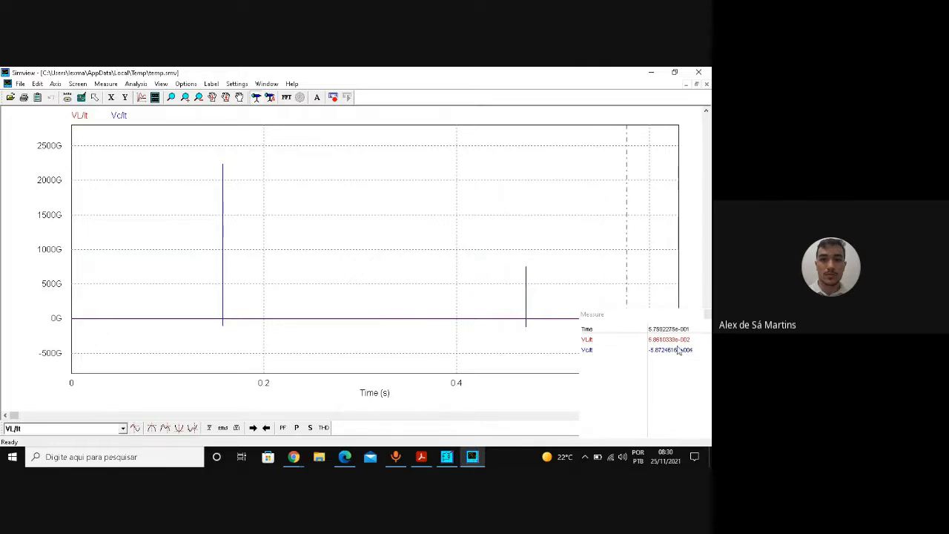
click(610, 282)
click(222, 428)
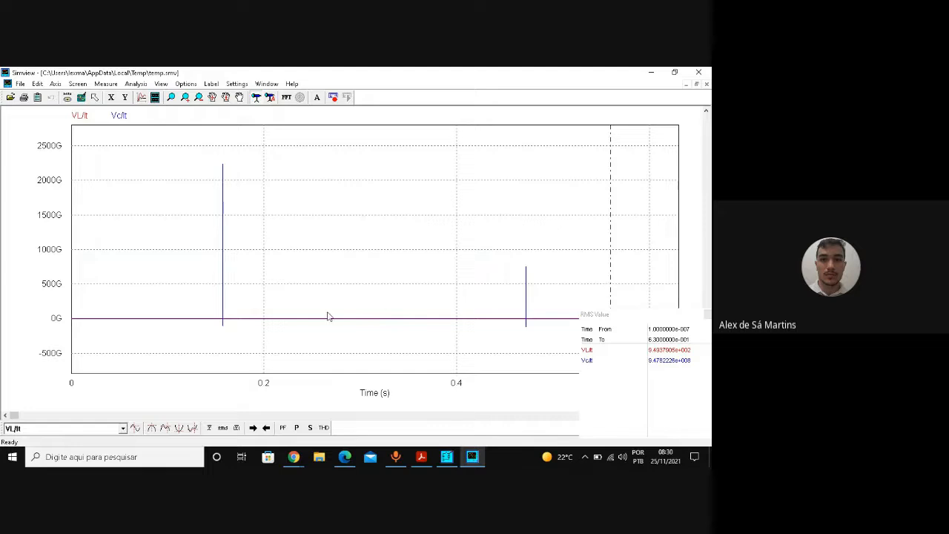
- Zoom in on the flat section between the two spikes and measure the RMS values of VL/It and Vc/It there
click(170, 97)
drag(292, 265, 493, 348)
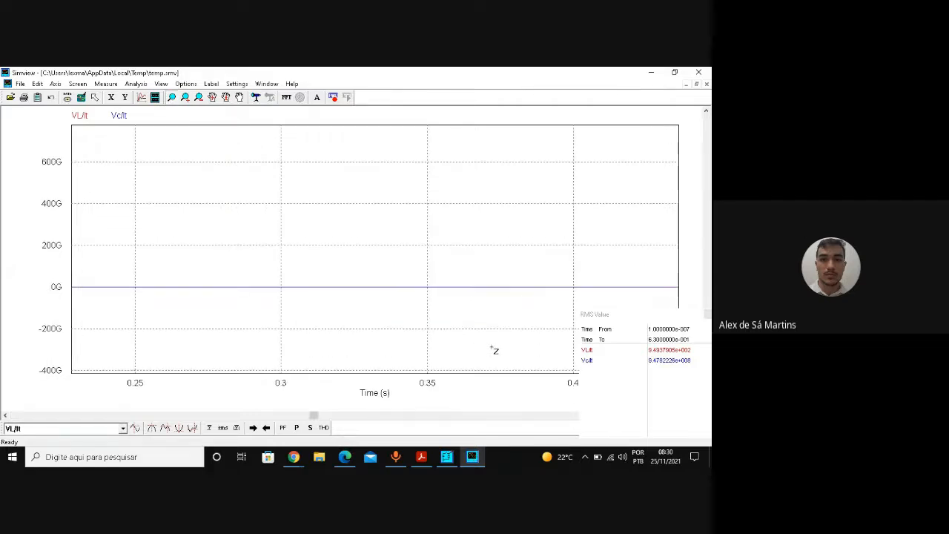
click(223, 428)
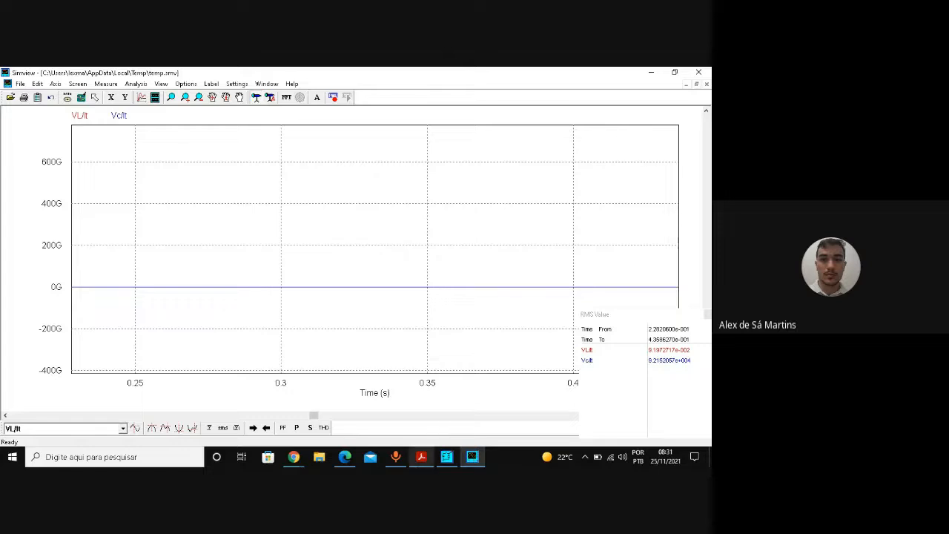
- Check the PSIM schematic, plot It on a new screen below the impedance curves, and redraw both graphs over the full time range
click(446, 457)
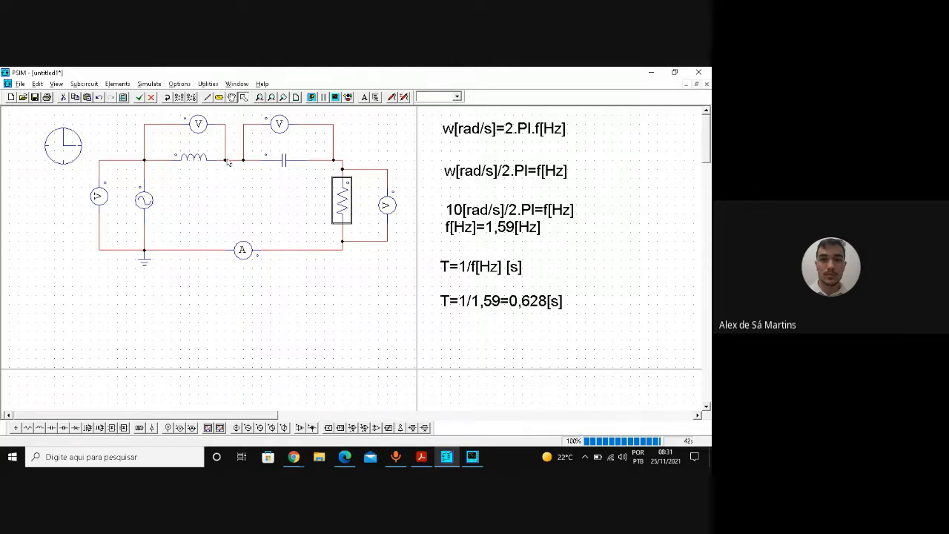
click(472, 456)
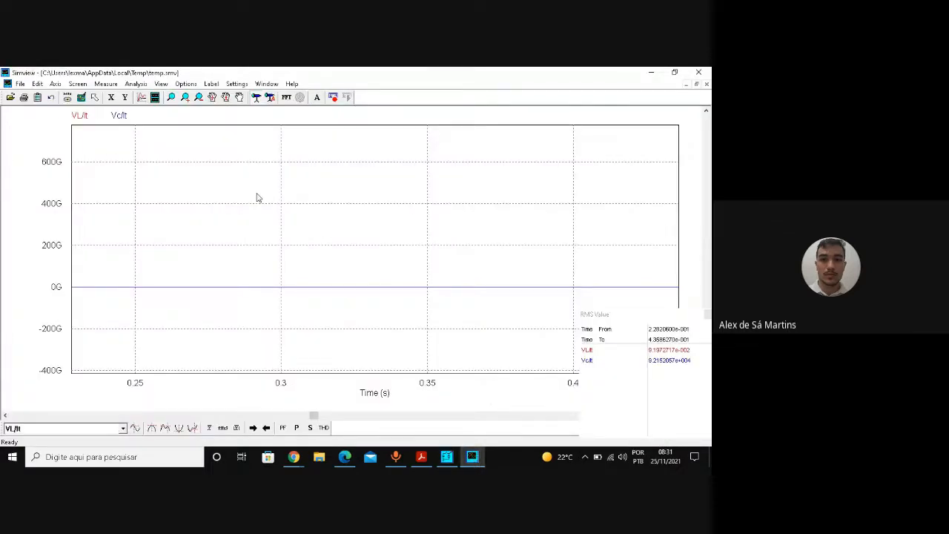
click(155, 97)
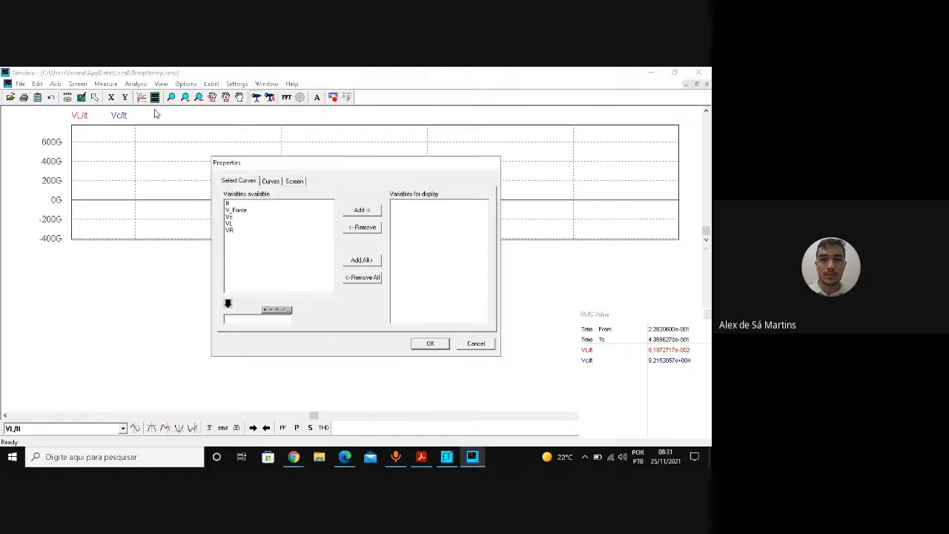
click(230, 203)
click(374, 212)
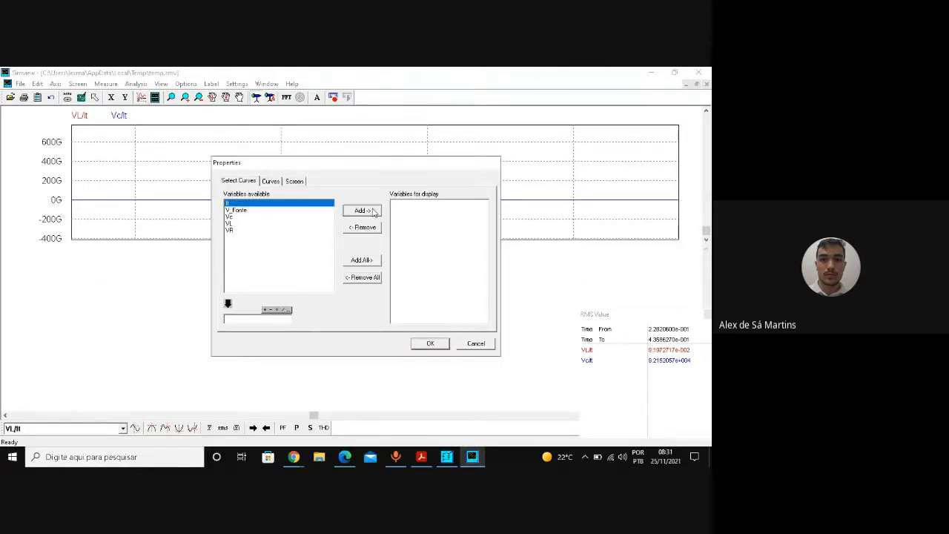
click(437, 345)
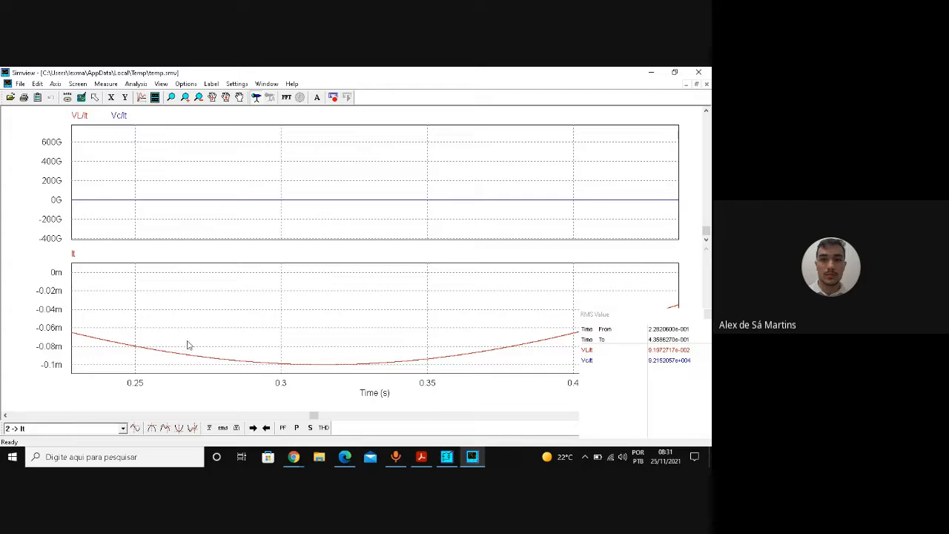
click(82, 99)
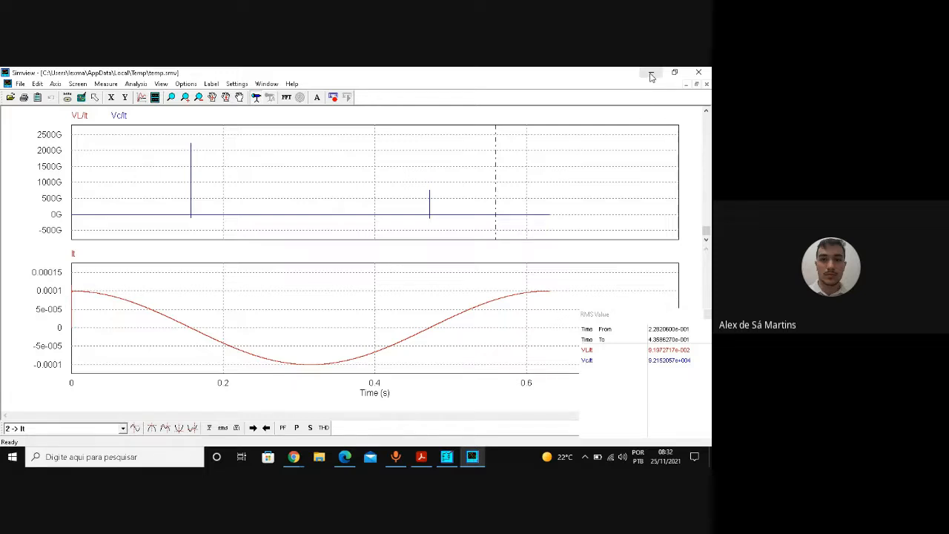
- Close Simview and reopen it from PSIM with the It and VR curves on one screen, maximizing the graph window
click(705, 72)
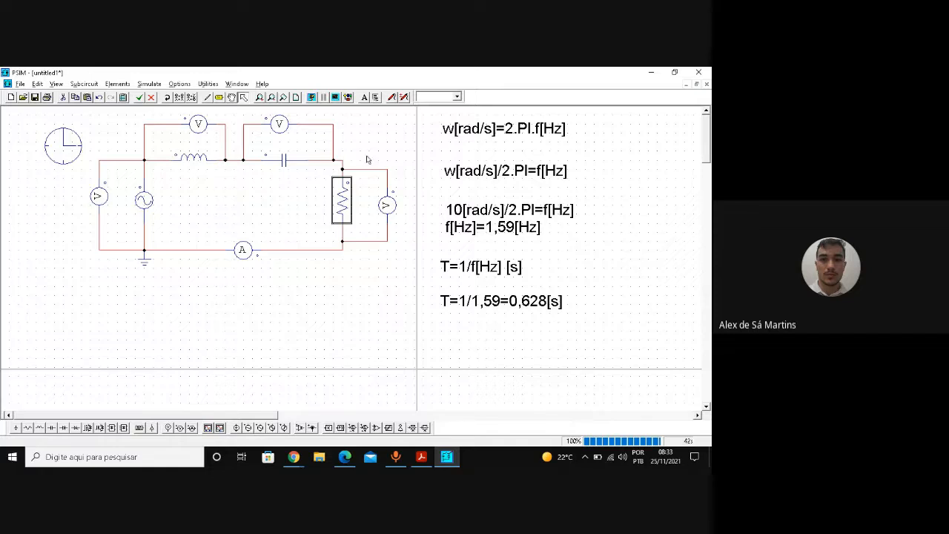
click(335, 97)
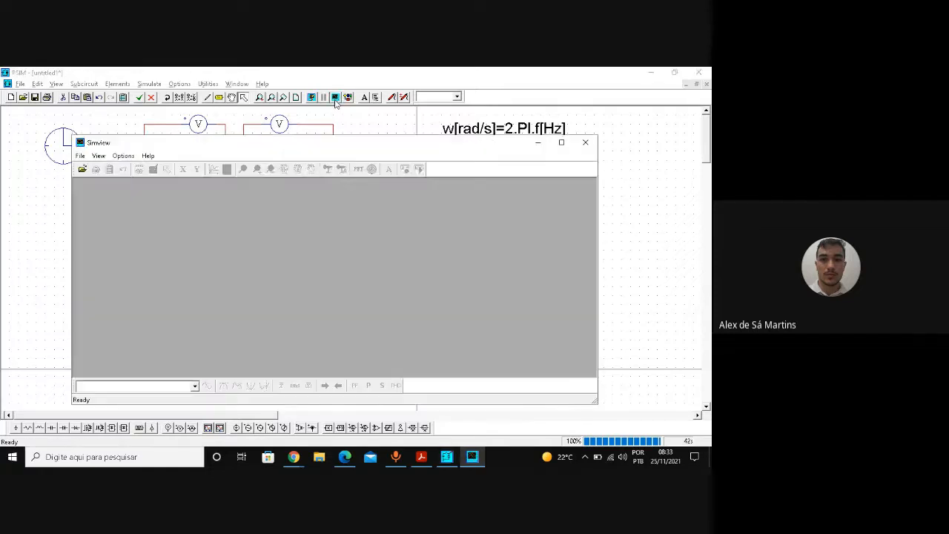
click(216, 245)
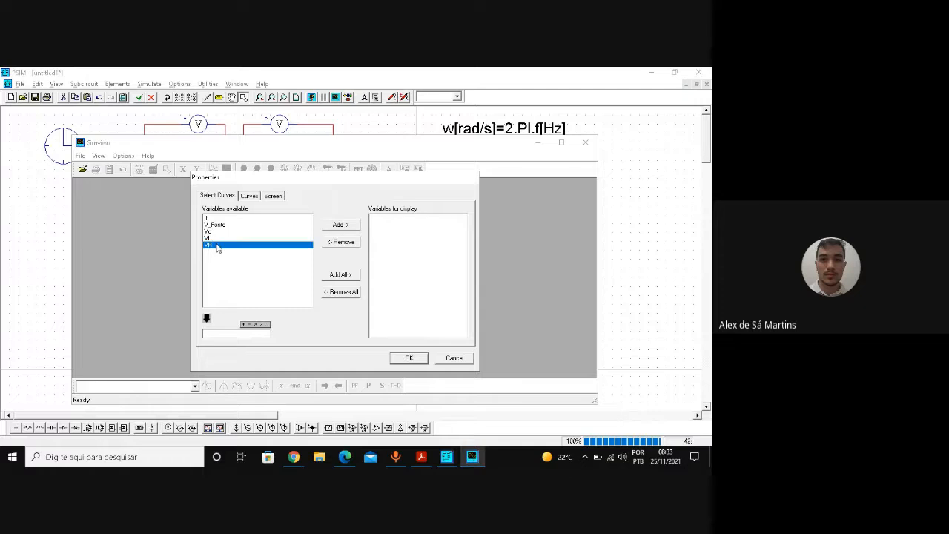
ctrl+click(237, 217)
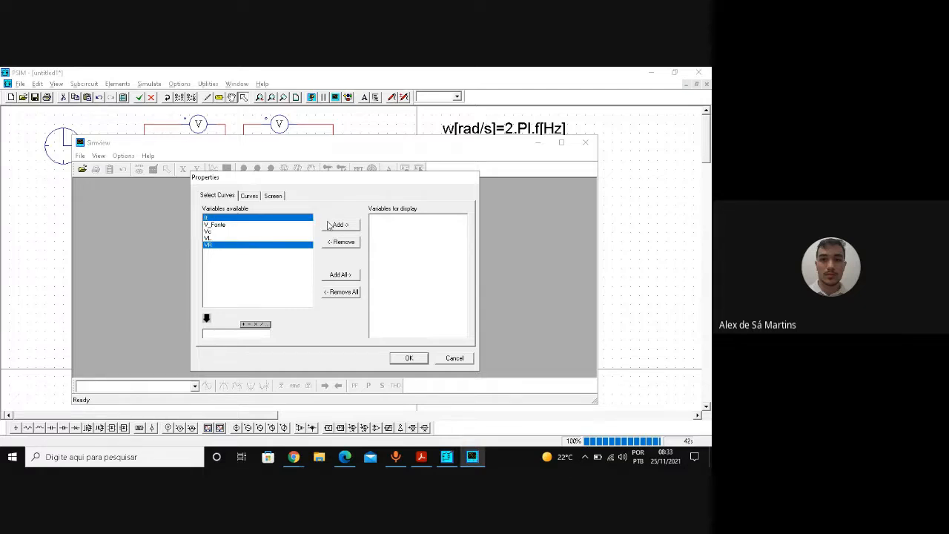
click(325, 225)
click(417, 359)
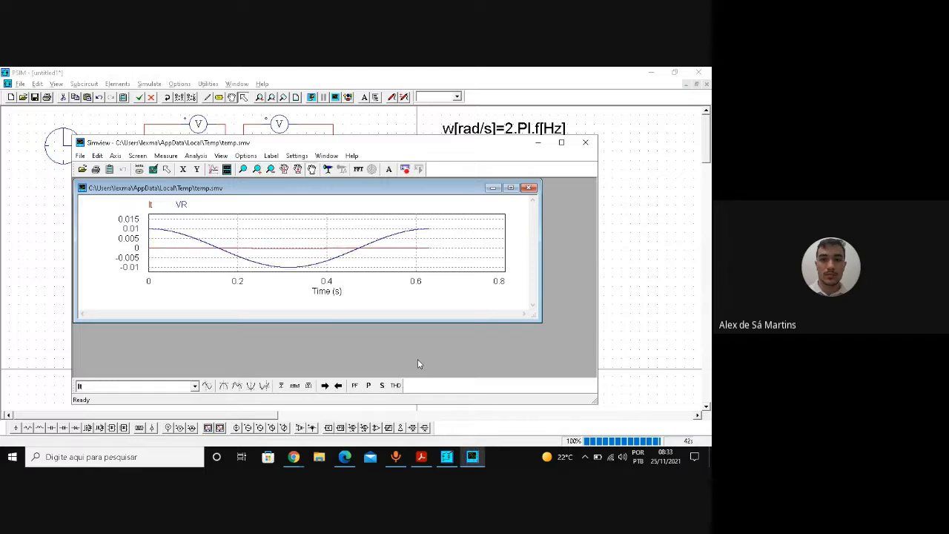
click(510, 188)
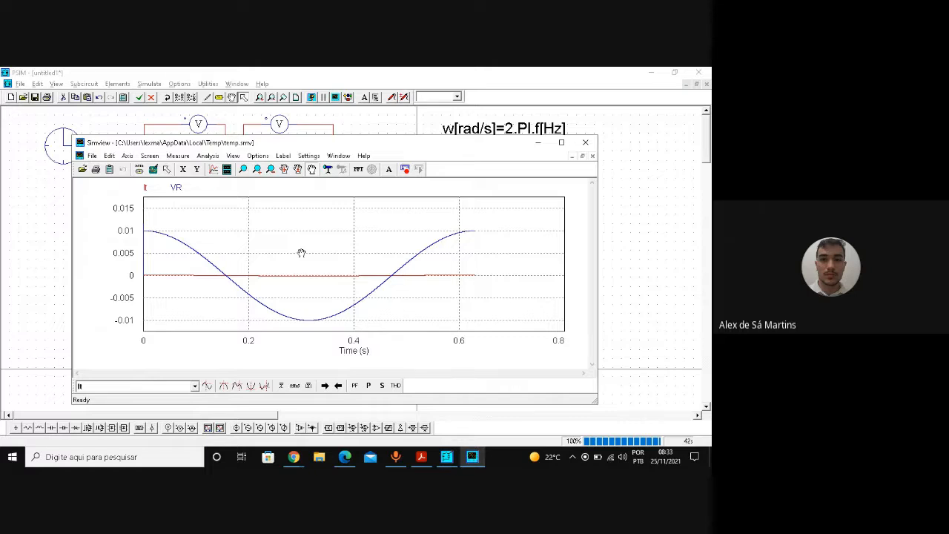
- Replace the It curve with the expression It*80 alongside VR, and maximize the Simview window
double_click(317, 279)
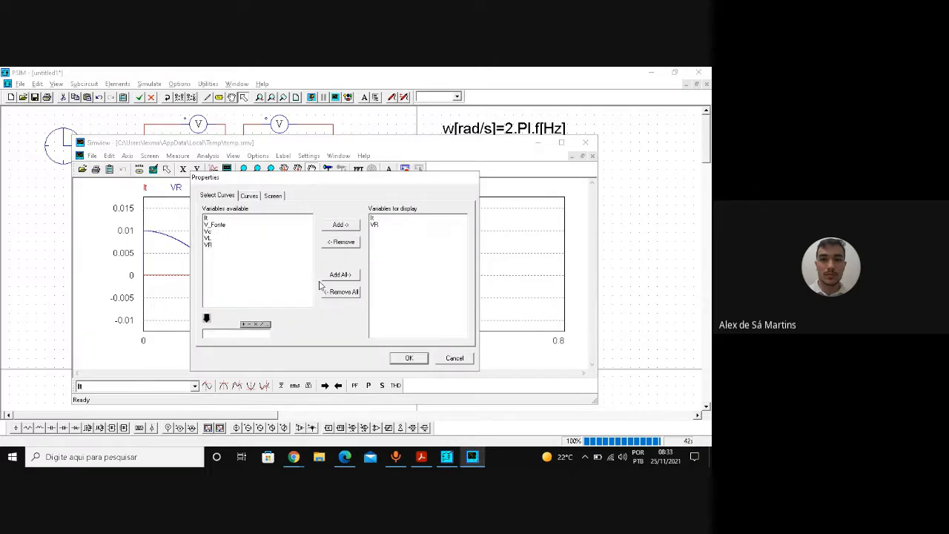
click(384, 218)
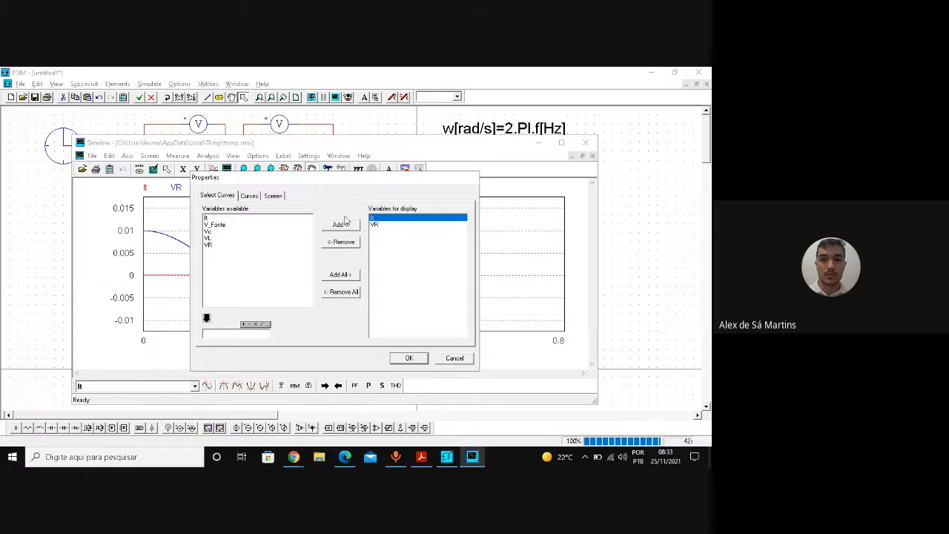
click(341, 242)
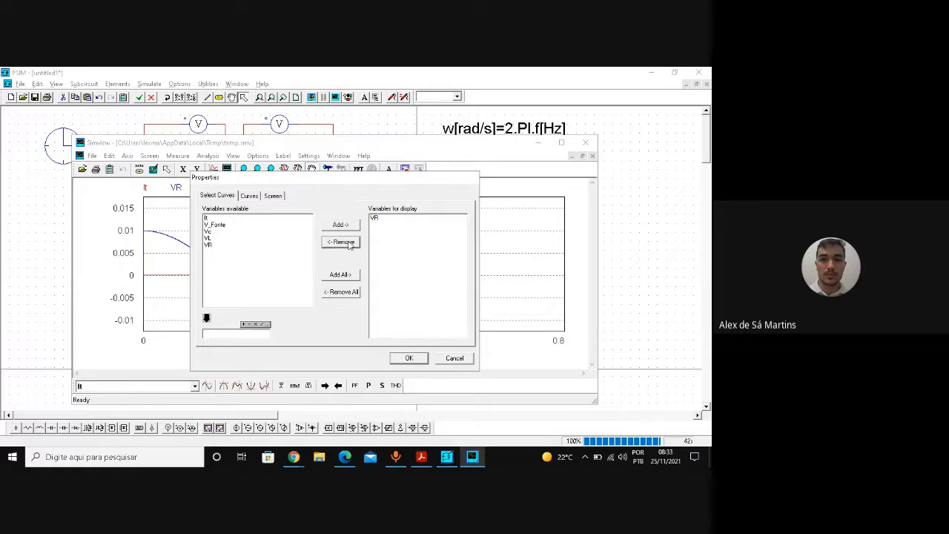
click(222, 218)
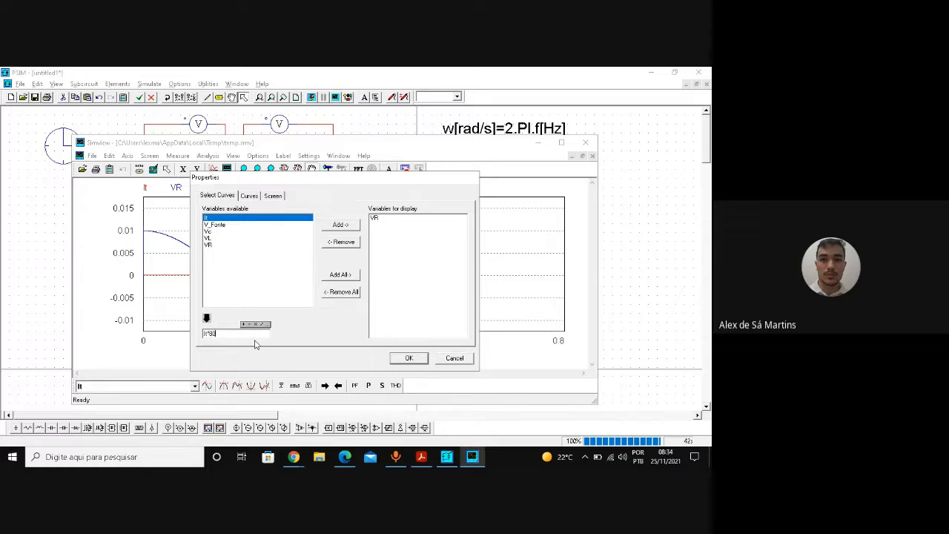
click(339, 226)
click(409, 359)
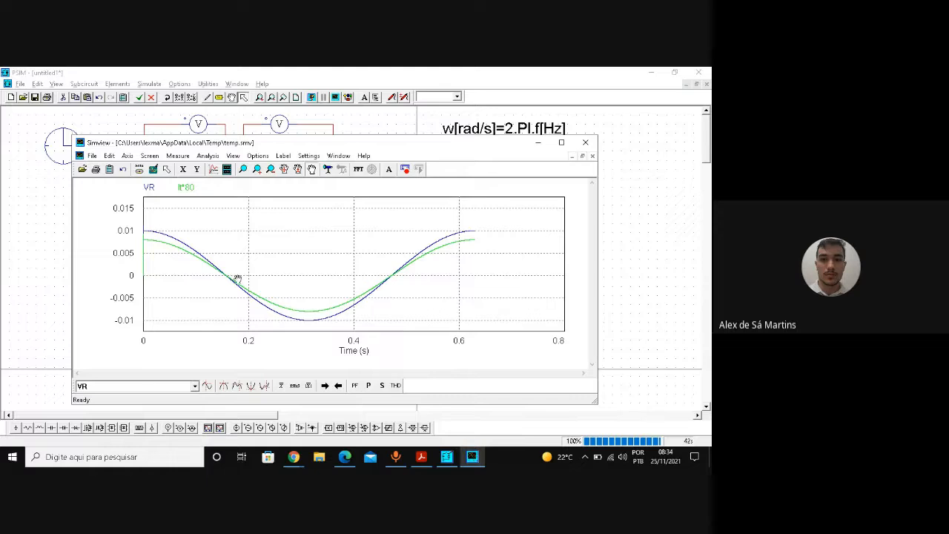
click(561, 143)
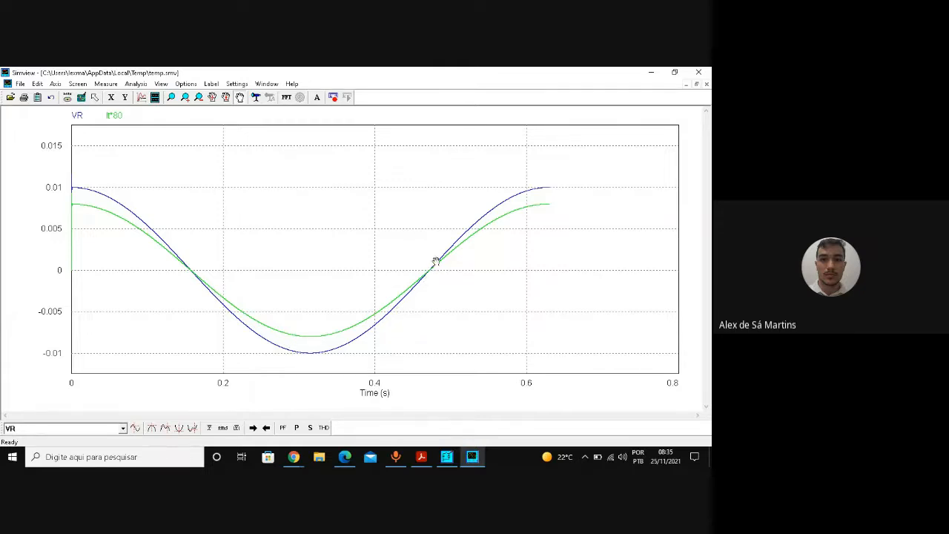
- Close Simview and bring the empty results table below the RLC circuit into view in filtropassivo.pdf
click(699, 72)
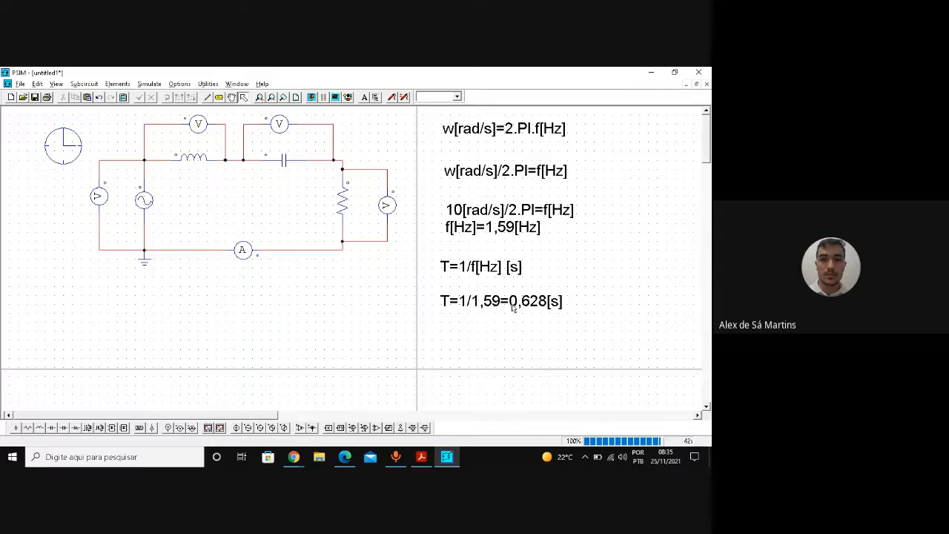
click(421, 457)
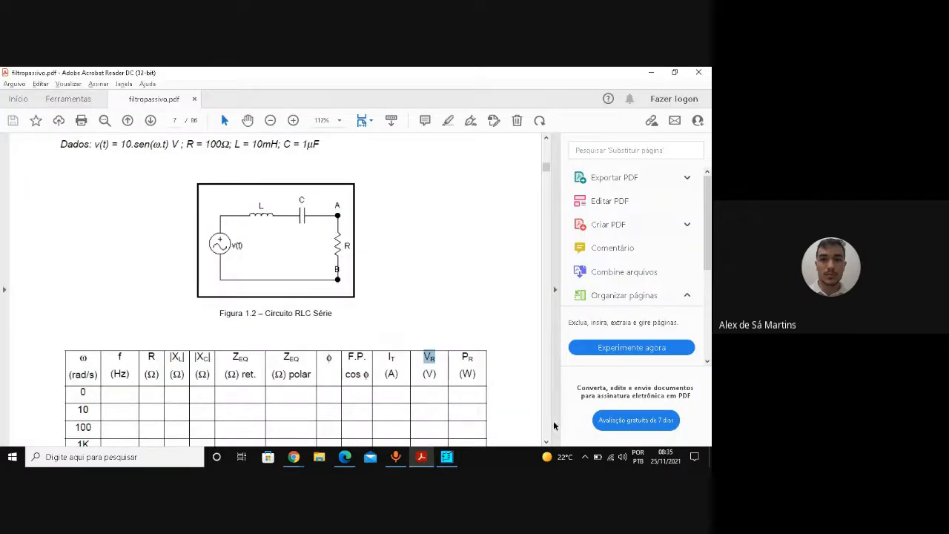
click(546, 443)
click(546, 443)
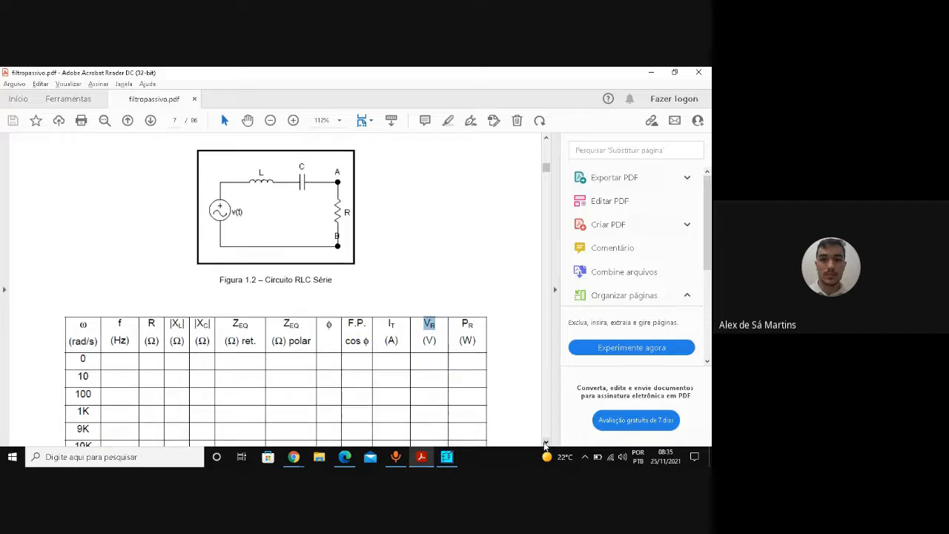
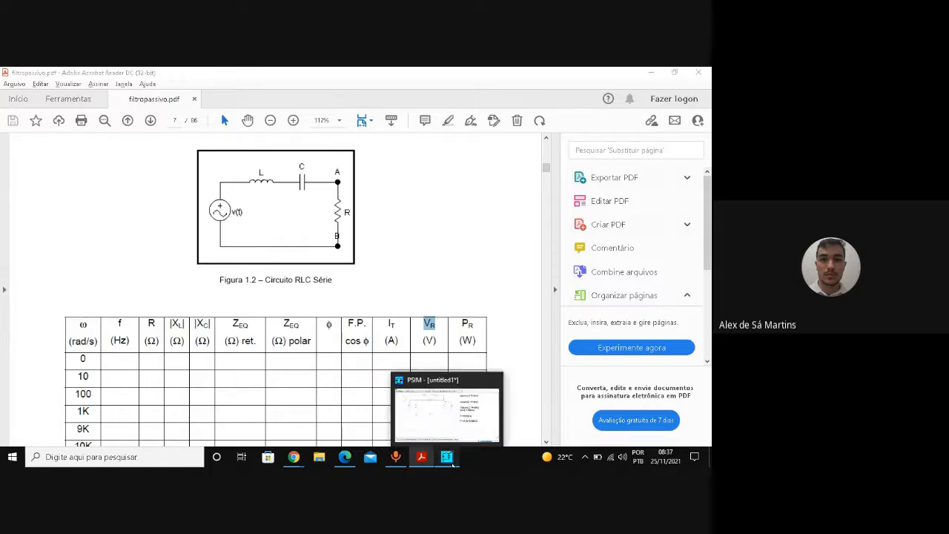
- Switch to PSIM and add the text note "fi=tan^-1(-93k/100)=-89,9383°" below the period calculation
click(448, 456)
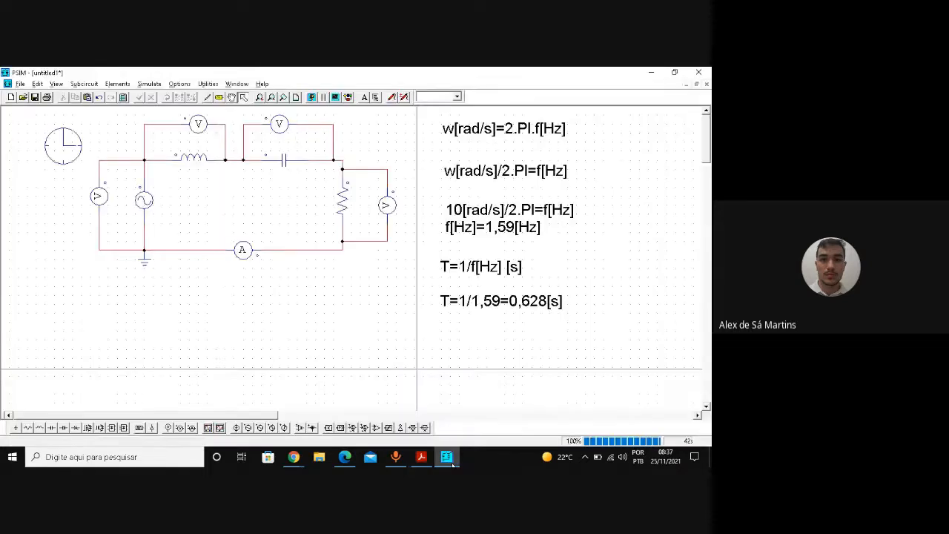
click(364, 98)
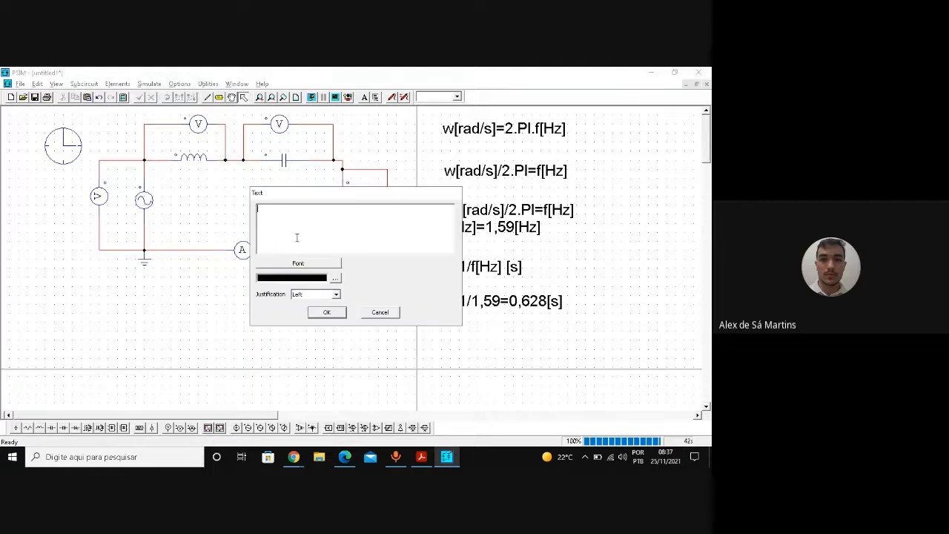
text(fi)
text(=)
text(tan)
text(^-1)
text((93)
text(k/10)
text(0)
text())
text(=)
text(-)
text(9)
text(,9)
text(3)
text(8)
text(5)
click(333, 313)
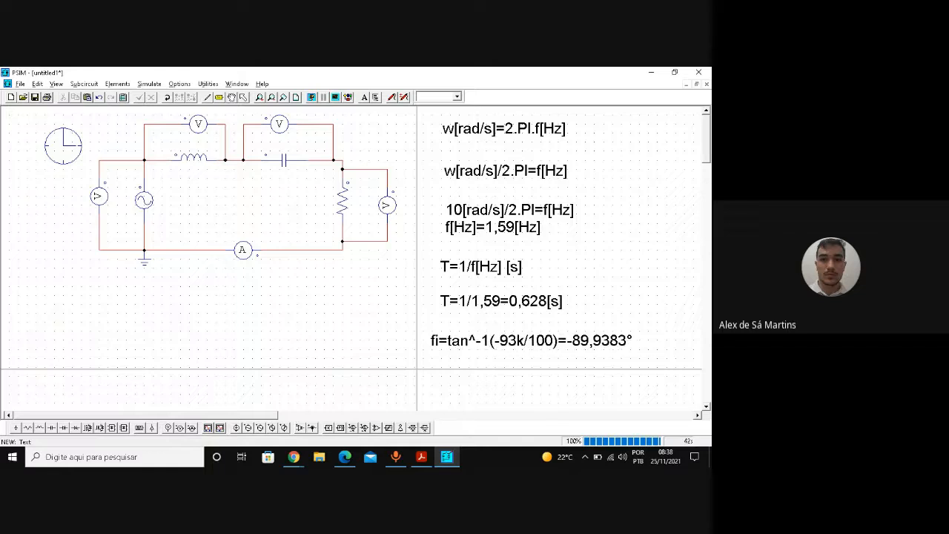
click(558, 344)
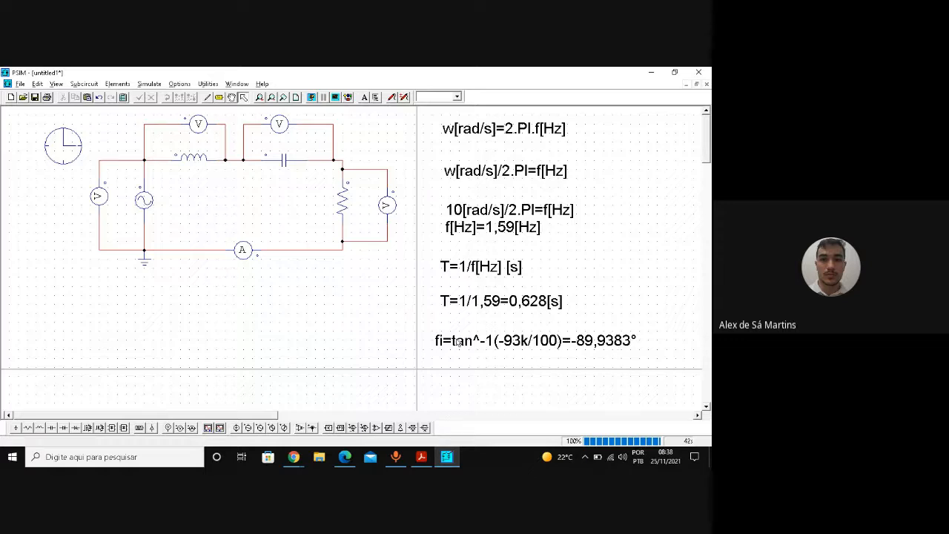
- Review the F.P. cos φ column in filtropassivo.pdf against the phase-angle note in PSIM
click(422, 457)
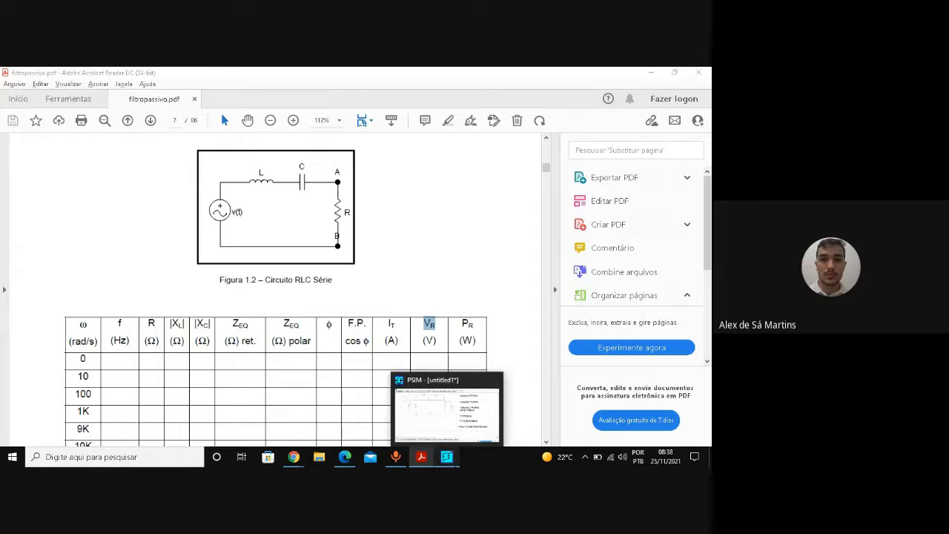
click(446, 457)
click(421, 456)
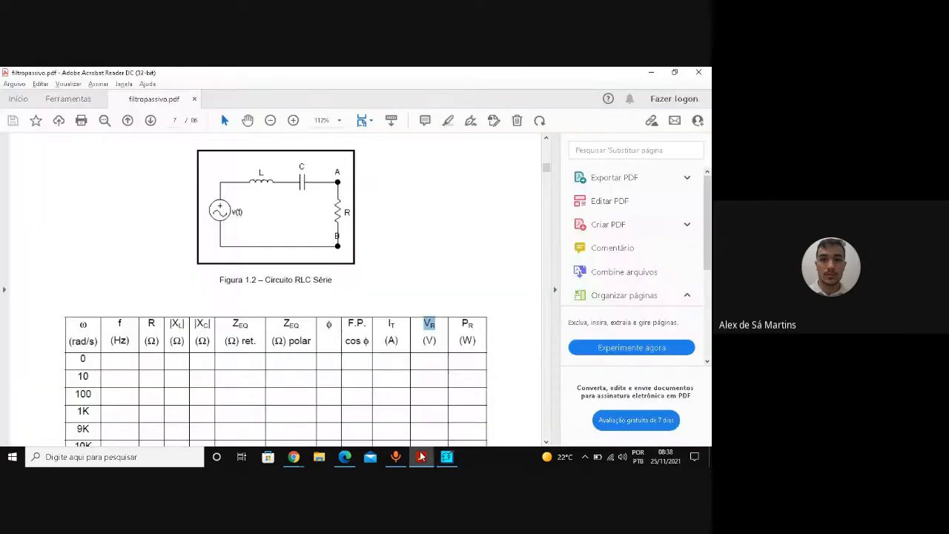
drag(345, 341, 370, 344)
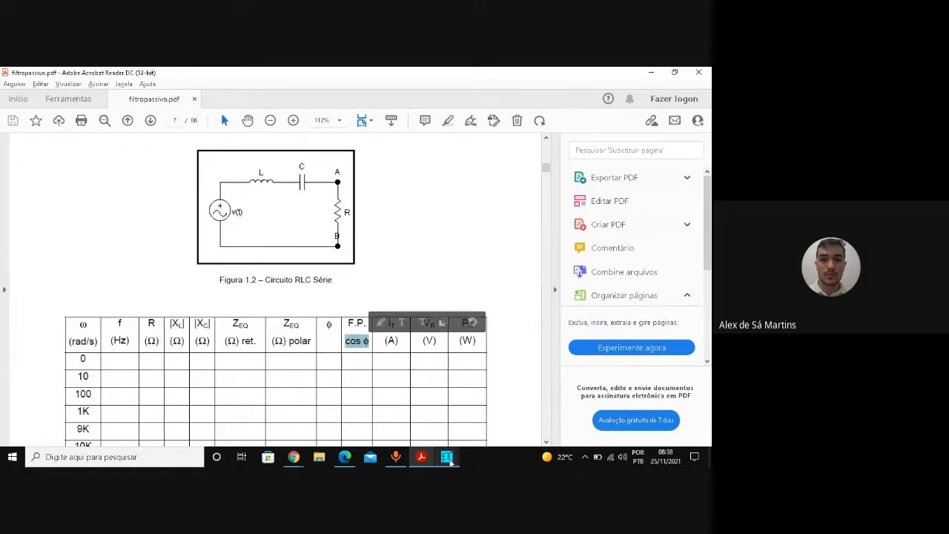
click(447, 457)
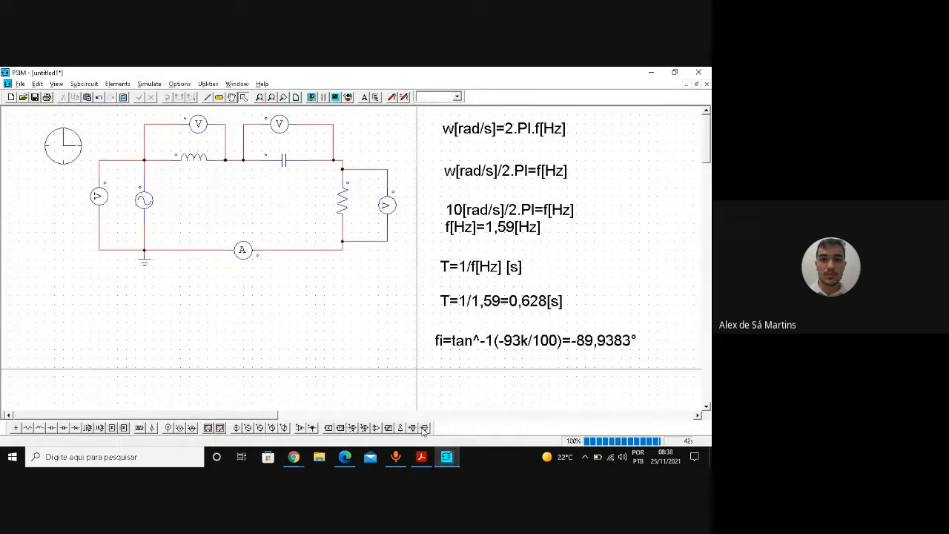
click(421, 456)
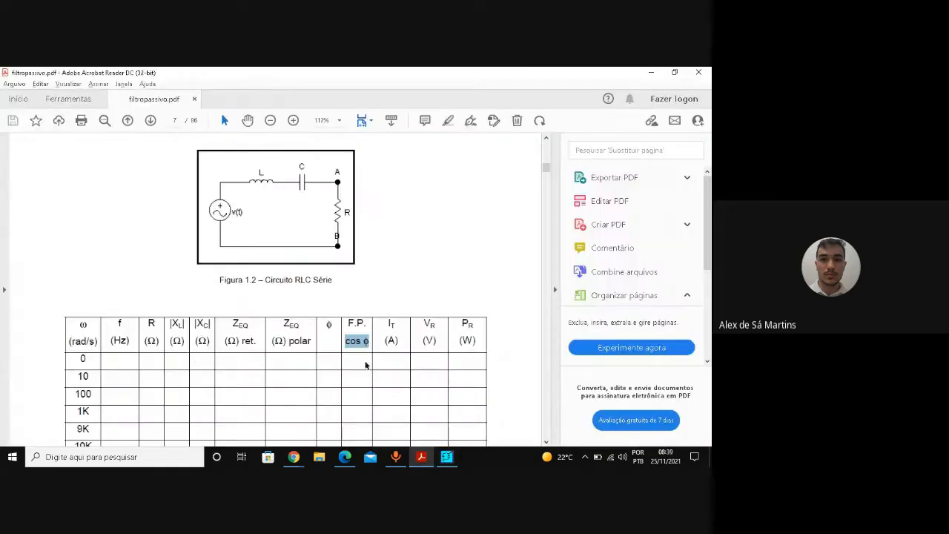
drag(371, 340, 347, 341)
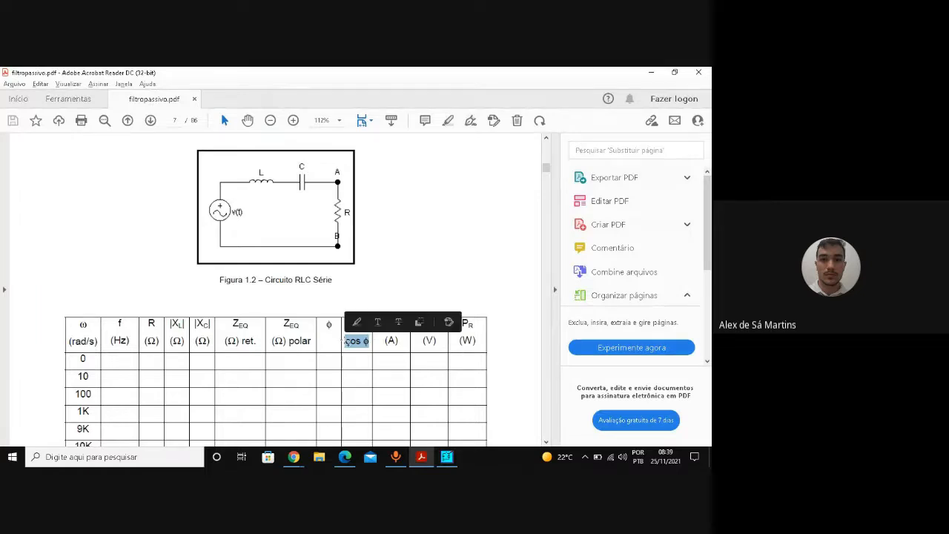
click(374, 371)
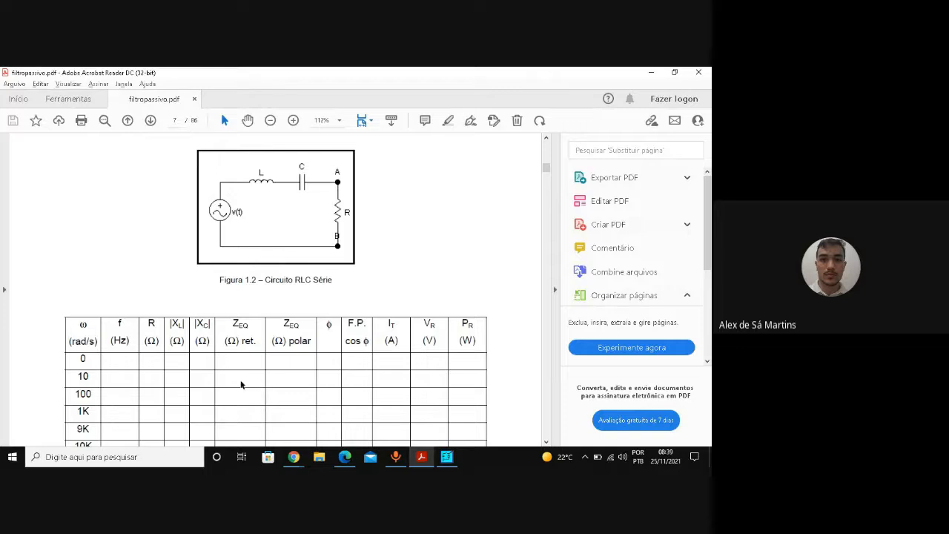
- Check the Google Meet call chat and the table in filtropassivo.pdf, and return to the PSIM schematic
mouse_move(295, 457)
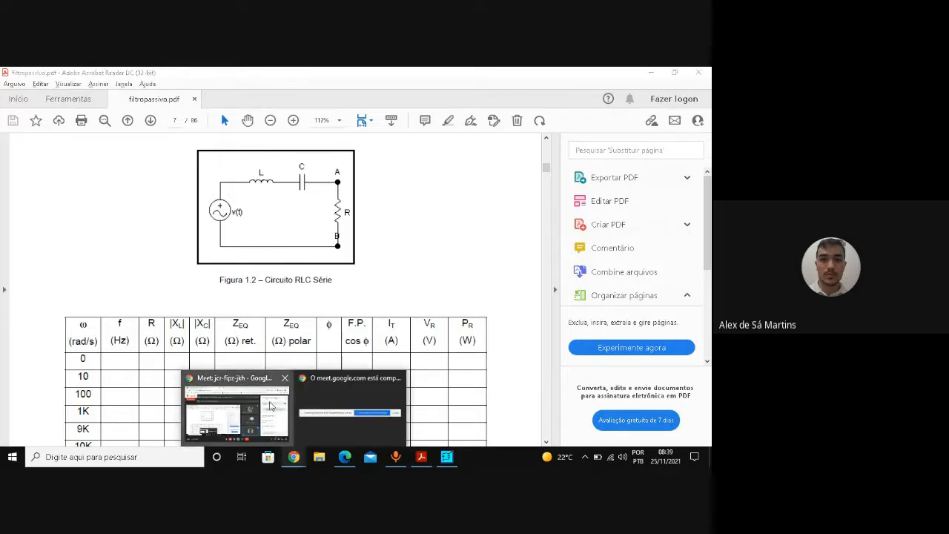
click(269, 401)
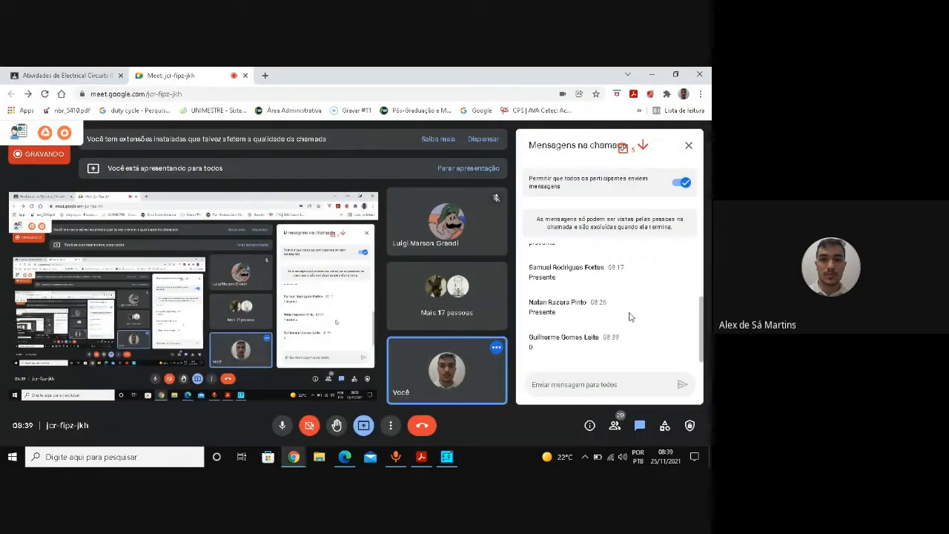
click(446, 457)
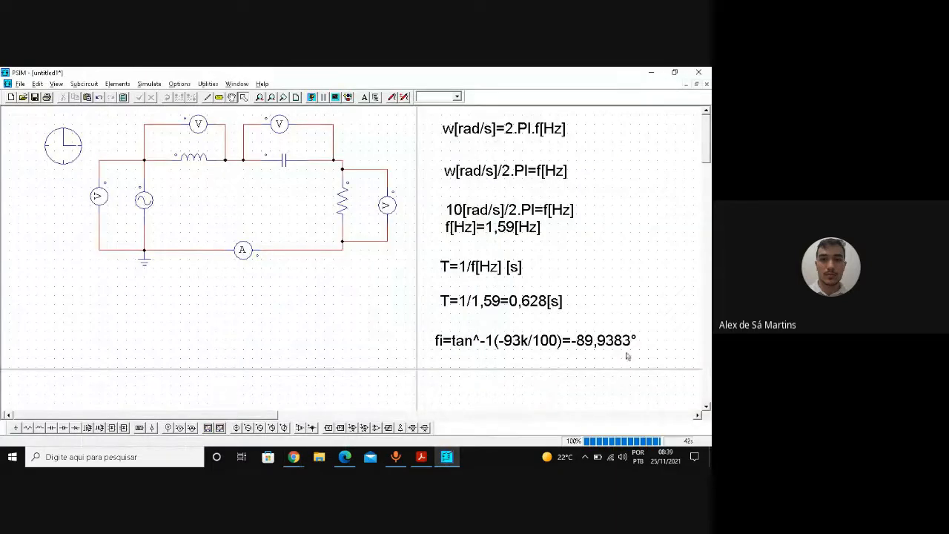
click(421, 456)
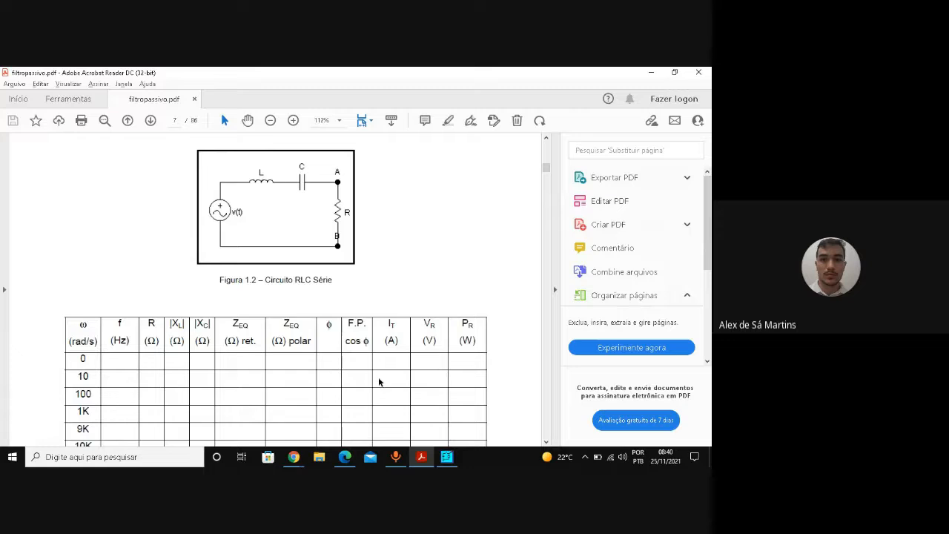
mouse_move(447, 456)
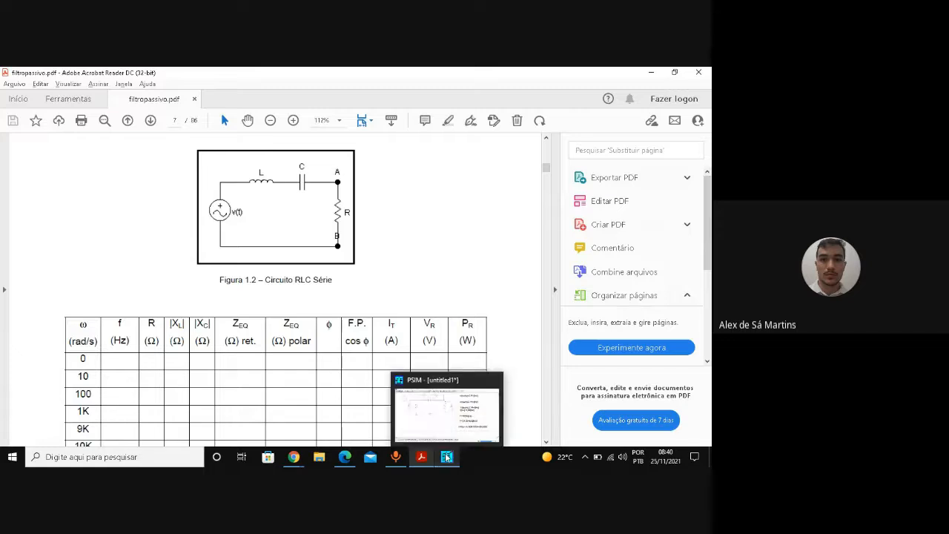
click(434, 409)
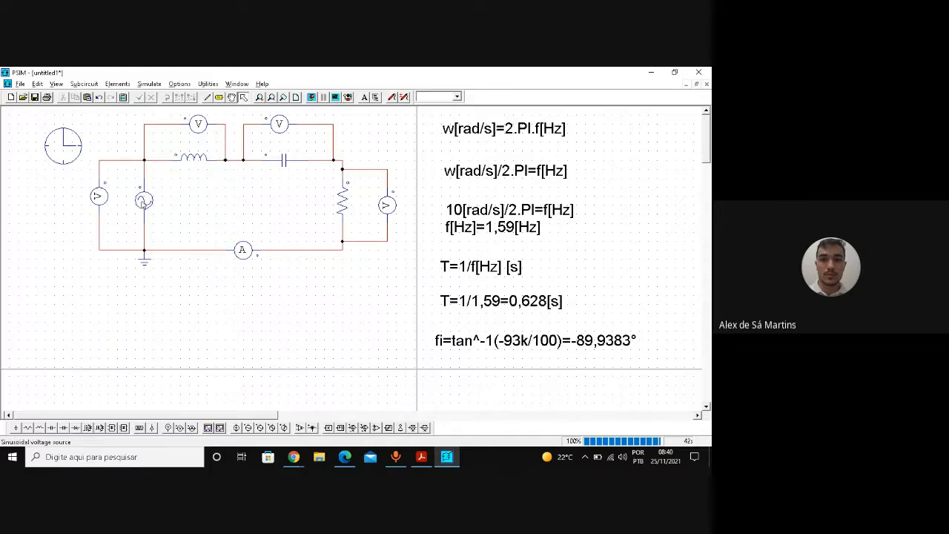
- Set the sinusoidal voltage source's frequency to 15.9 Hz
double_click(144, 200)
click(312, 253)
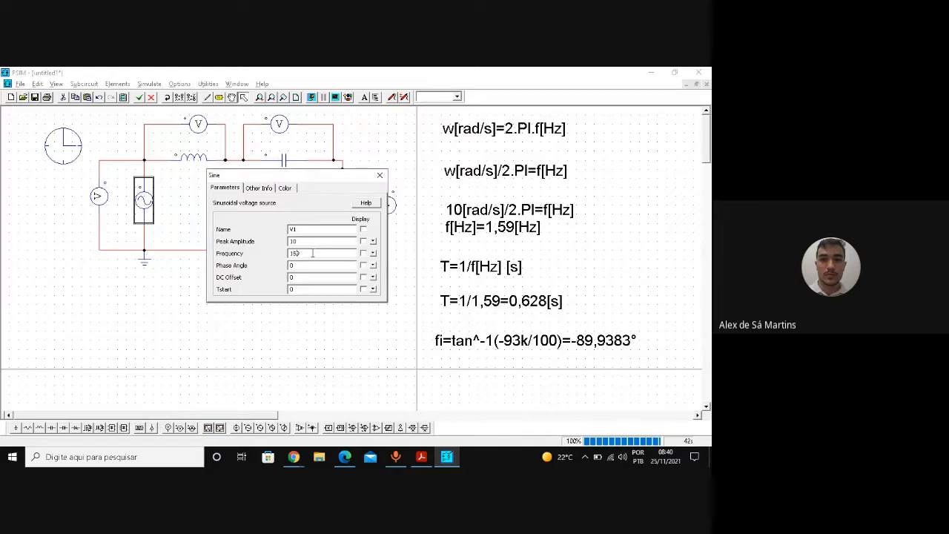
key(Left)
text(.)
click(383, 178)
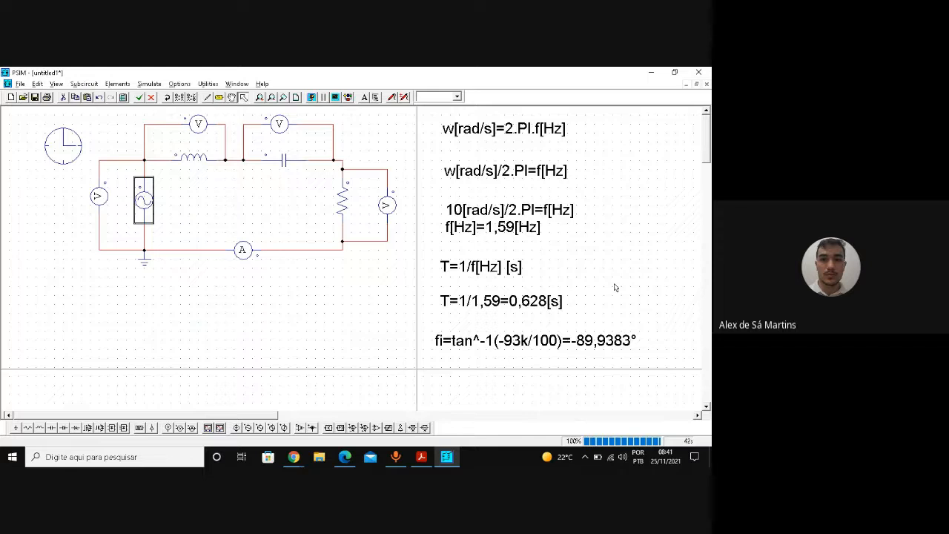
- Change the frequency result in the text note to f[Hz]=15,9[Hz]
double_click(500, 231)
click(282, 204)
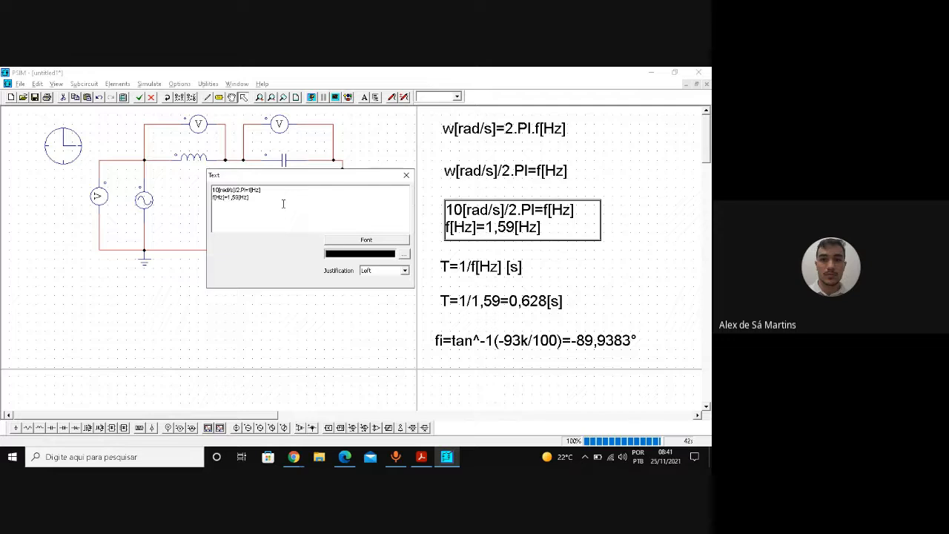
key(BackSpace)
text(,)
click(405, 177)
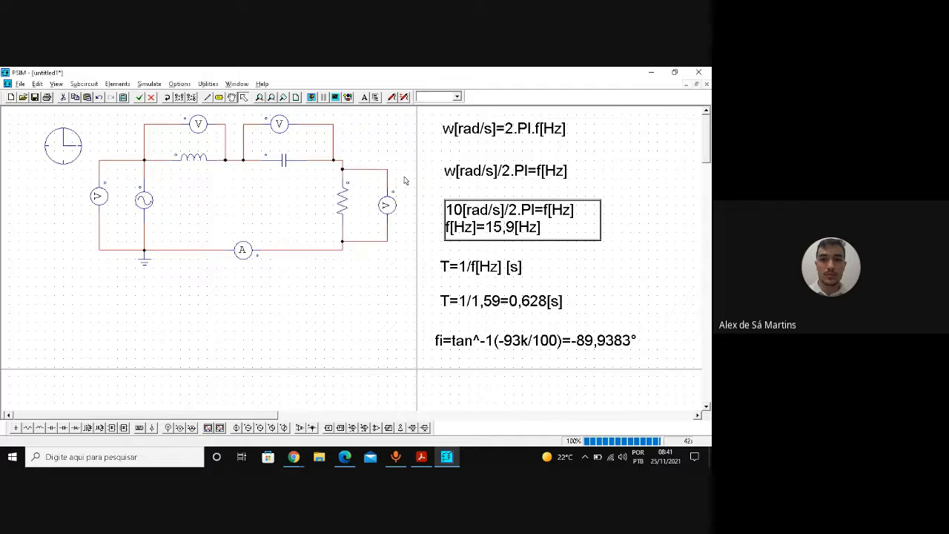
- Change the period result in the T=1/f[Hz] note to 0,0628[s]
double_click(534, 300)
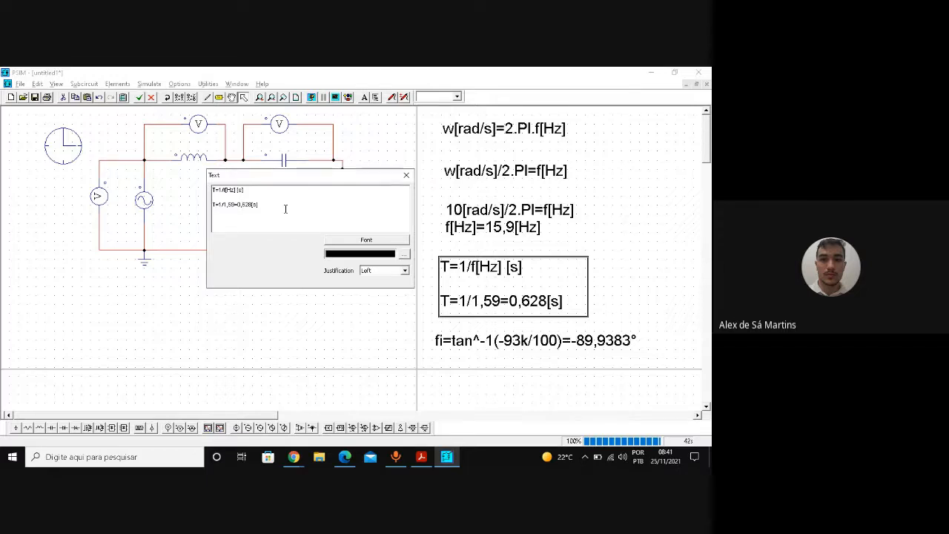
text(0)
click(406, 175)
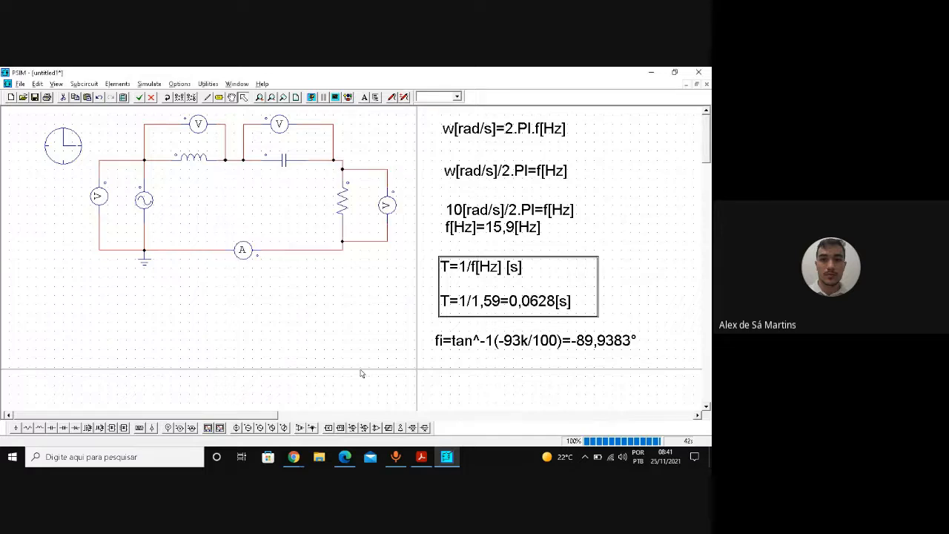
- Check the Google Meet call chat for new messages and return to PSIM
mouse_move(298, 460)
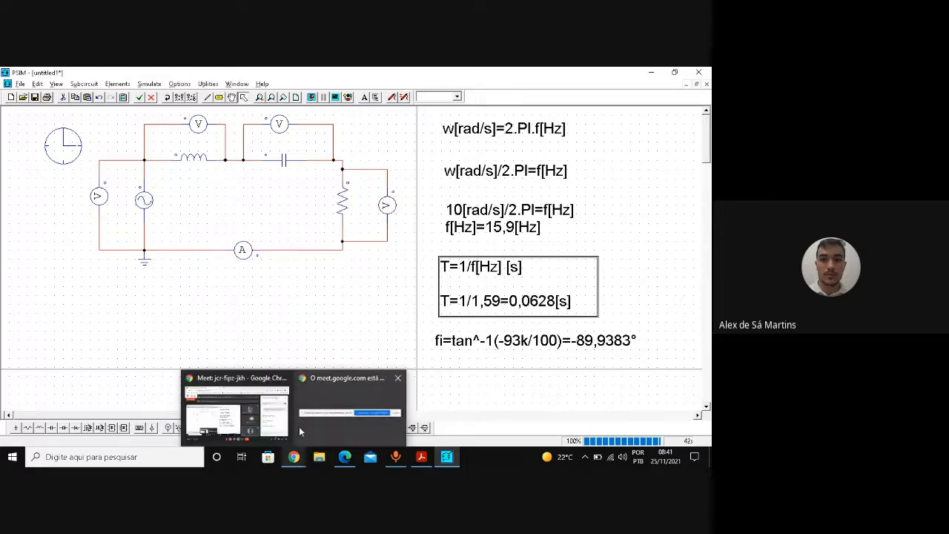
click(259, 415)
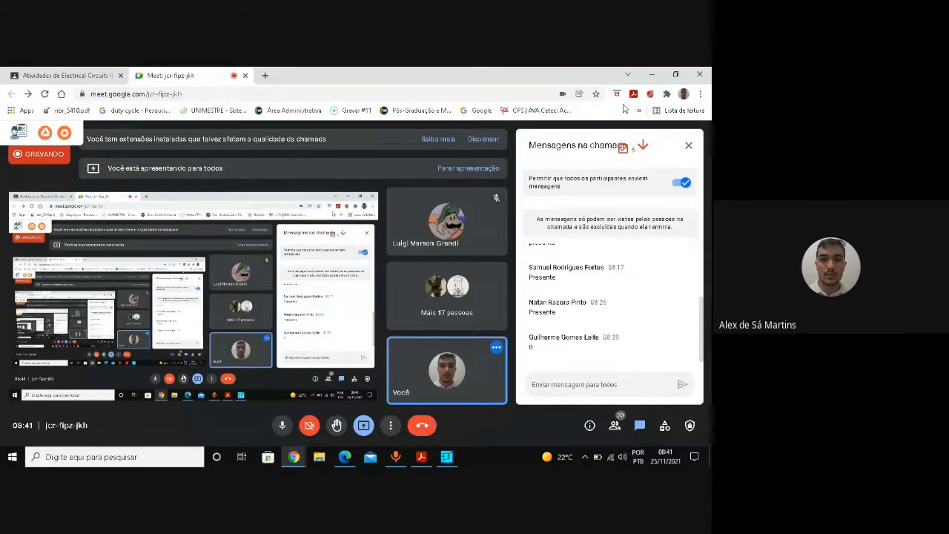
click(651, 75)
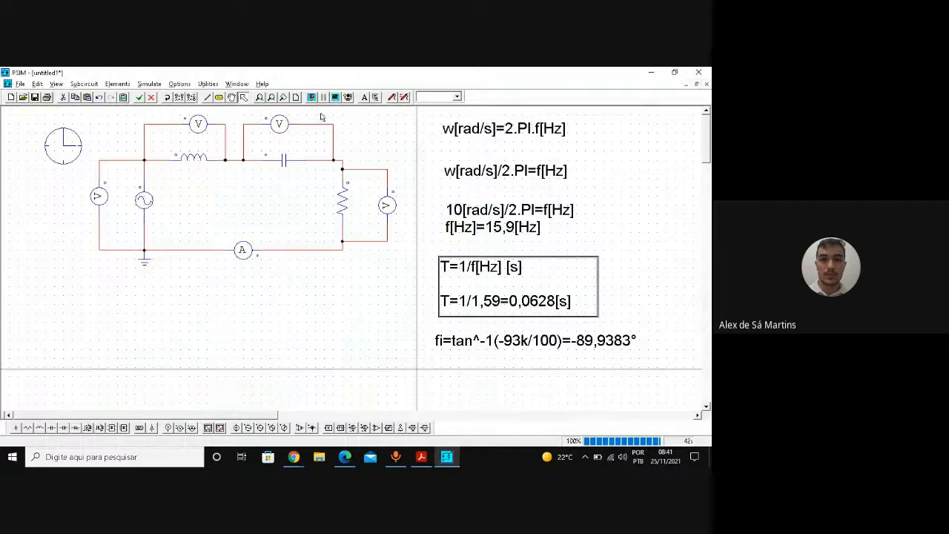
mouse_move(294, 457)
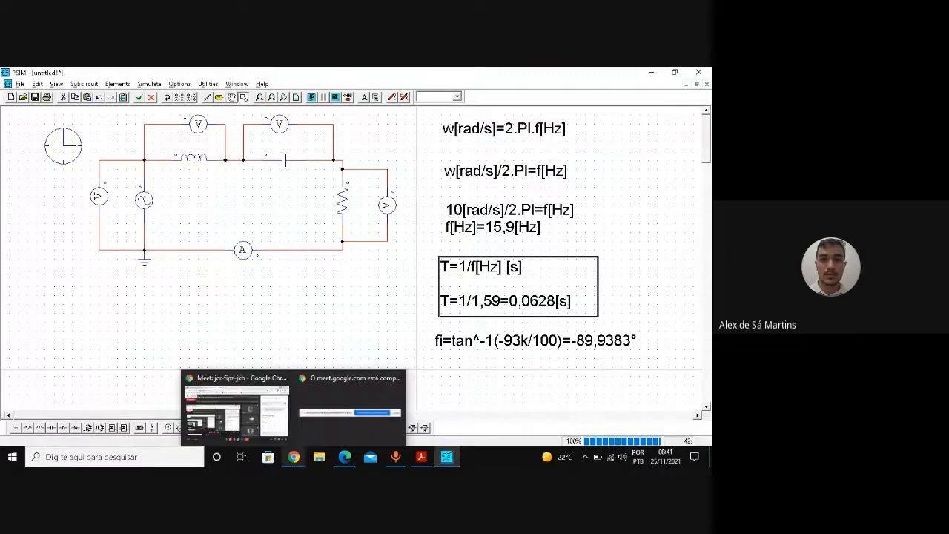
click(256, 414)
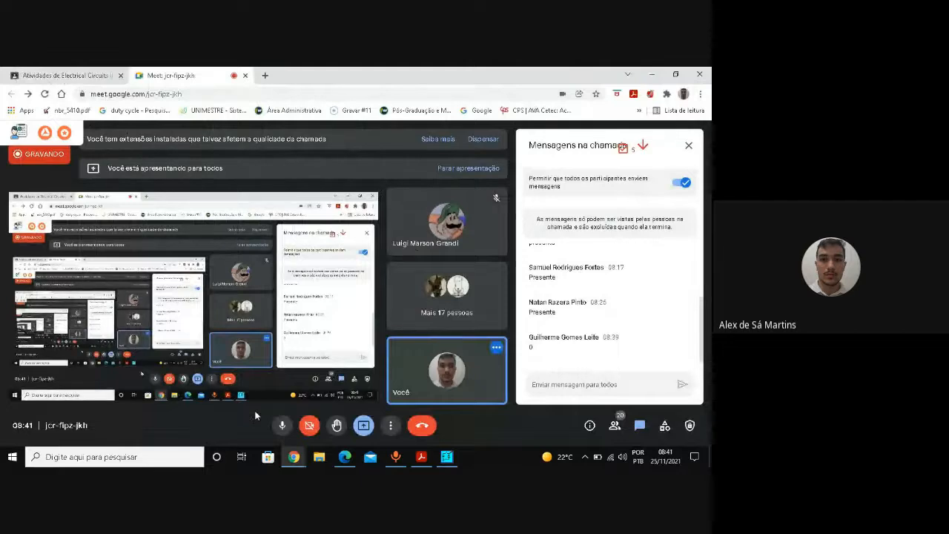
click(449, 460)
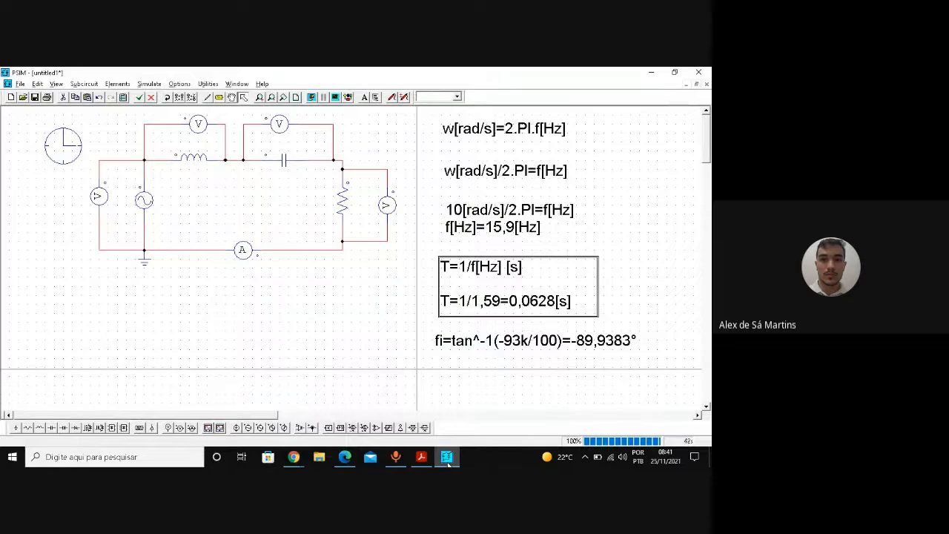
- Set the total time in the Simulation Control to 0.063 s
double_click(55, 149)
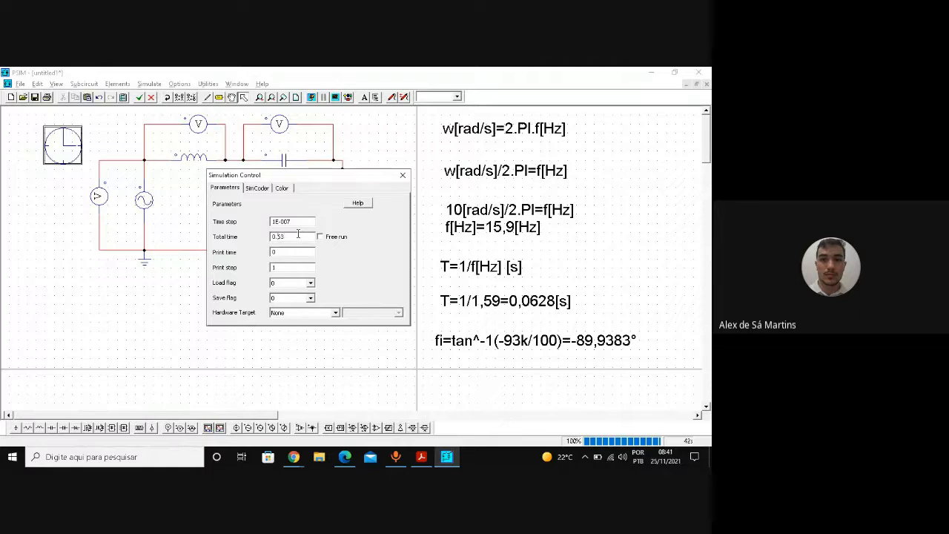
text(0)
click(407, 178)
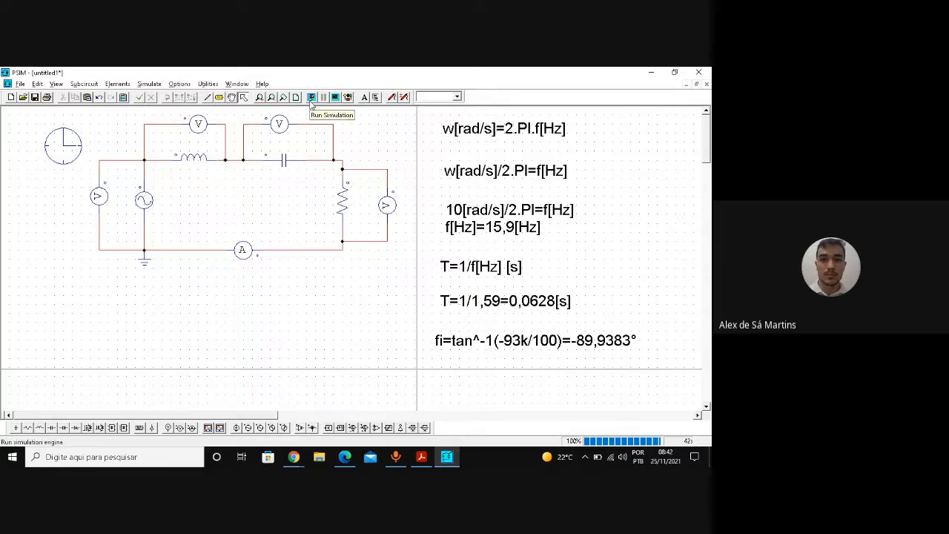
- Run the simulation and plot V_Fonte in Simview, enlarging the graph to fill the Simview window
click(310, 99)
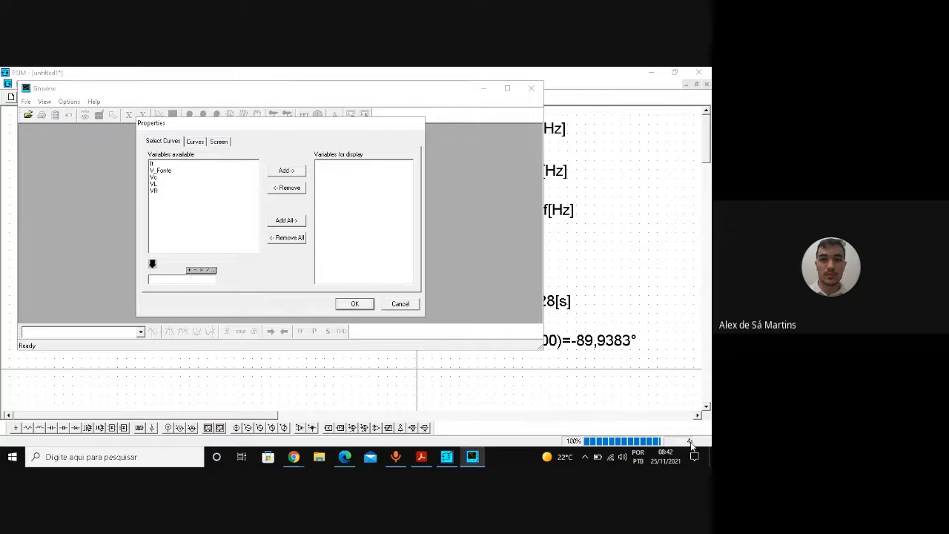
click(160, 171)
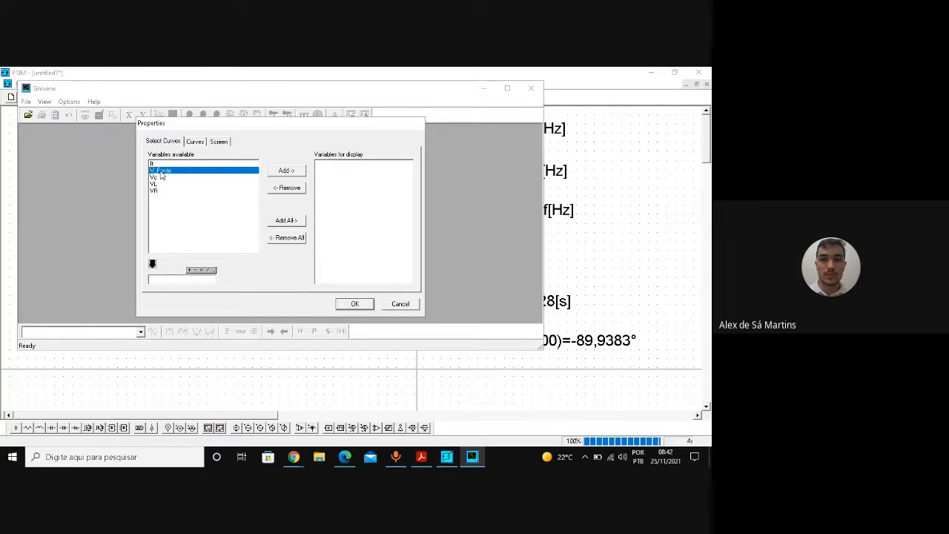
click(281, 171)
click(364, 305)
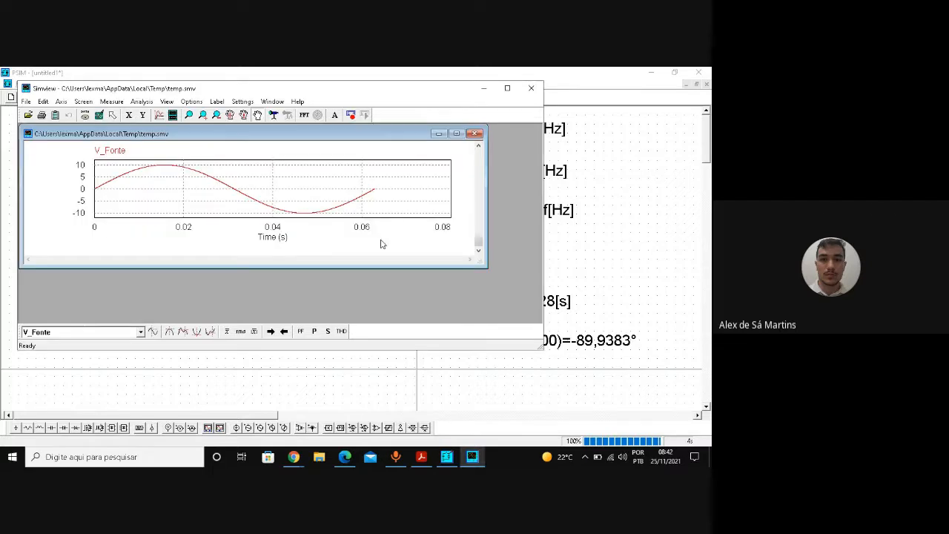
click(456, 134)
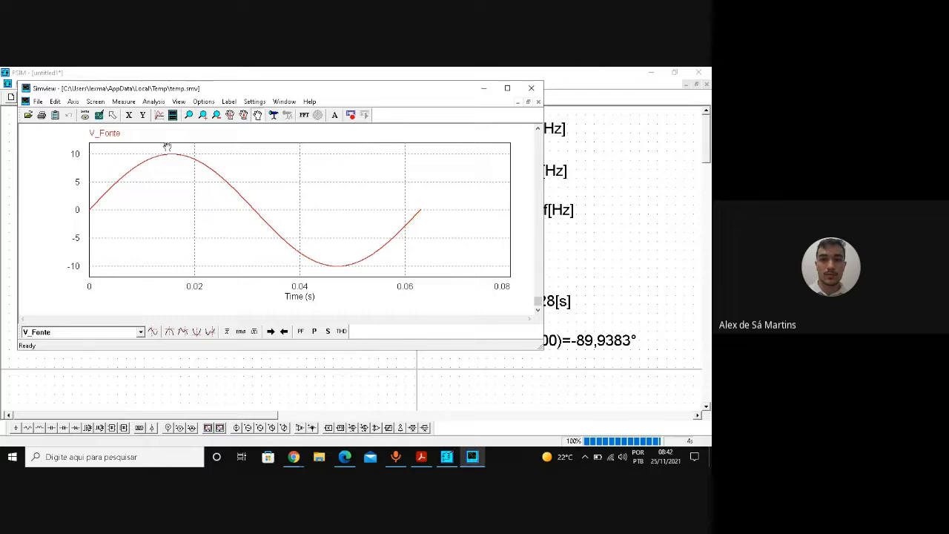
- Add a separate graph for the capacitor voltage Vc below V_Fonte
click(172, 115)
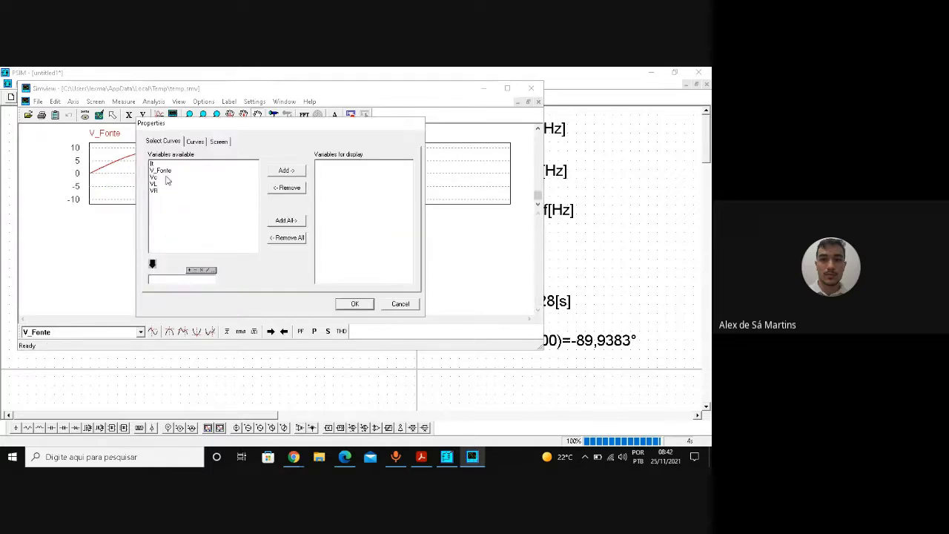
click(179, 178)
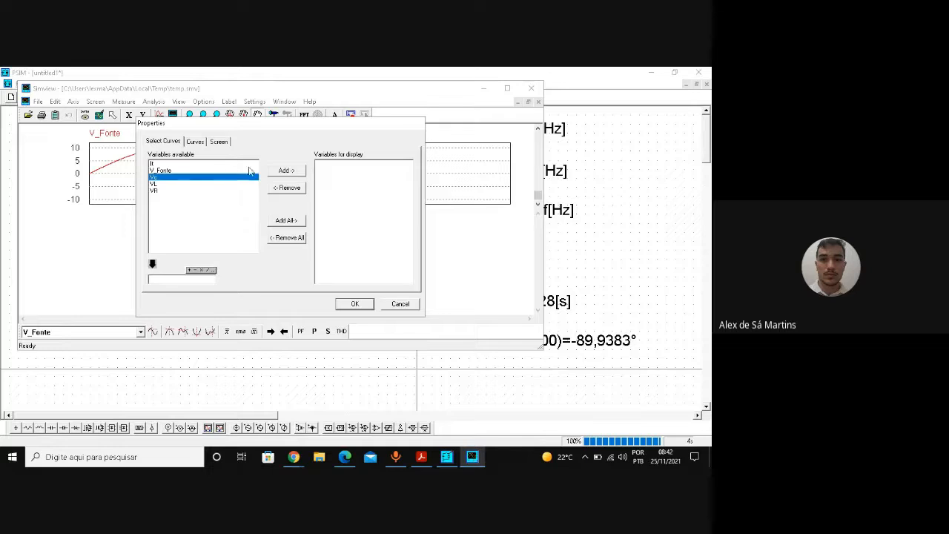
click(291, 174)
click(354, 304)
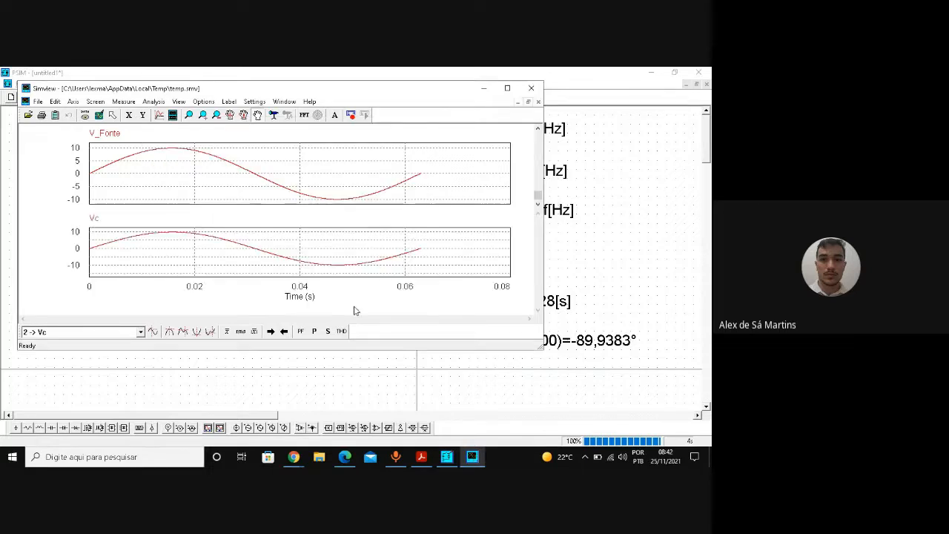
- Add a separate graph for the inductor voltage VL below Vc and enlarge Simview to the full screen
click(172, 115)
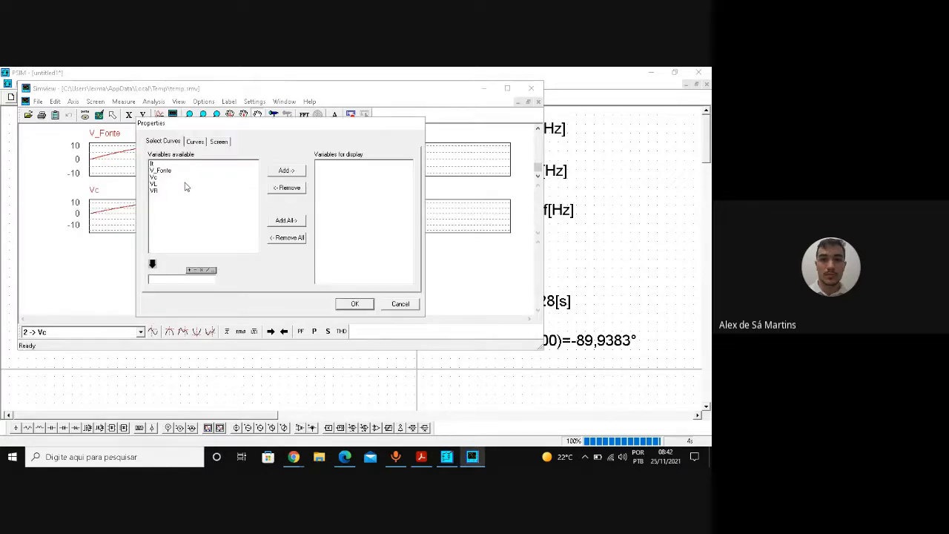
click(186, 184)
click(286, 171)
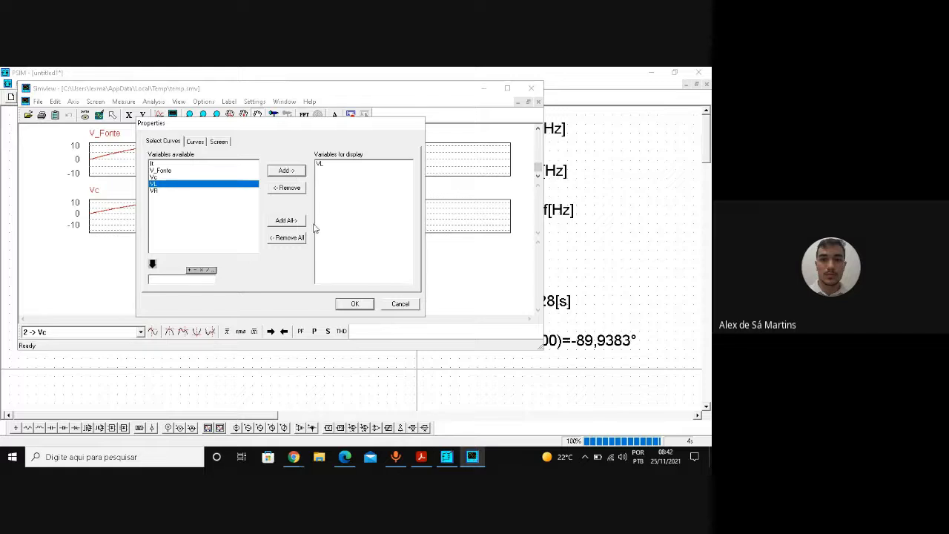
click(354, 304)
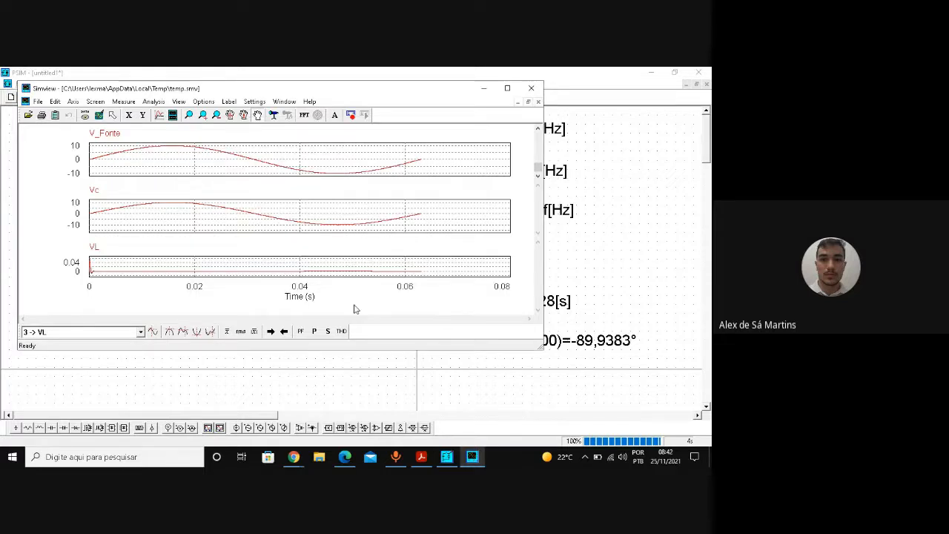
click(506, 88)
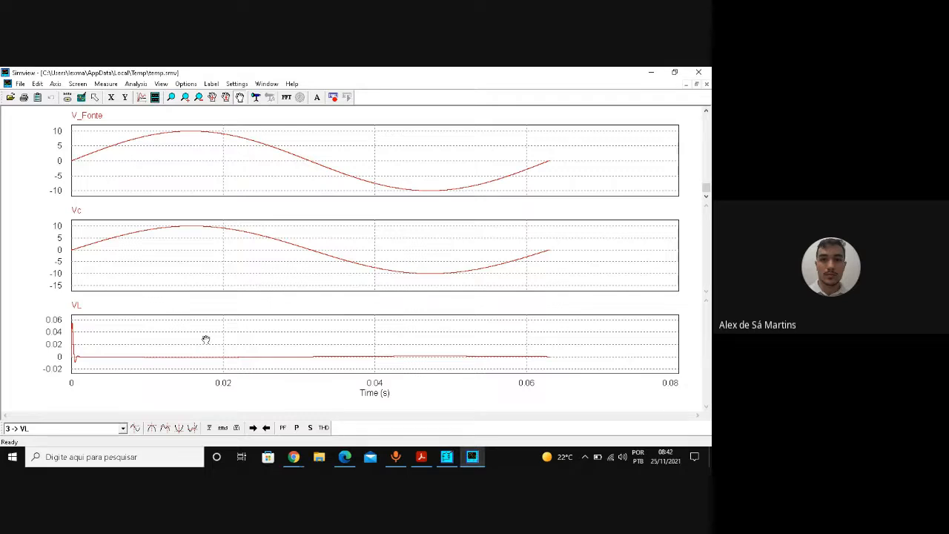
- Measure V_Fonte, Vc and VL with the cursor at about 0.038 s and then at about 0.047 s
click(255, 98)
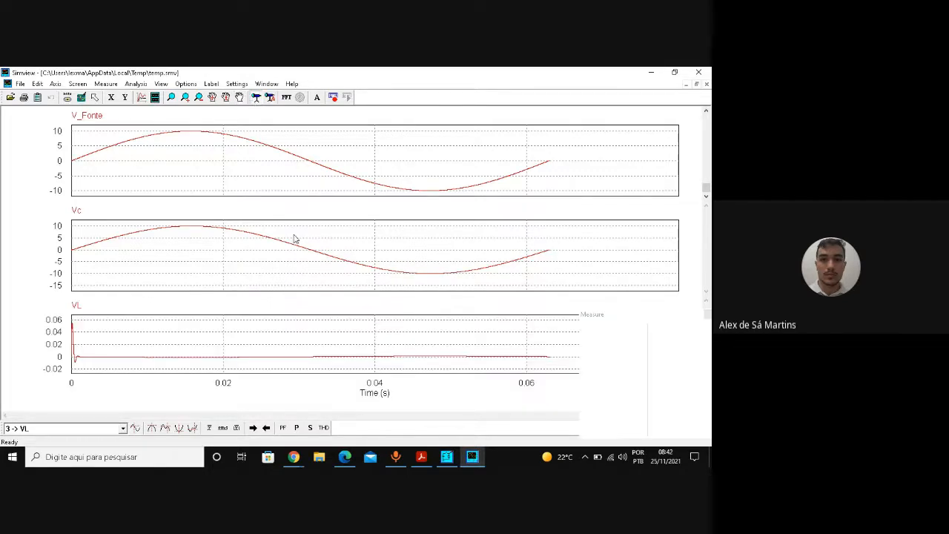
click(356, 344)
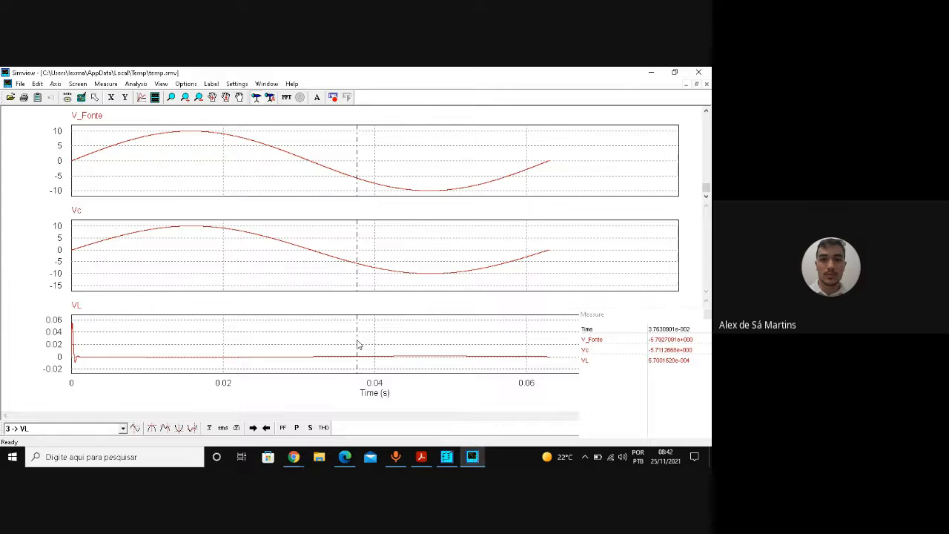
click(362, 346)
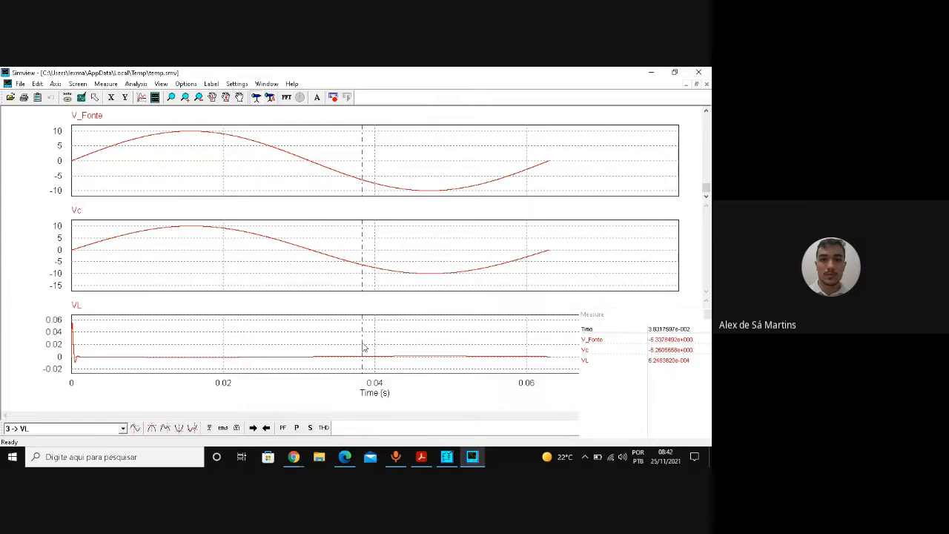
click(436, 346)
- Add a separate graph for the resistor voltage VR below VL
click(154, 97)
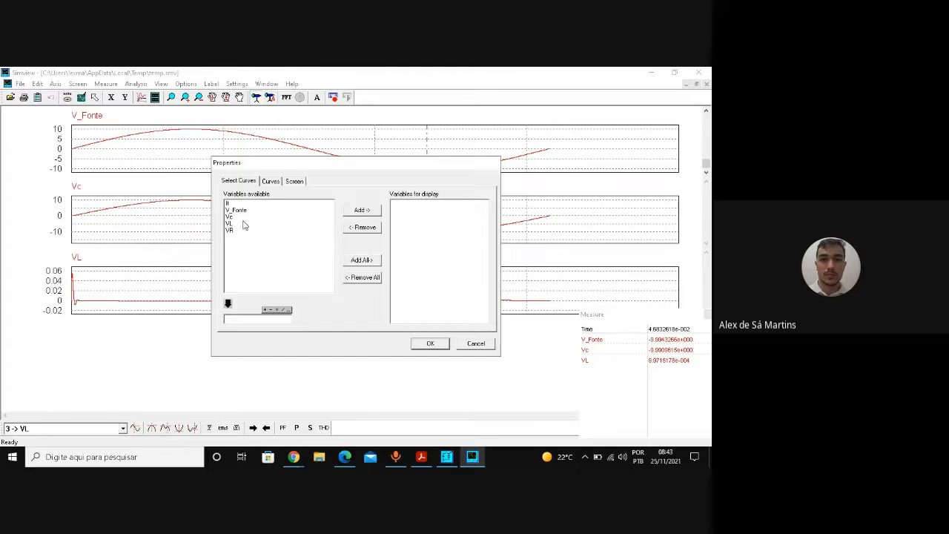
click(244, 231)
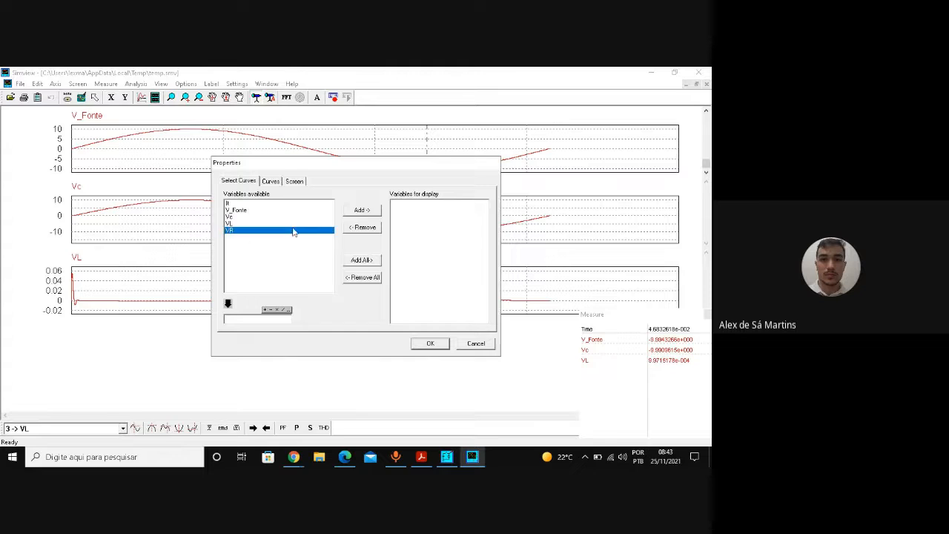
click(368, 212)
click(432, 345)
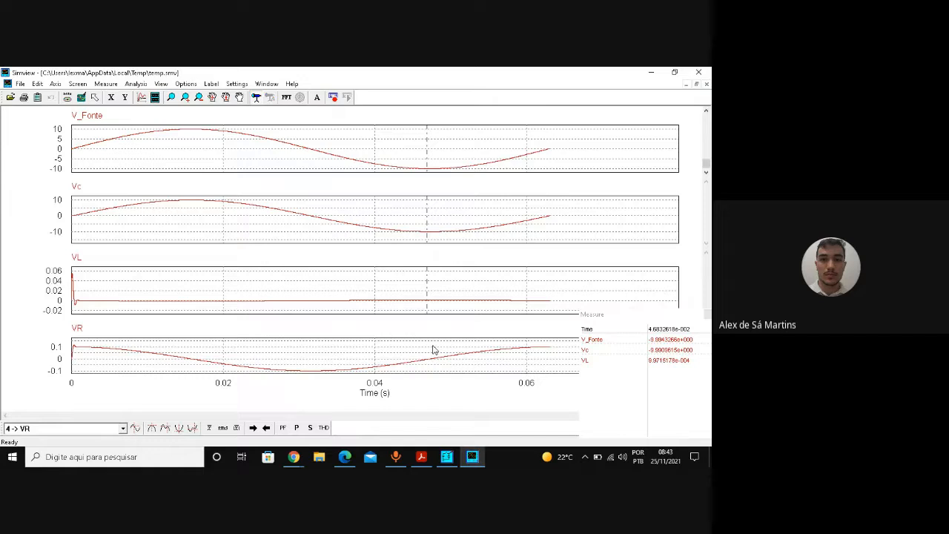
- Measure all four curves at about 0.061 s and around the V_Fonte and Vc positive peaks, about 0.016 s, and close Simview
click(531, 347)
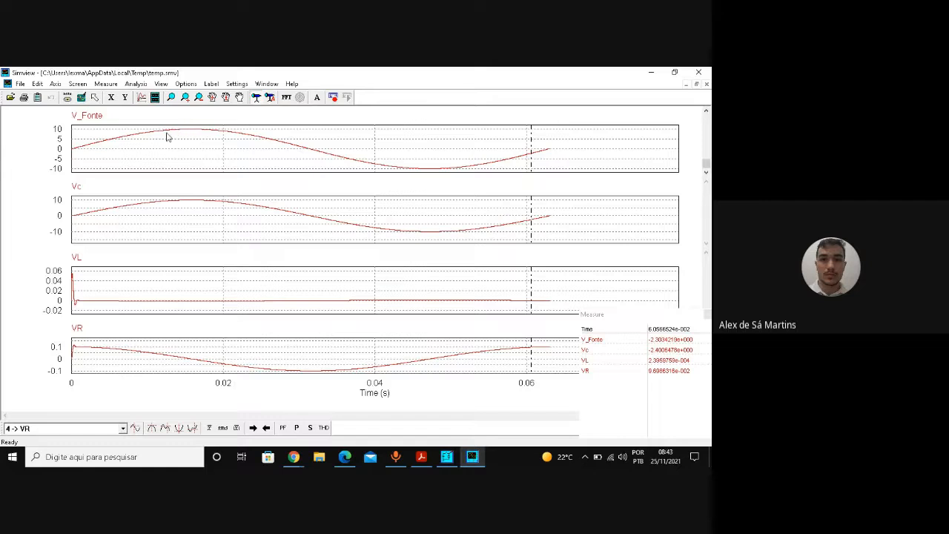
click(194, 202)
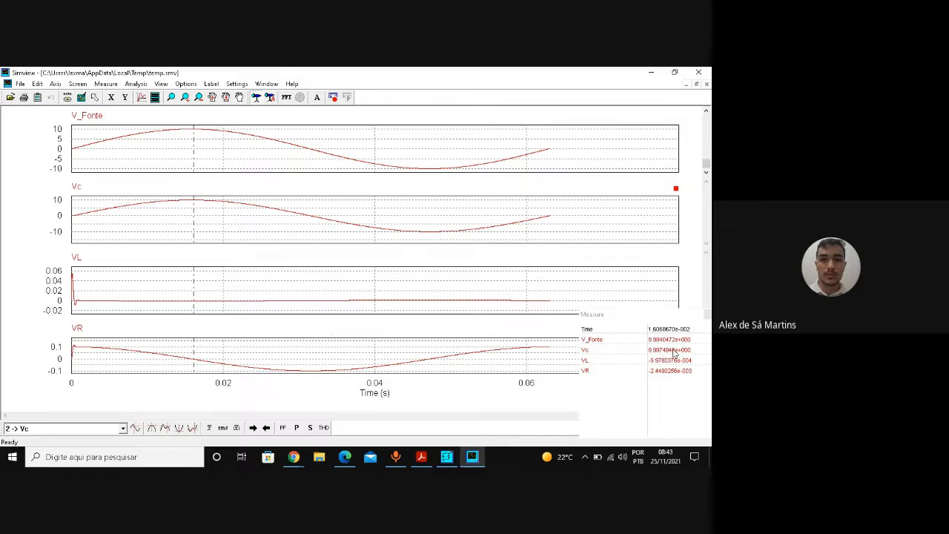
click(197, 141)
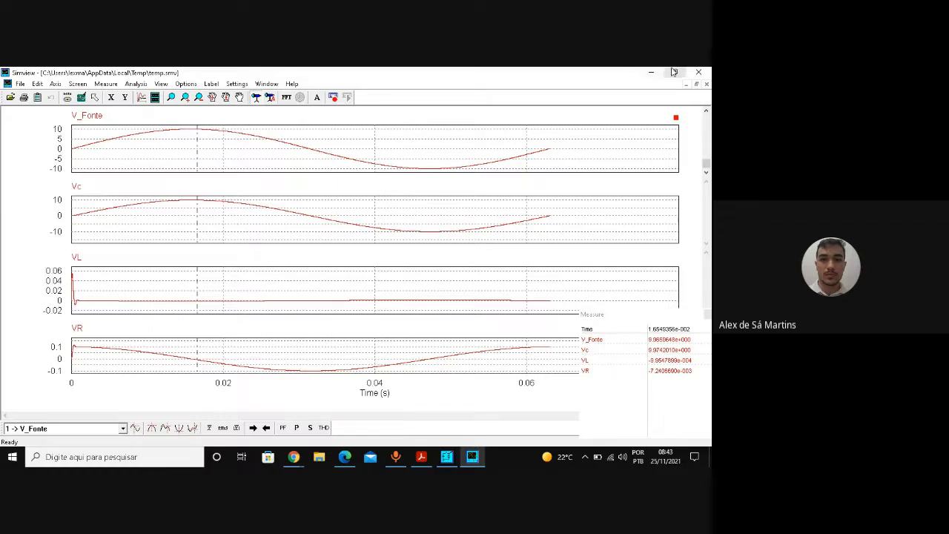
click(698, 72)
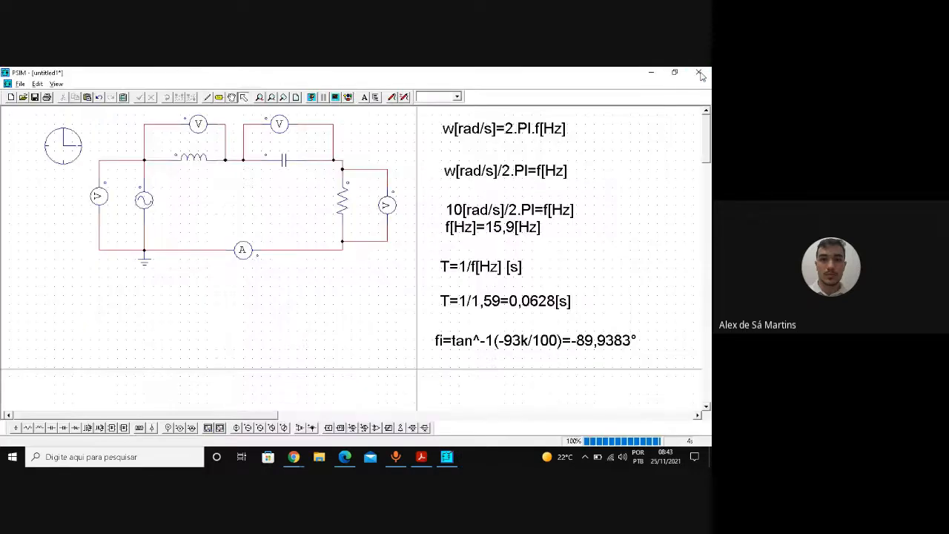
- Plot It and VR together in a new Simview graph, calculate their real power, and close Simview
click(334, 98)
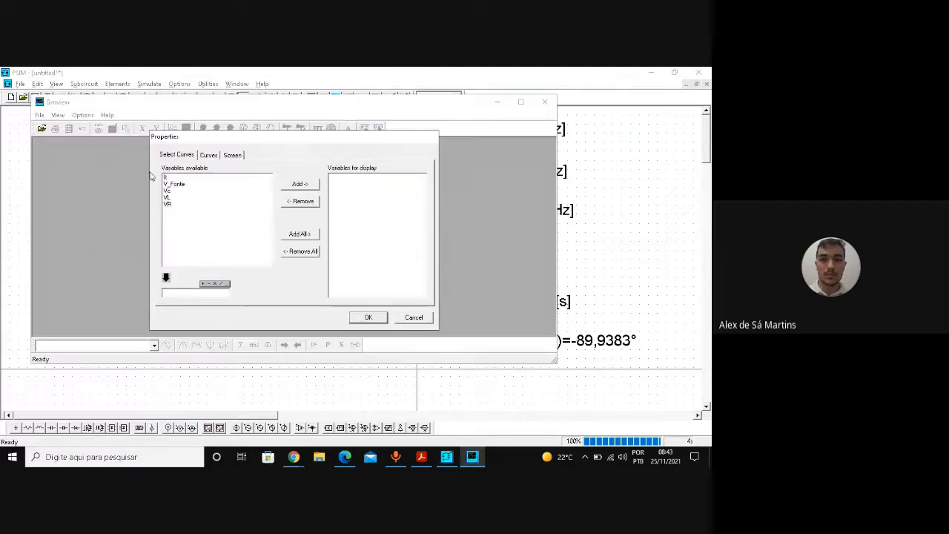
click(188, 210)
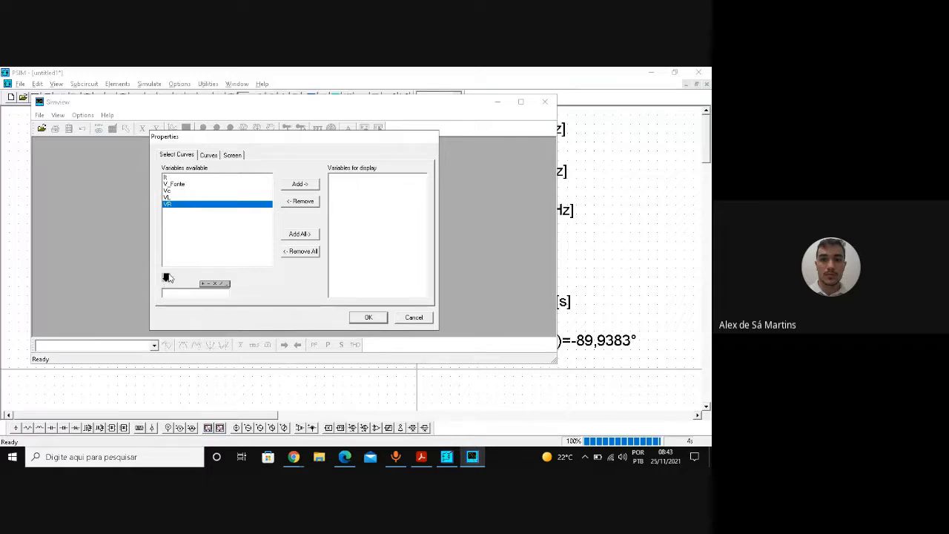
ctrl+click(190, 178)
click(300, 184)
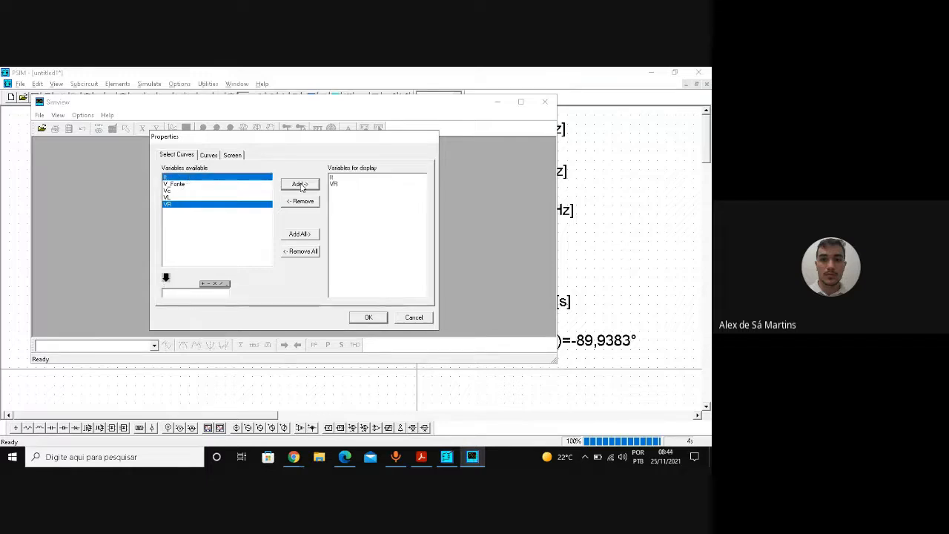
click(368, 316)
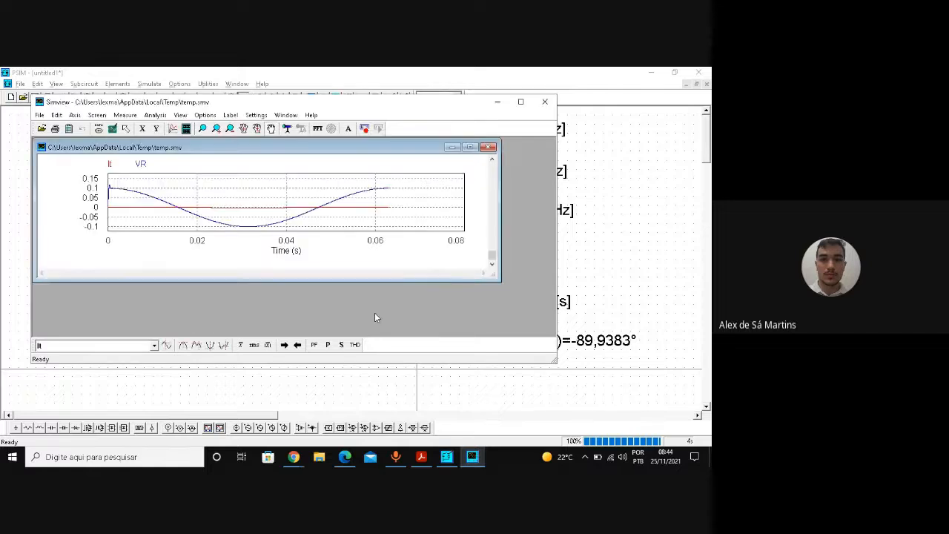
click(329, 347)
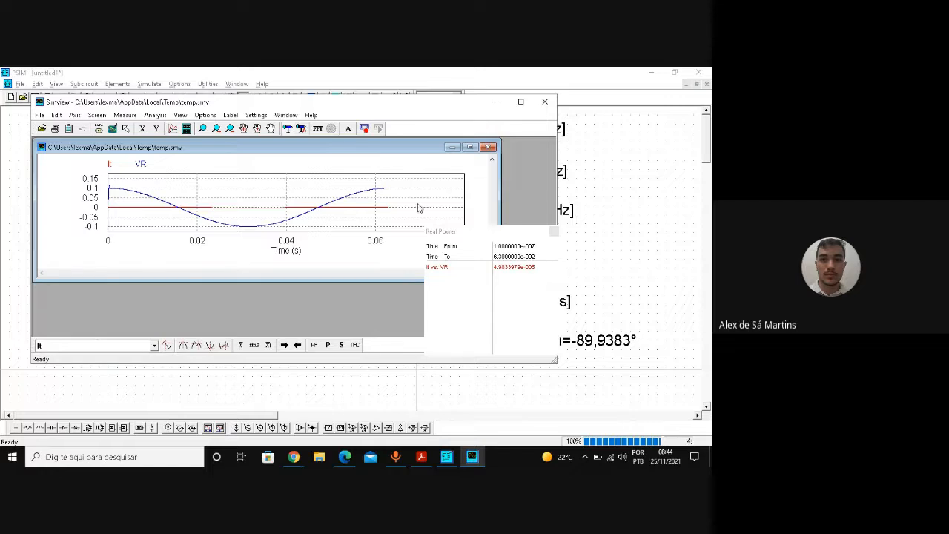
click(547, 103)
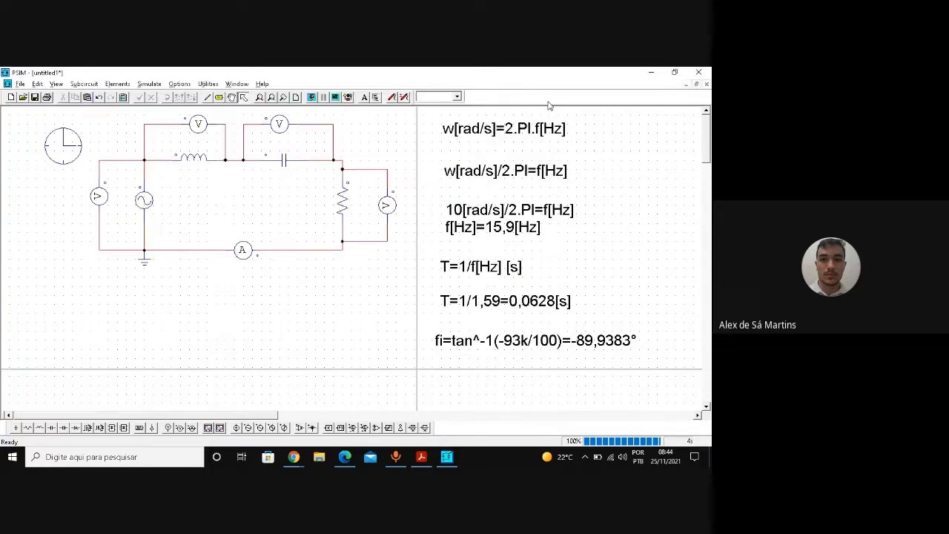
- Check the frequency table in filtropassivo.pdf and change the frequency result in the PSIM text note to f[Hz]=159[Hz]
click(421, 456)
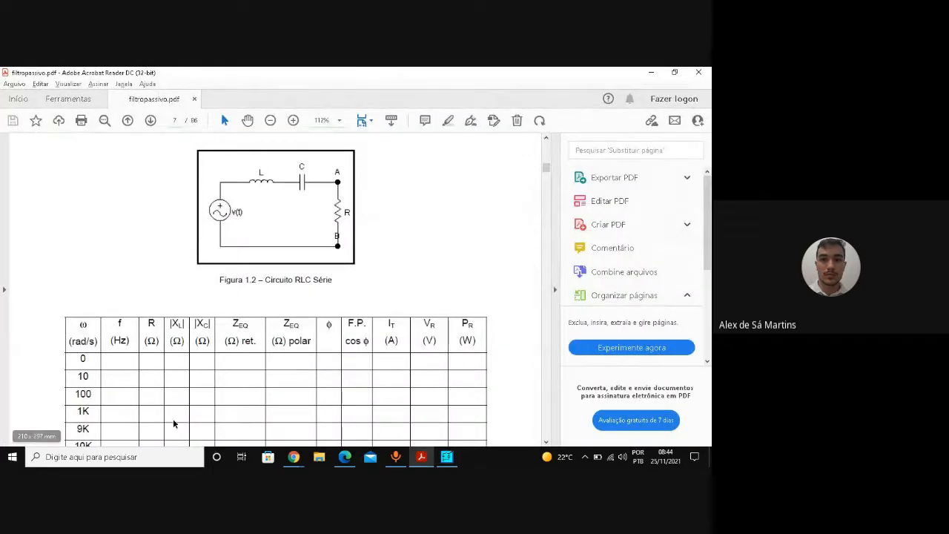
click(447, 457)
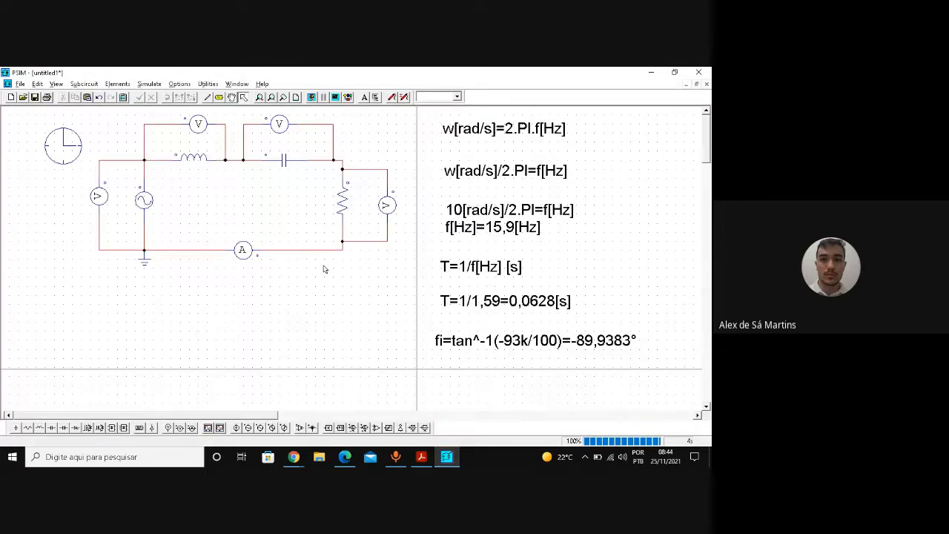
double_click(527, 227)
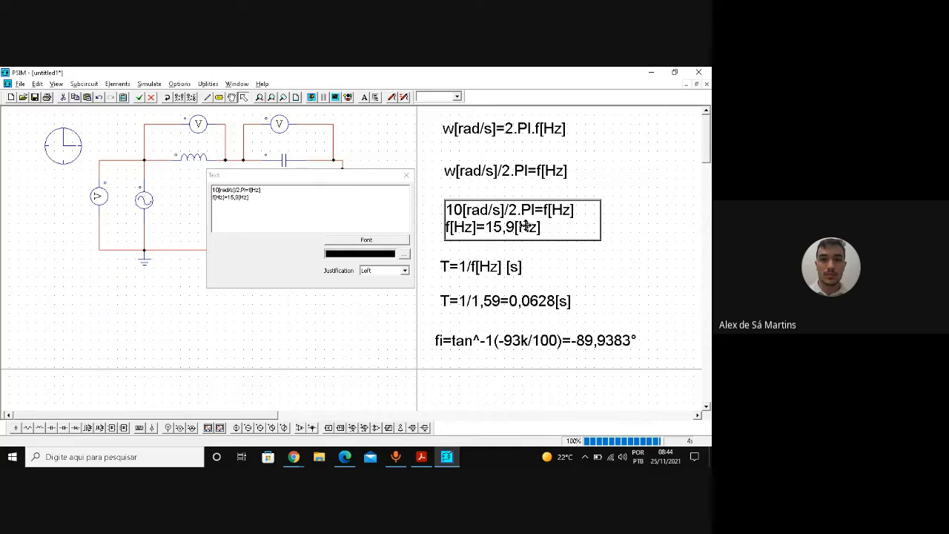
click(274, 205)
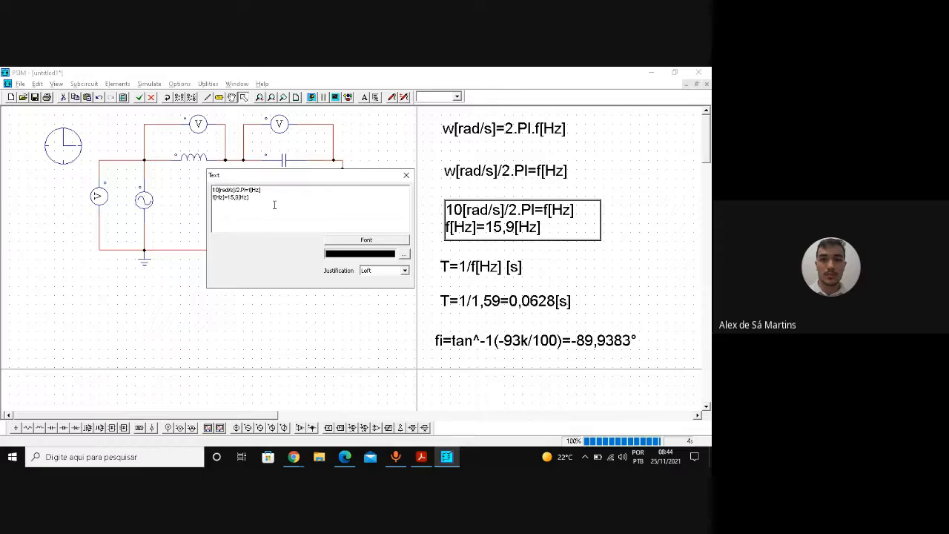
key(BackSpace)
click(405, 175)
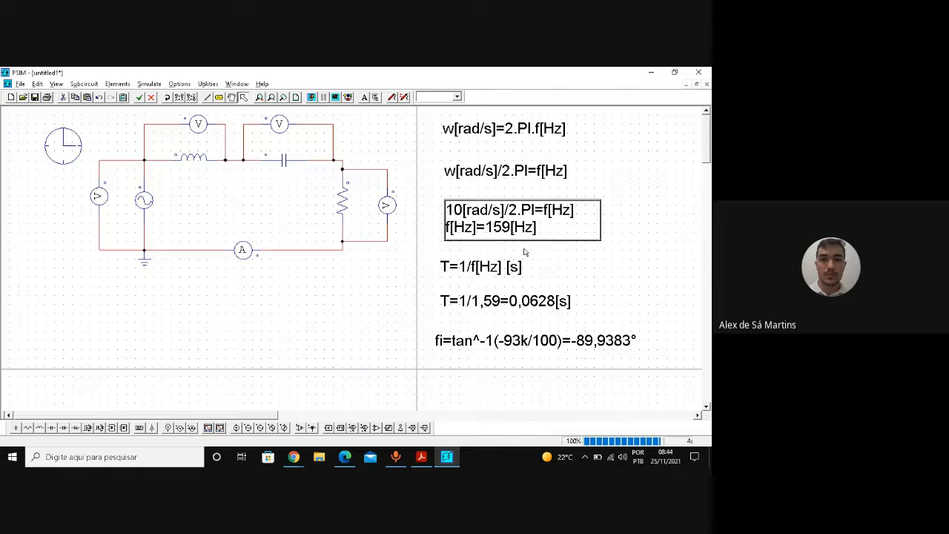
- Change the period result in the T=1/f[Hz] note to 0,00628[s]
double_click(534, 304)
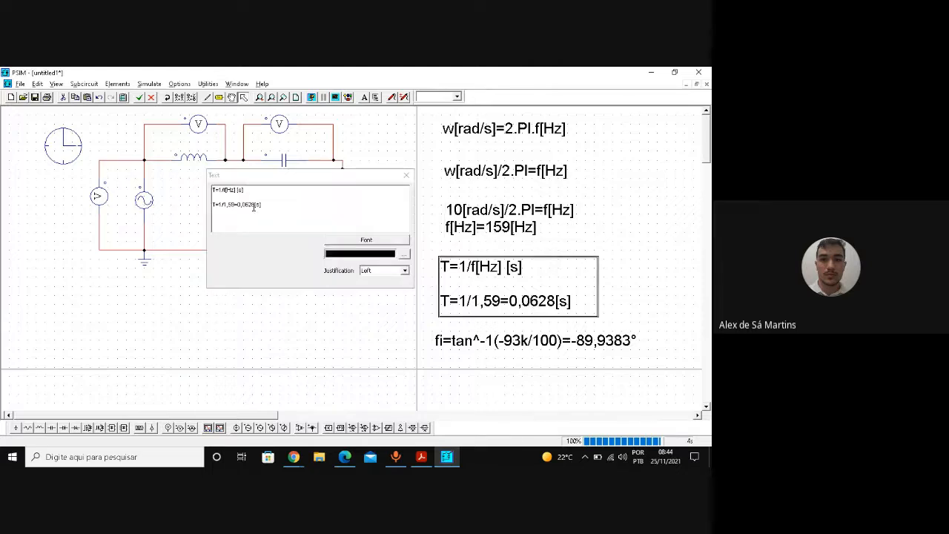
click(246, 204)
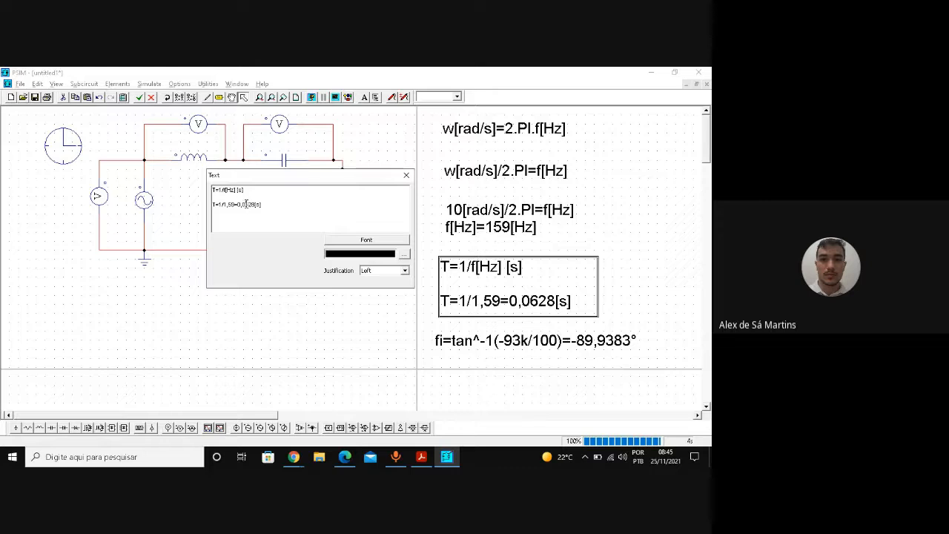
text(0)
click(407, 175)
- Set the frequency of the sinusoidal voltage source V1 to 159
double_click(147, 205)
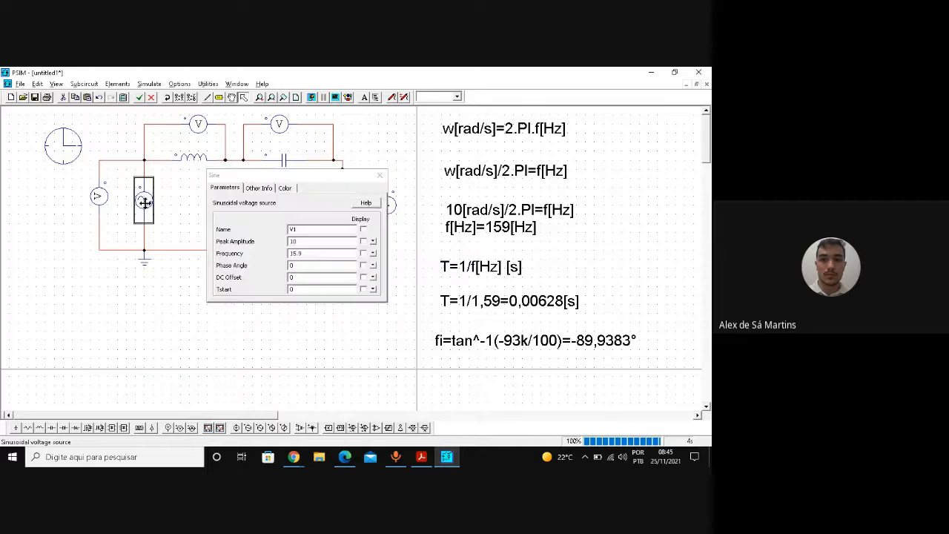
click(320, 256)
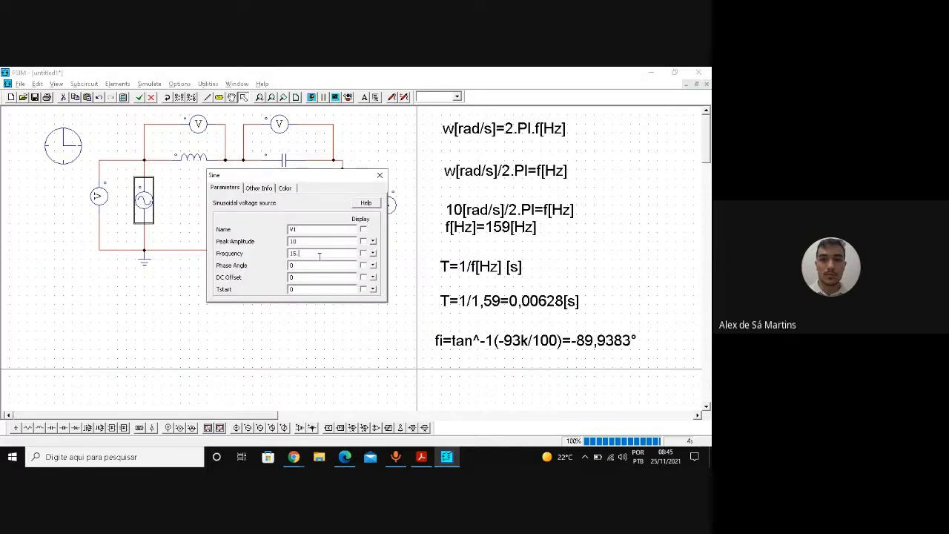
click(381, 176)
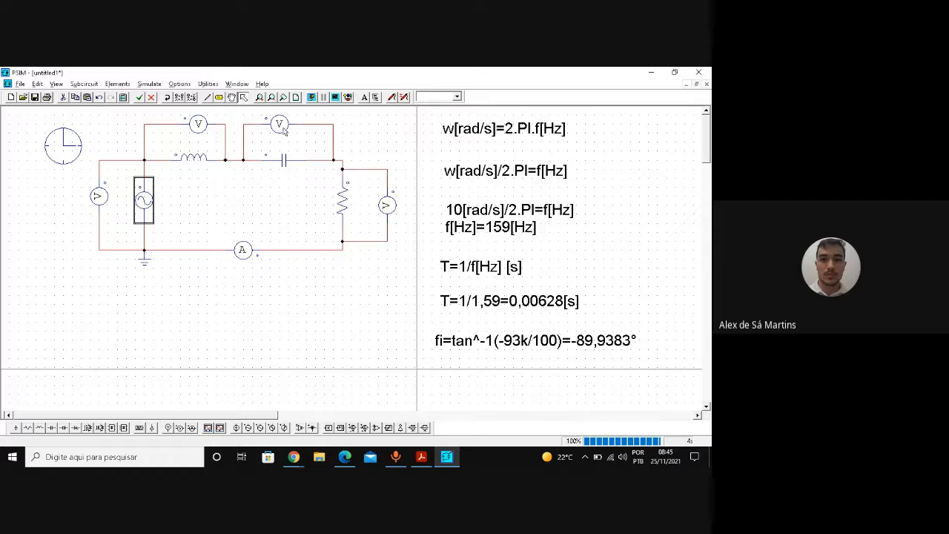
- Run the simulation, plot V_Fonte in Simview, and maximize the graph inside the Simview window
click(312, 97)
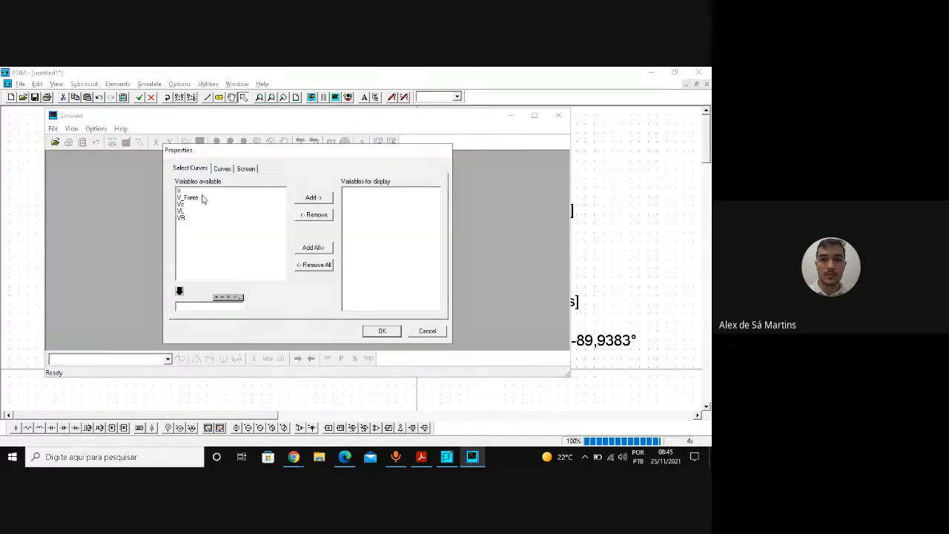
click(205, 198)
click(313, 197)
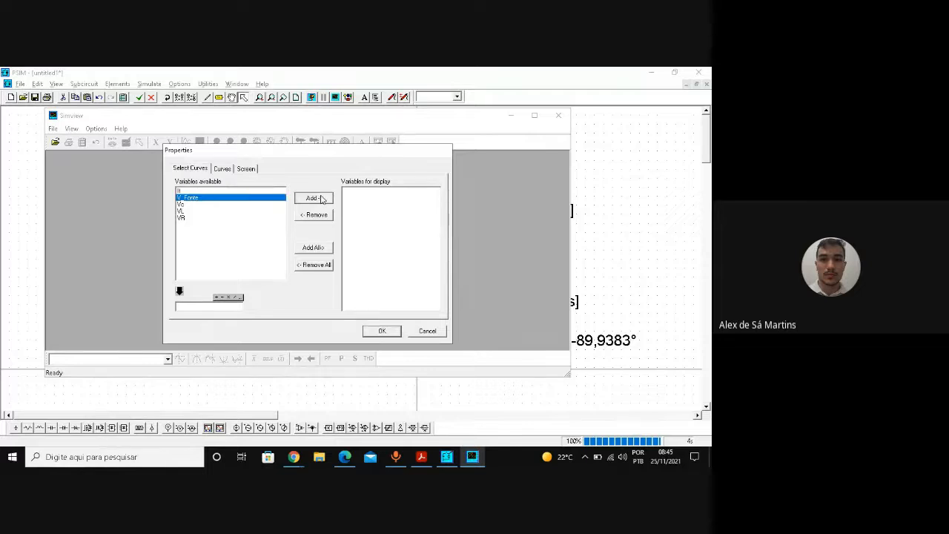
click(381, 331)
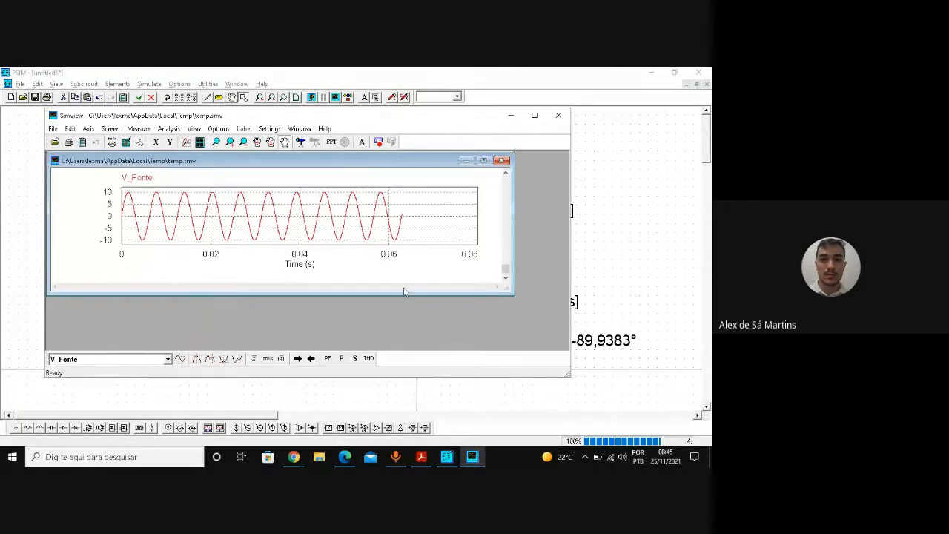
click(483, 161)
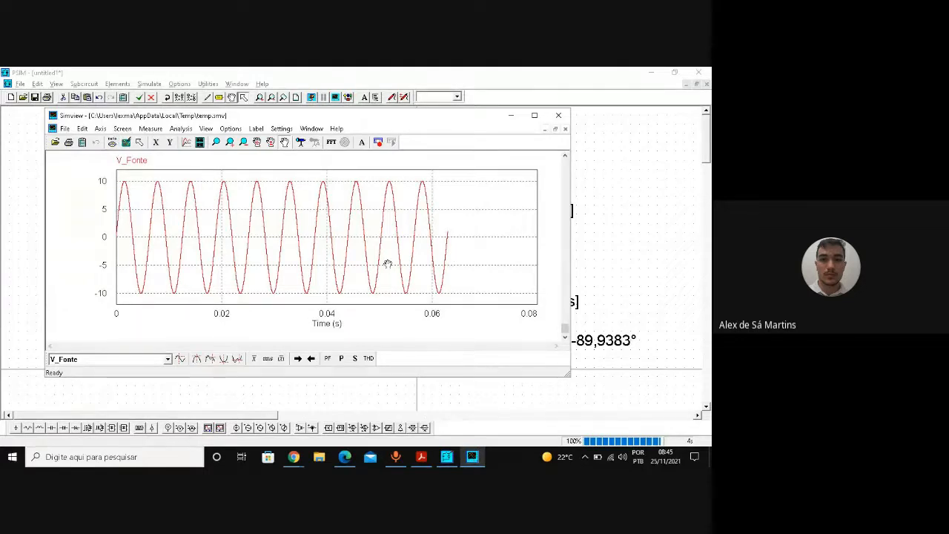
- Add Vc and VL to the Simview display, each on its own separate graph, and maximize Simview
click(199, 142)
click(216, 204)
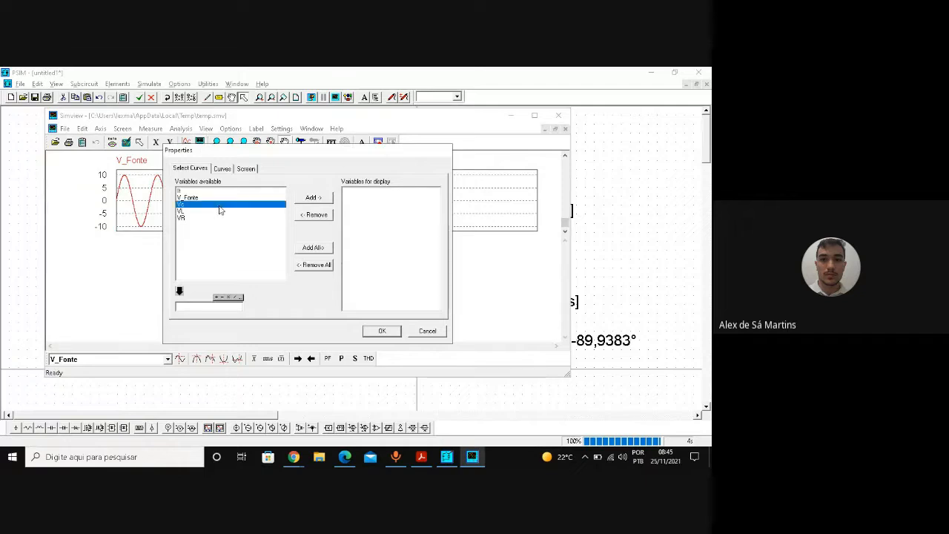
click(311, 197)
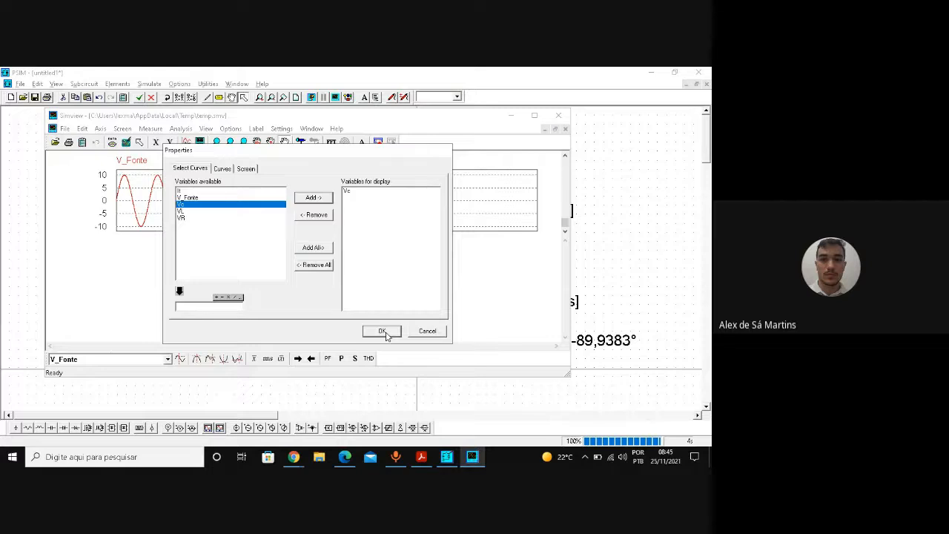
click(382, 332)
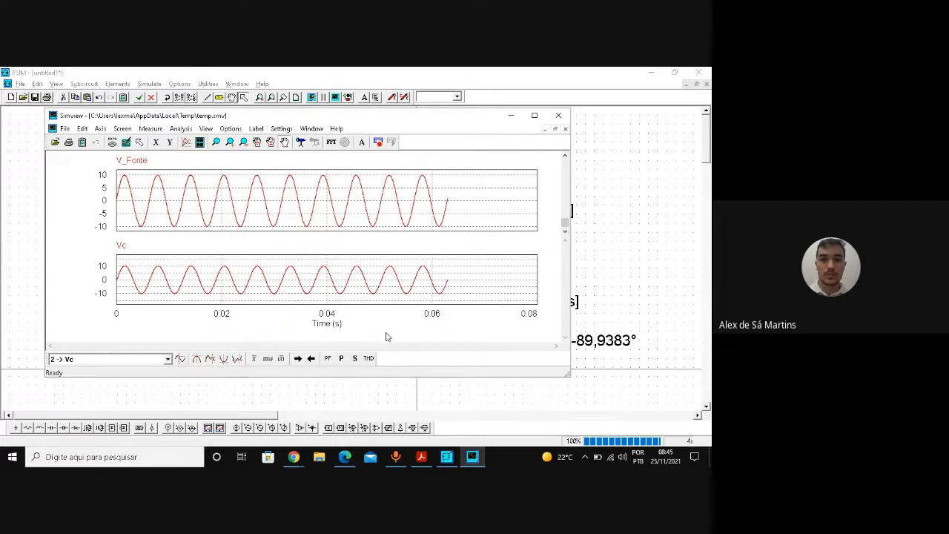
click(200, 141)
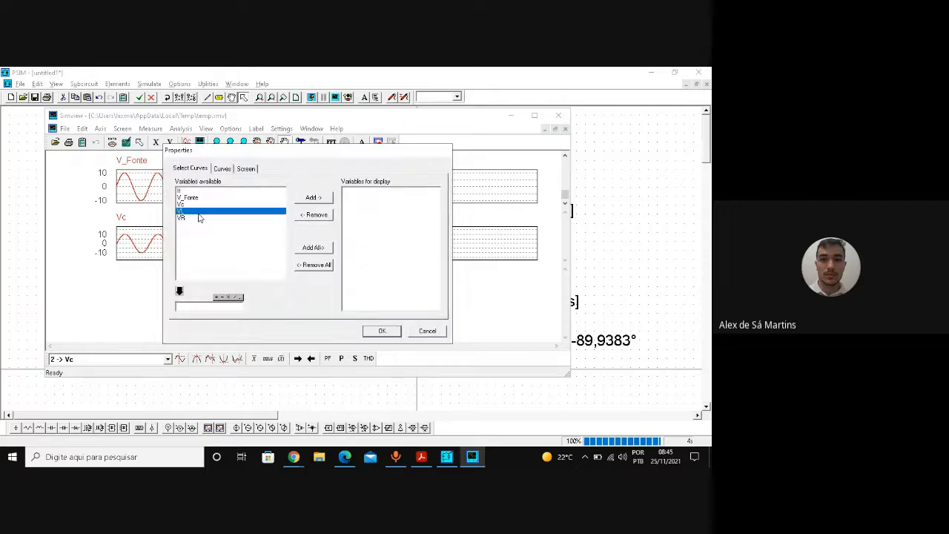
click(194, 211)
click(320, 201)
click(385, 332)
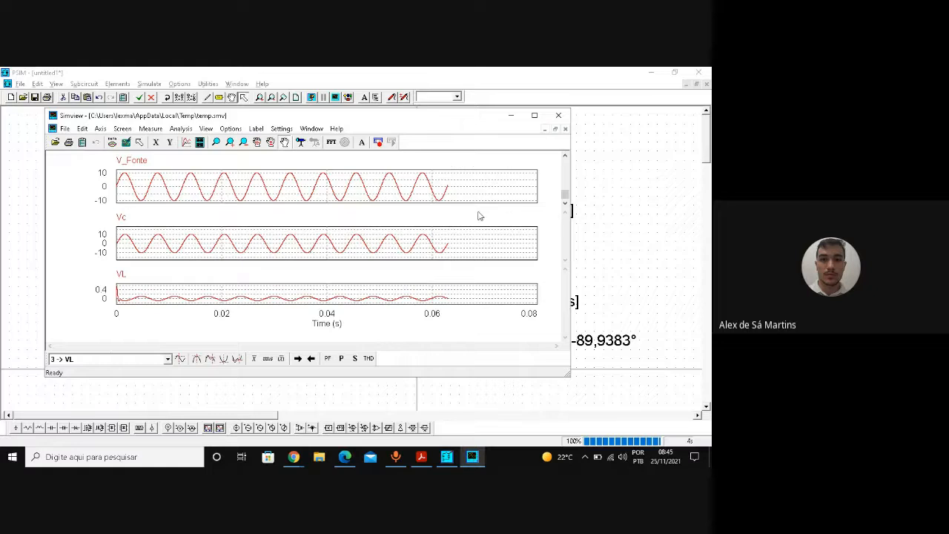
click(534, 116)
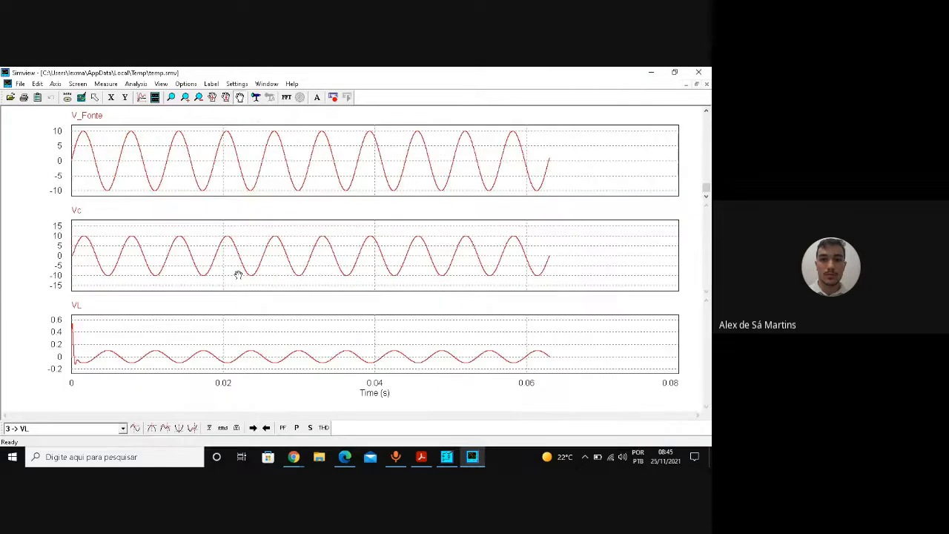
- Calculate the RMS values of the plotted voltages, add It on a separate graph, and recalculate the RMS values
click(223, 429)
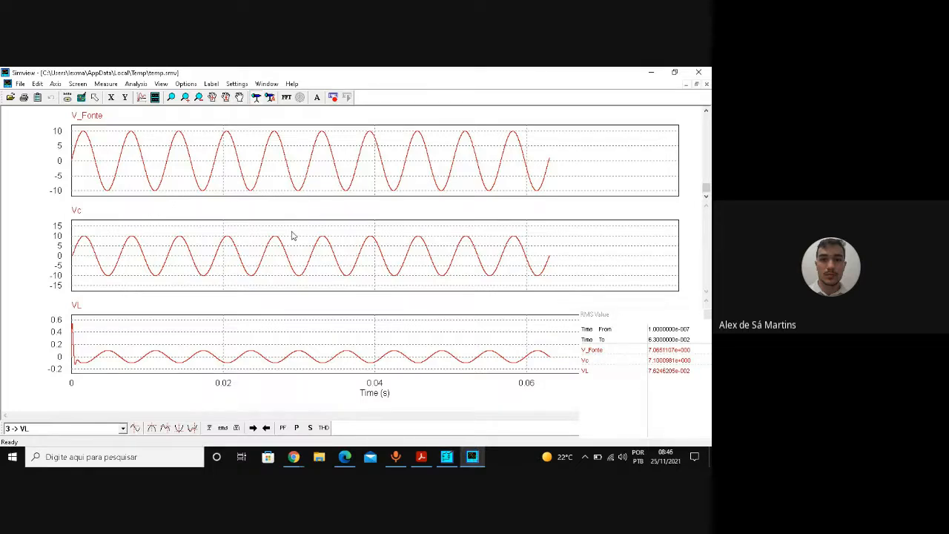
click(155, 97)
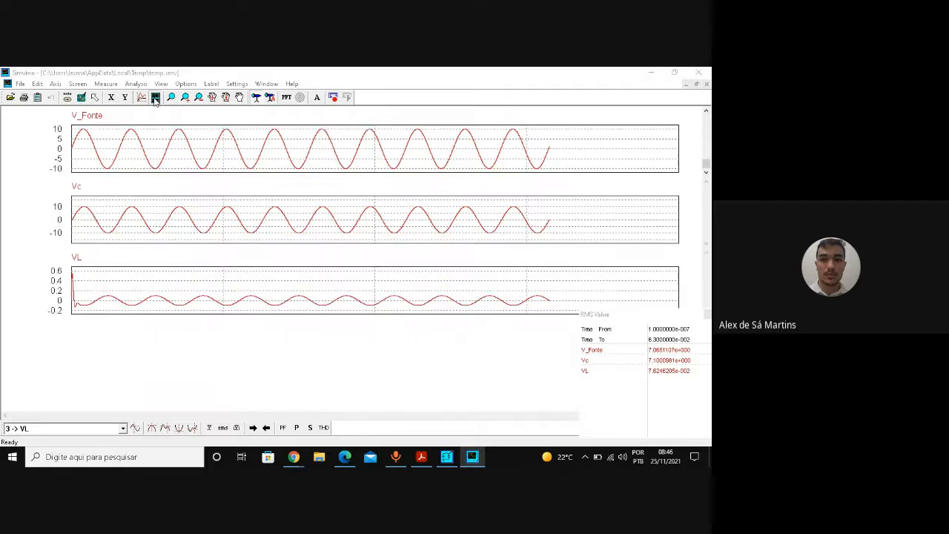
click(289, 203)
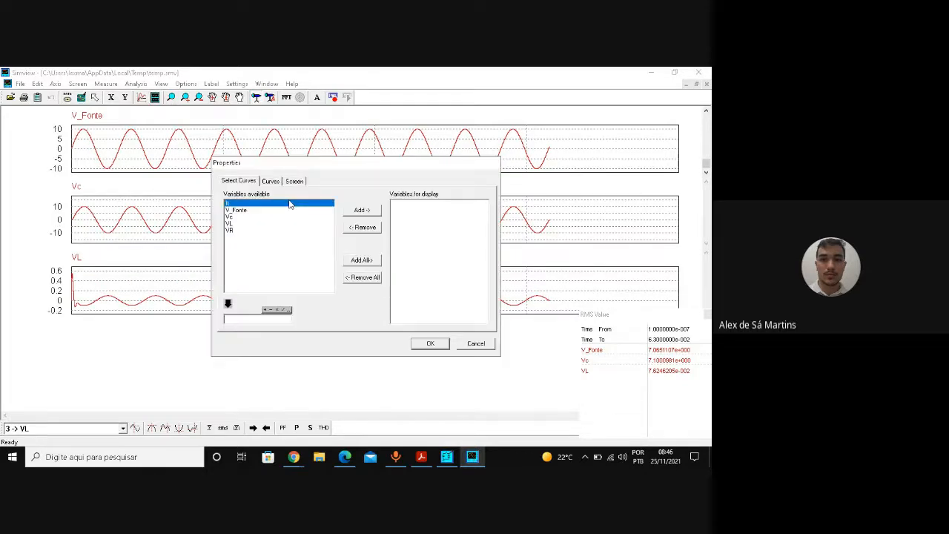
click(373, 212)
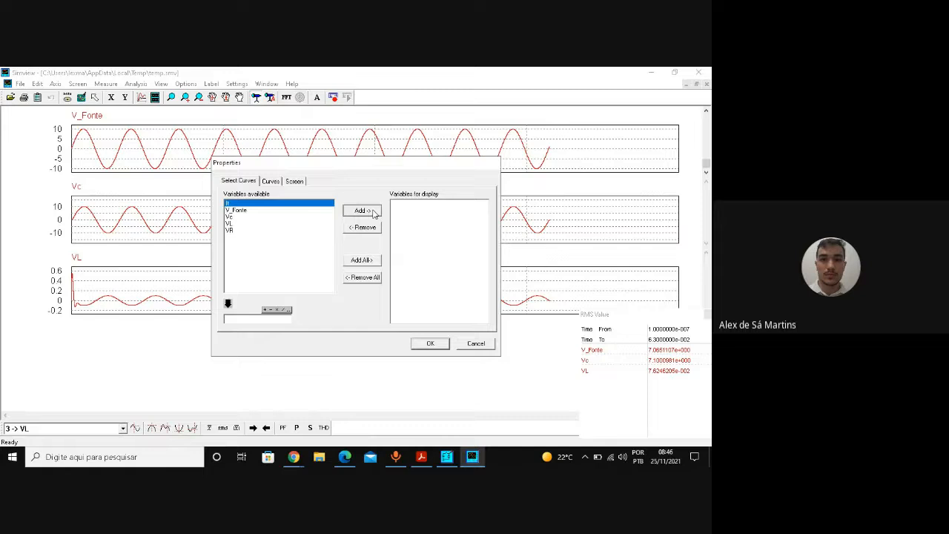
click(430, 345)
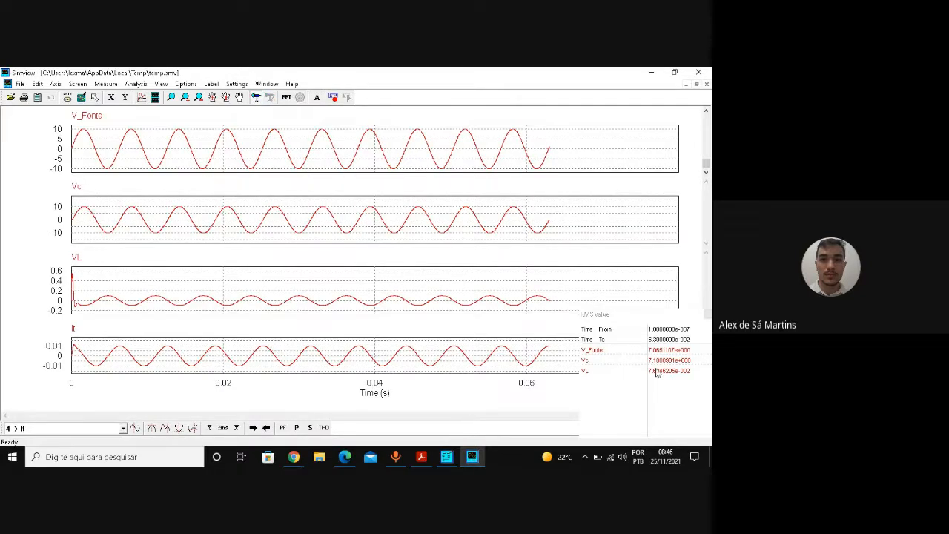
click(223, 428)
- Add VR on a separate graph, calculate the RMS values of all five curves, and close Simview
click(155, 97)
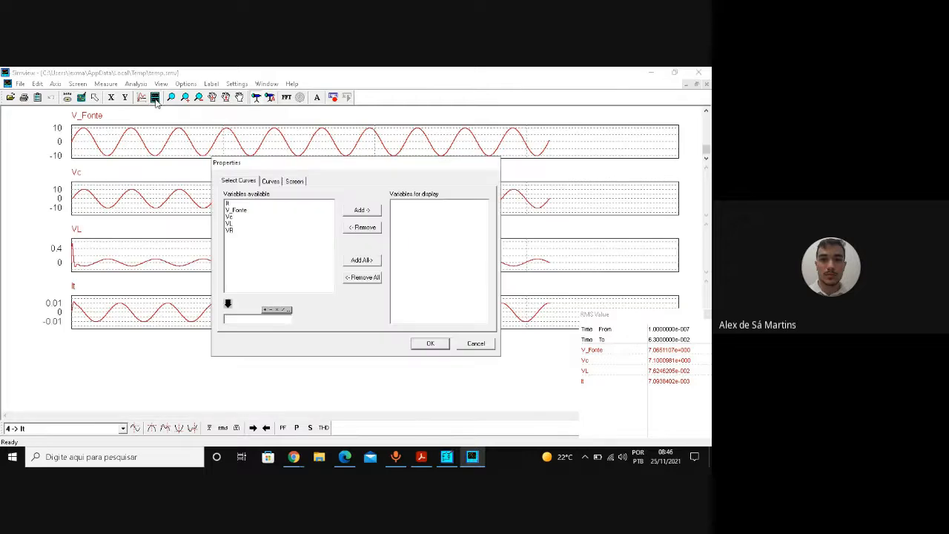
click(249, 231)
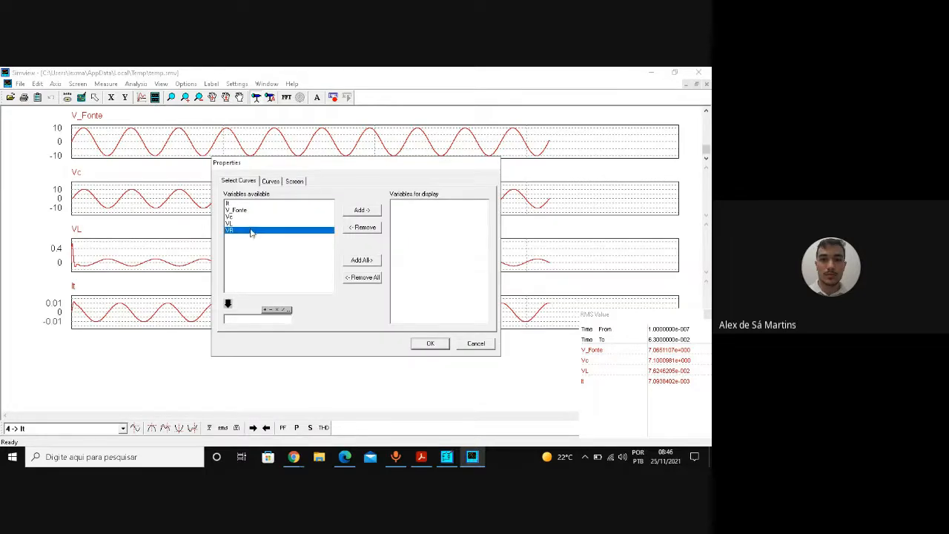
click(361, 209)
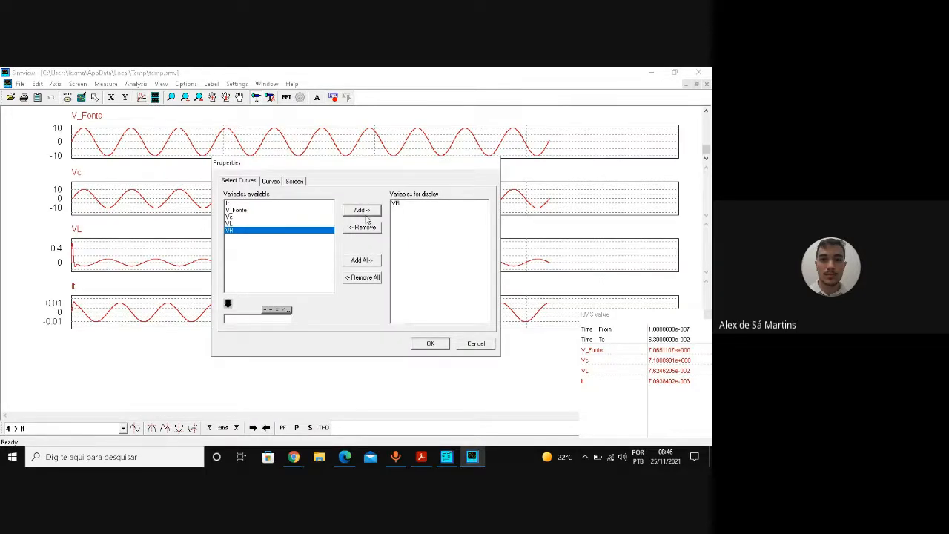
click(431, 344)
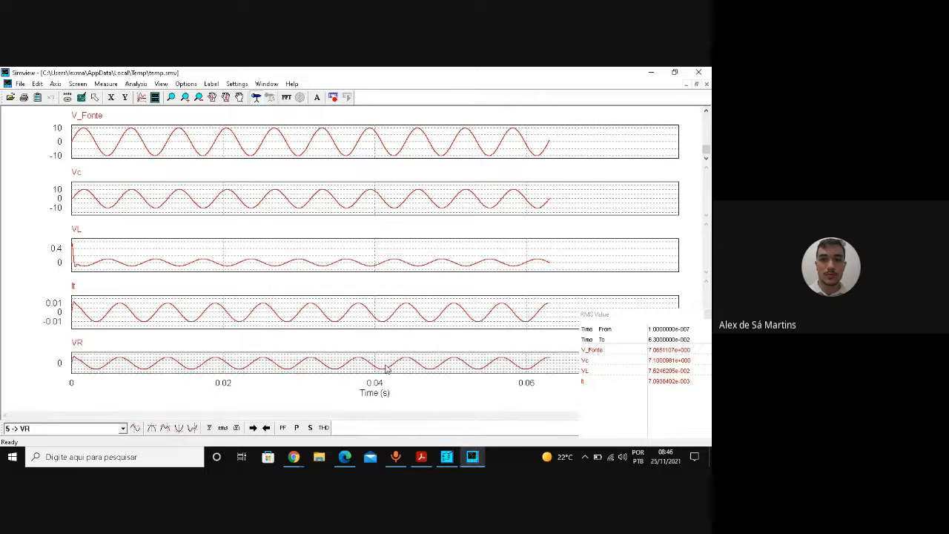
click(223, 428)
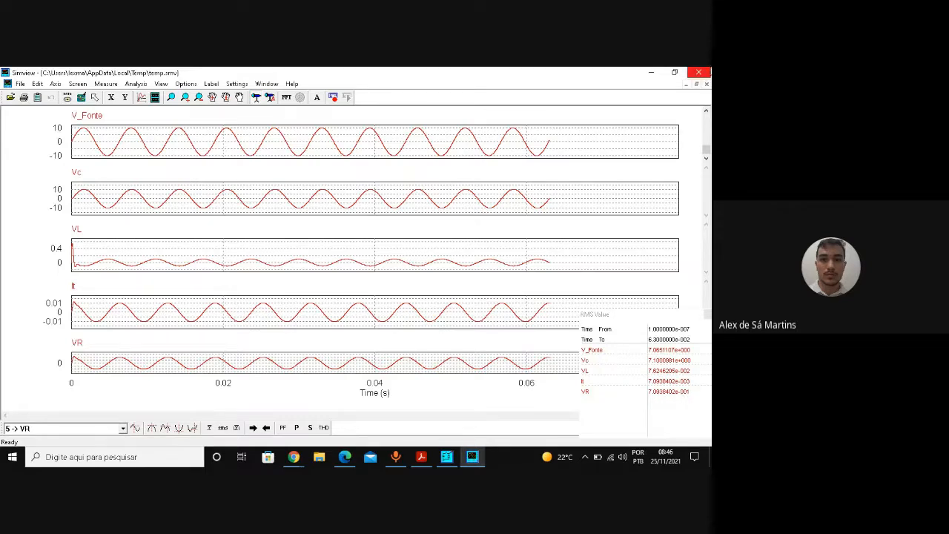
click(701, 72)
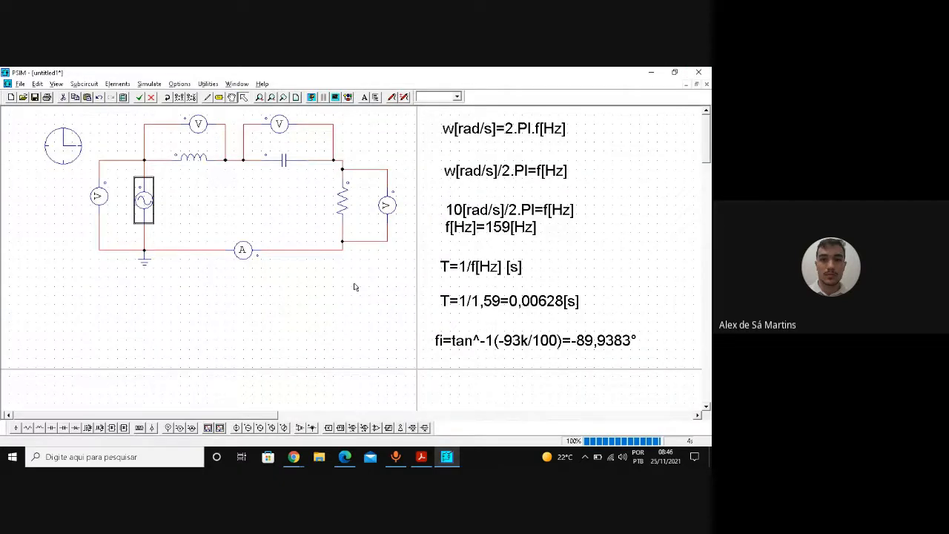
- Examine the series RLC table in filtropassivo.pdf down to the 1M rad/s row for the remaining angular frequencies
click(421, 457)
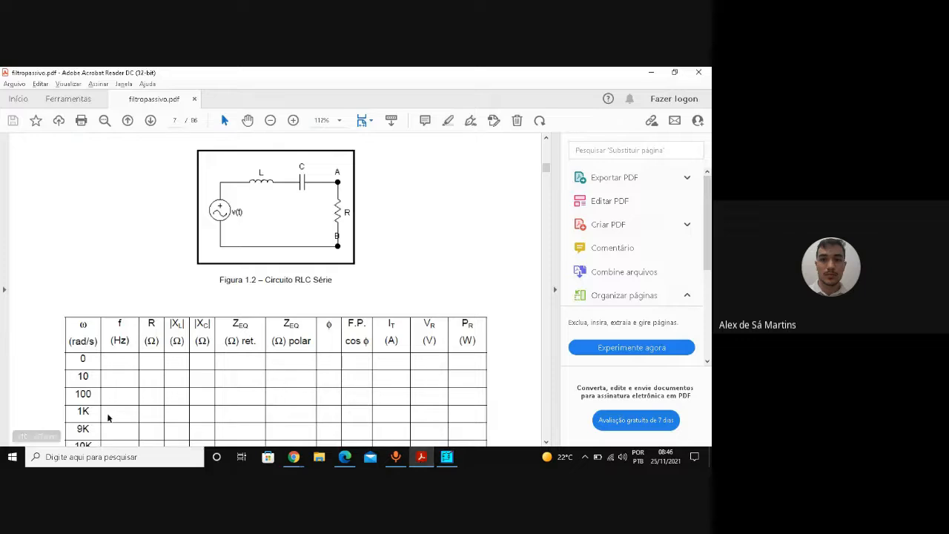
click(546, 442)
click(546, 442)
click(546, 442)
click(546, 441)
click(546, 441)
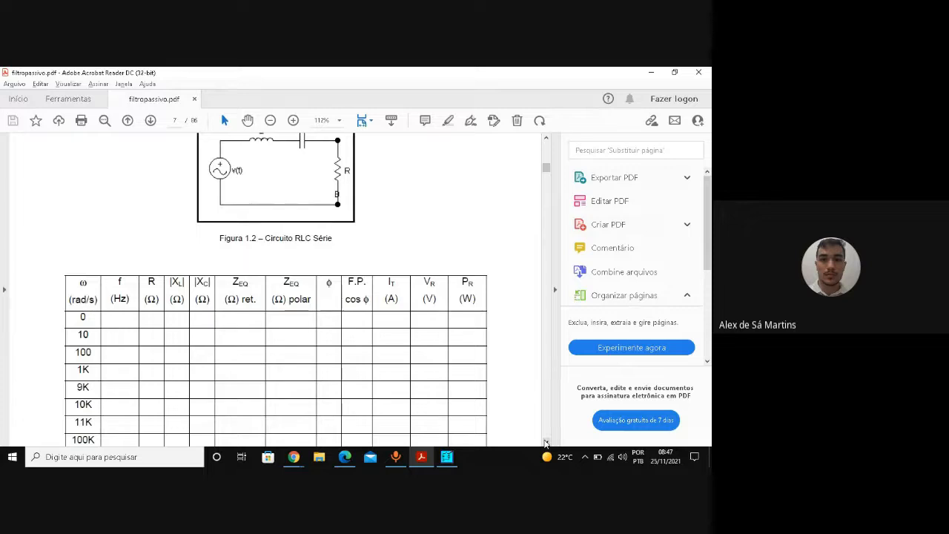
click(546, 442)
click(546, 442)
click(546, 442)
click(546, 442)
click(546, 442)
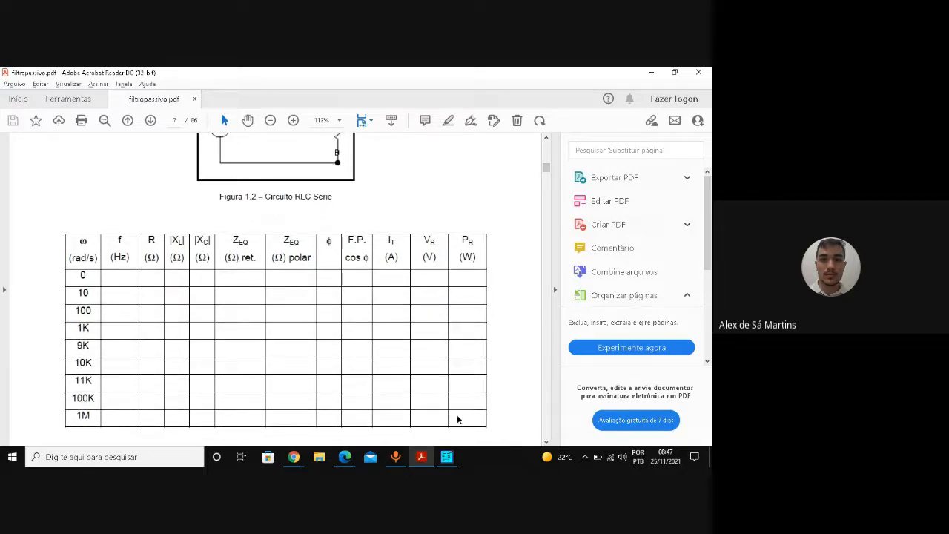
- Return to PSIM and set the frequency of the sinusoidal voltage source V1 to 1590
click(446, 456)
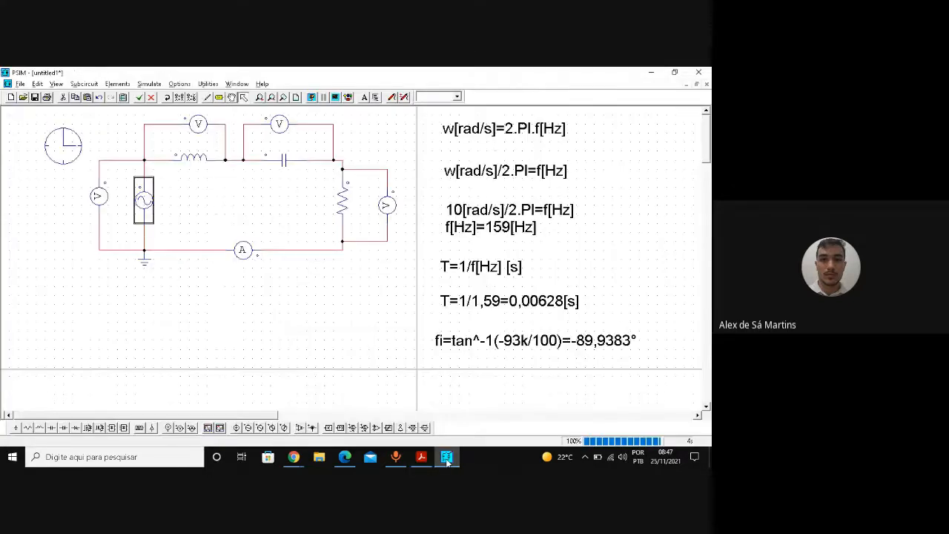
double_click(140, 204)
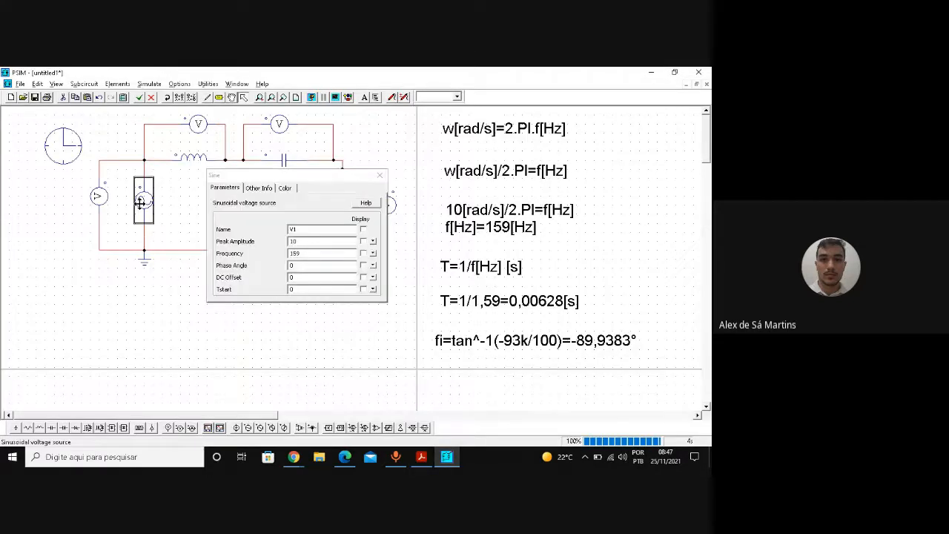
click(312, 253)
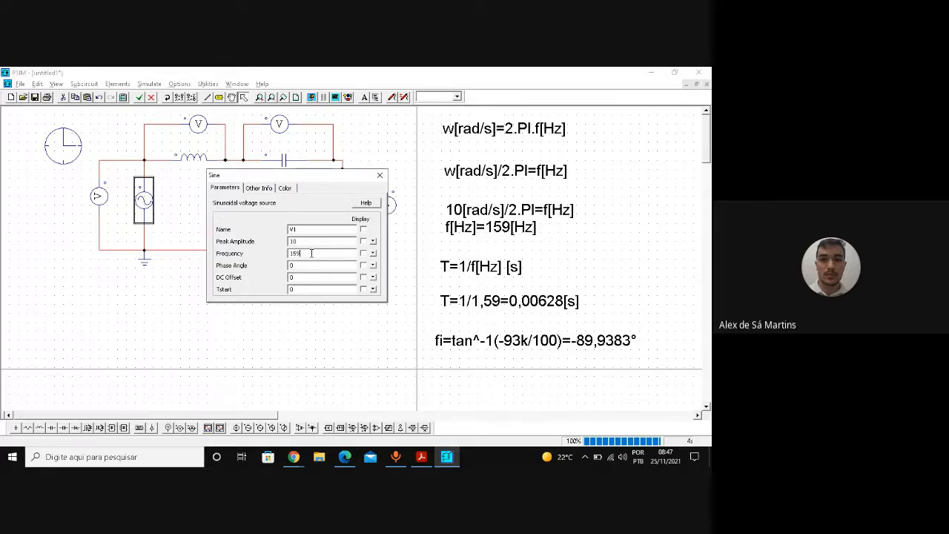
text(0)
click(380, 175)
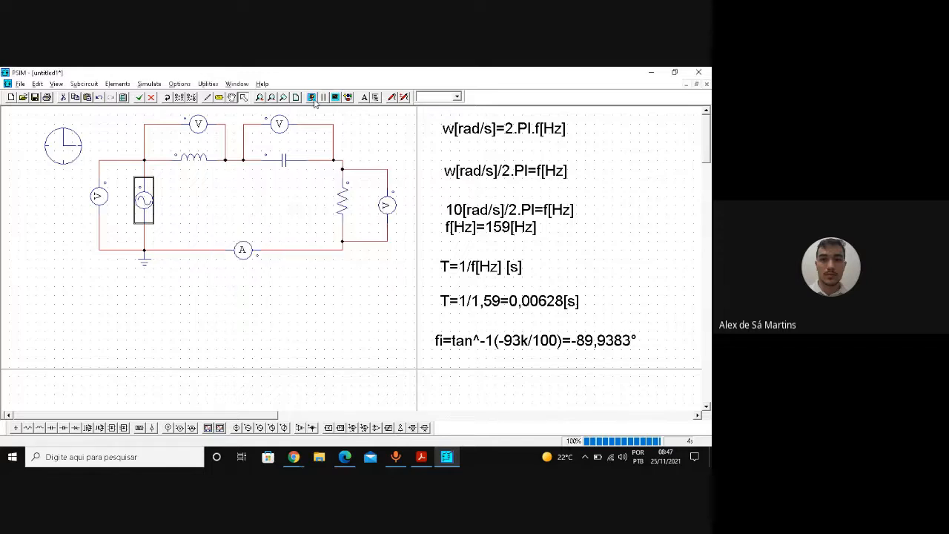
- Run the simulation and plot Vc, VL and VR together in one Simview graph
click(312, 98)
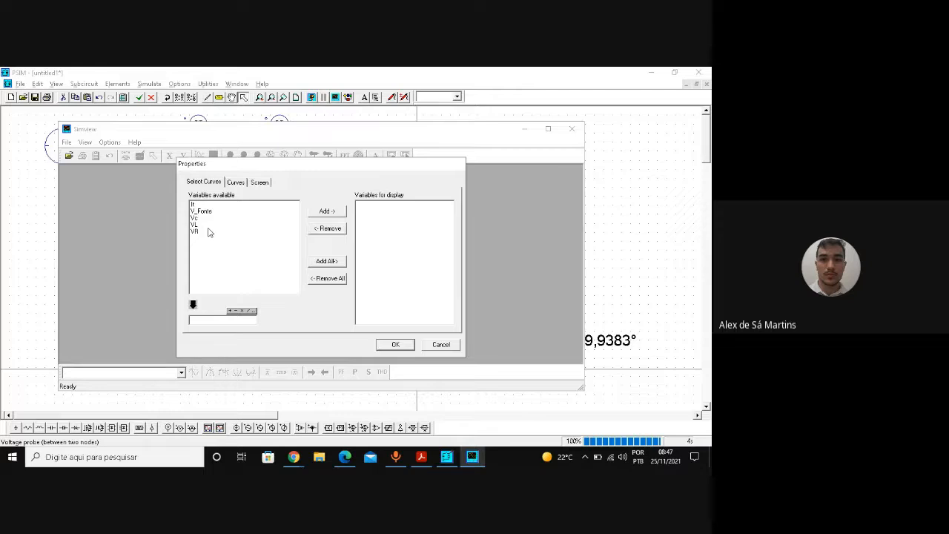
click(210, 232)
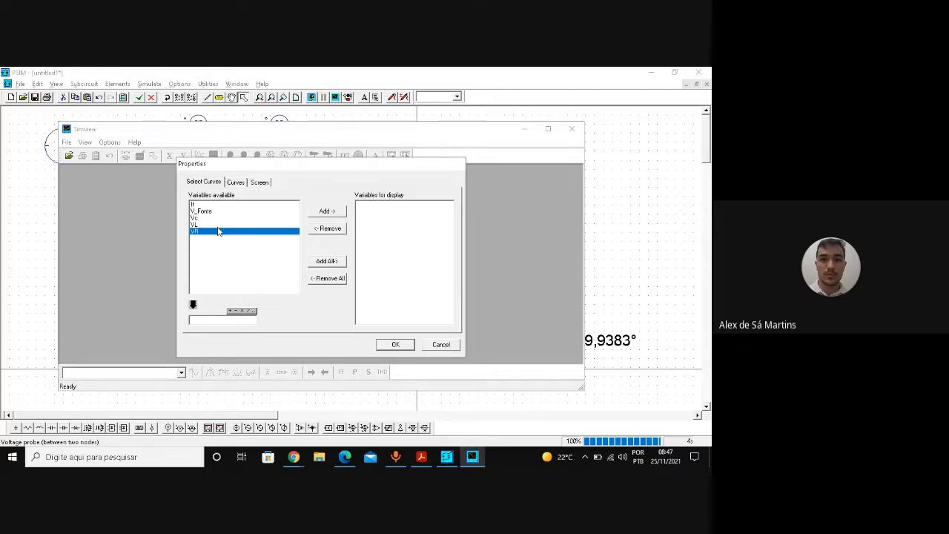
drag(220, 232, 228, 218)
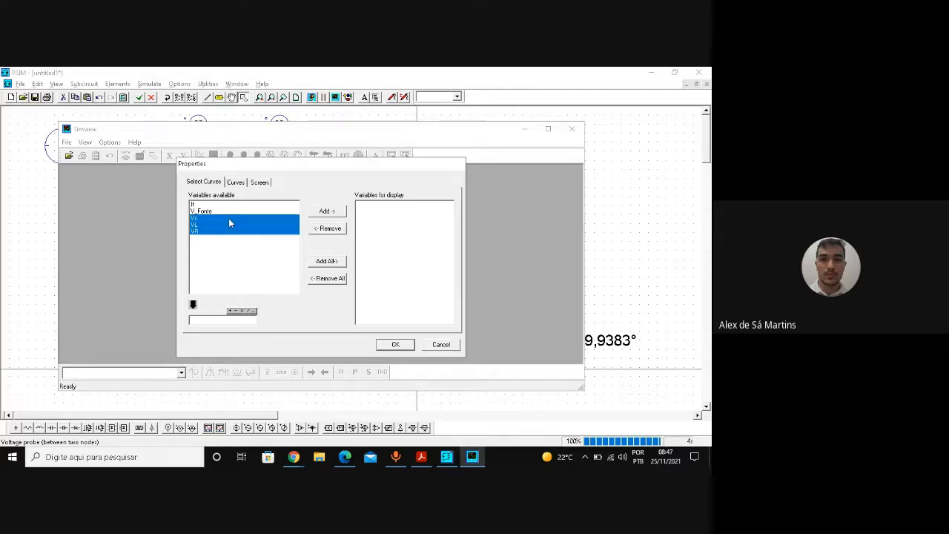
click(324, 214)
click(394, 344)
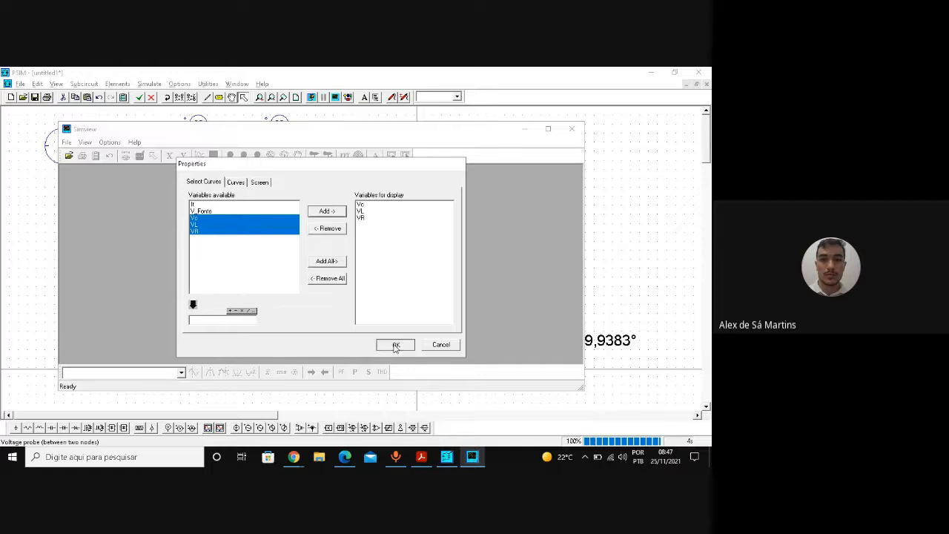
- Maximize Simview, zoom in on several cycles between about 0.023 and 0.027 s, and calculate the RMS values of Vc, VL and VR
click(497, 174)
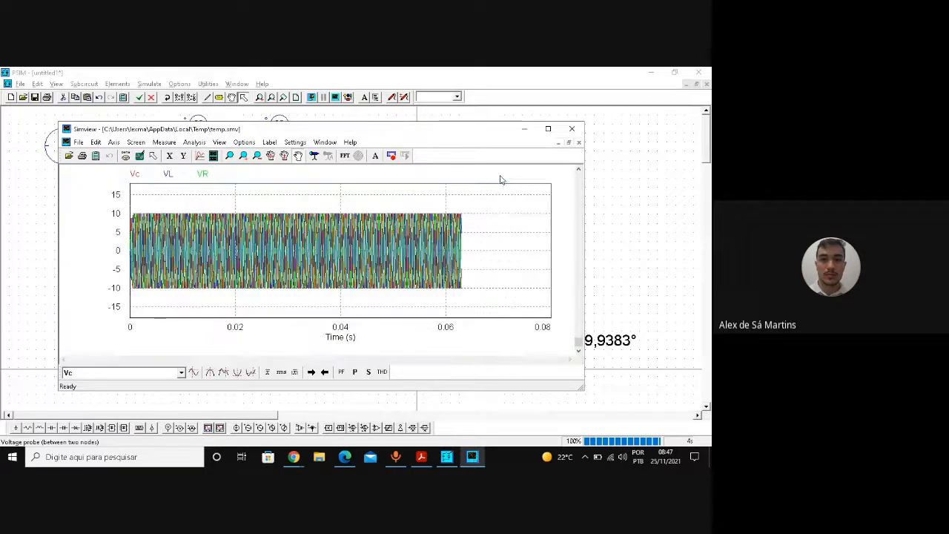
click(548, 131)
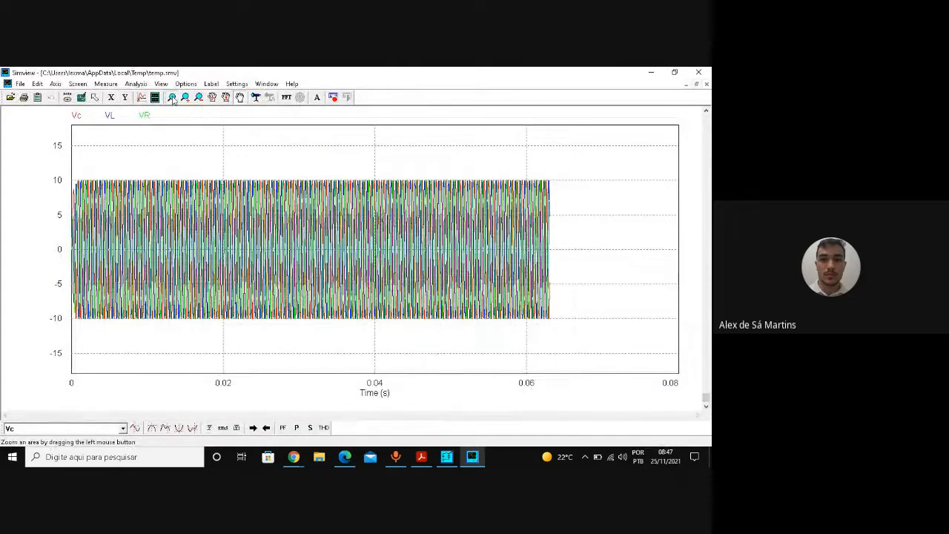
click(171, 97)
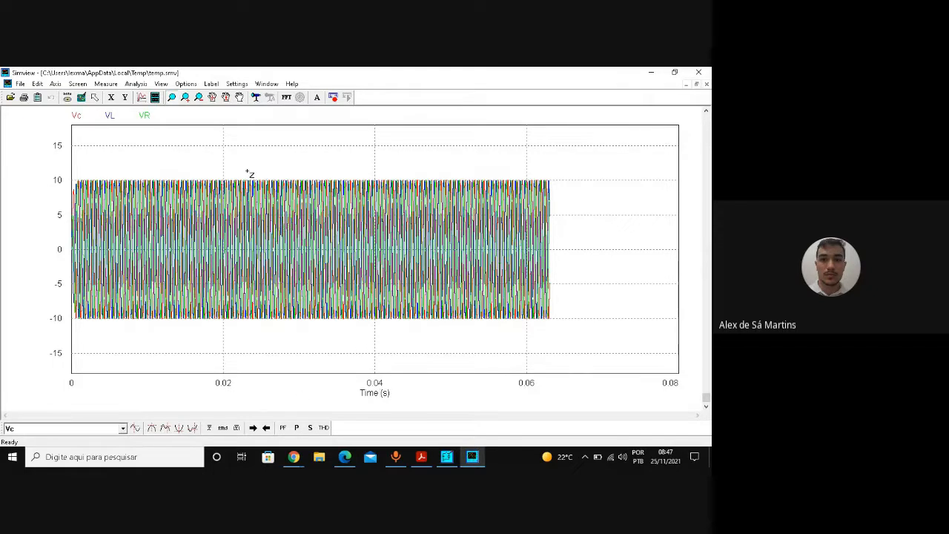
mouse_move(247, 171)
mouse_down()
mouse_move(310, 321)
mouse_move(349, 328)
mouse_move(292, 324)
mouse_move(275, 334)
mouse_up()
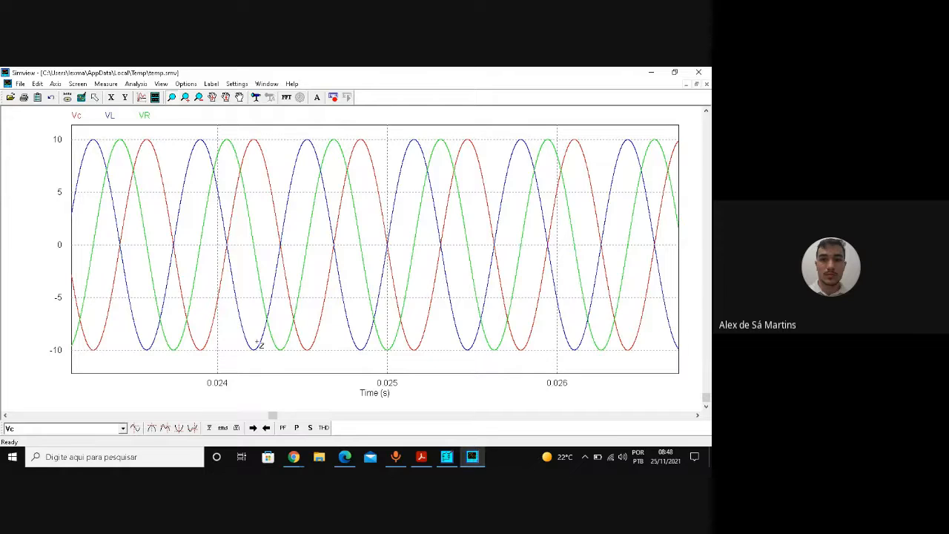
click(225, 431)
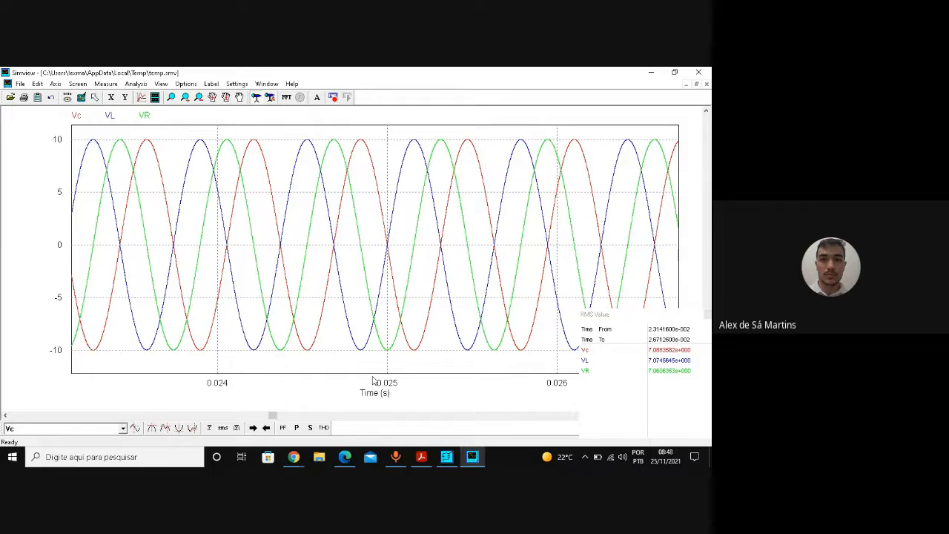
- Check the PSIM circuit and the series RLC table in filtropassivo.pdf against the Simview waveforms
click(447, 458)
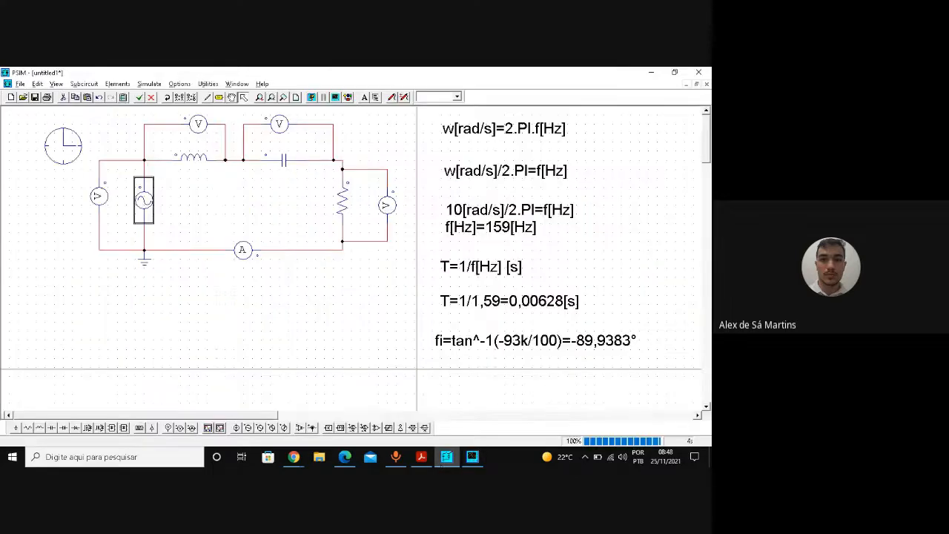
click(423, 458)
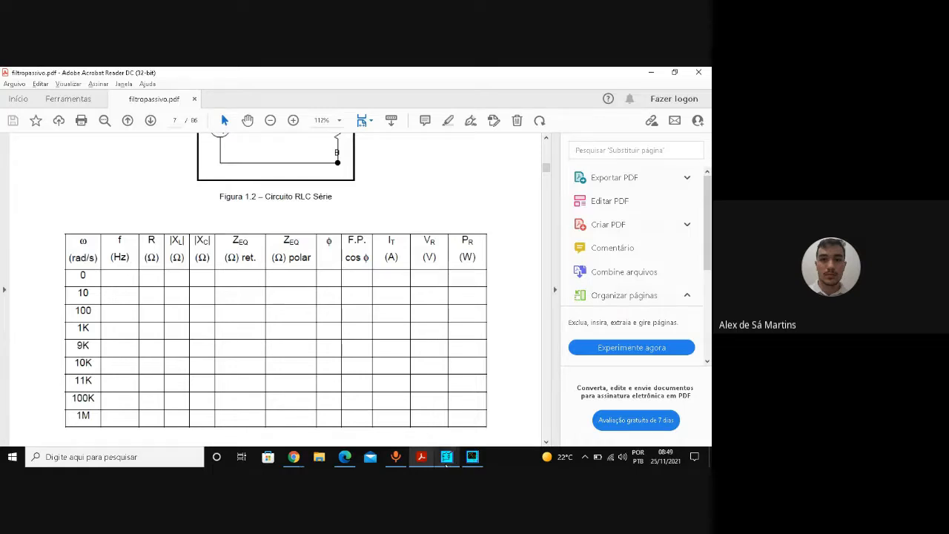
mouse_move(446, 464)
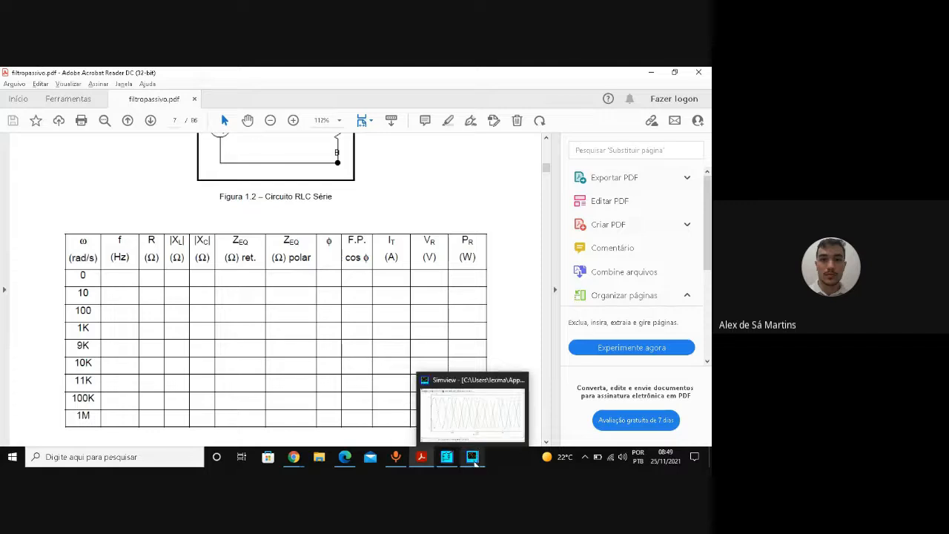
click(474, 460)
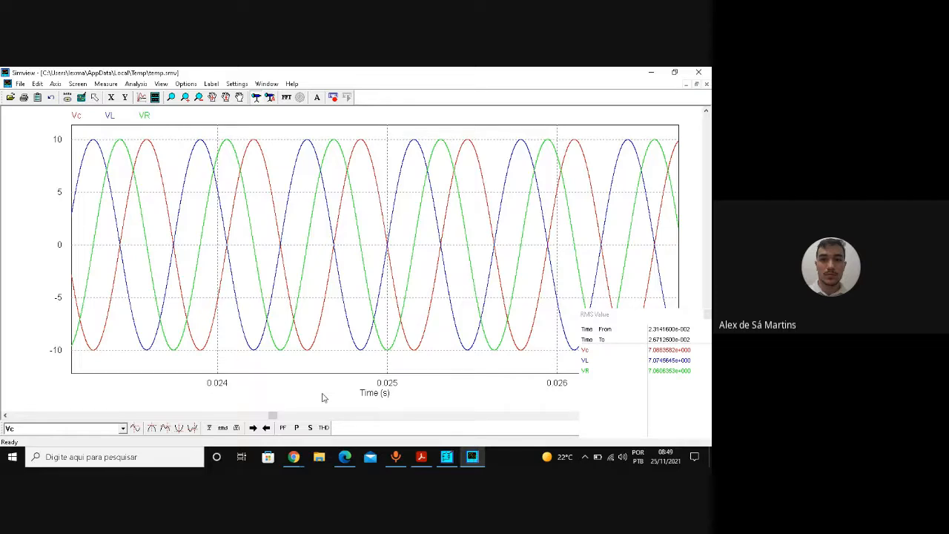
- Switch to filtropassivo.pdf and examine the series RLC resonance frequency formulas in rad/s and Hz in section 2.1
click(421, 457)
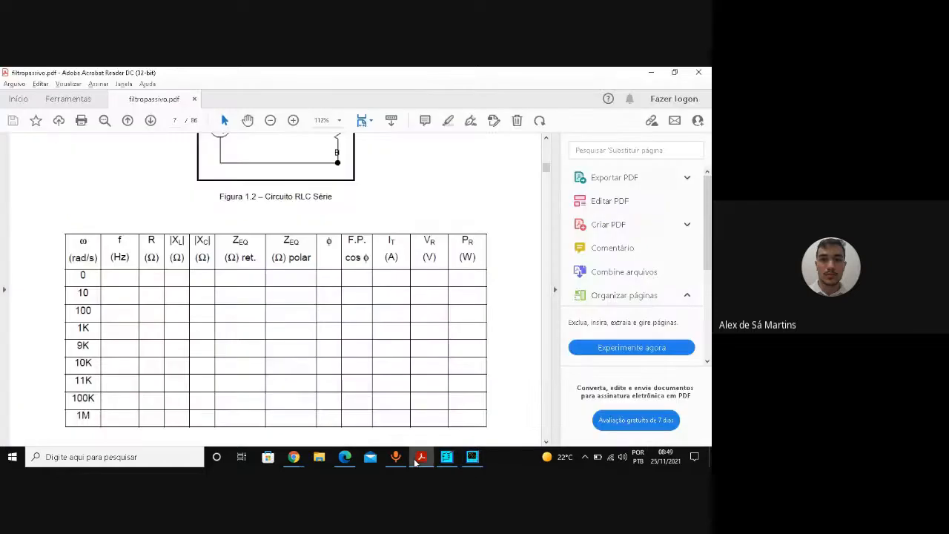
scroll(517, 284, down, 10)
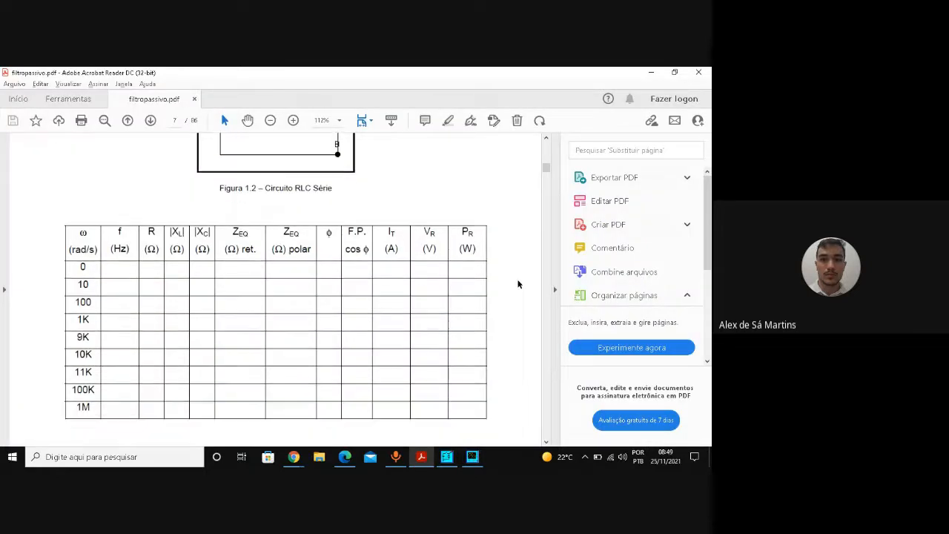
scroll(517, 284, down, 10)
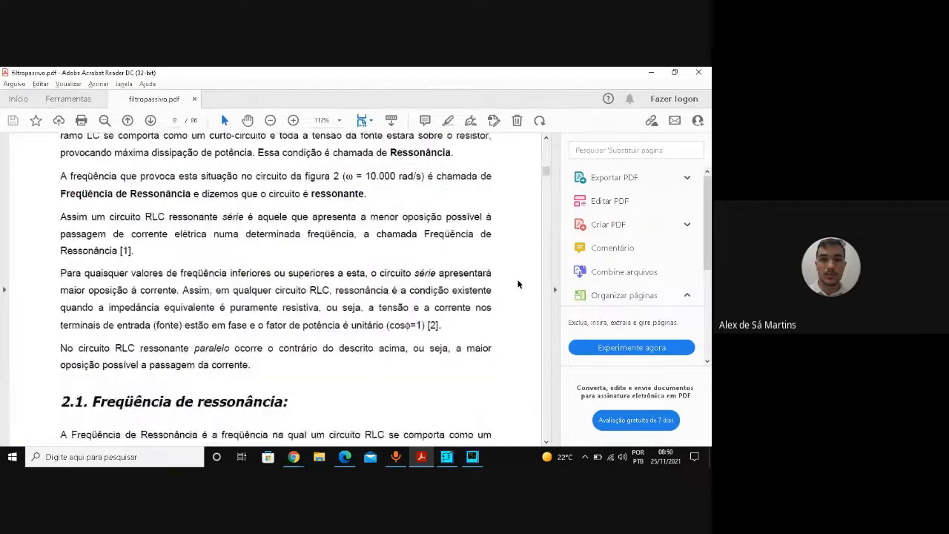
scroll(517, 284, down, 5)
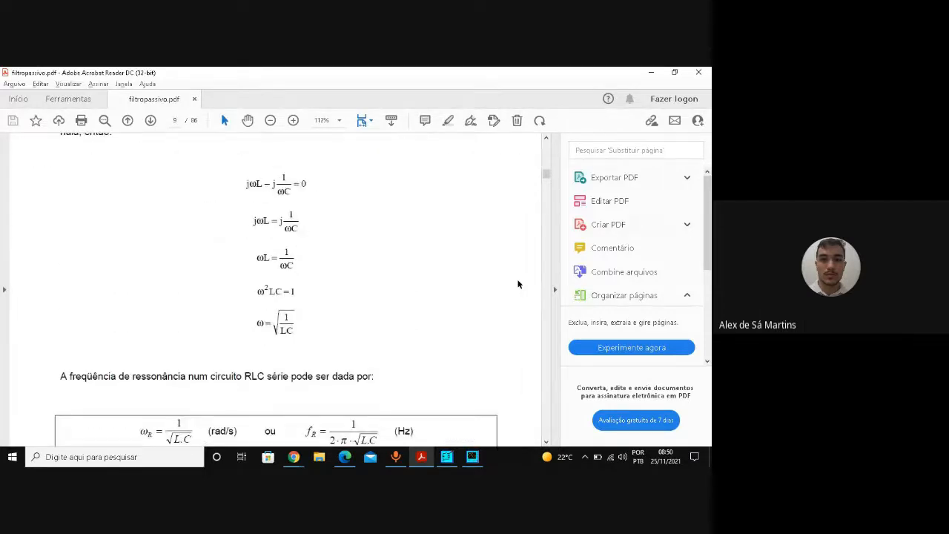
scroll(517, 284, down, 1)
scroll(518, 284, down, 1)
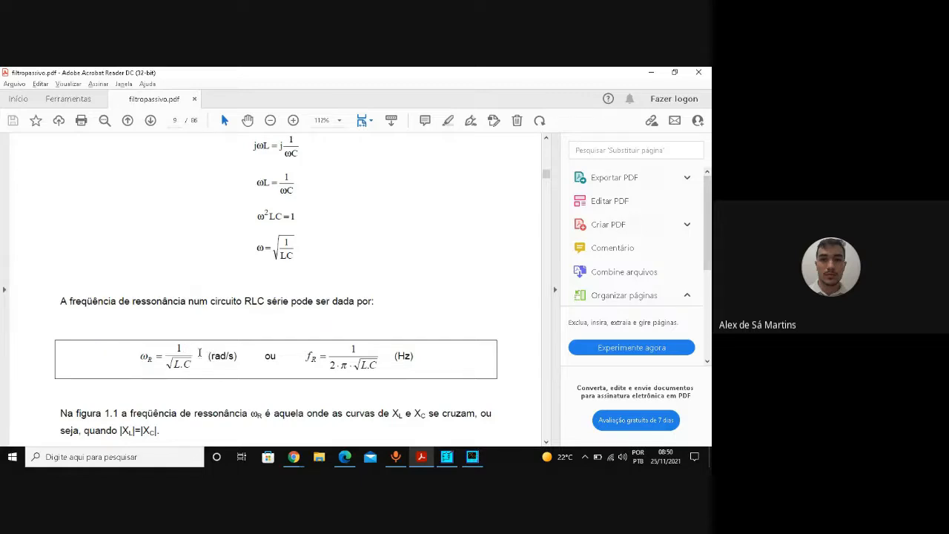
drag(66, 300, 187, 305)
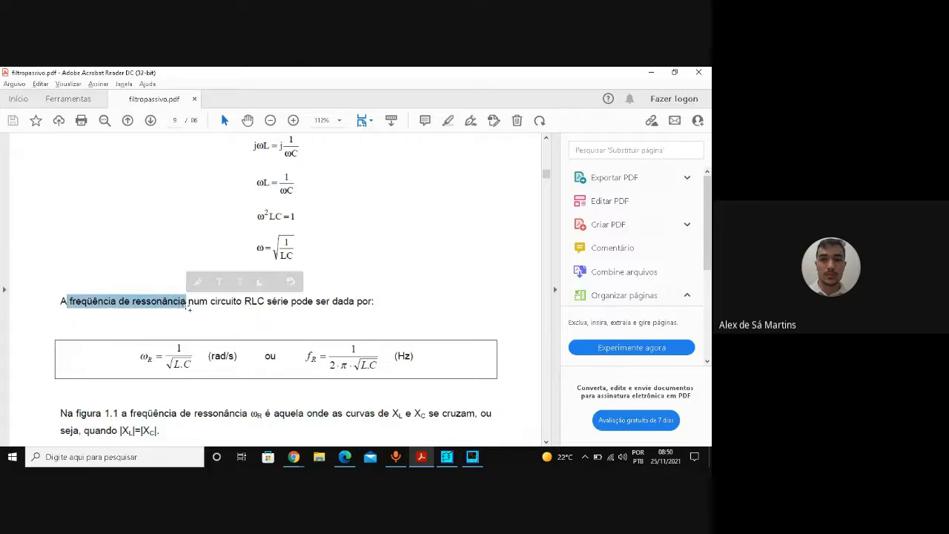
drag(207, 355, 254, 357)
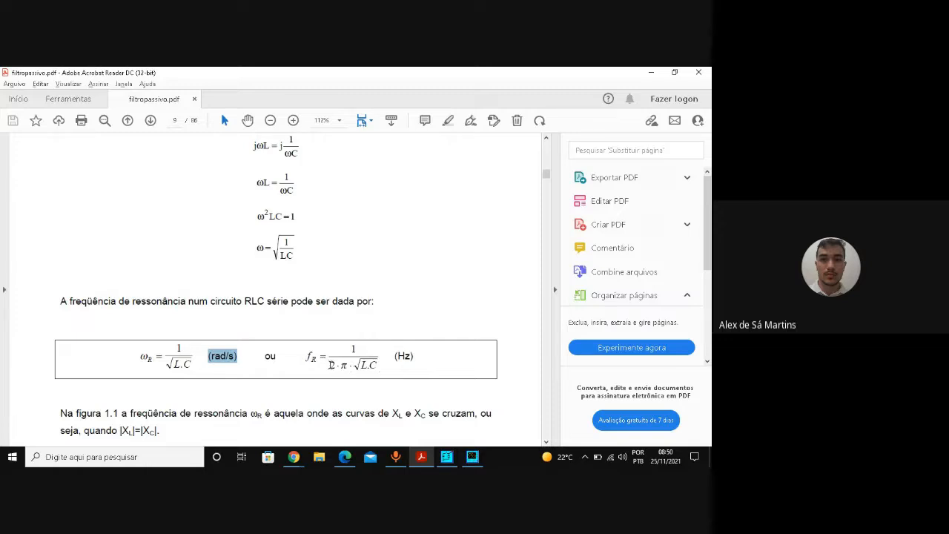
drag(329, 365, 355, 363)
click(382, 365)
drag(416, 356, 394, 356)
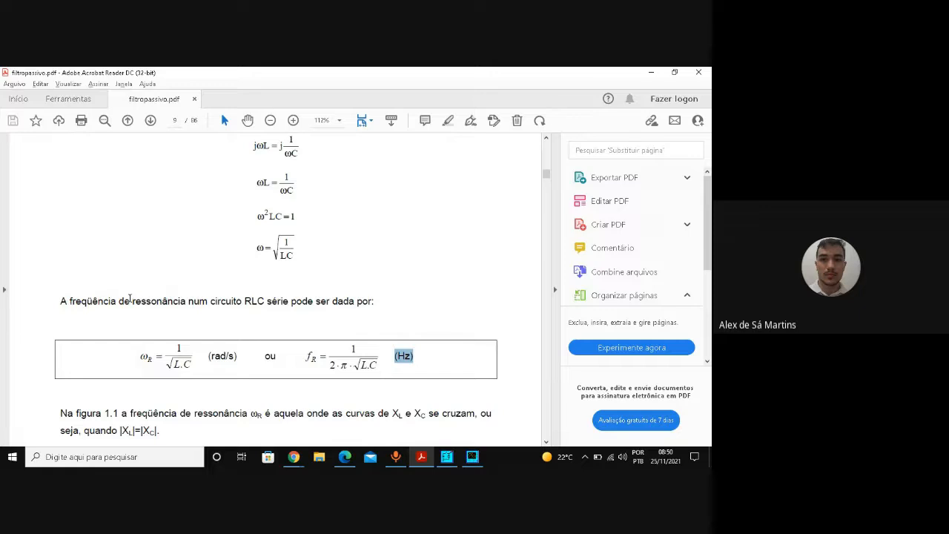
drag(130, 298, 198, 313)
click(229, 314)
- Review the series resonance condition Zeq = R and the derivation of the resonance frequency formula in filtropassivo.pdf
click(545, 139)
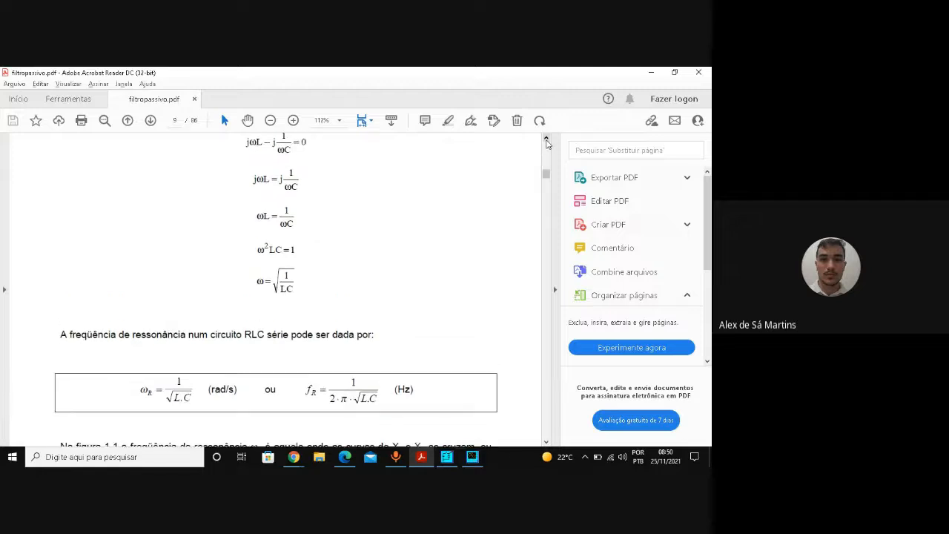
click(546, 139)
click(546, 139)
click(547, 140)
click(547, 139)
click(546, 140)
click(546, 139)
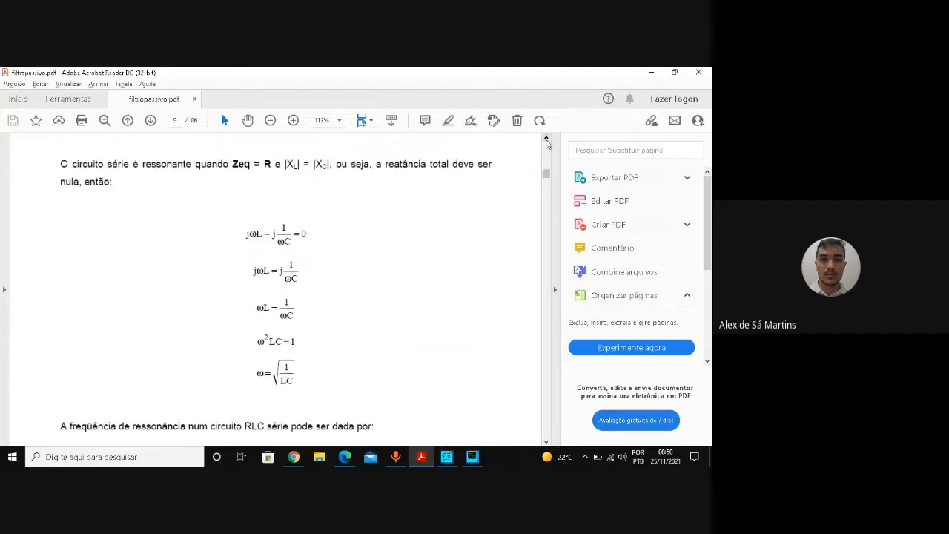
click(547, 140)
click(547, 139)
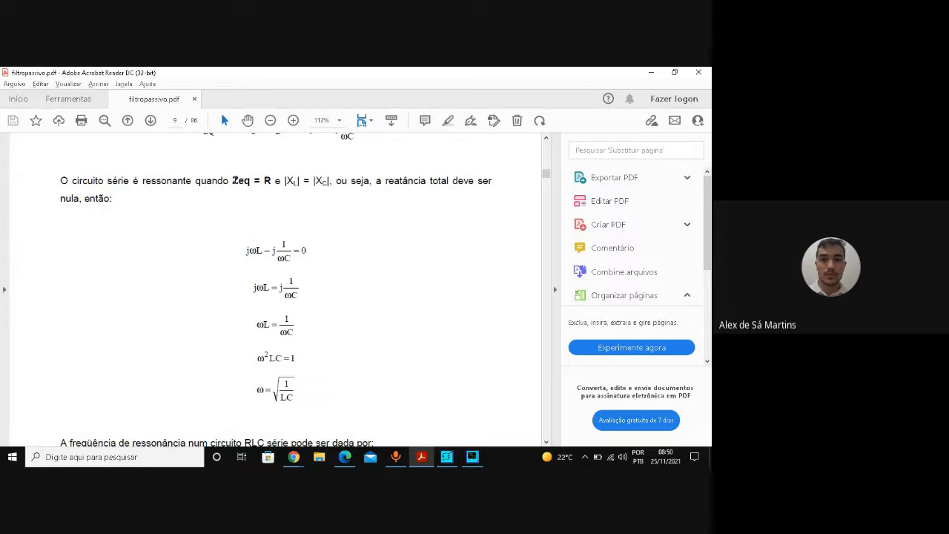
drag(232, 179, 271, 184)
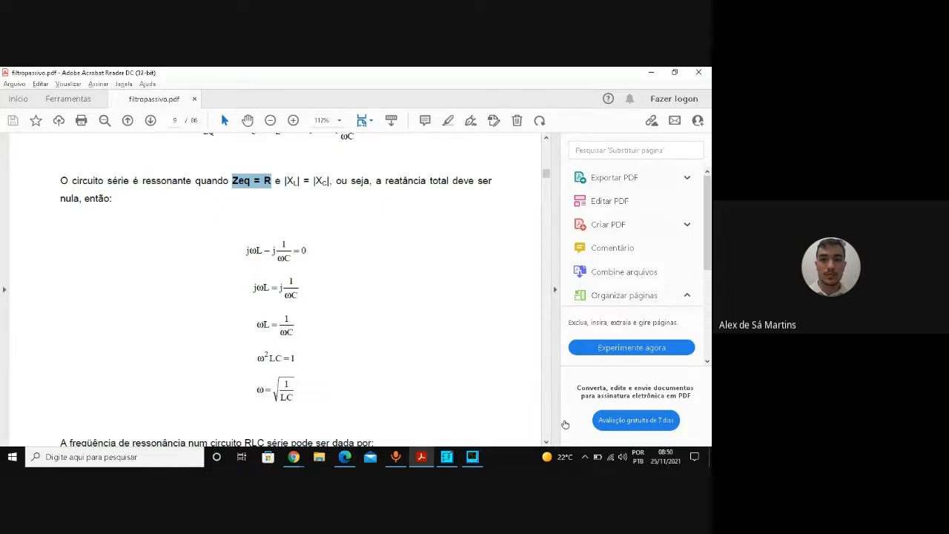
click(546, 444)
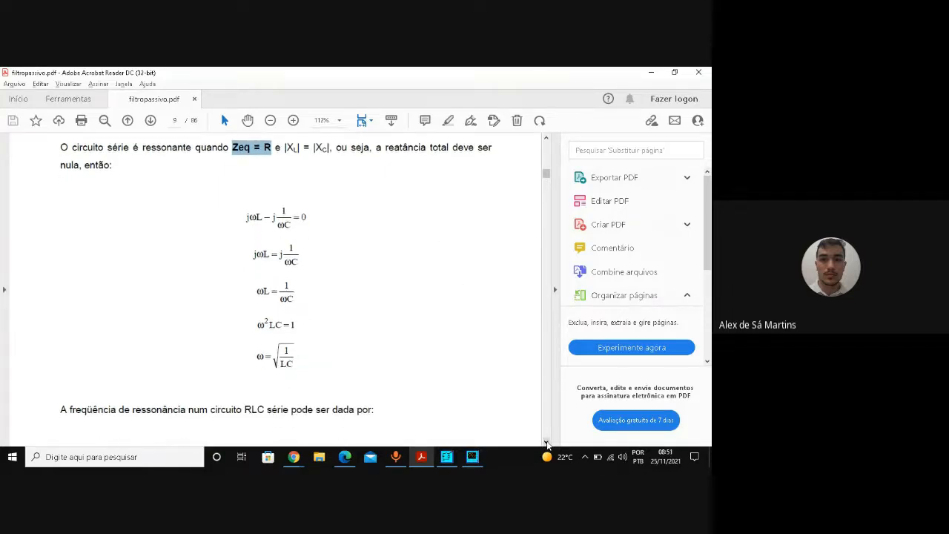
click(547, 443)
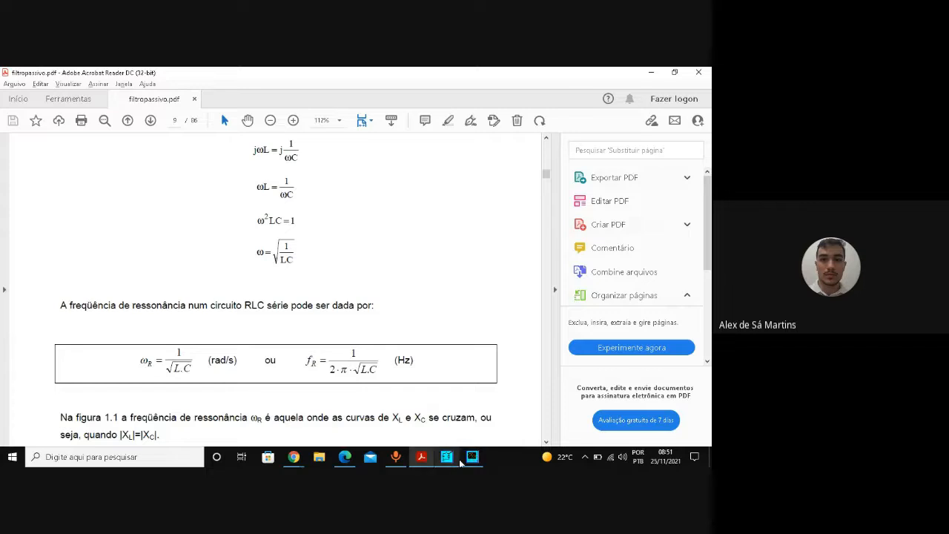
- Return to PSIM and begin a new text note with "w[rad/s]=1/("
mouse_move(477, 461)
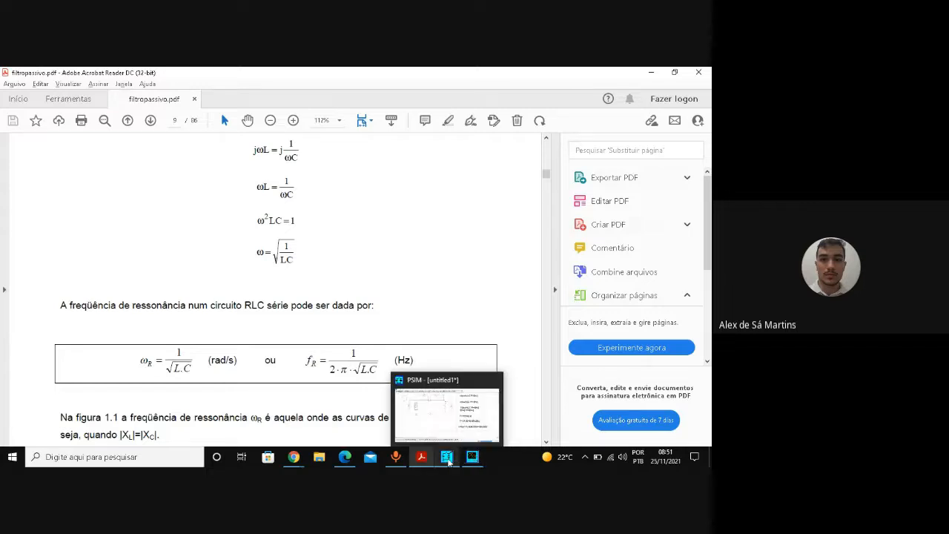
click(448, 458)
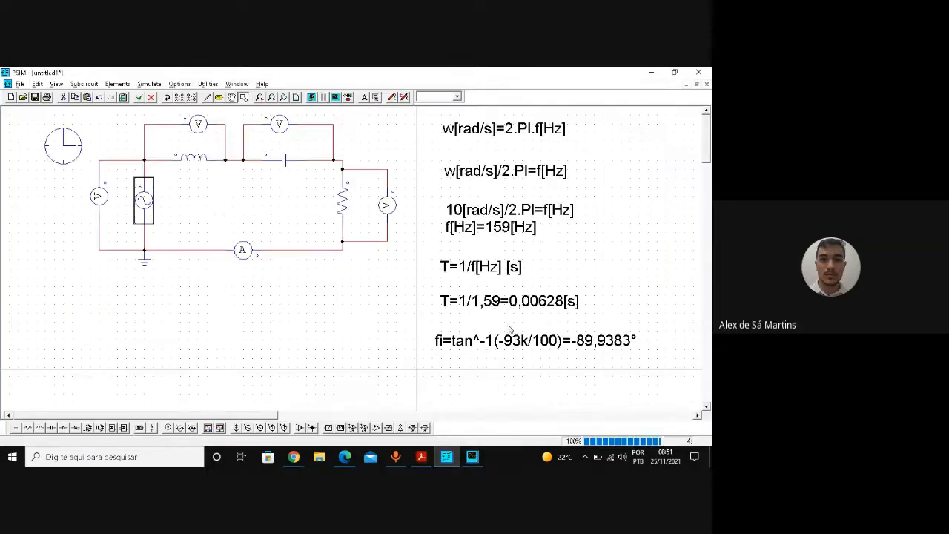
click(364, 97)
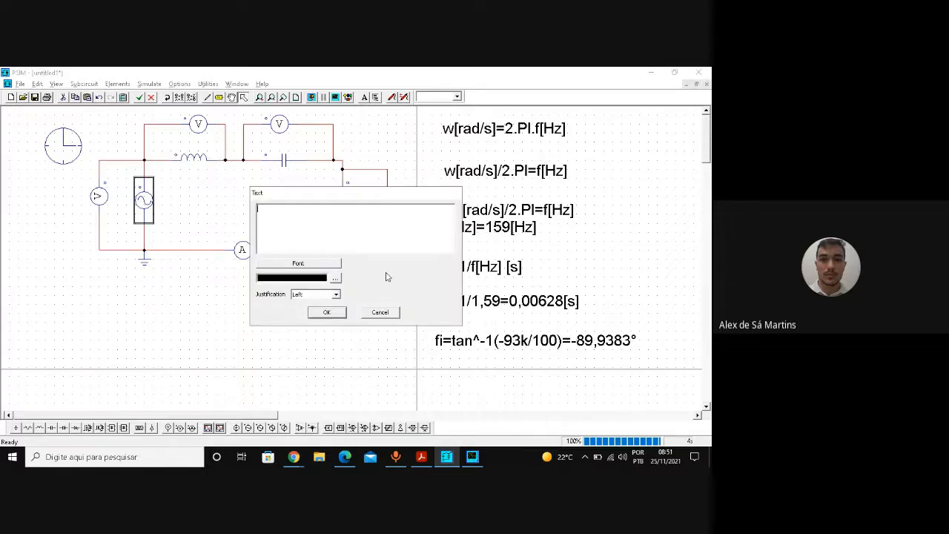
text(w[rad/s]=1/()
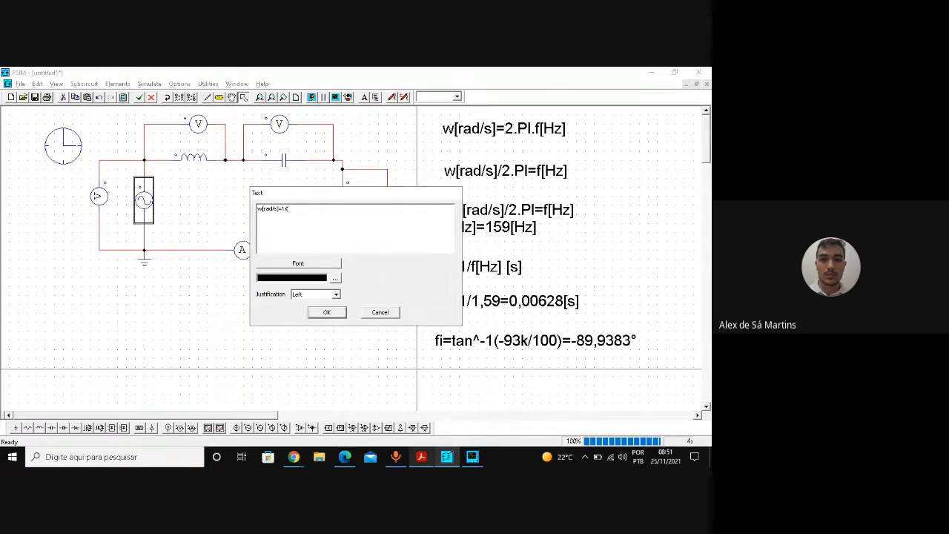
- Look up the inductance and capacitance given for Exemplo 1.1 in filtropassivo.pdf
click(421, 457)
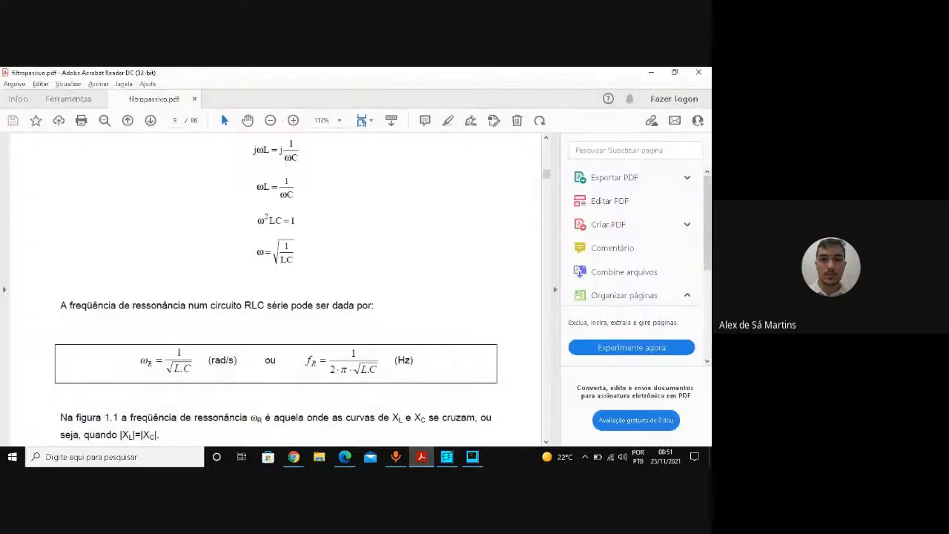
click(546, 140)
scroll(549, 143, up, 10)
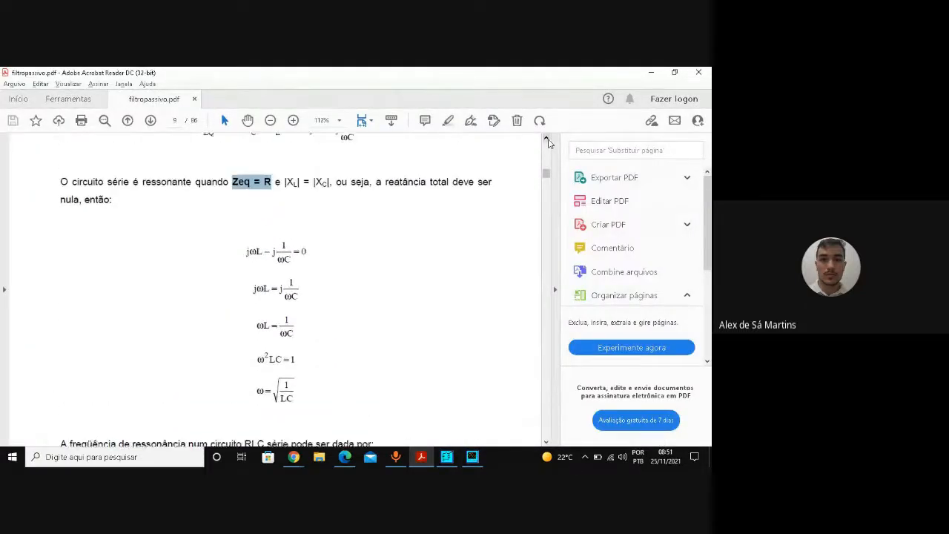
scroll(549, 143, up, 15)
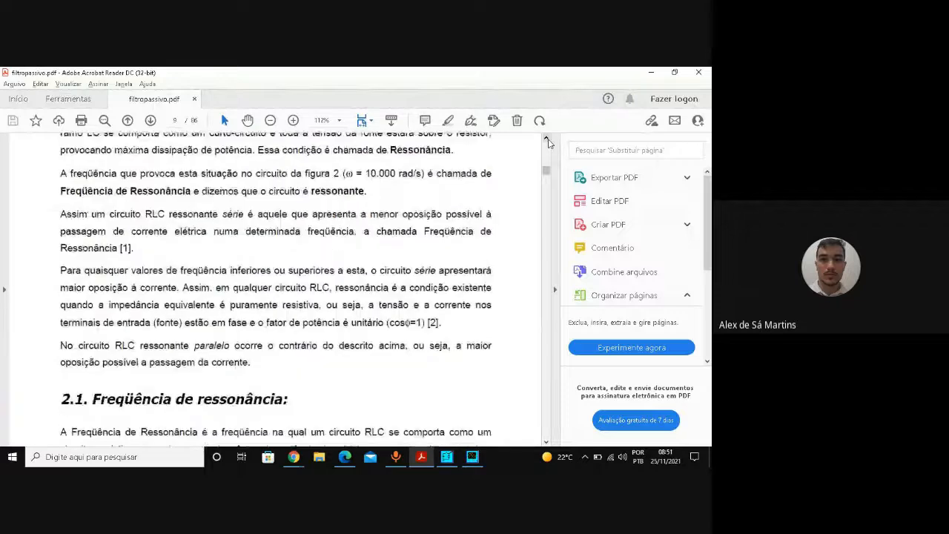
scroll(548, 143, up, 8)
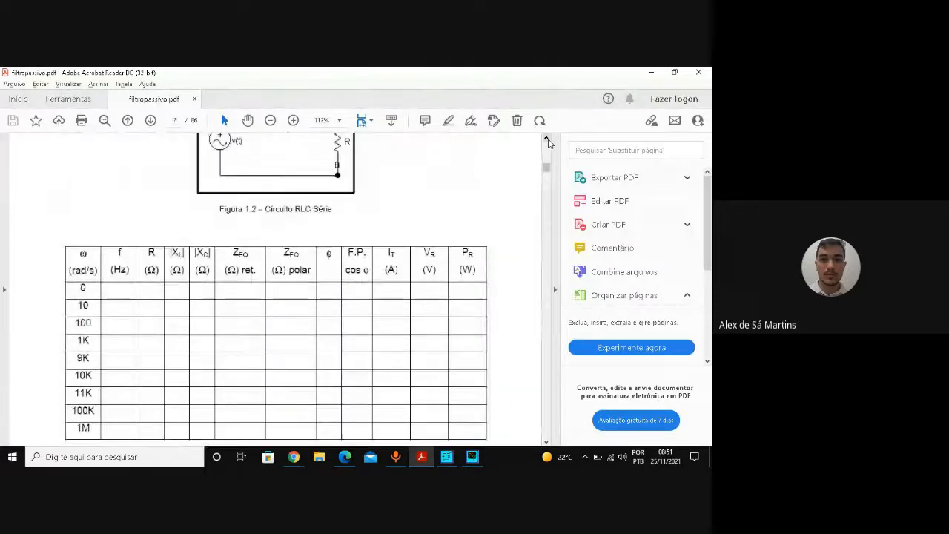
scroll(549, 142, up, 5)
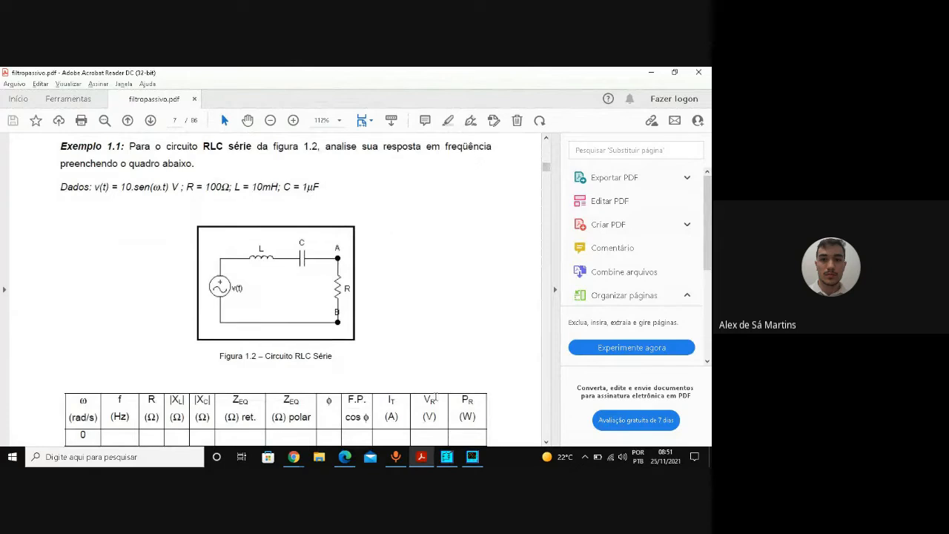
- Back in PSIM, continue the resonance note with the component values and square root: "10m*1u)^(1/2)"
click(442, 460)
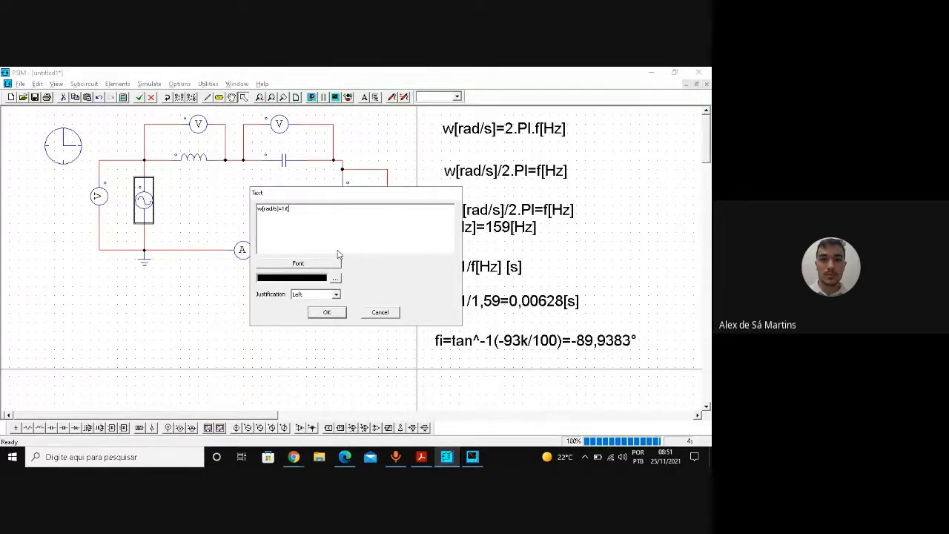
text(10m*)
key(alt+Tab)
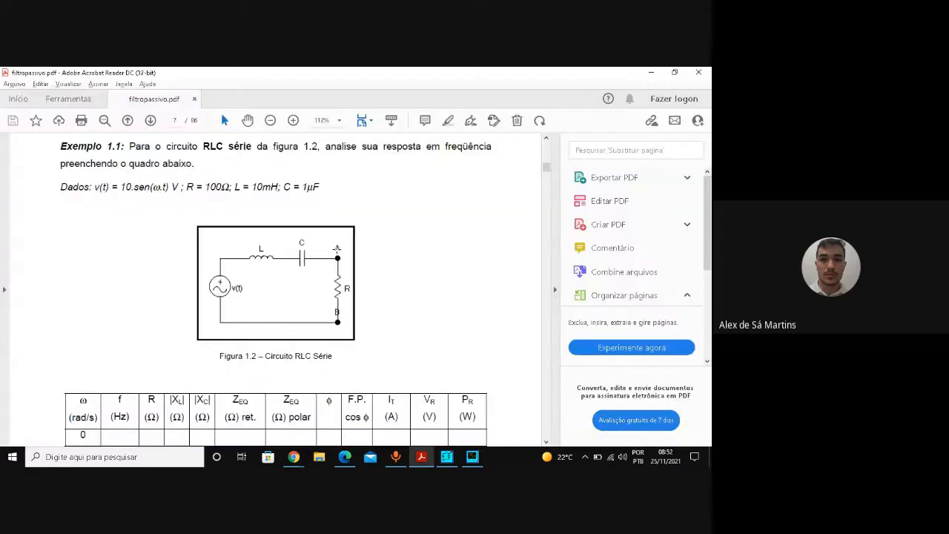
key(alt+Tab)
text(1)
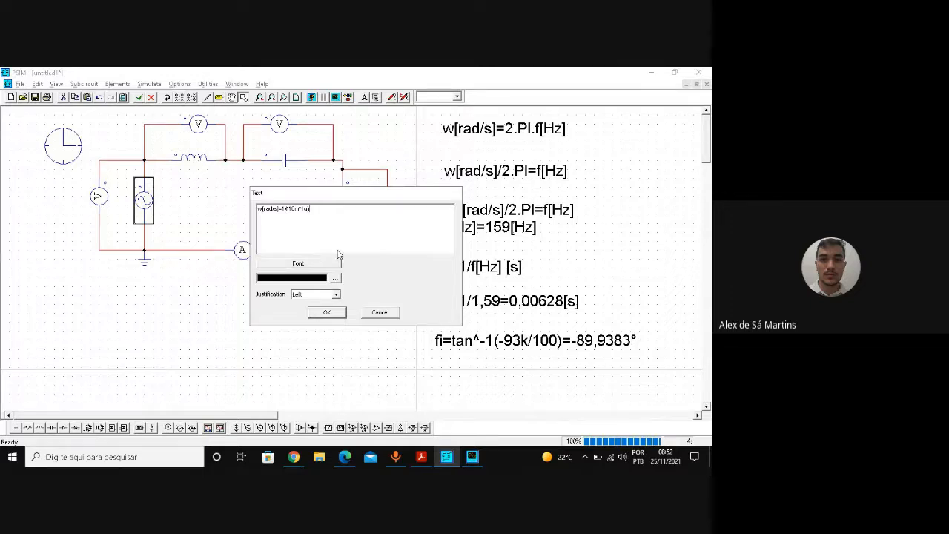
text(u)*(1/20)
- Complete the resonance note with "=1/10^-4=10^4=10.000=10k[rad/s]" and place it below the circuit
click(292, 208)
text(0)
text(1)
text(/)
text(10^-)
text(4=10^4=10.000=10k[rad/s])
click(326, 312)
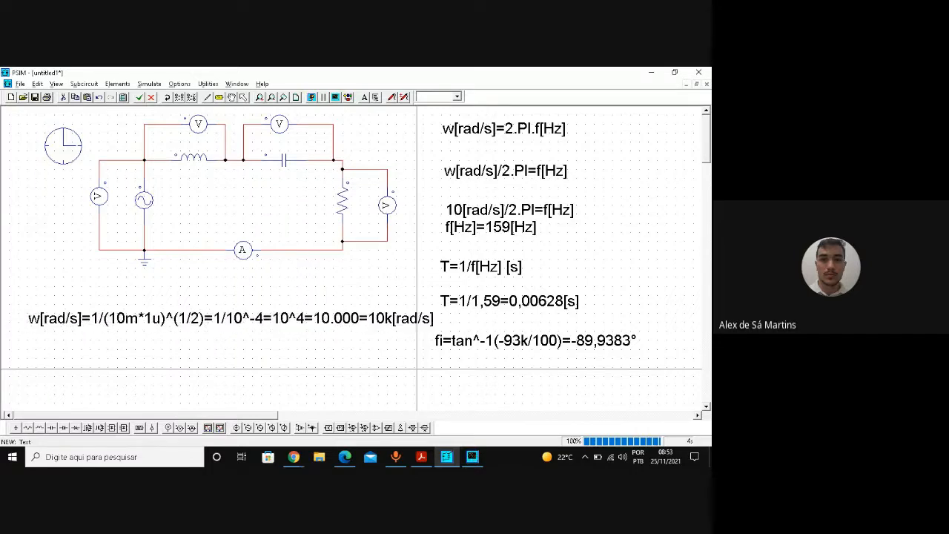
click(250, 311)
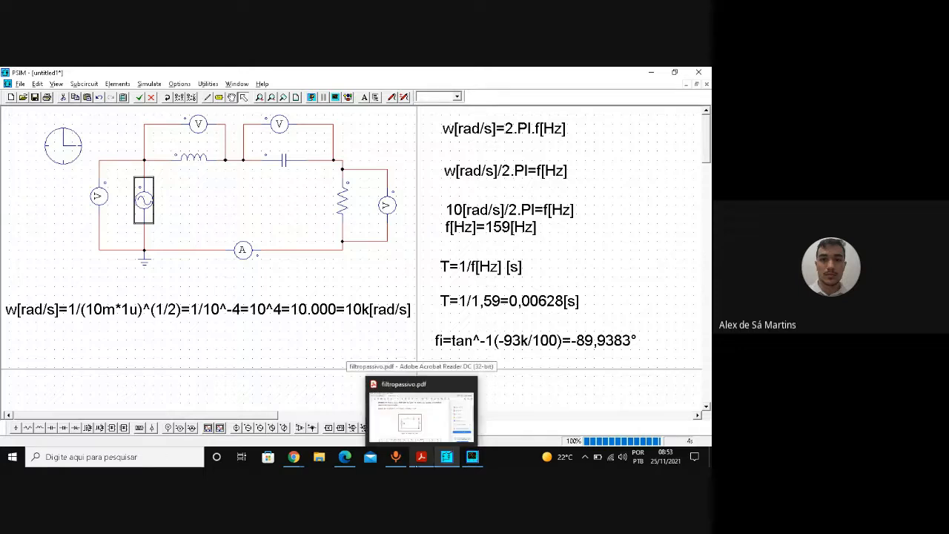
- Switch to filtropassivo.pdf to consult Exemplo 1.1 again
click(420, 459)
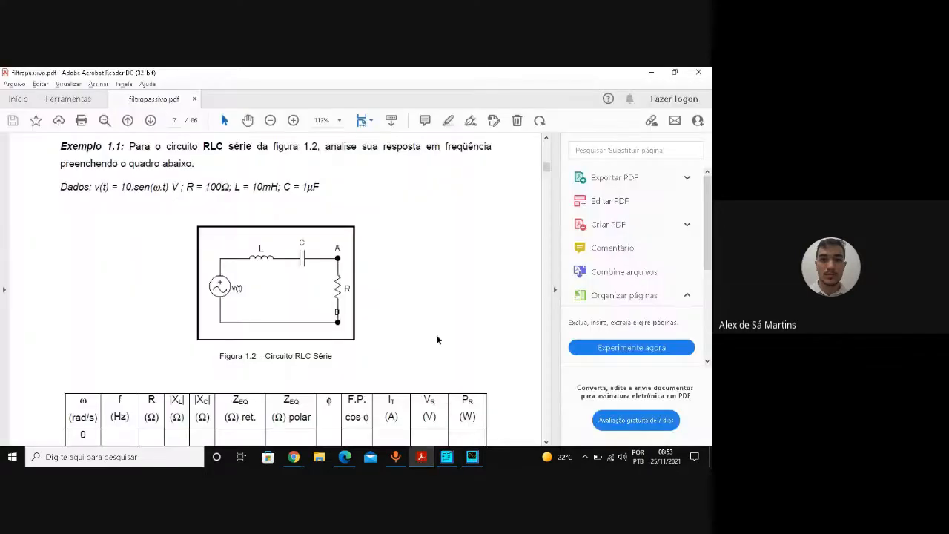
- Review the resonance section of filtropassivo.pdf, then select the 10K value in the ω column of the Exemplo 1.1 table
scroll(448, 317, down, 10)
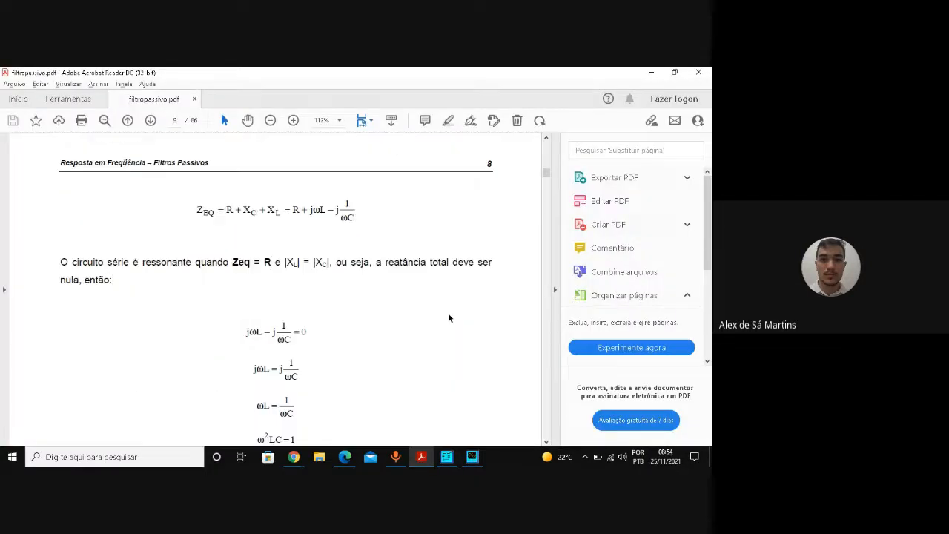
scroll(448, 317, up, 5)
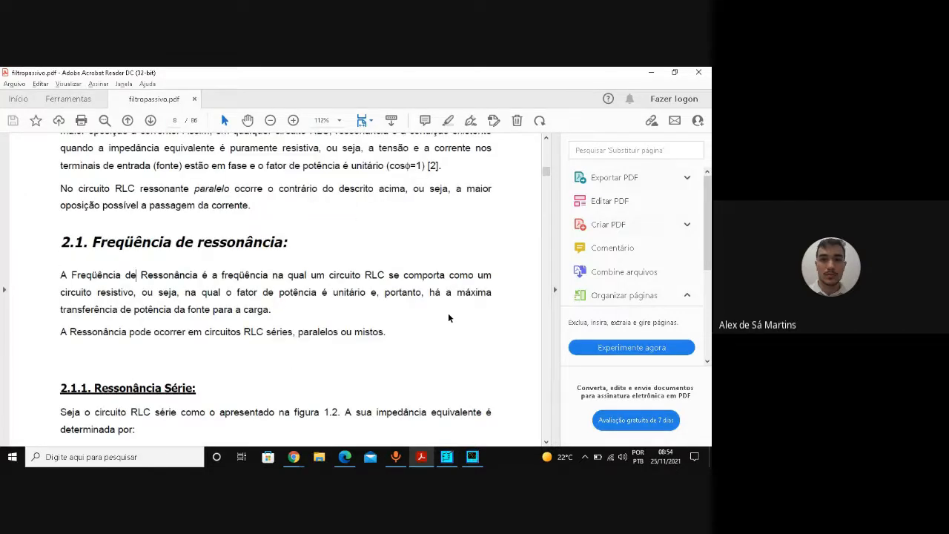
scroll(448, 317, up, 2)
scroll(448, 317, up, 6)
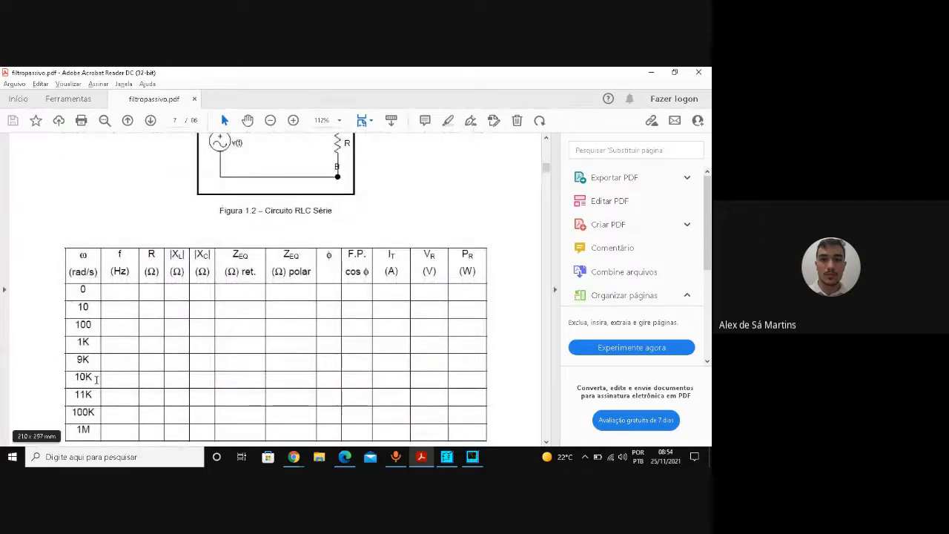
drag(95, 380, 76, 379)
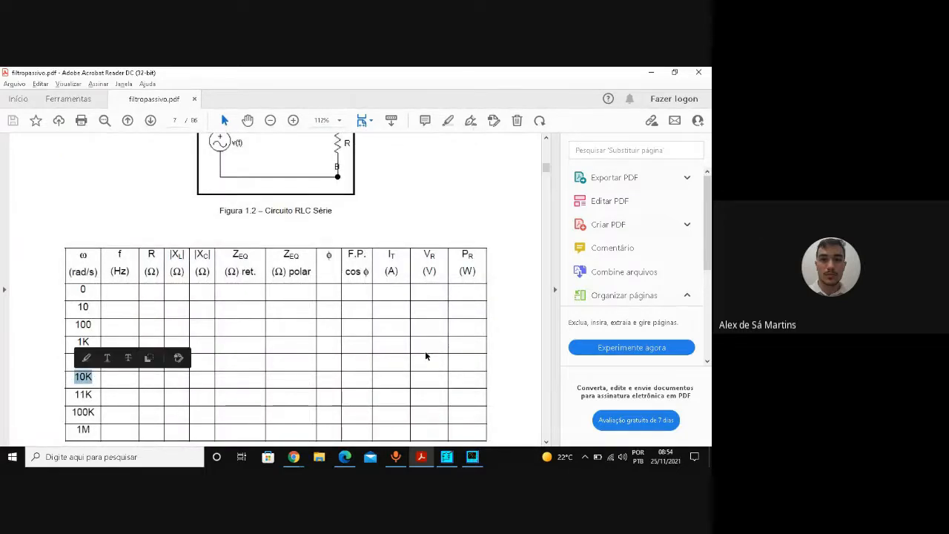
- Switch to Simview and remove all curves from the list of variables for display
click(474, 459)
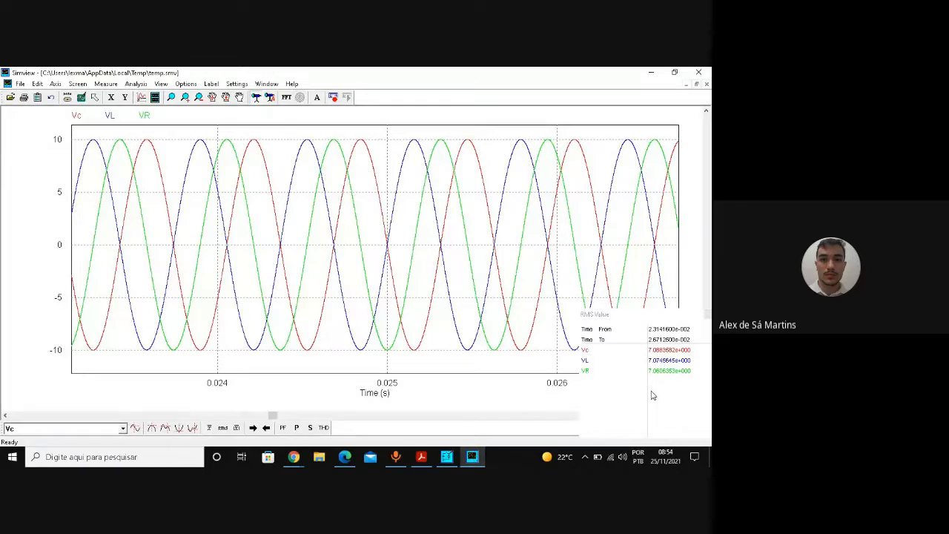
double_click(289, 212)
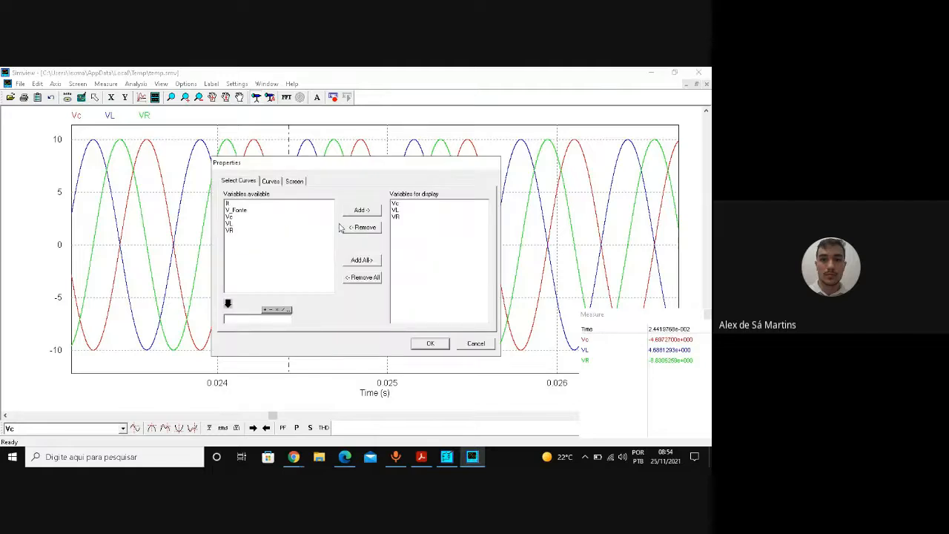
click(364, 279)
- Build the expression VR/It from the available variables and add it to the variables for display
click(234, 231)
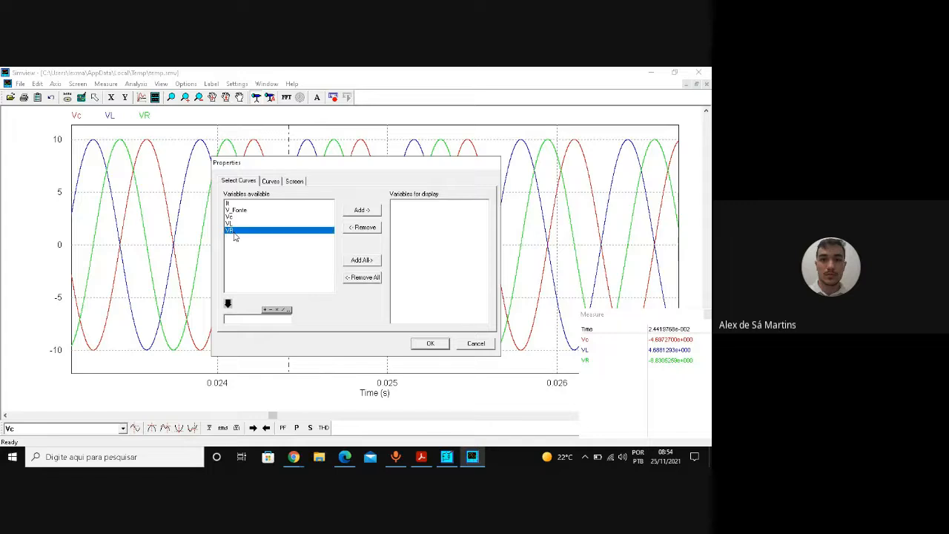
click(229, 304)
text(/)
click(245, 204)
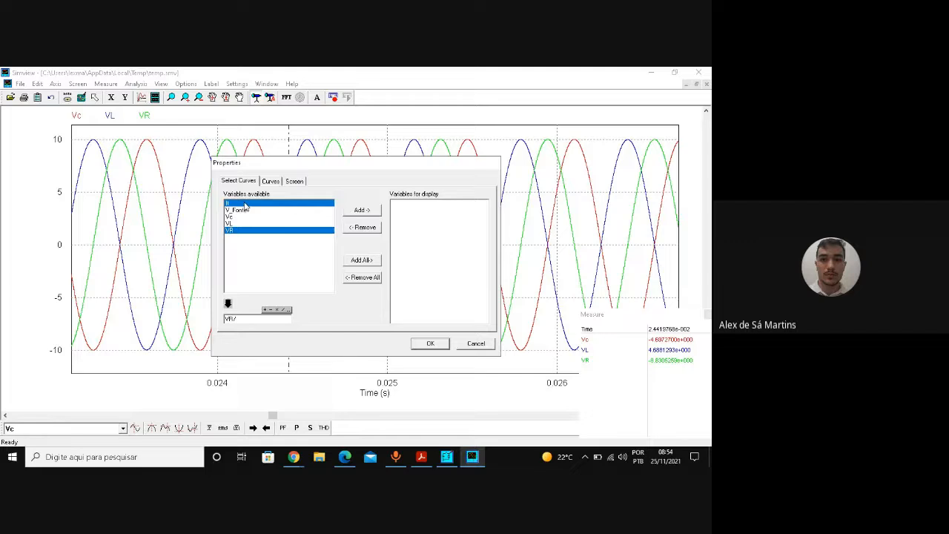
click(228, 304)
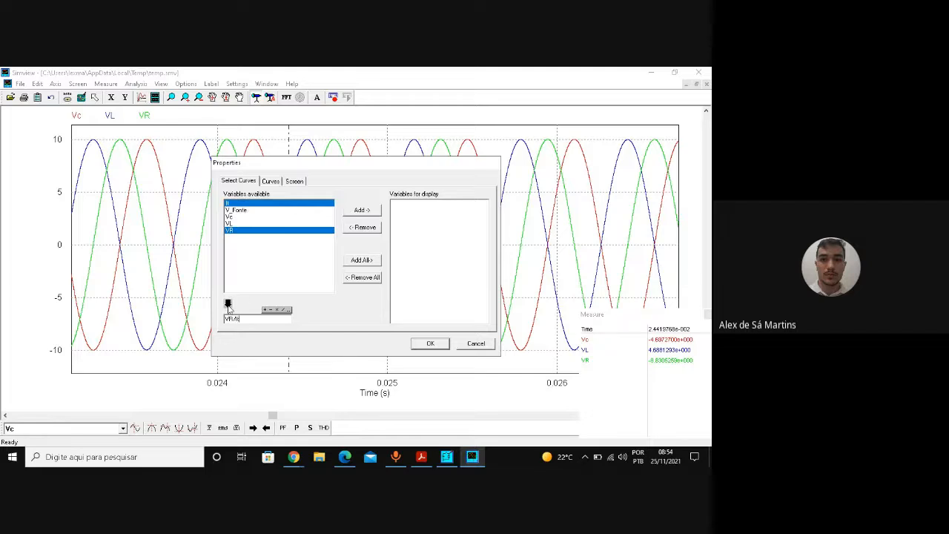
click(361, 209)
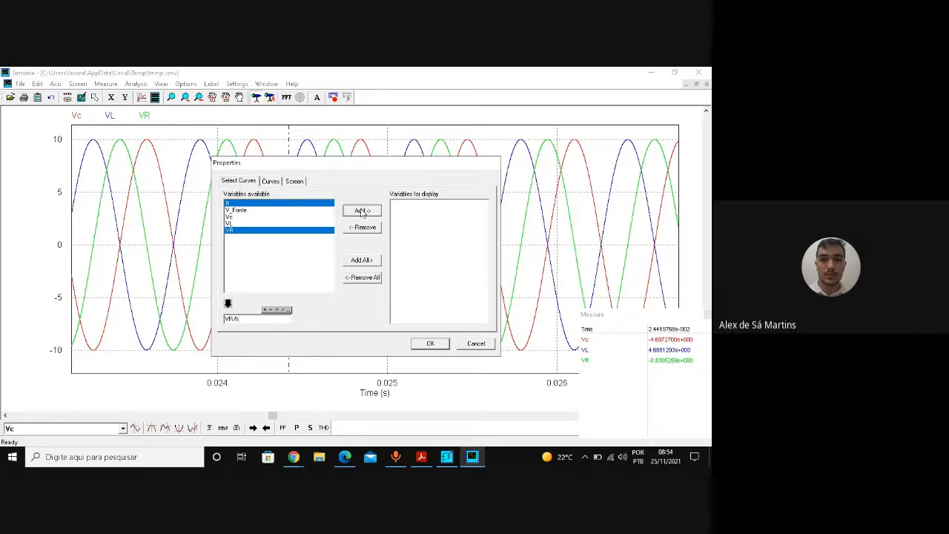
- Clear the previous variable selection and add the expression Vc/It to the variables for display
click(272, 231)
click(280, 206)
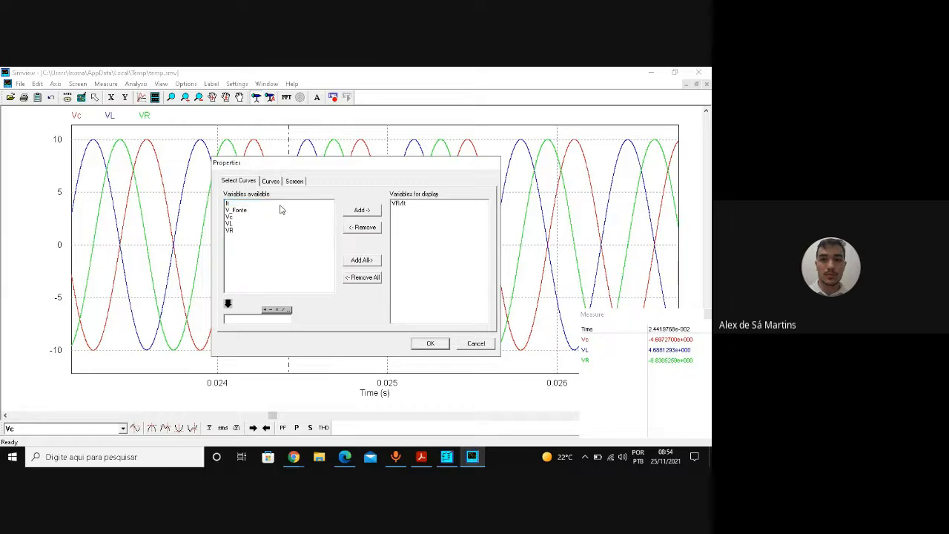
click(238, 217)
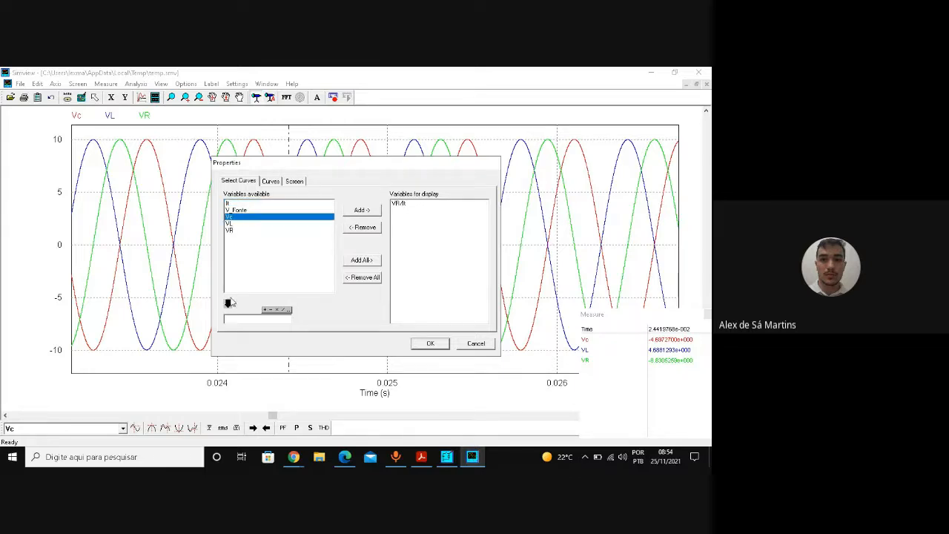
click(228, 303)
click(371, 212)
- Add the expression VL/It to the variables for display and apply the curve selection to the plot
click(245, 223)
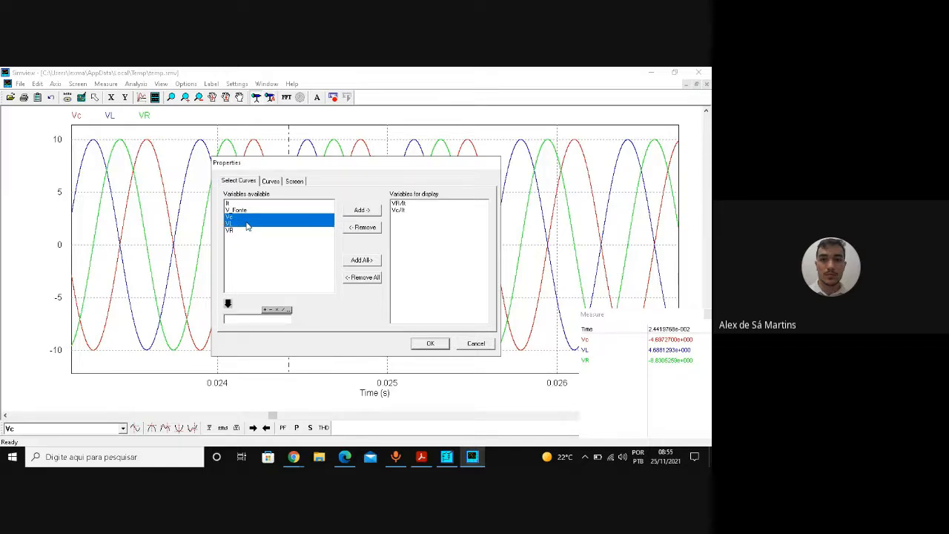
click(230, 315)
text(Vc)
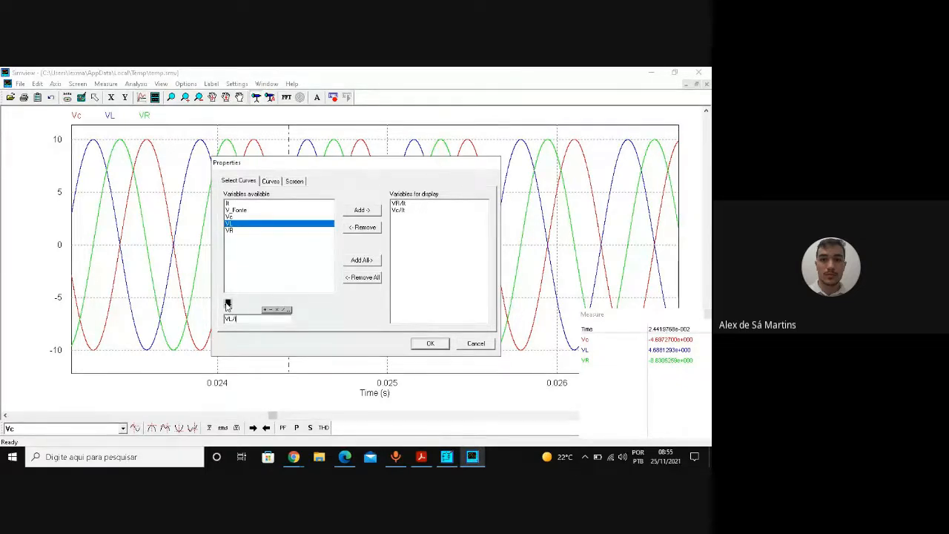
text(I)
text(t)
click(371, 211)
click(418, 343)
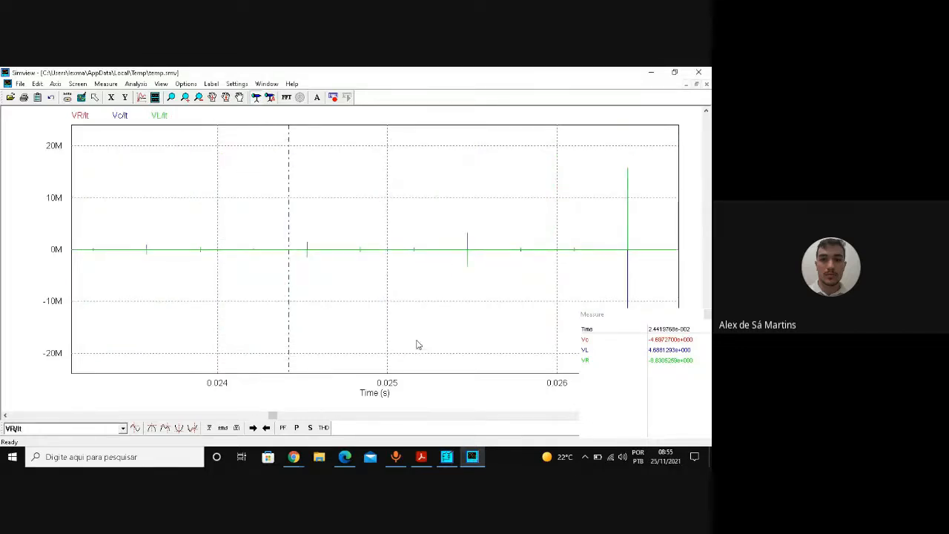
- Zoom into a short flat stretch of the impedance curves between spikes and measure their RMS values
click(171, 101)
drag(317, 234, 354, 266)
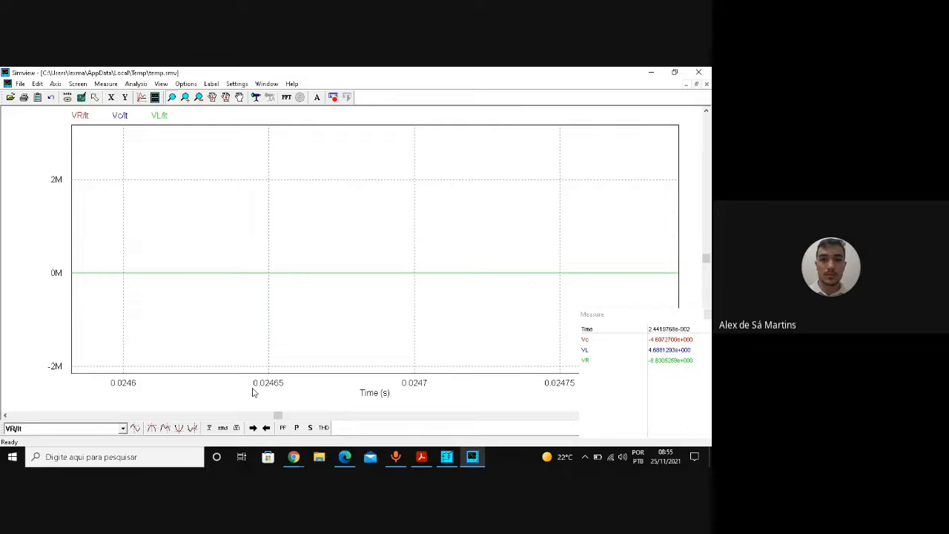
click(224, 428)
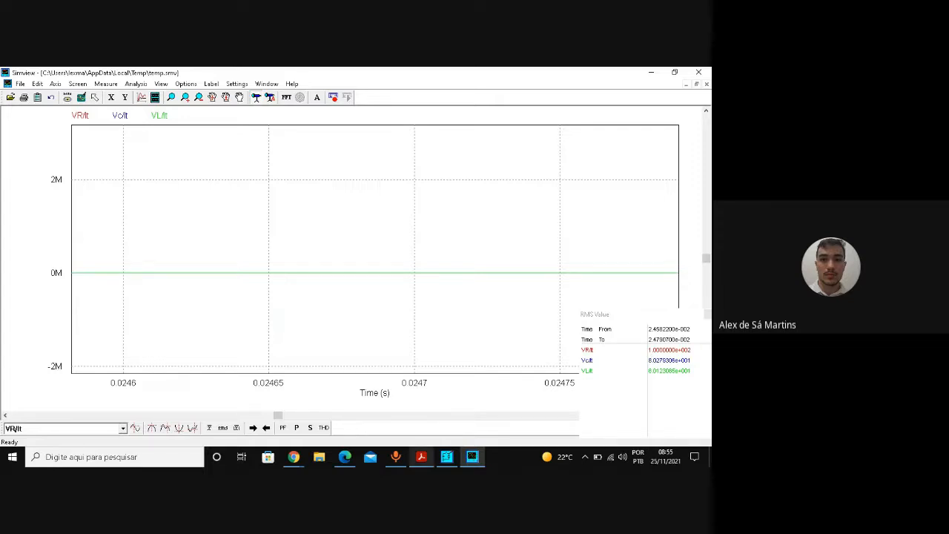
- Check the Exemplo 1.1 circuit data in the PDF against the RMS impedance values in Simview
click(424, 412)
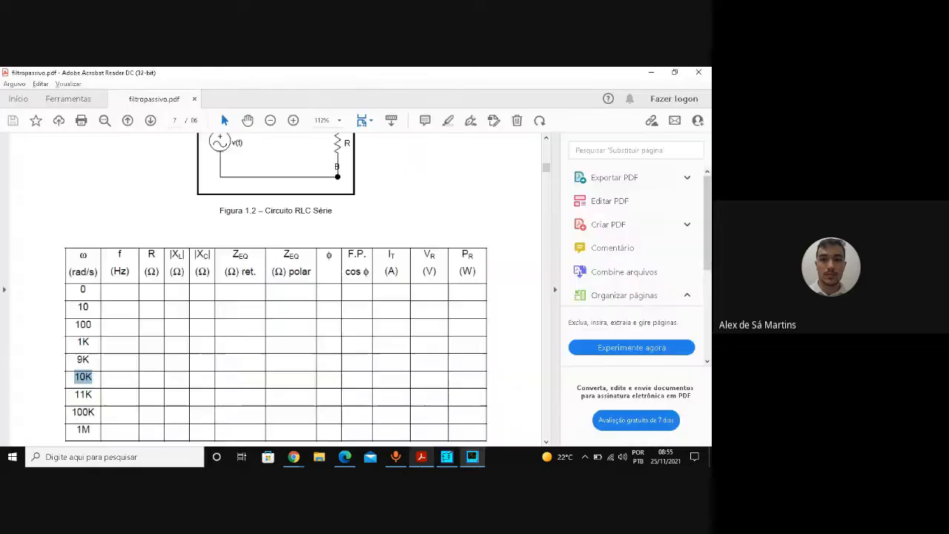
click(547, 140)
scroll(546, 139, up, 4)
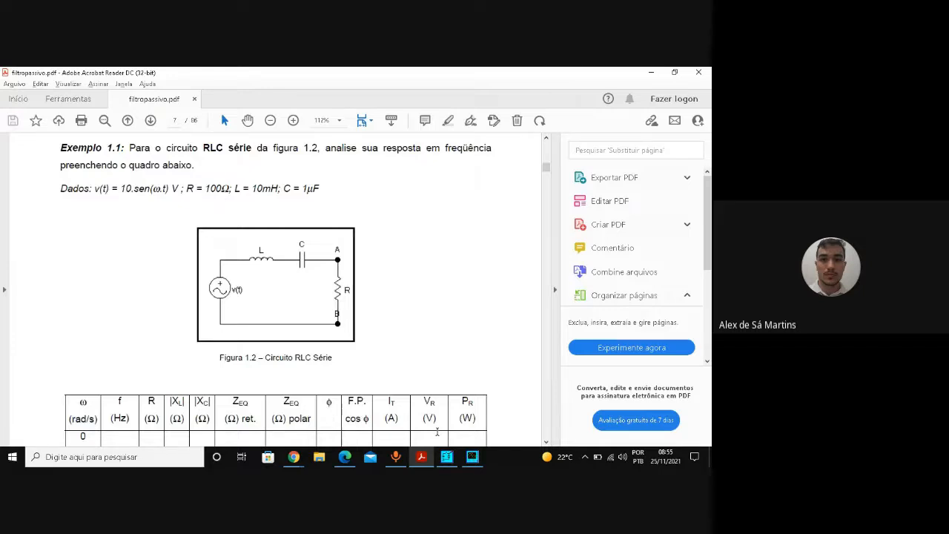
click(472, 456)
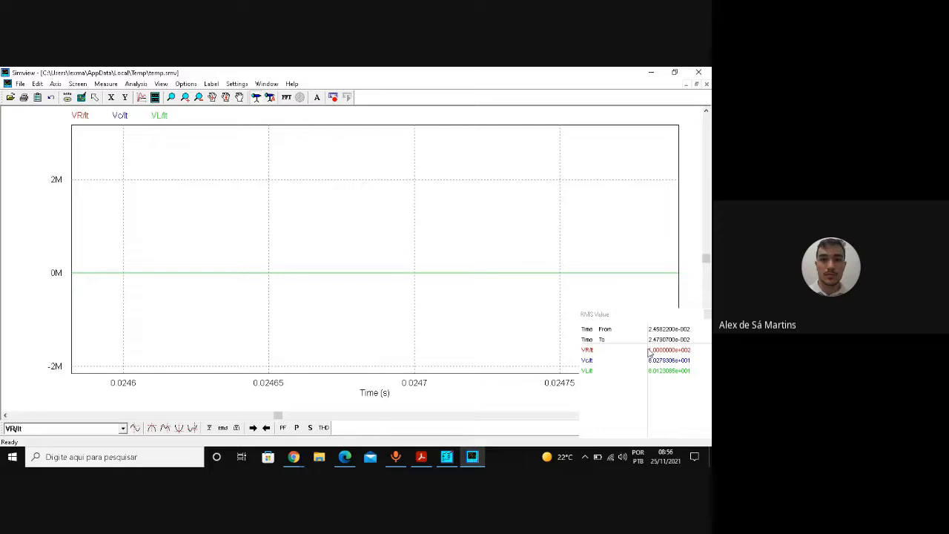
- Find the series resonance condition in the PDF, select "Zeq = R", and compare it with the RMS impedance values in Simview
click(421, 457)
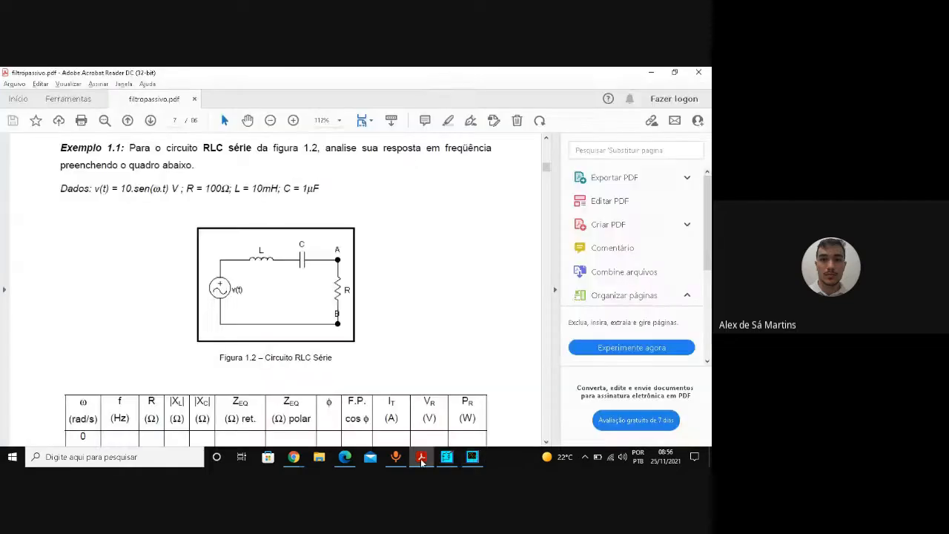
click(546, 443)
click(546, 443)
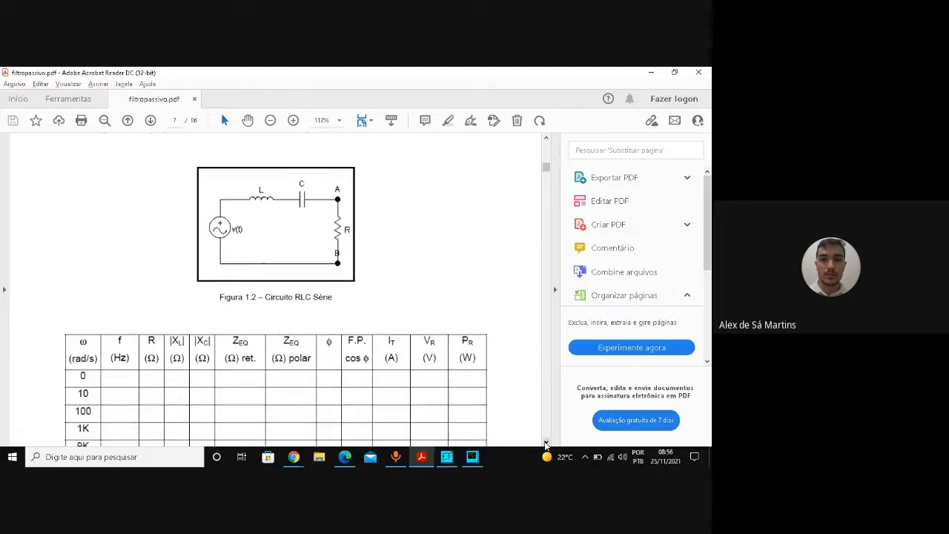
click(545, 443)
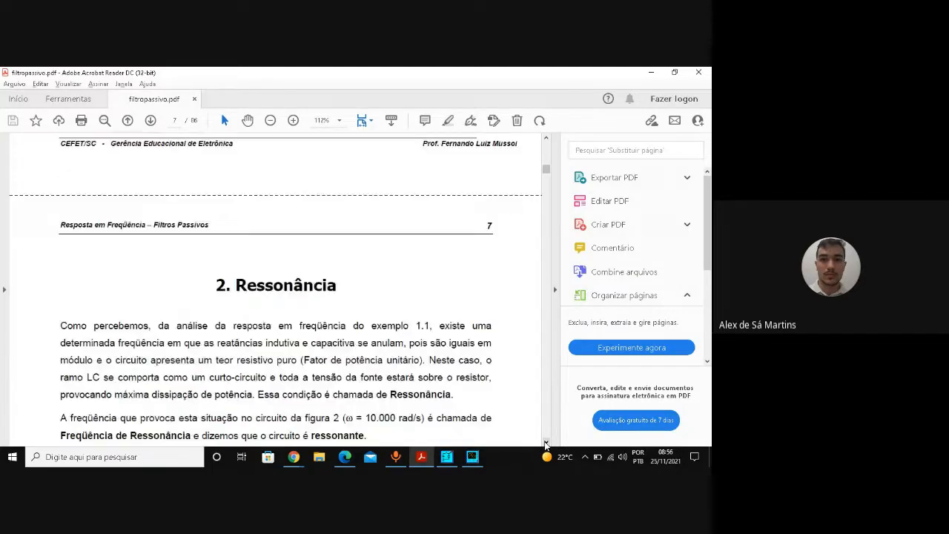
click(546, 443)
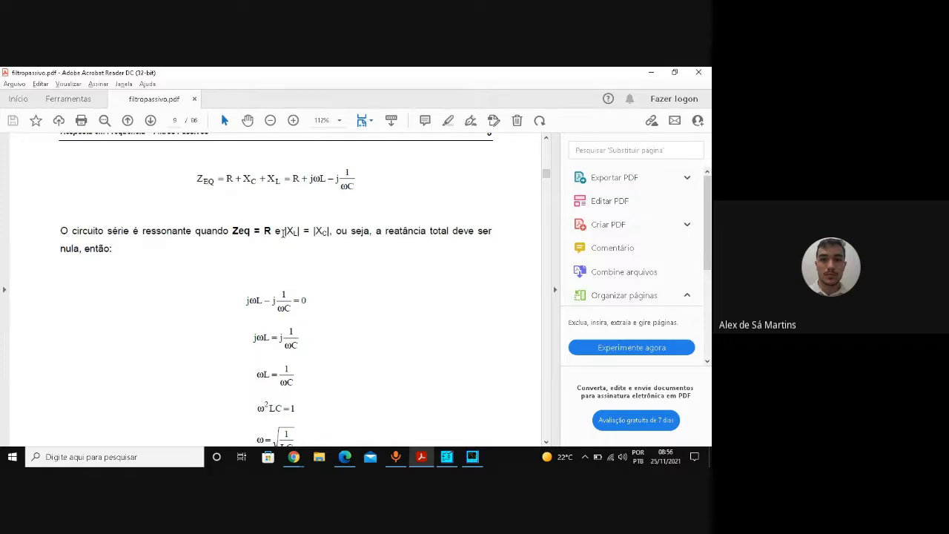
drag(232, 231, 271, 235)
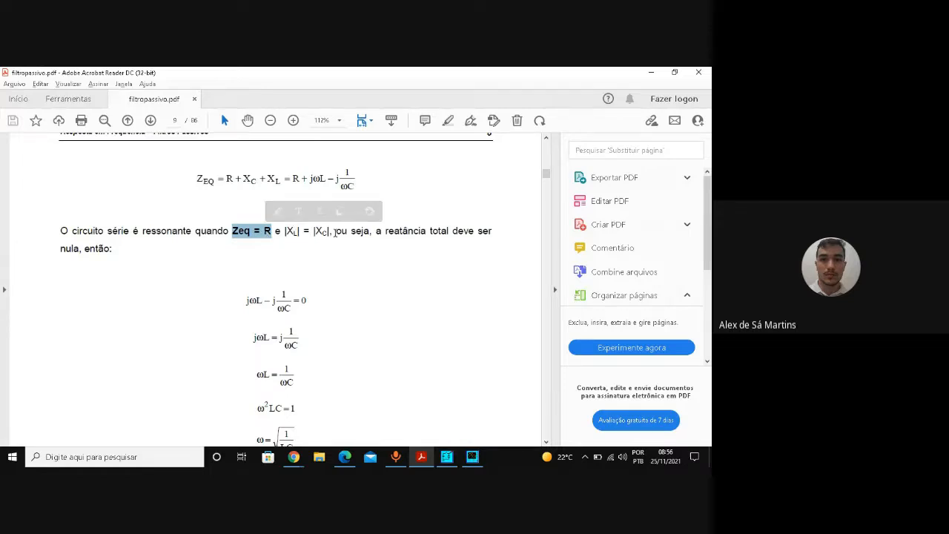
click(473, 457)
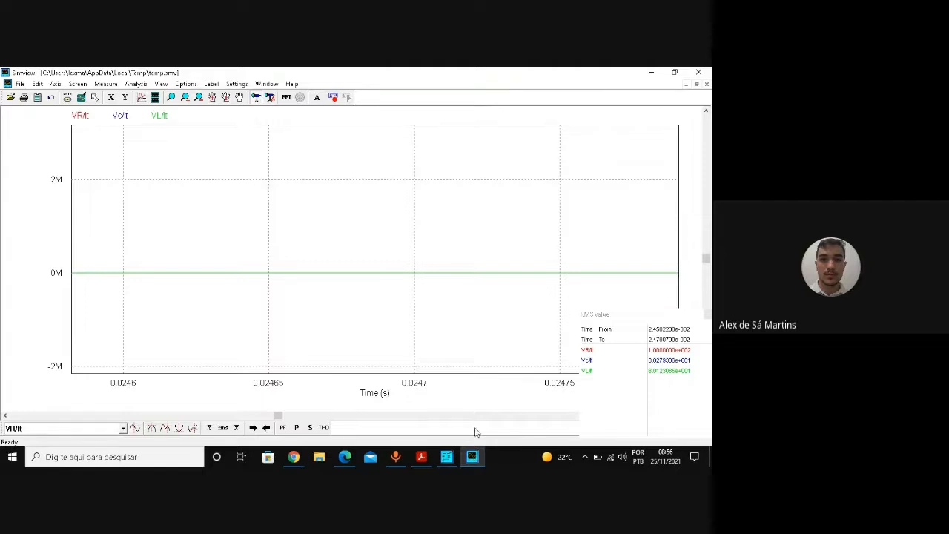
- Switch to PSIM and write a text note with the lines "Zeq.=100+j.(XL-XC)", "Zeq.=100+j.(80-80)=100+j.0" and "Zeq.=100"
click(447, 457)
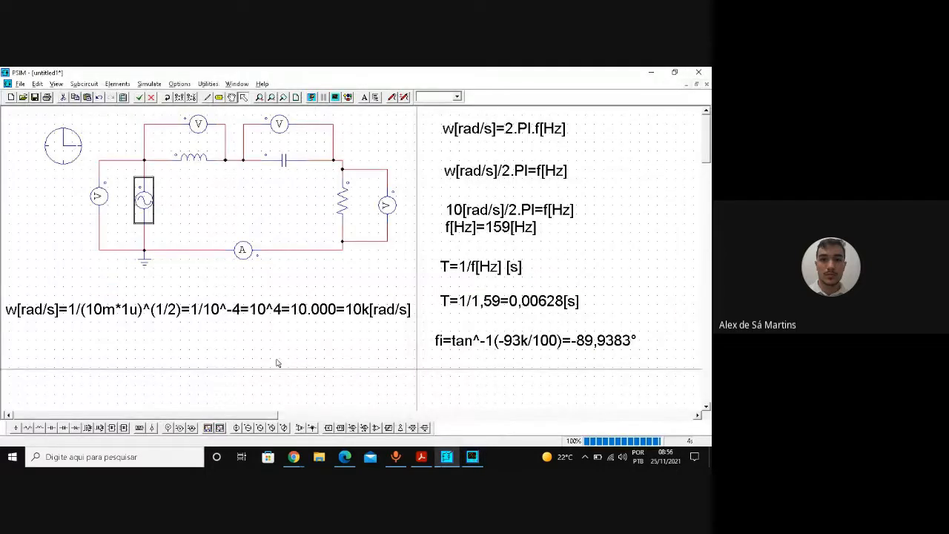
click(365, 97)
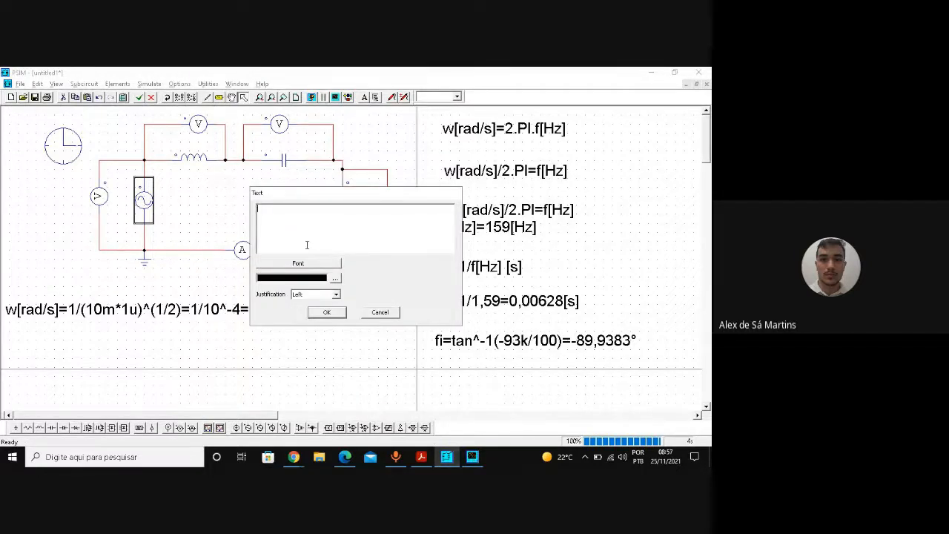
text(Z)
text(eq.=100+)
text(C)
key(Return)
text(Zeq.=100+j.(80-80)=100+j.0)
key(Return)
text(Zeq.=100)
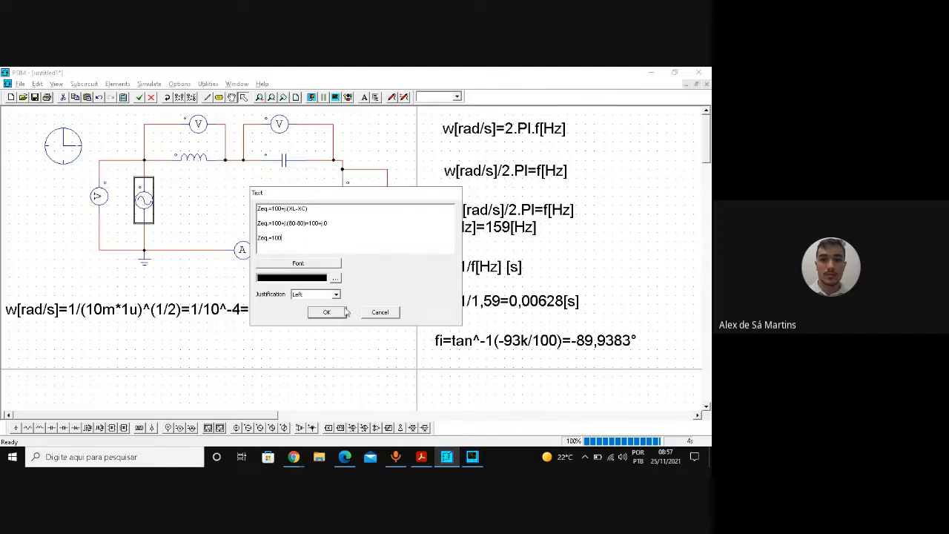
- Append the unit [Ohms] to the last Zeq. line and place the note below the resonance frequency formula
text(Ohms)
key(Left)
key(Left)
text([)
click(326, 311)
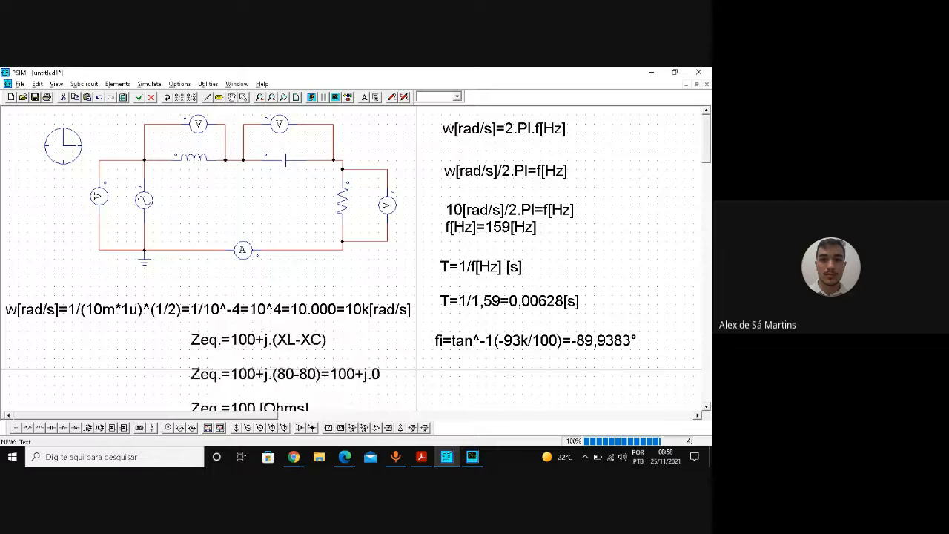
click(298, 377)
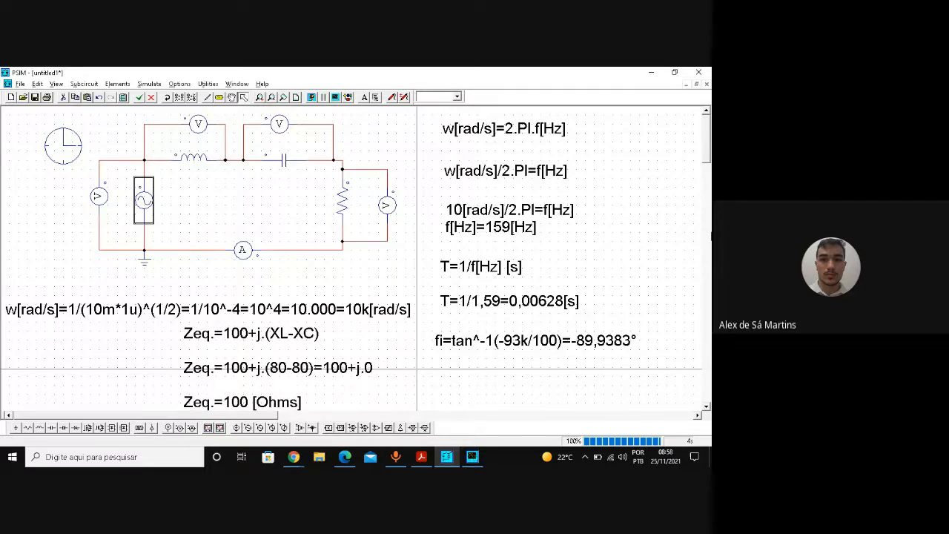
- Move the Zeq. note to align with the start of the resonance frequency formula, slightly lower beneath it
scroll(707, 158, down, 1)
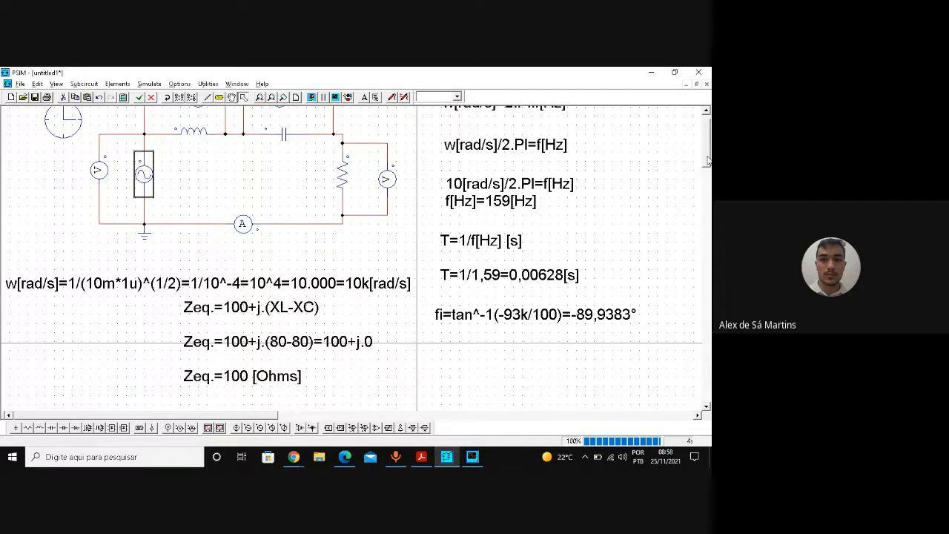
click(313, 351)
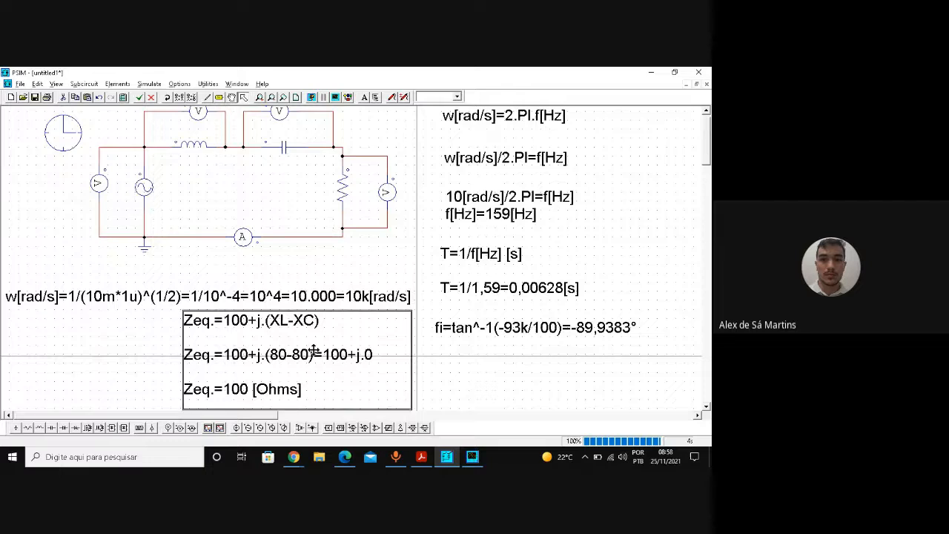
drag(300, 356, 129, 364)
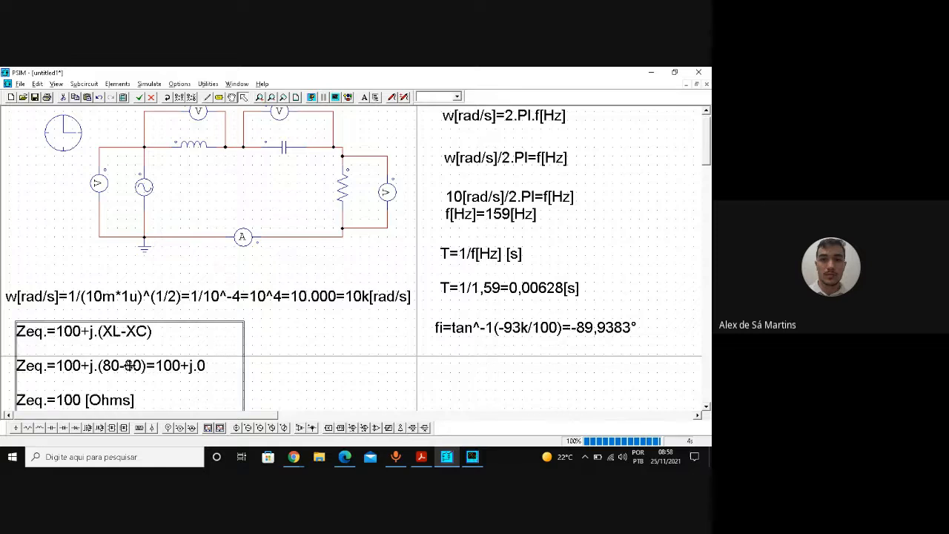
click(316, 398)
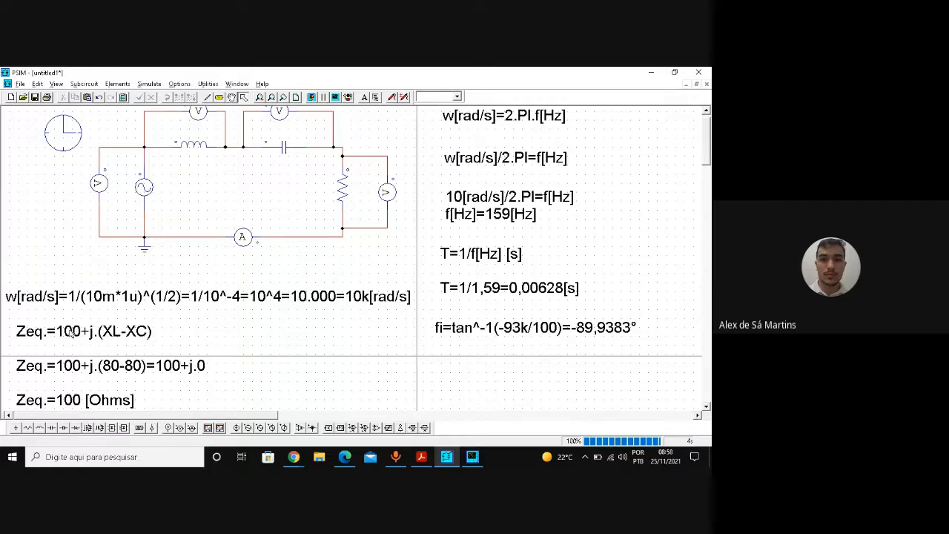
- Check the RMS impedance values in Simview and return to PSIM to compare them with the Zeq. note
click(472, 458)
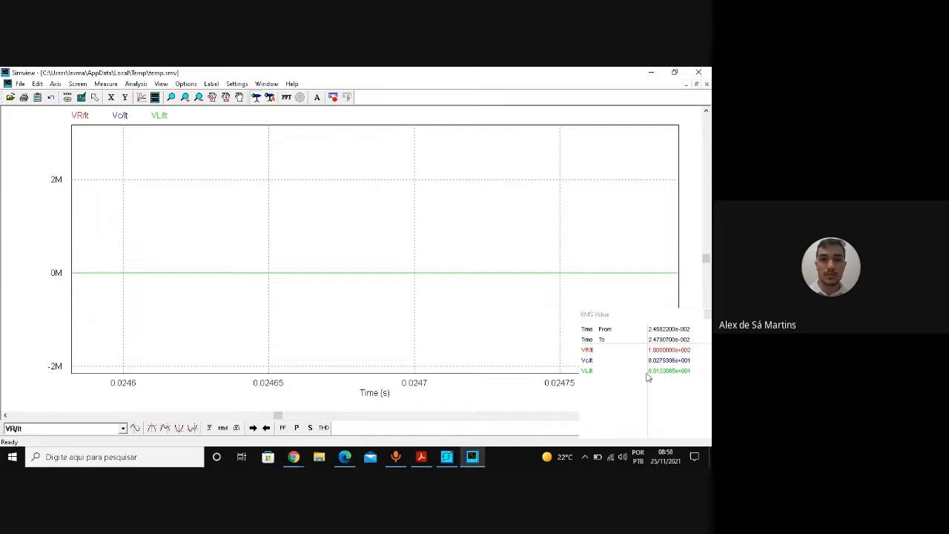
click(446, 457)
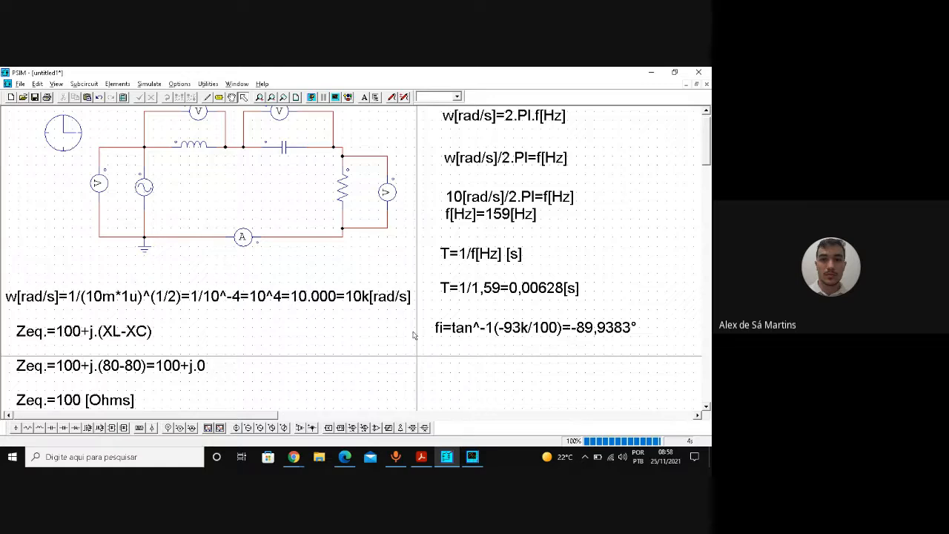
- Switch to Simview and remove all the impedance curves from the plot's displayed variables
click(472, 457)
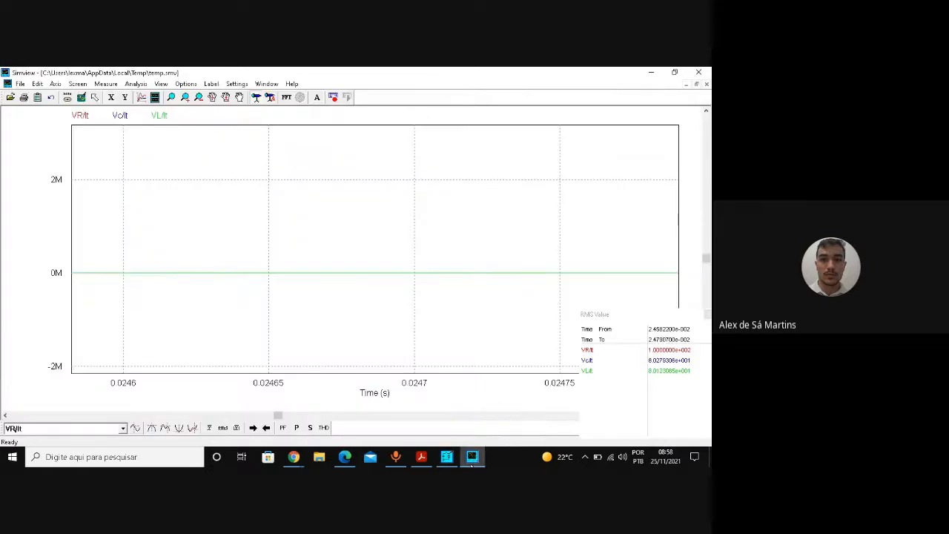
click(364, 258)
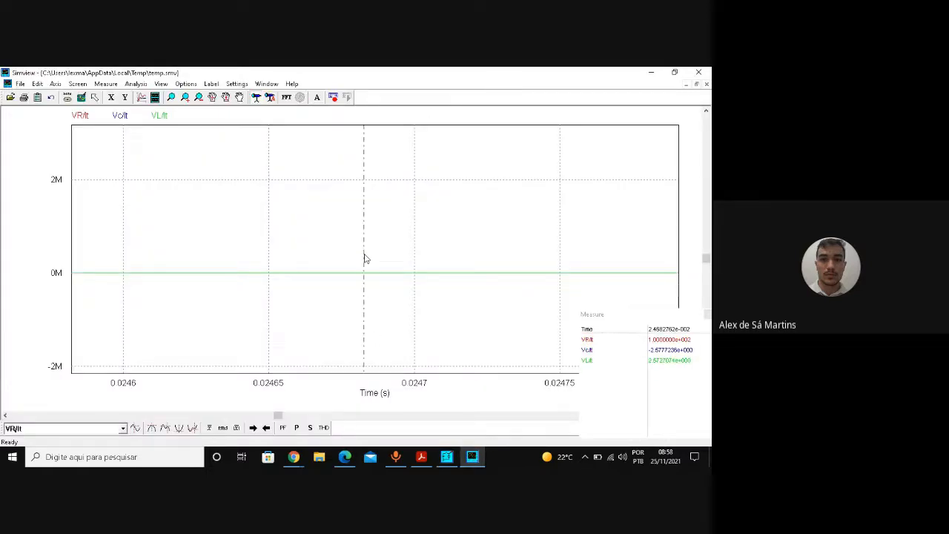
double_click(364, 258)
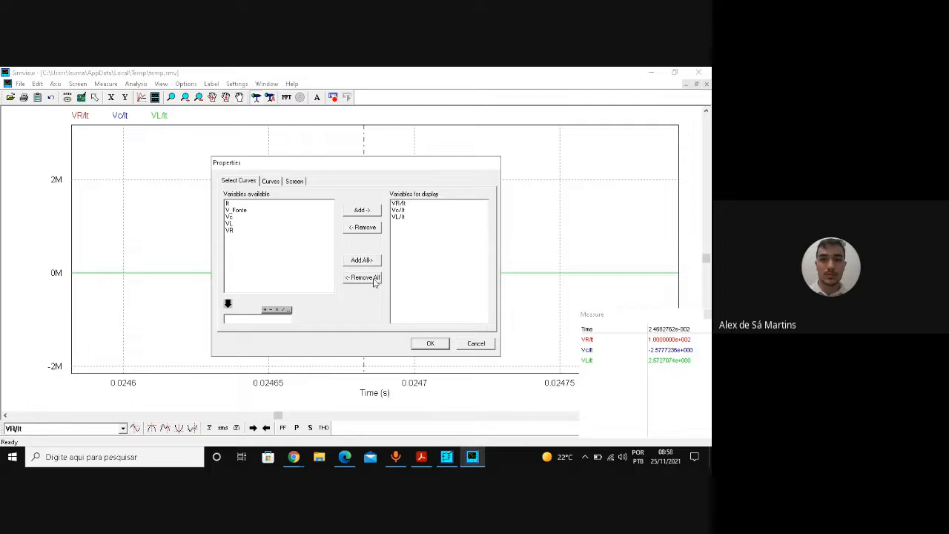
click(374, 278)
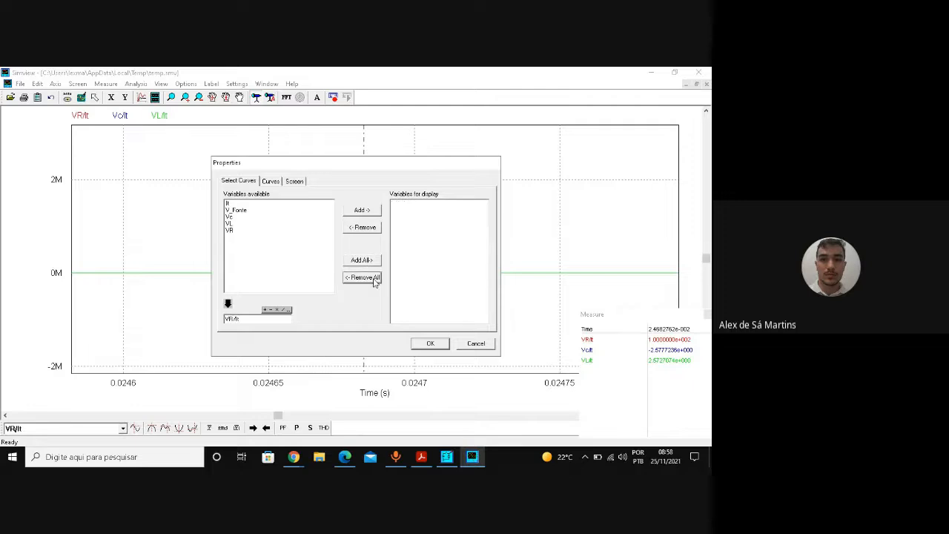
- Clear the leftover VR/It expression and plot only the It and VR curves
click(231, 231)
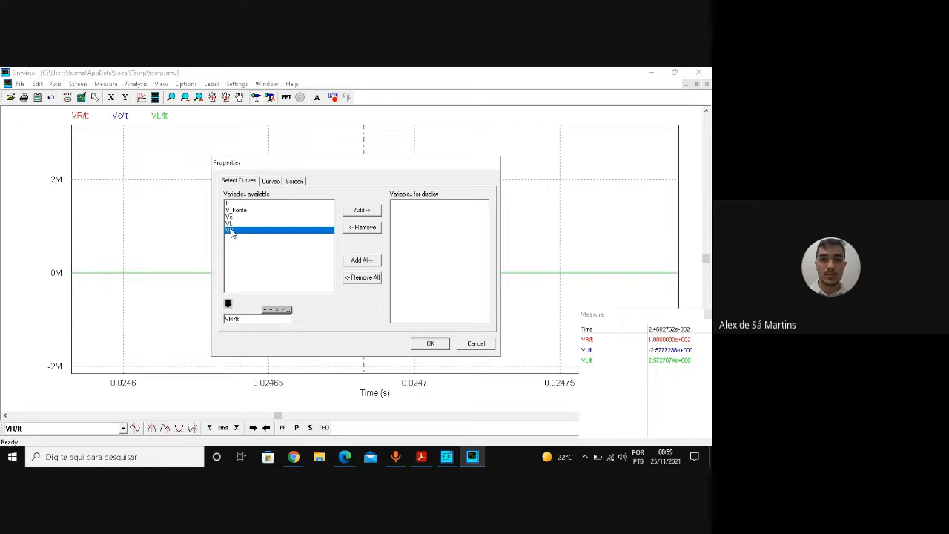
click(242, 204)
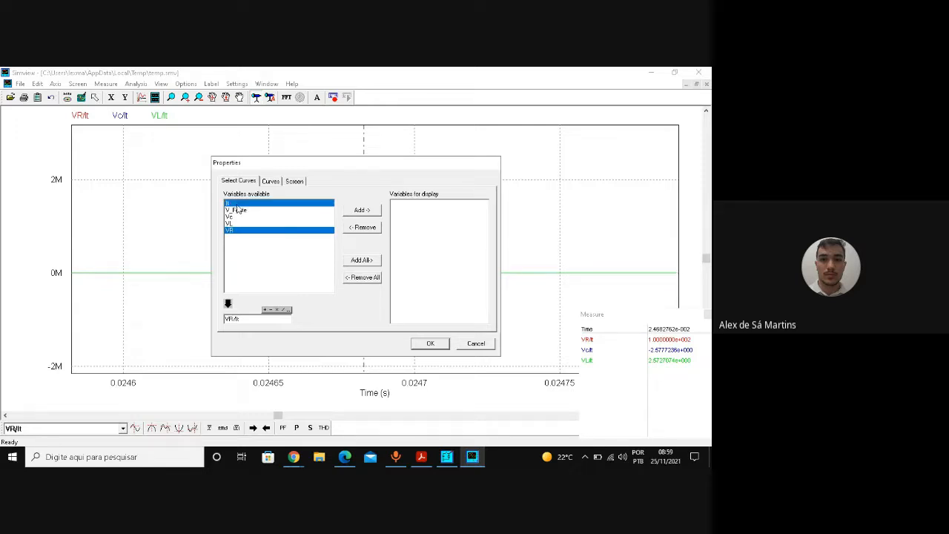
click(361, 210)
click(374, 280)
click(251, 317)
key(BackSpace)
key(BackSpace)
key(BackSpace)
key(BackSpace)
key(BackSpace)
click(371, 210)
click(437, 346)
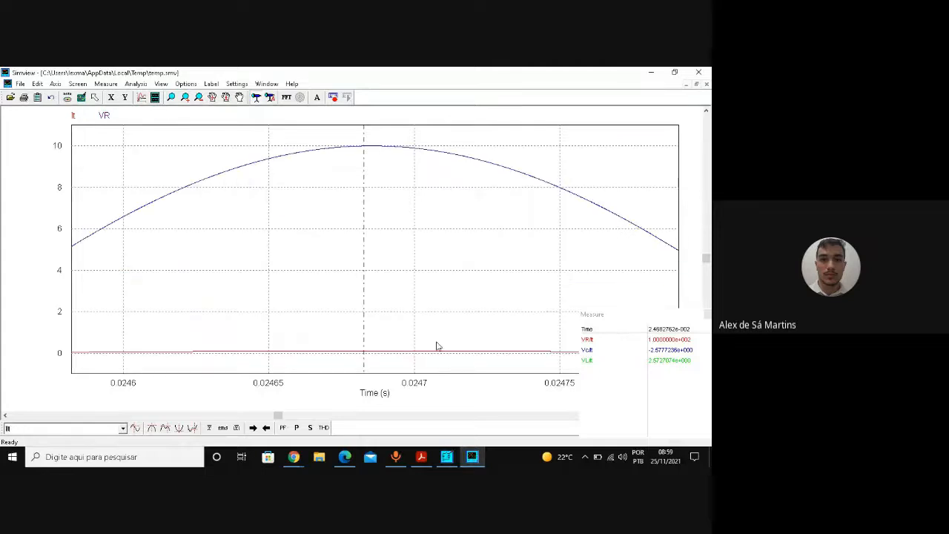
- Show the full simulated time range and zoom in on the It and VR waveforms between about 0.023 and 0.037 s
click(74, 101)
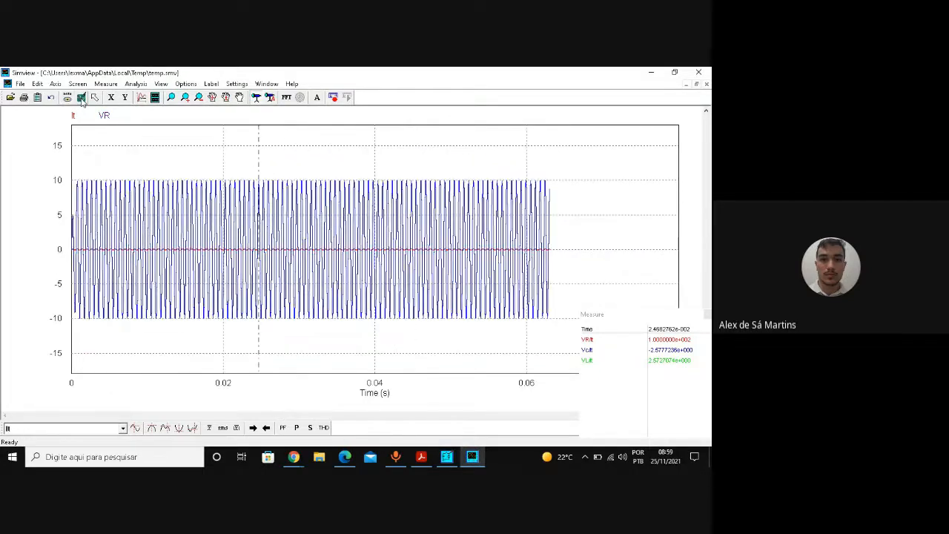
click(171, 97)
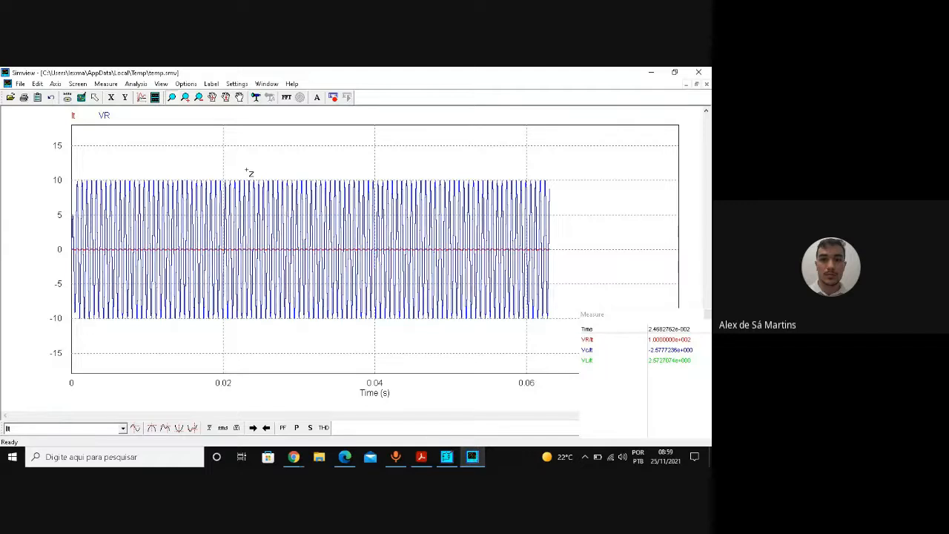
drag(247, 171, 353, 333)
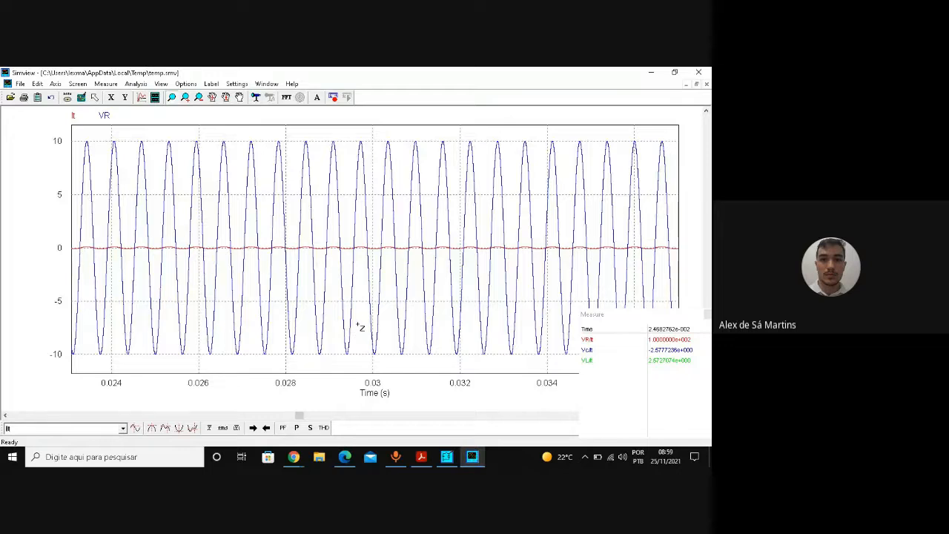
- Reposition the measurement window higher over the plot and measure the real power and power factor of It versus VR
click(675, 315)
drag(676, 315, 582, 137)
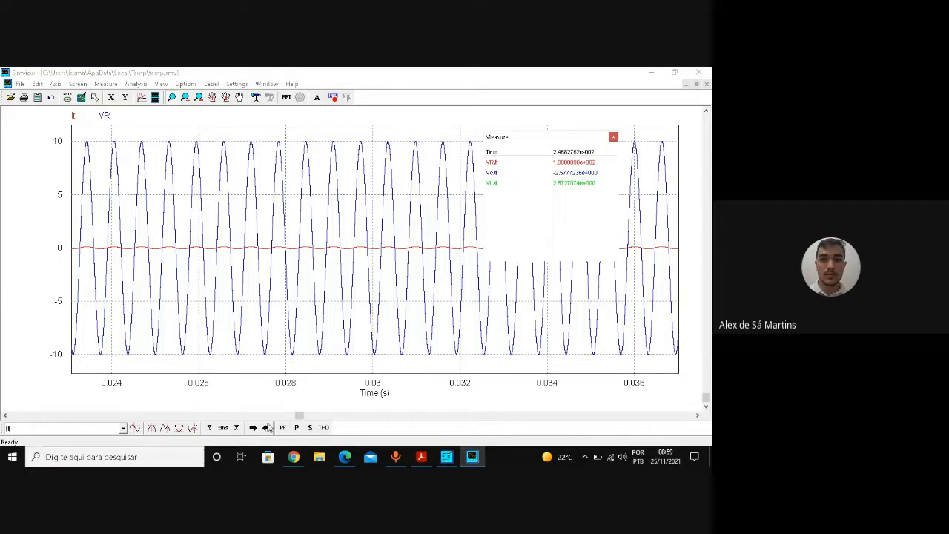
click(296, 428)
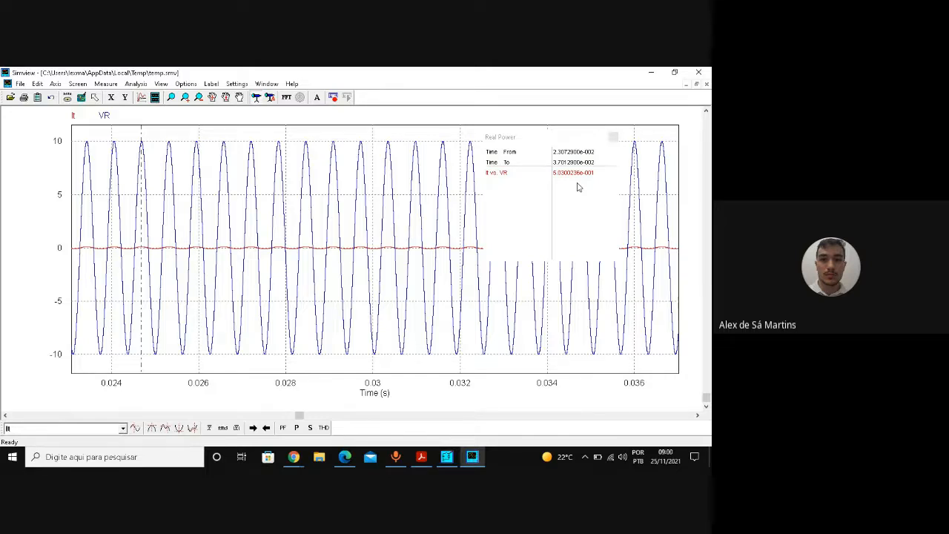
click(283, 428)
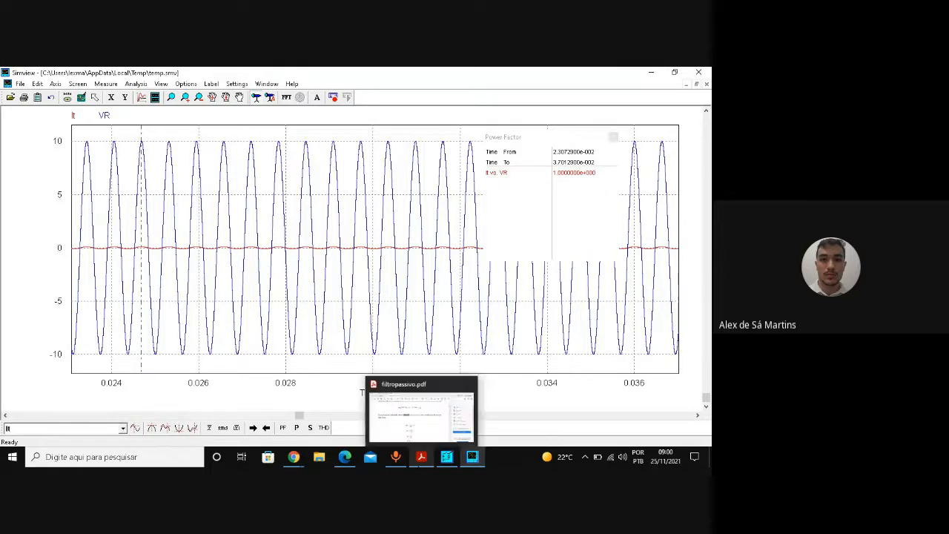
- Switch to filtropassivo.pdf, highlight part of the zero-reactance equation jωL − j1/ωC = 0, and relate it to the circuit in PSIM
click(421, 457)
click(455, 311)
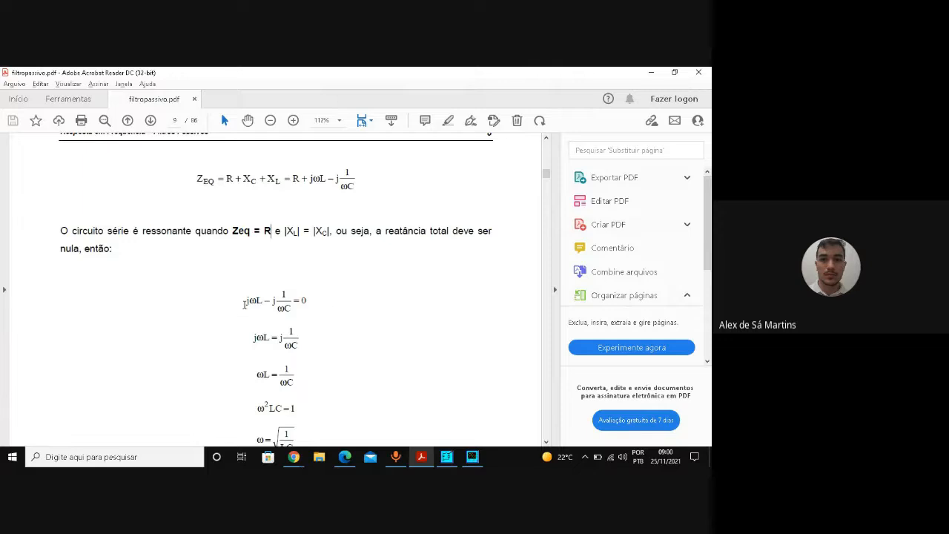
drag(243, 303, 309, 304)
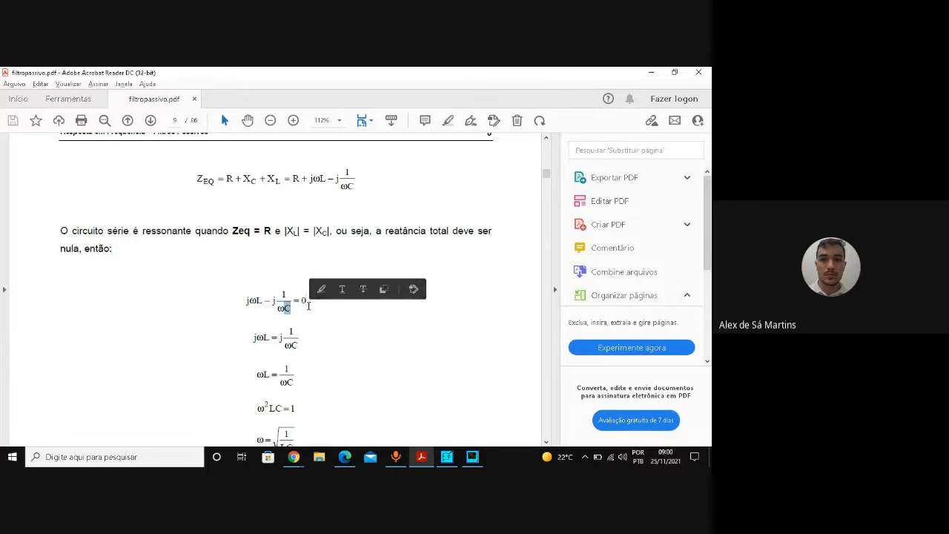
click(379, 341)
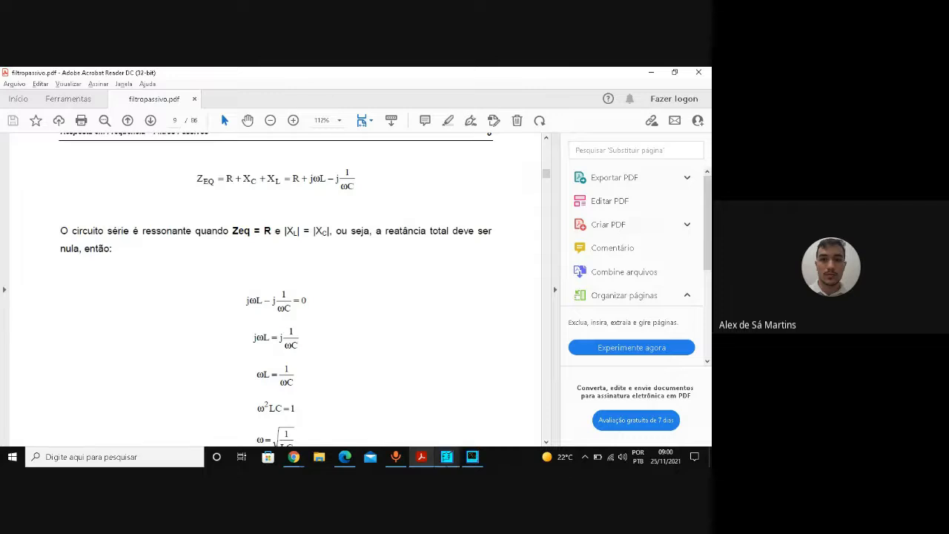
mouse_move(446, 457)
drag(247, 299, 304, 306)
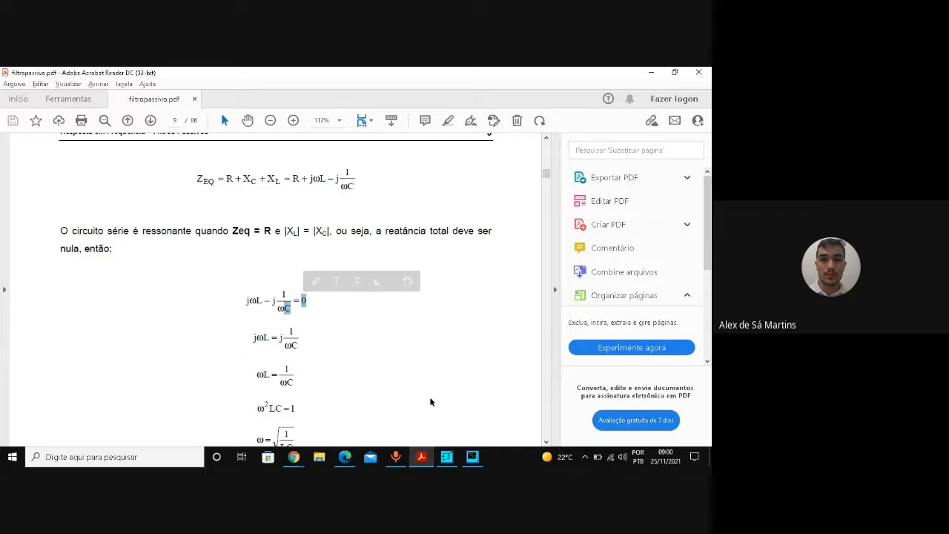
click(446, 457)
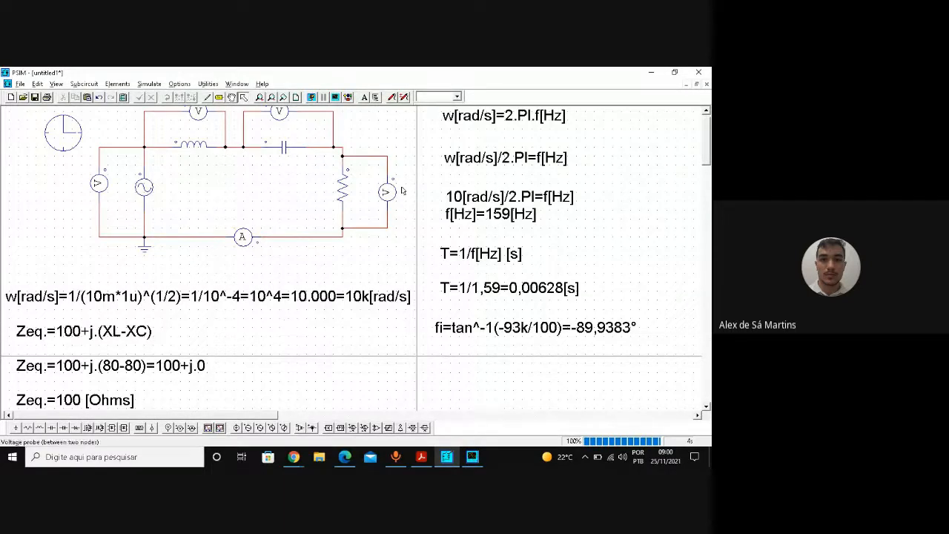
- Return to Simview, replace the VR curve with V_Fonte, and measure the power factor of It versus V_Fonte
click(470, 455)
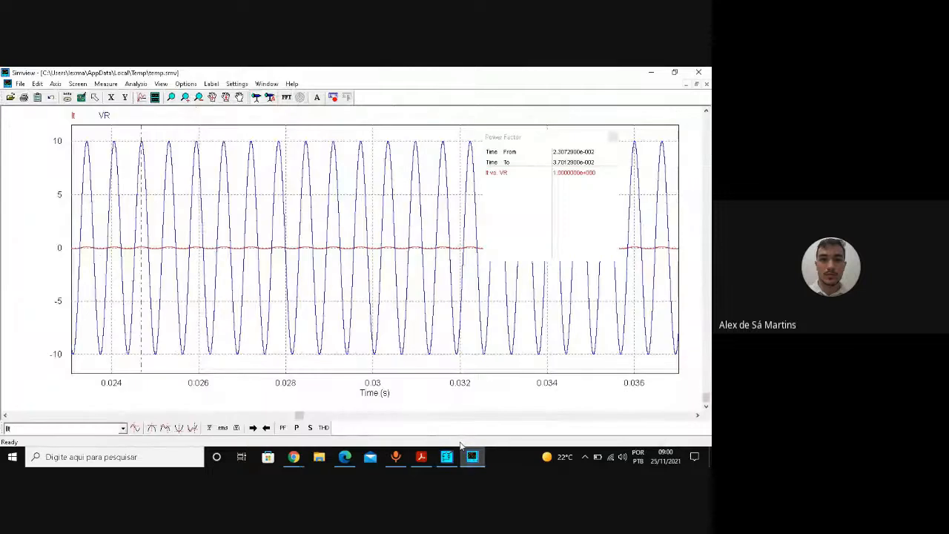
double_click(324, 216)
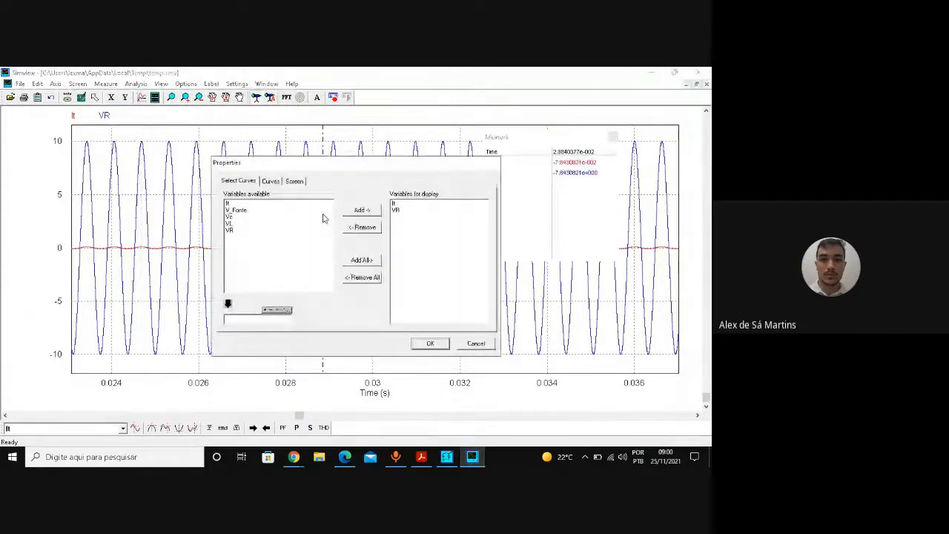
click(395, 212)
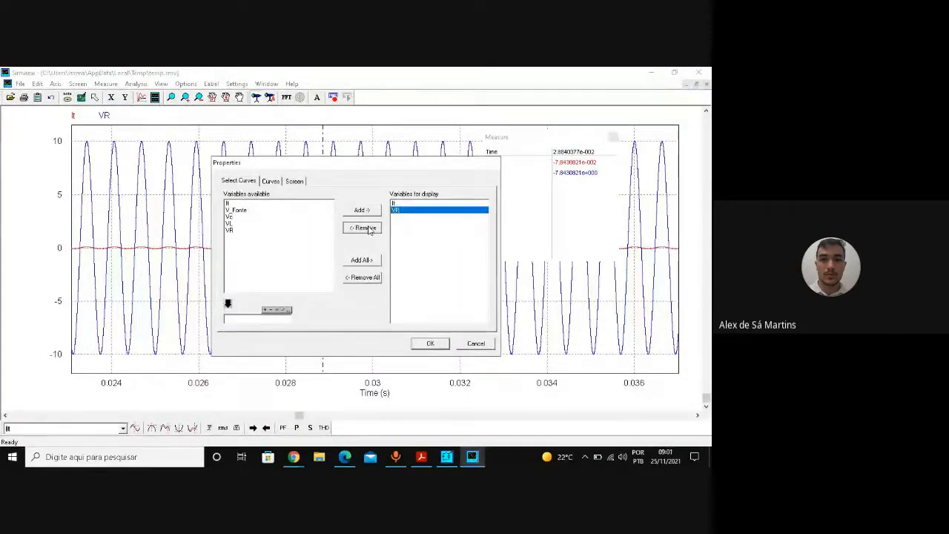
click(368, 229)
click(261, 211)
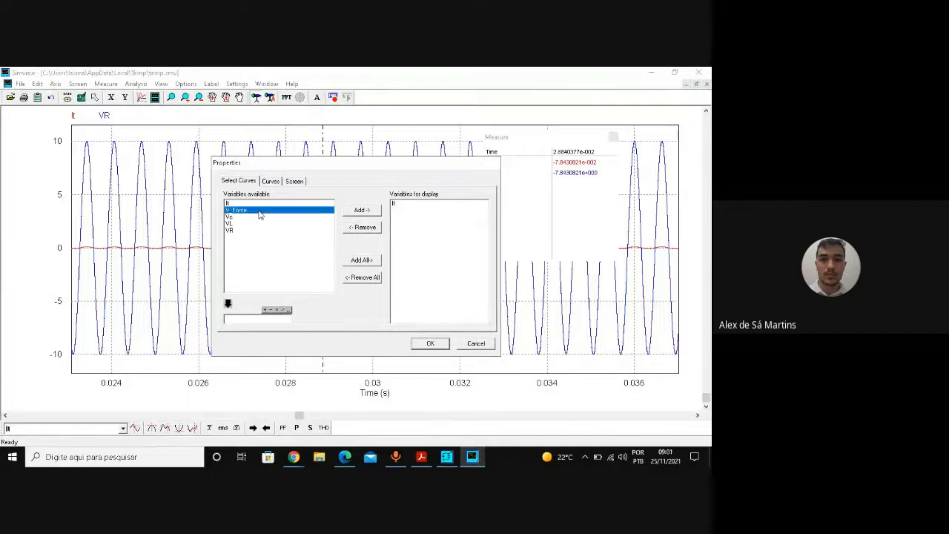
click(362, 211)
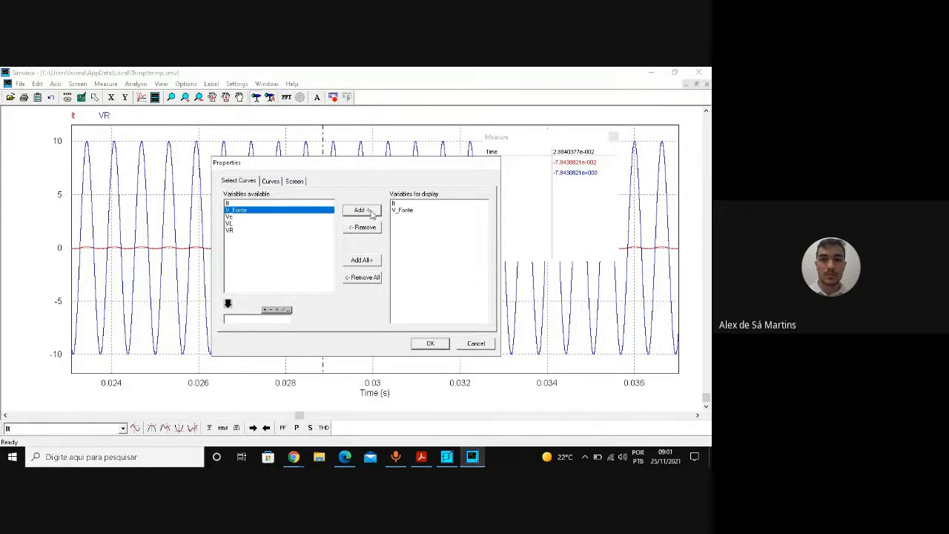
click(428, 344)
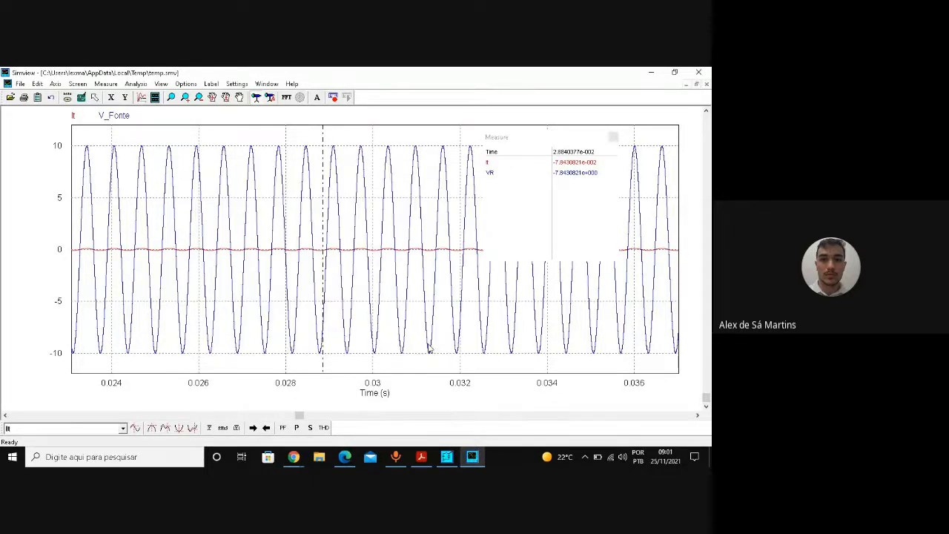
click(282, 428)
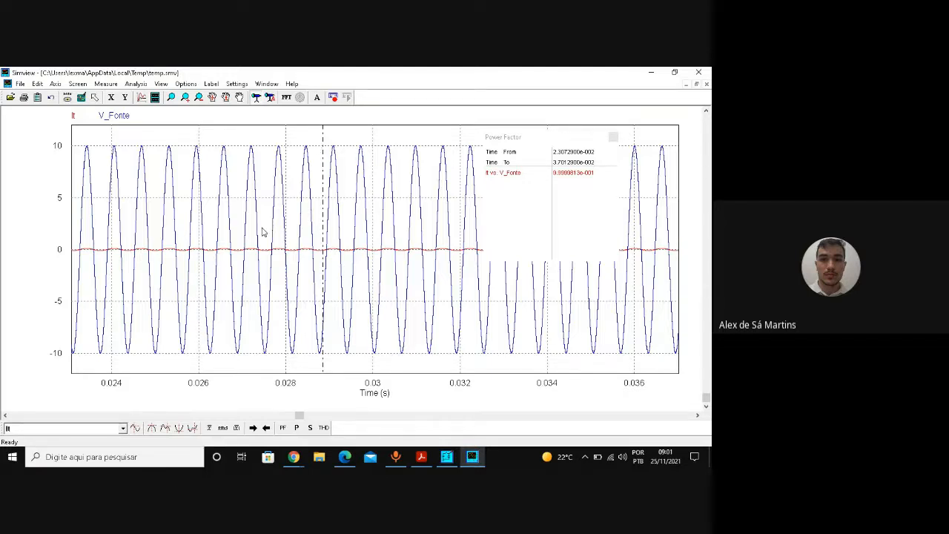
- Replace the It curve with the scaled expression It*50, keeping V_Fonte displayed
double_click(265, 296)
click(393, 203)
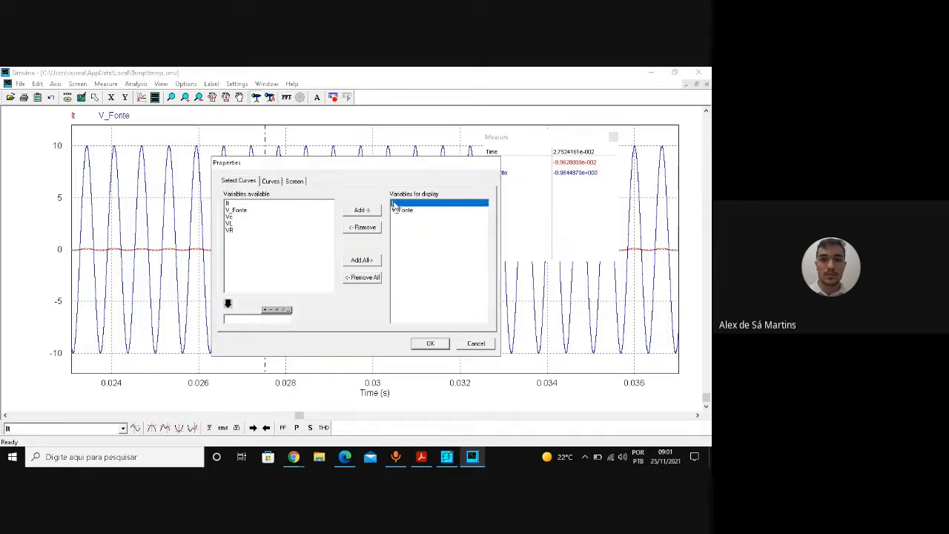
click(355, 230)
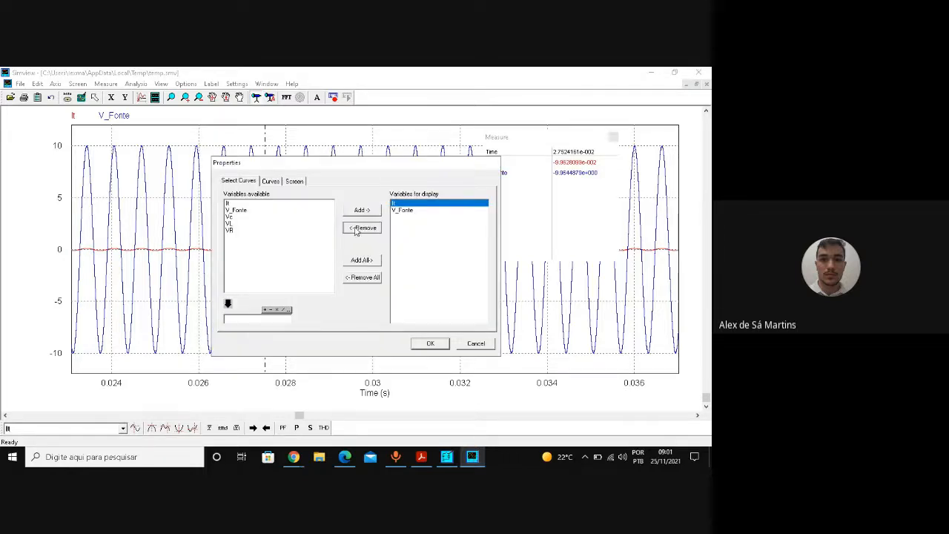
click(241, 205)
click(229, 305)
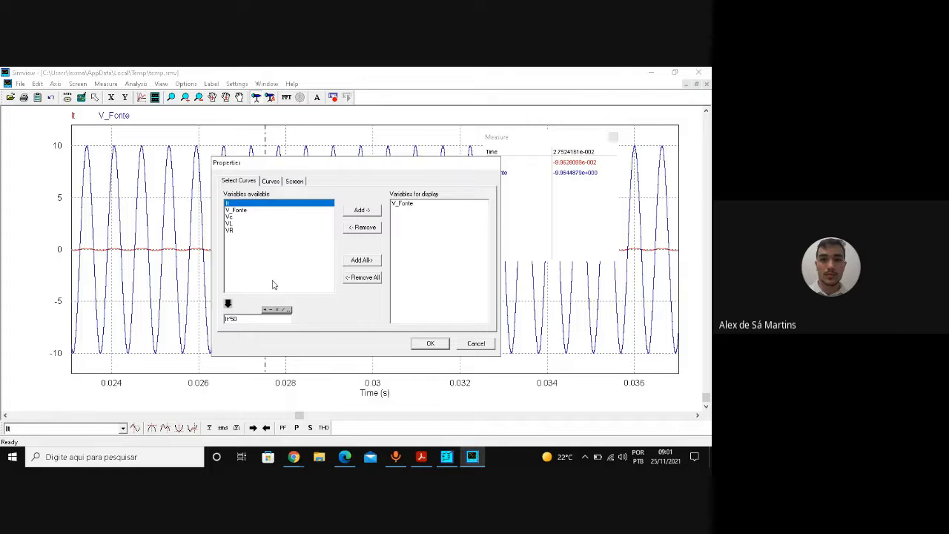
click(362, 210)
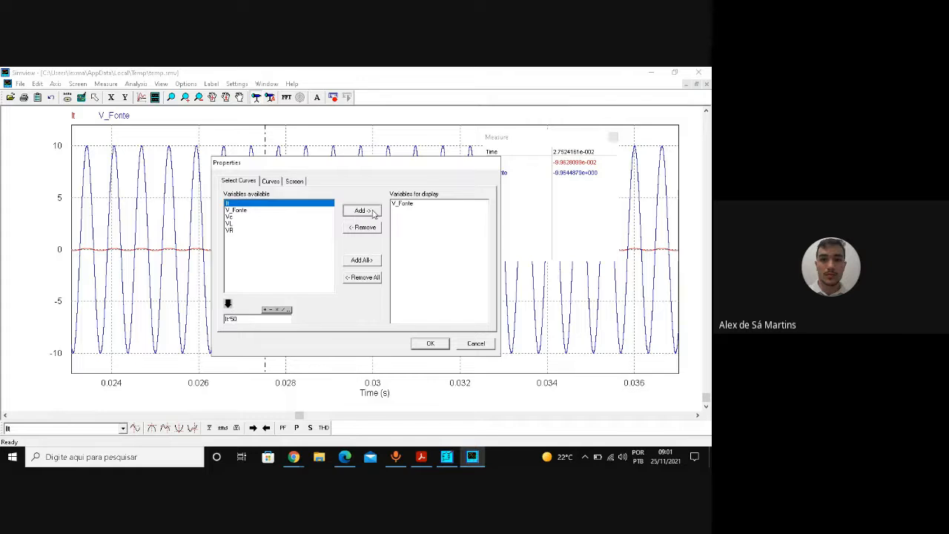
click(429, 343)
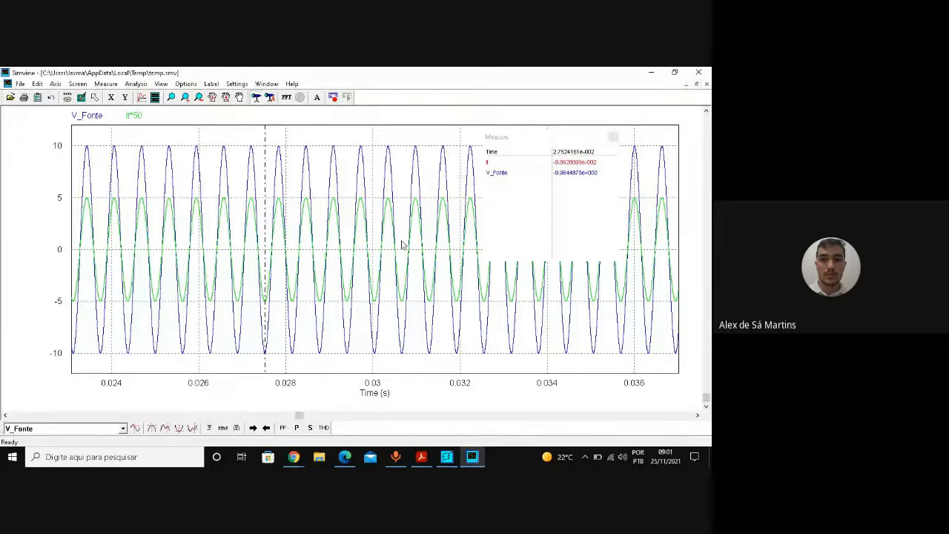
- Measure the power factor of V_Fonte versus It*50 and switch to the Google Meet call
click(296, 426)
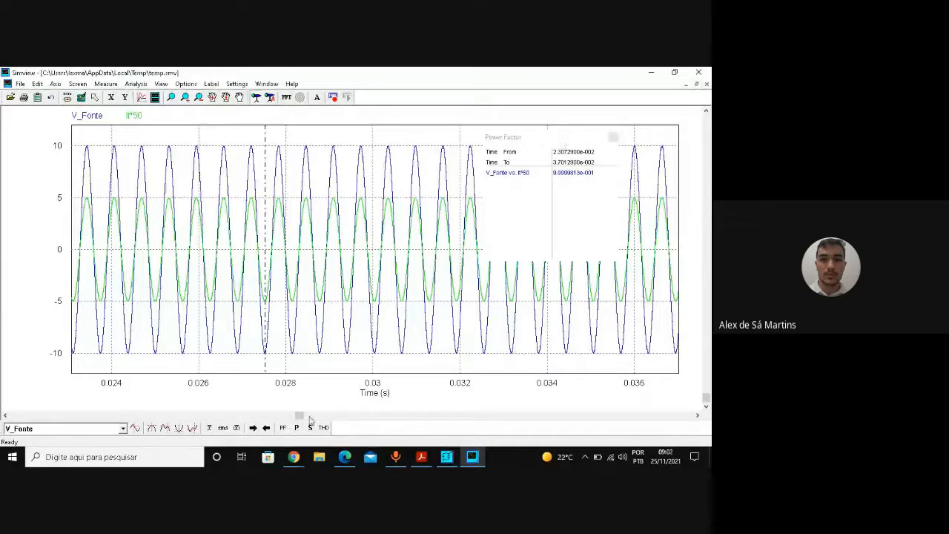
mouse_move(294, 457)
click(262, 409)
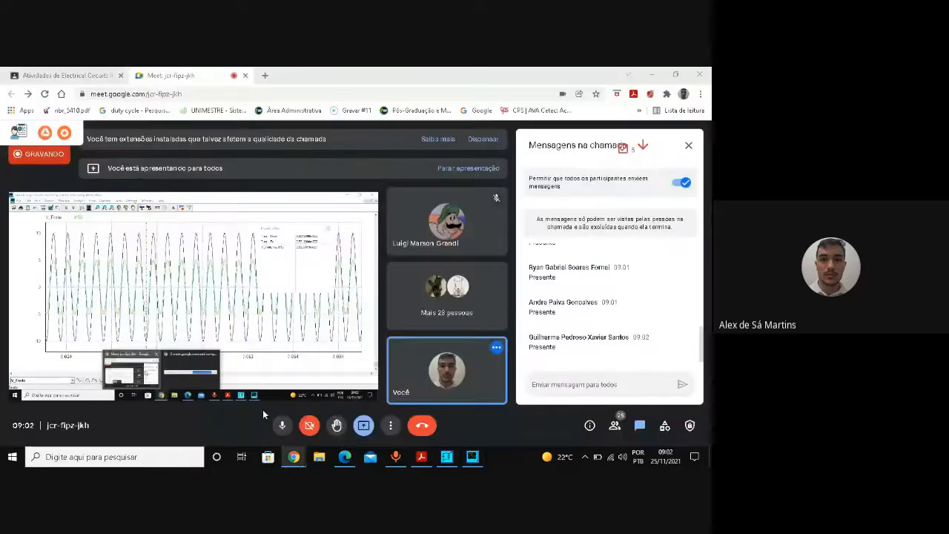
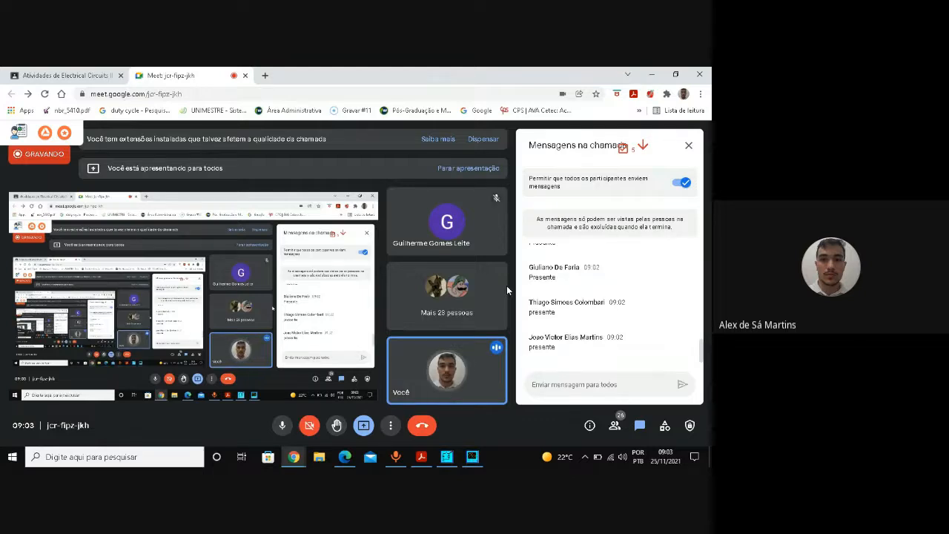
- Return to the Simview waveforms and add a second plot screen showing the Vc and VL curves
click(446, 457)
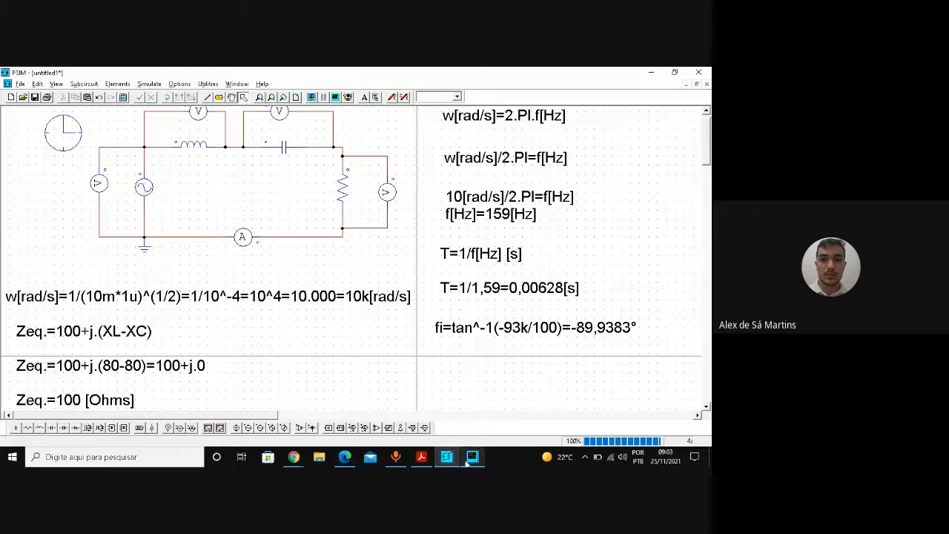
click(473, 456)
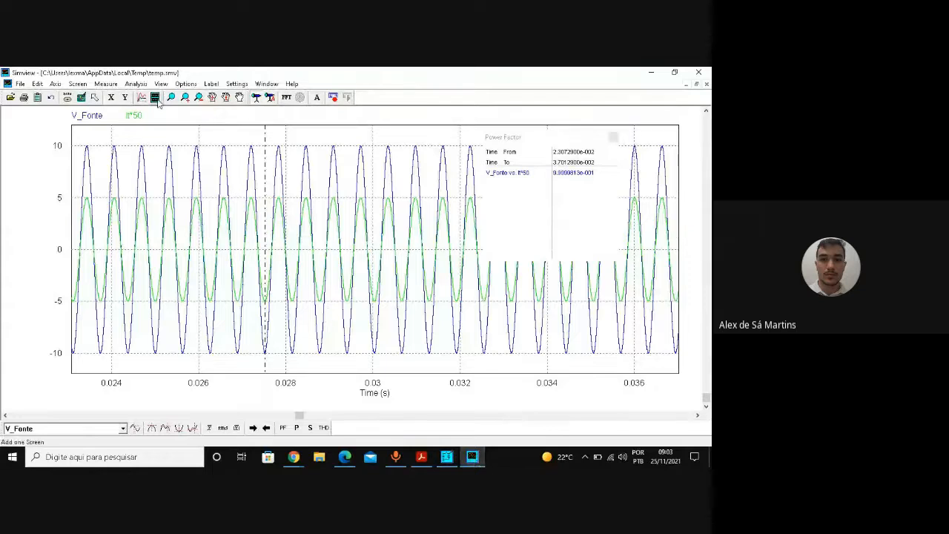
click(156, 98)
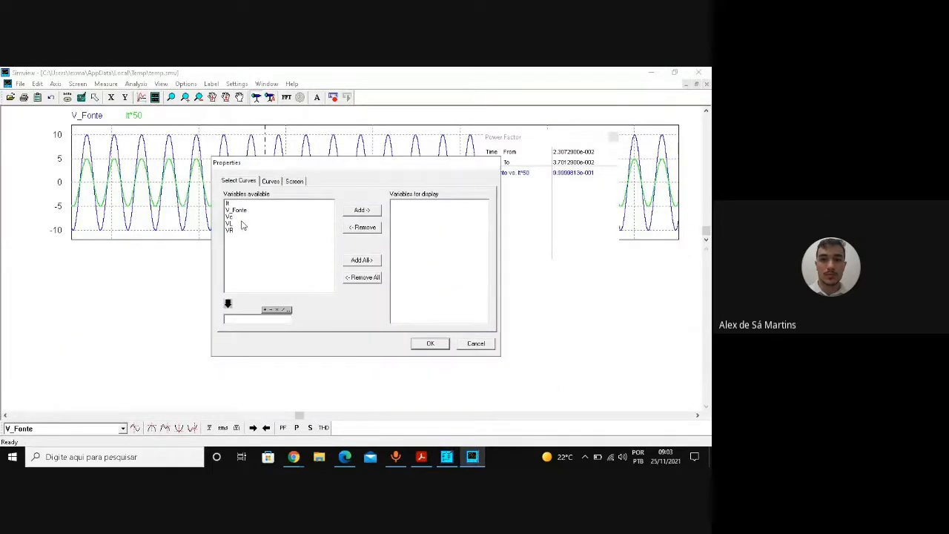
click(241, 218)
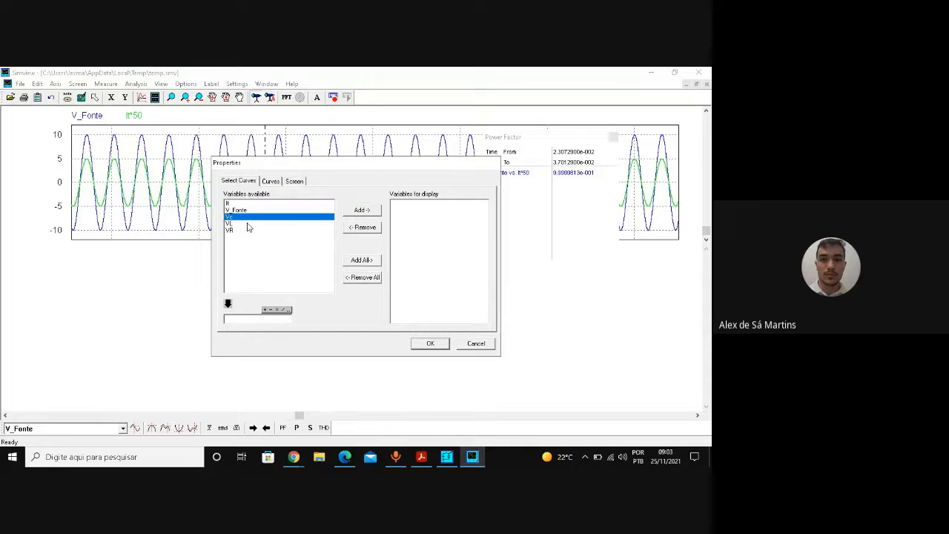
shift+click(248, 224)
click(359, 211)
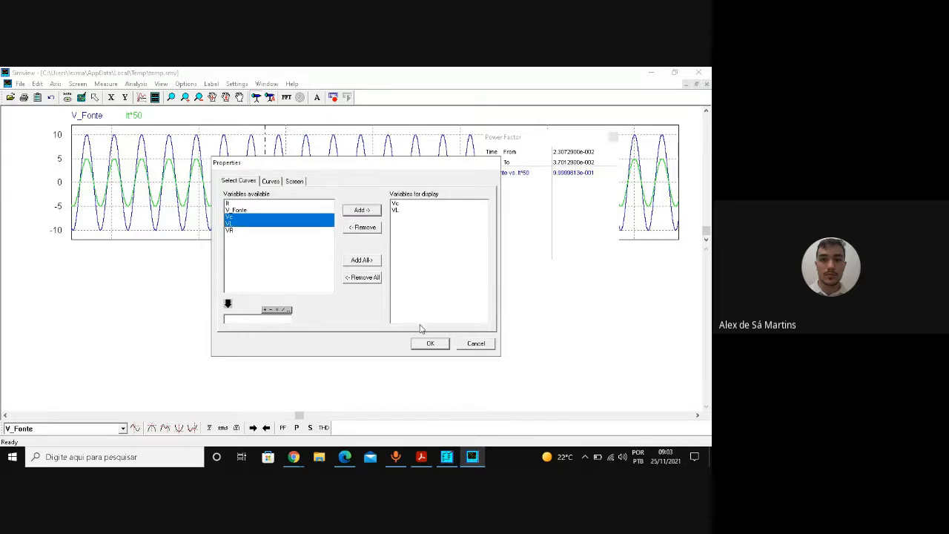
click(433, 346)
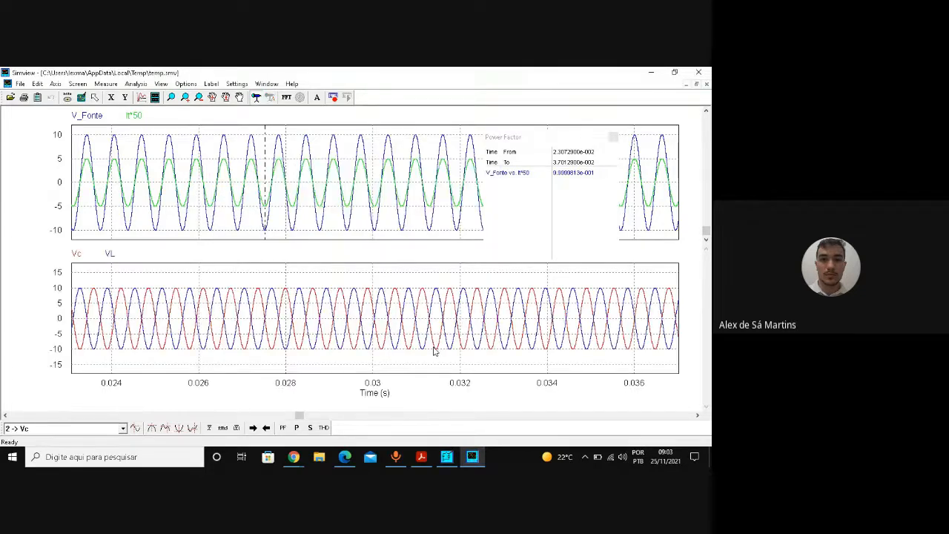
- Add the VR curve to the lower plot alongside Vc and VL
click(123, 311)
double_click(212, 332)
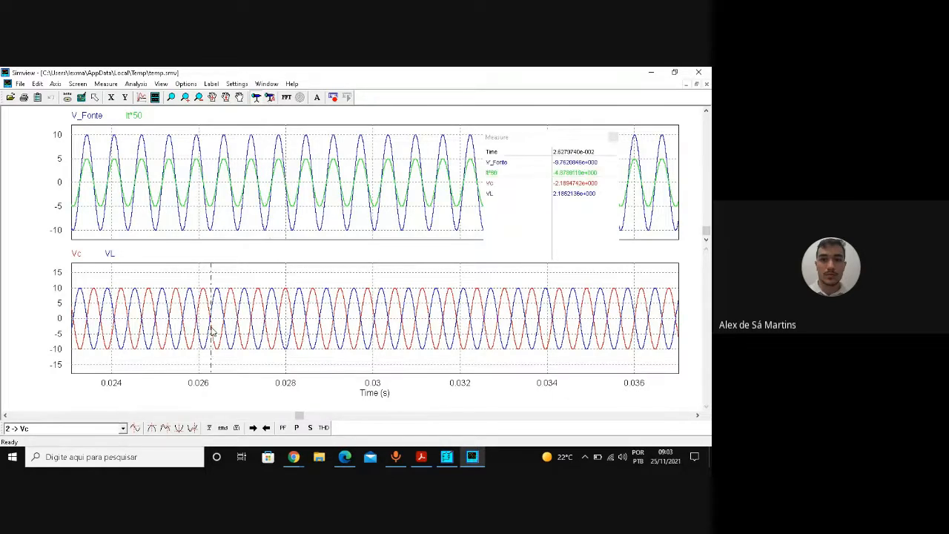
click(247, 230)
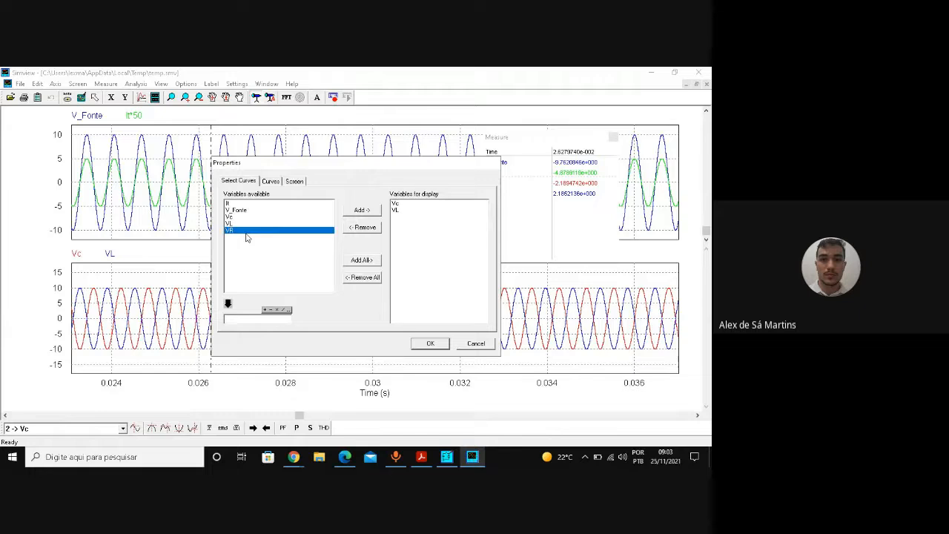
click(361, 211)
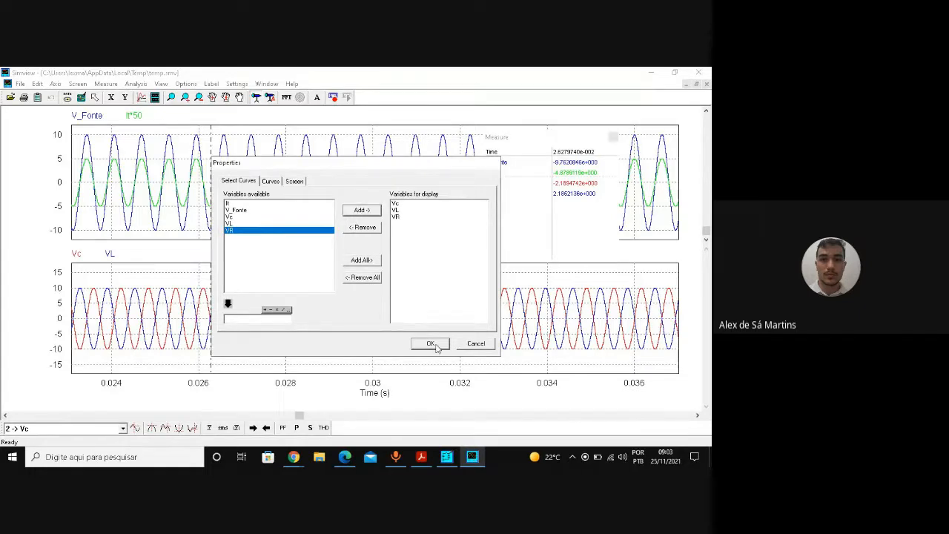
click(431, 344)
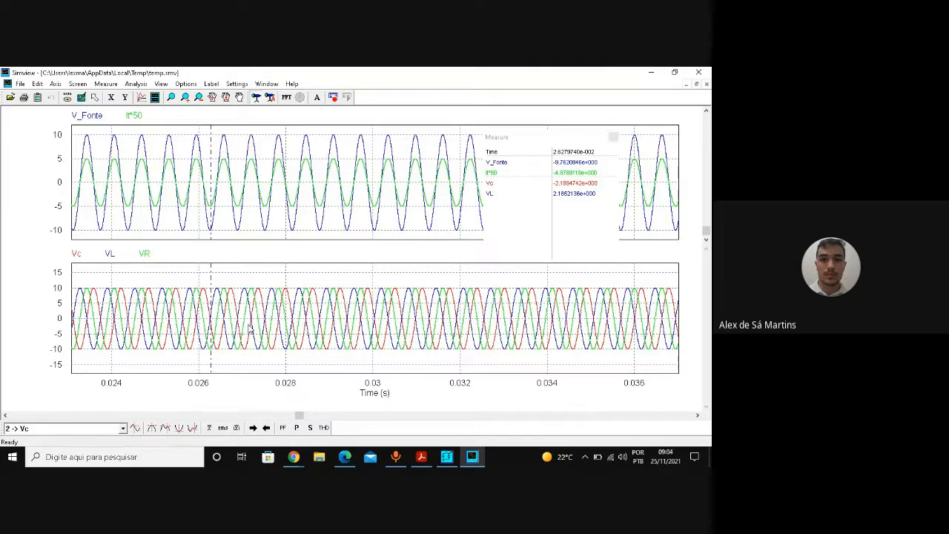
- Remove the VR curve from the lower plot, keeping Vc and VL displayed
double_click(290, 321)
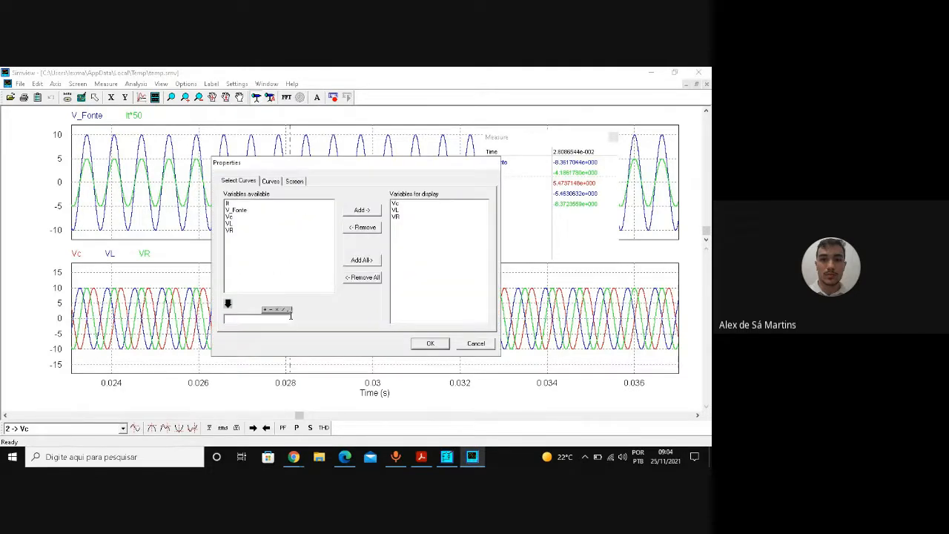
click(399, 219)
click(363, 229)
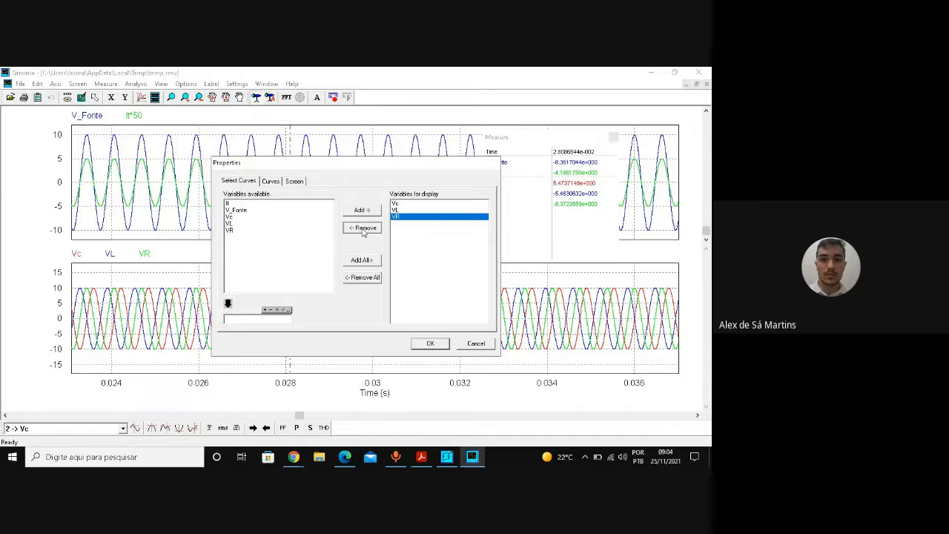
click(430, 343)
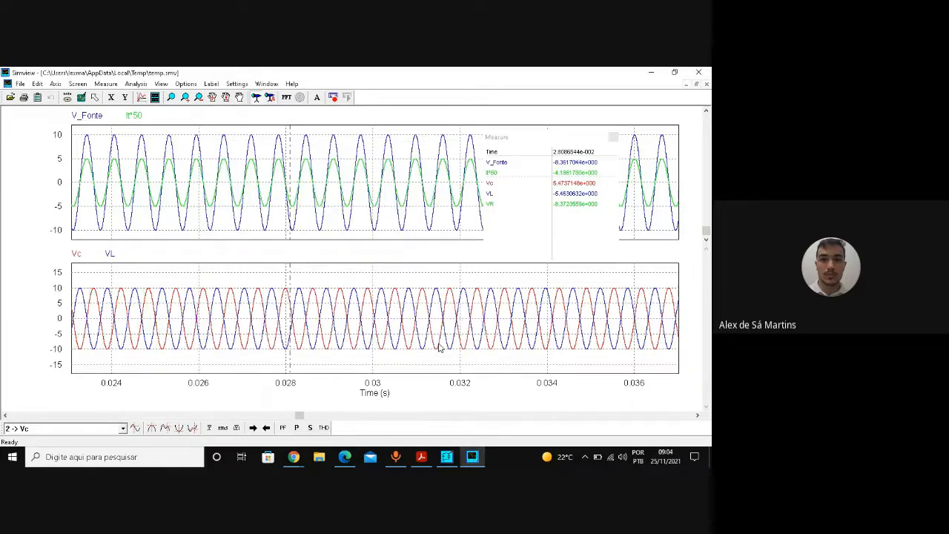
- Remove V_Fonte from the upper plot, restore the full time range, and try to remove It*50 as well
double_click(211, 181)
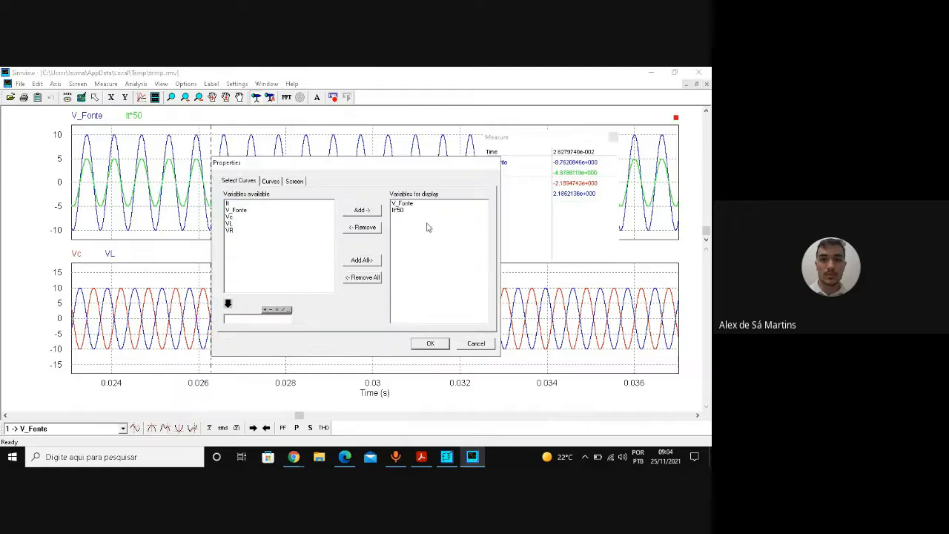
click(375, 279)
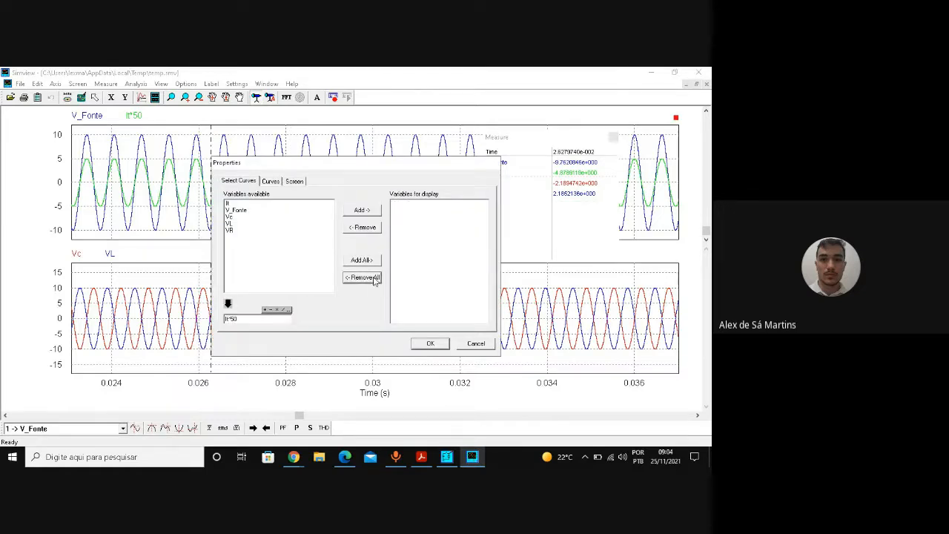
click(435, 348)
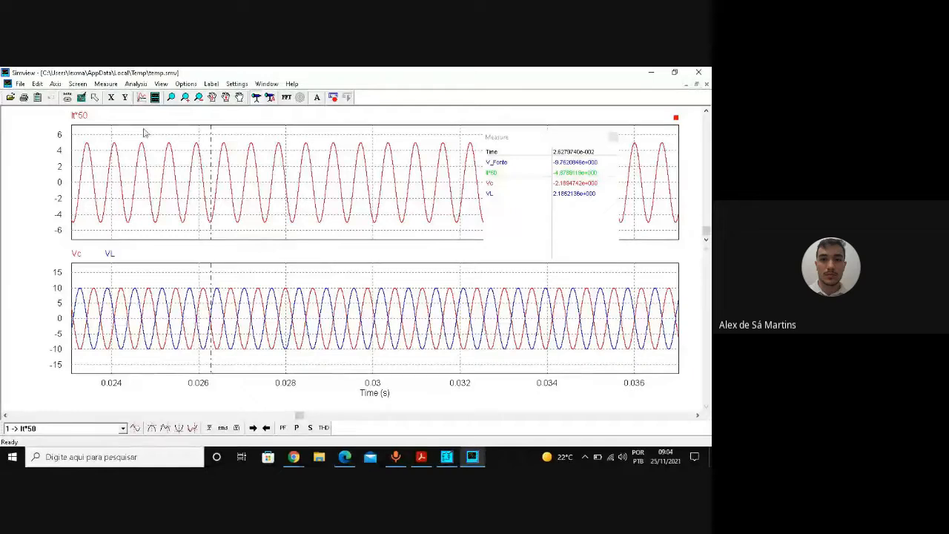
click(80, 99)
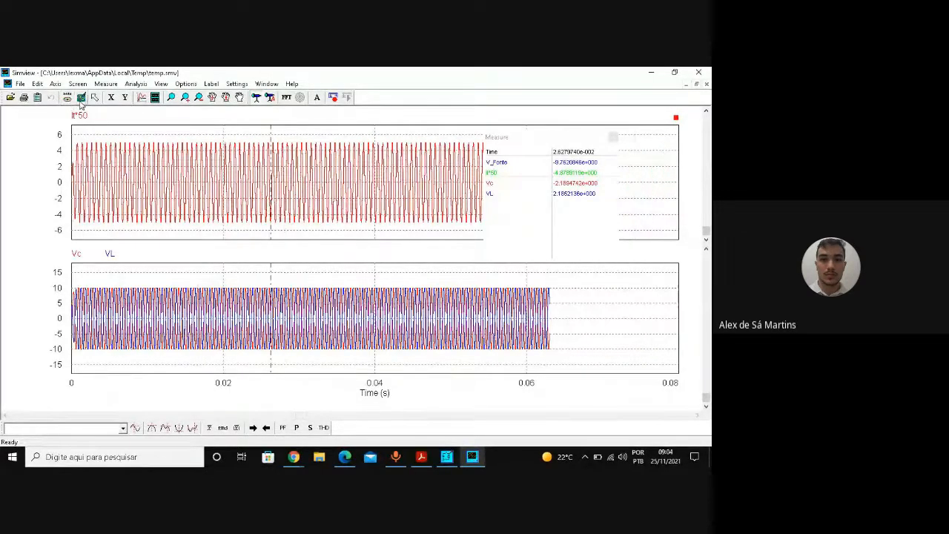
double_click(189, 187)
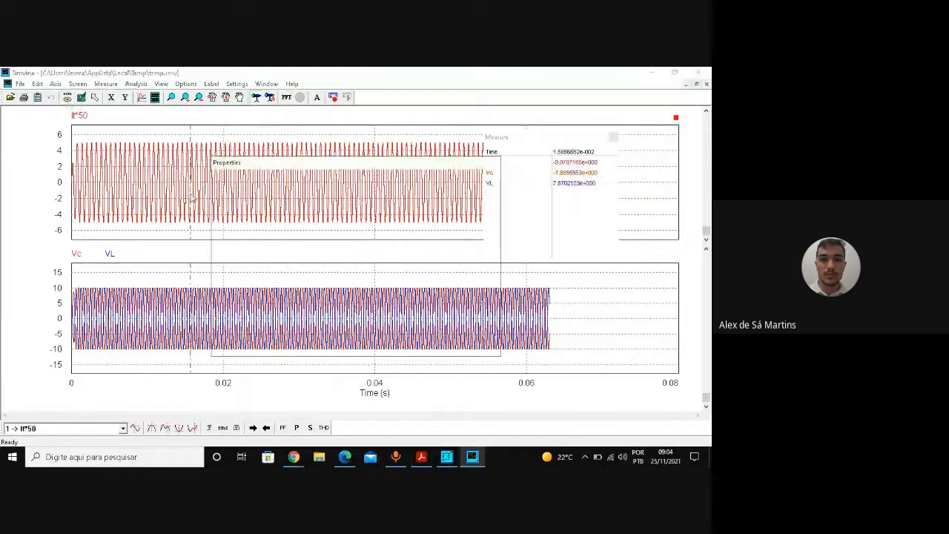
click(362, 277)
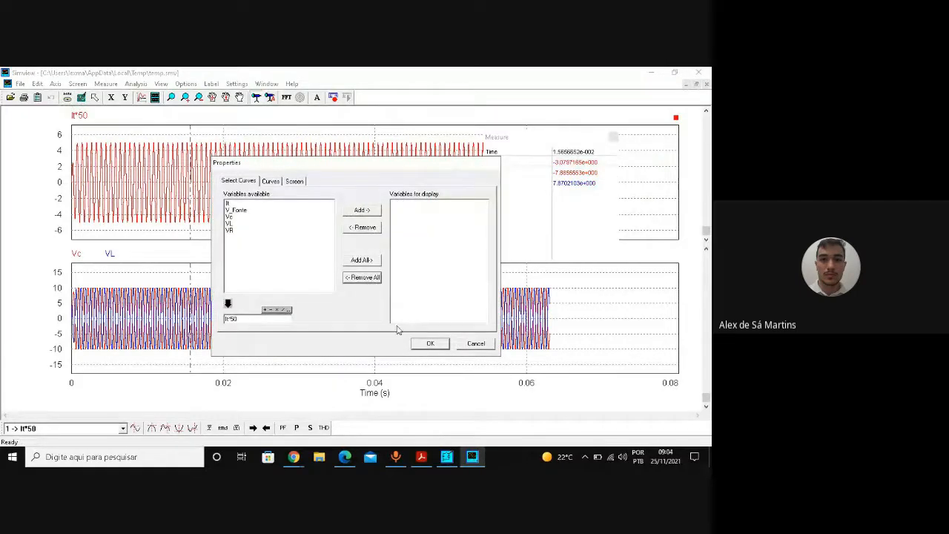
click(432, 345)
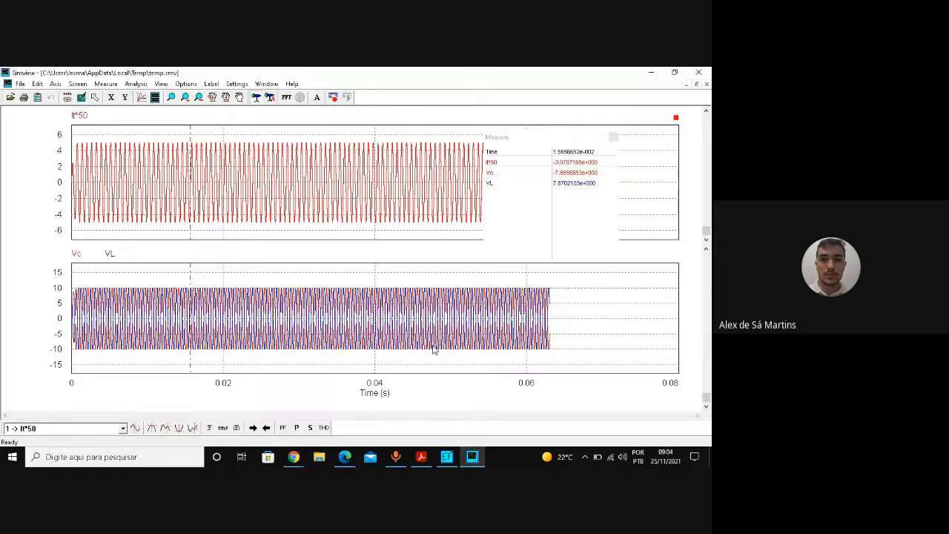
click(68, 99)
- Remove It*50 from the upper plot, clear the leftover expression, and redraw so the Vc and VL plot fills the window
double_click(129, 149)
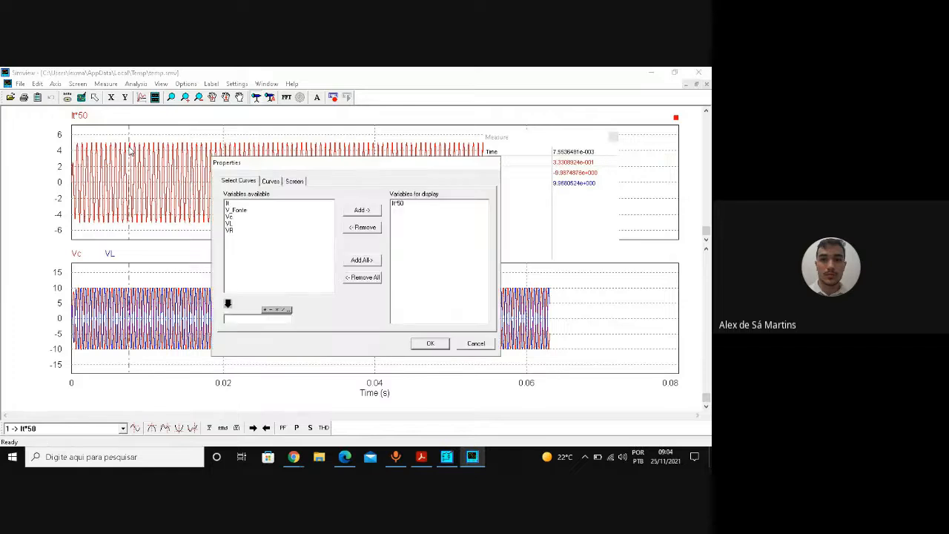
click(361, 281)
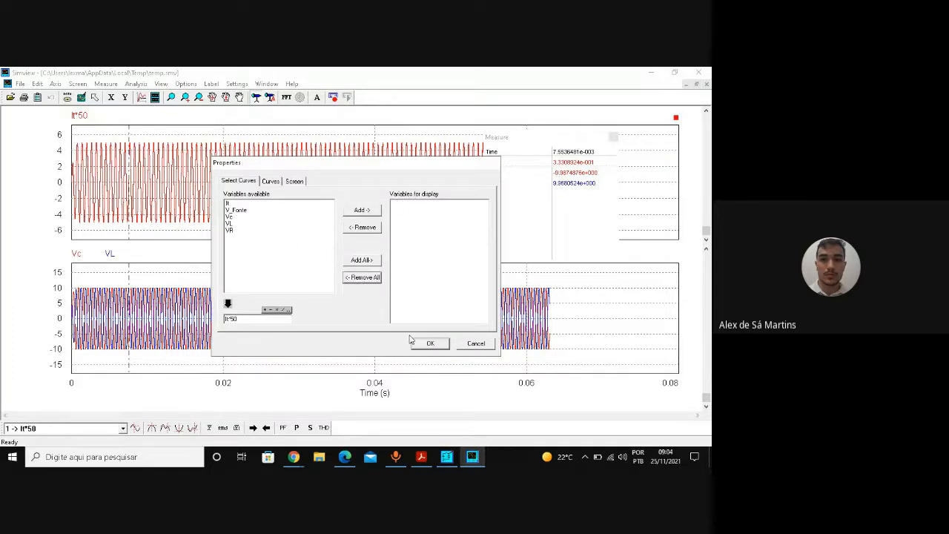
click(258, 317)
key(BackSpace)
key(BackSpace)
key(BackSpace)
key(BackSpace)
click(427, 343)
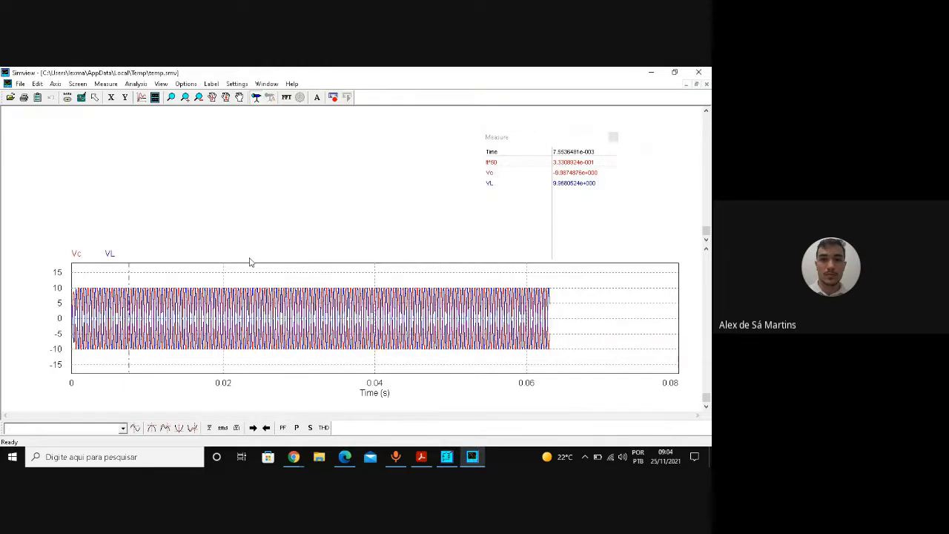
click(67, 97)
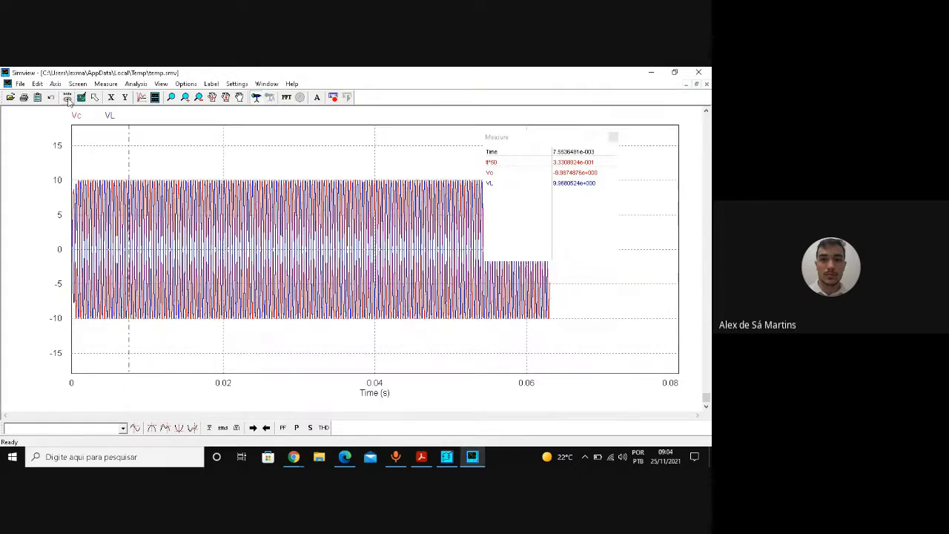
- Measure the RMS values of Vc and VL over about 0.024 to 0.026 s, closing the old measurement window
click(171, 97)
drag(253, 172, 308, 327)
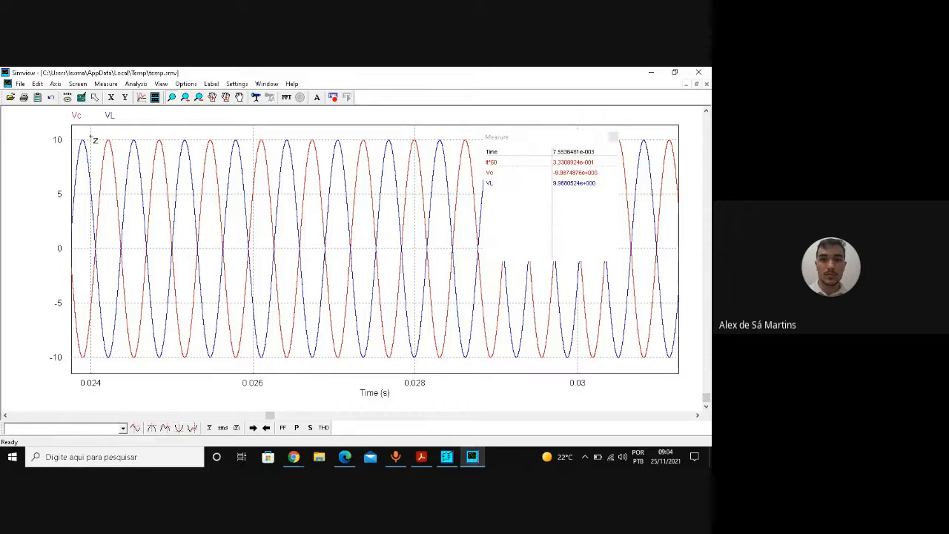
drag(91, 138, 249, 360)
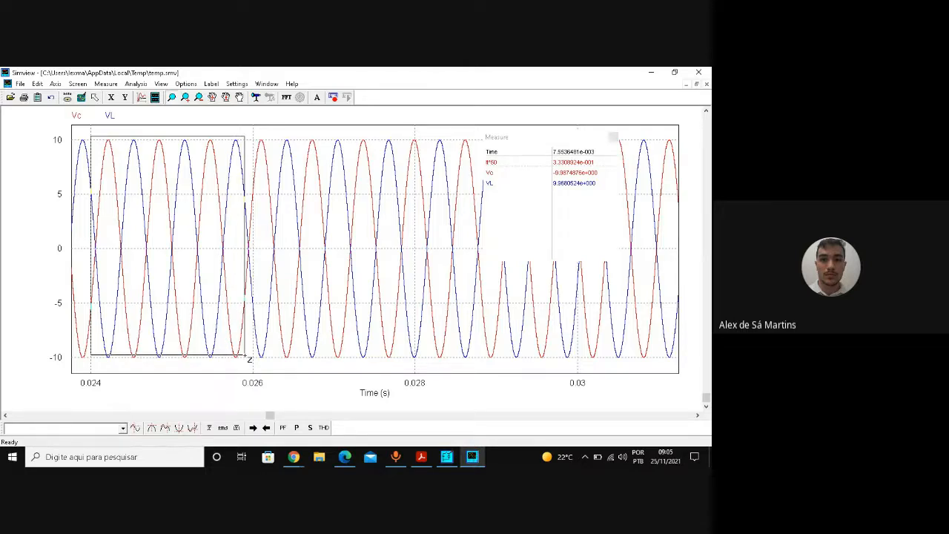
drag(249, 359, 248, 364)
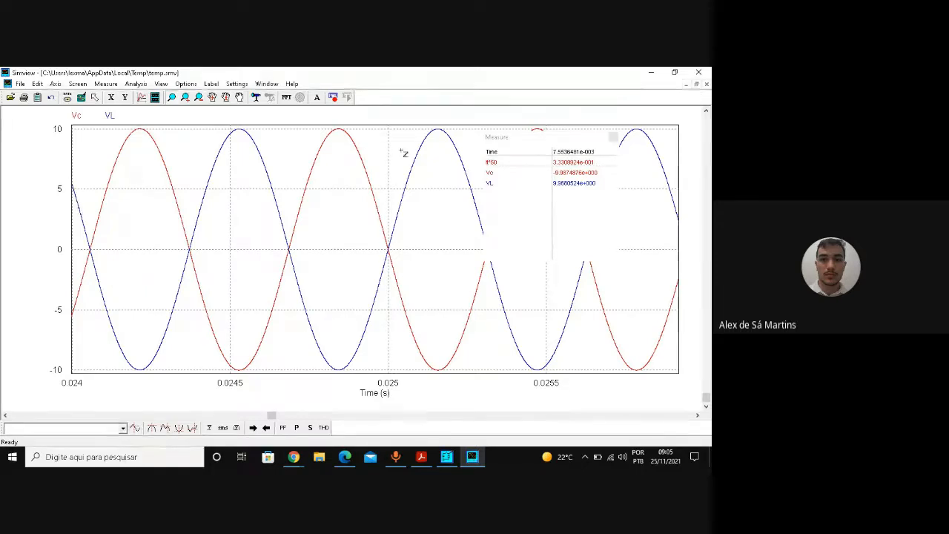
click(613, 138)
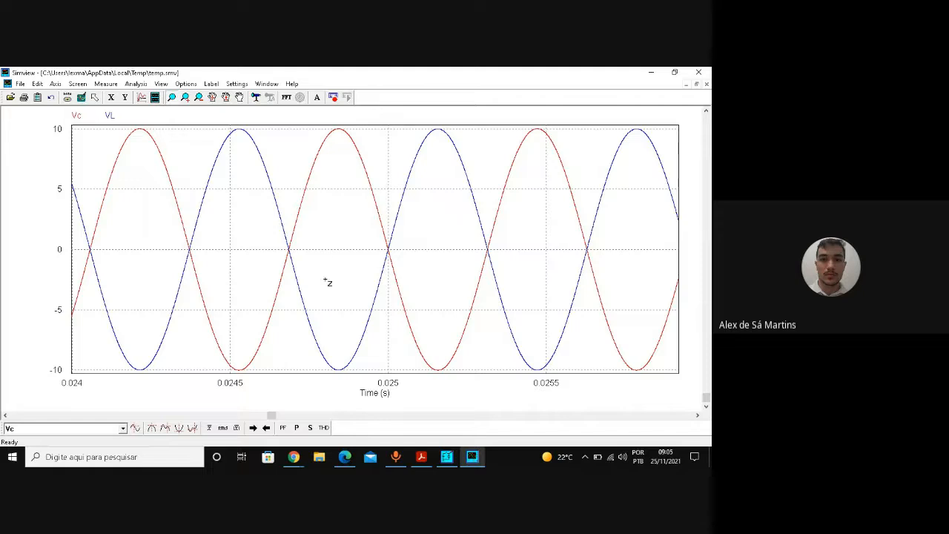
click(222, 428)
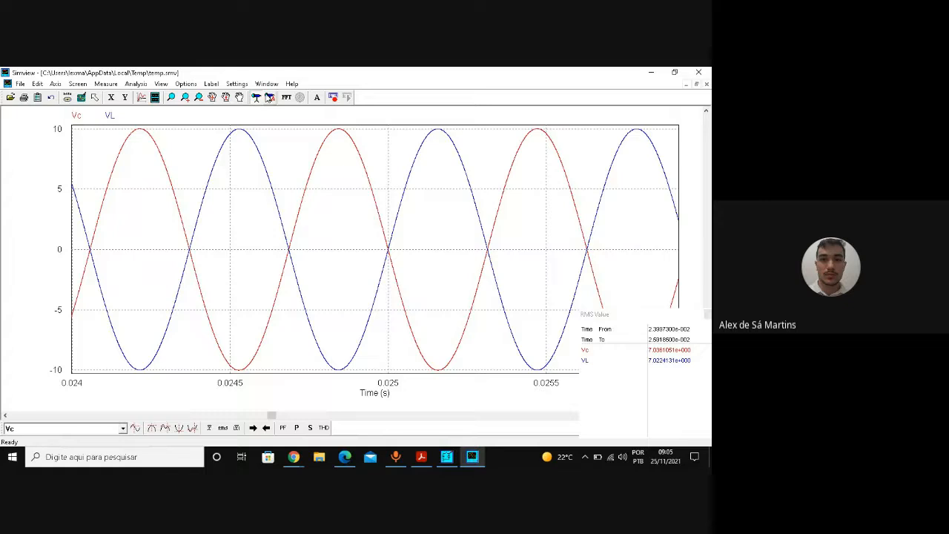
- Measure the instantaneous Vc and VL values at several points along the curves to compare their magnitudes and signs
click(143, 130)
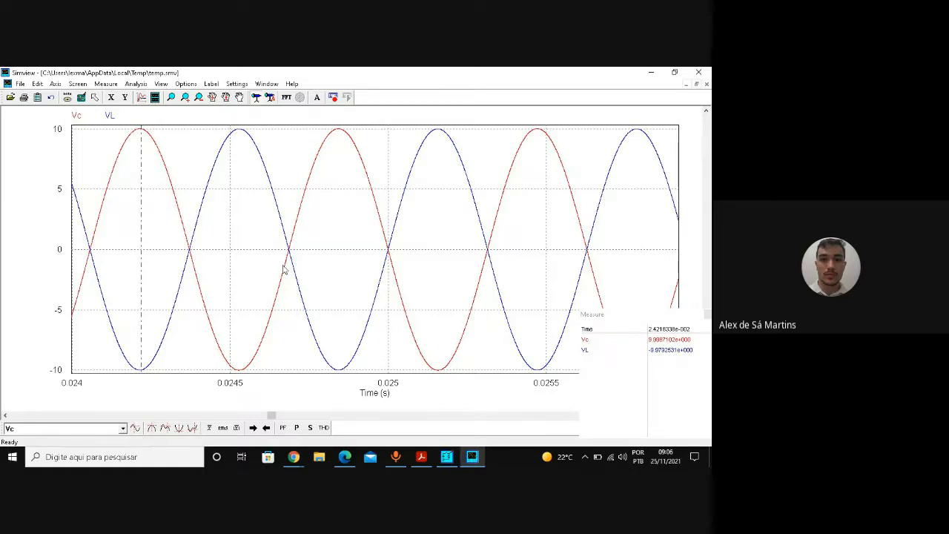
click(264, 230)
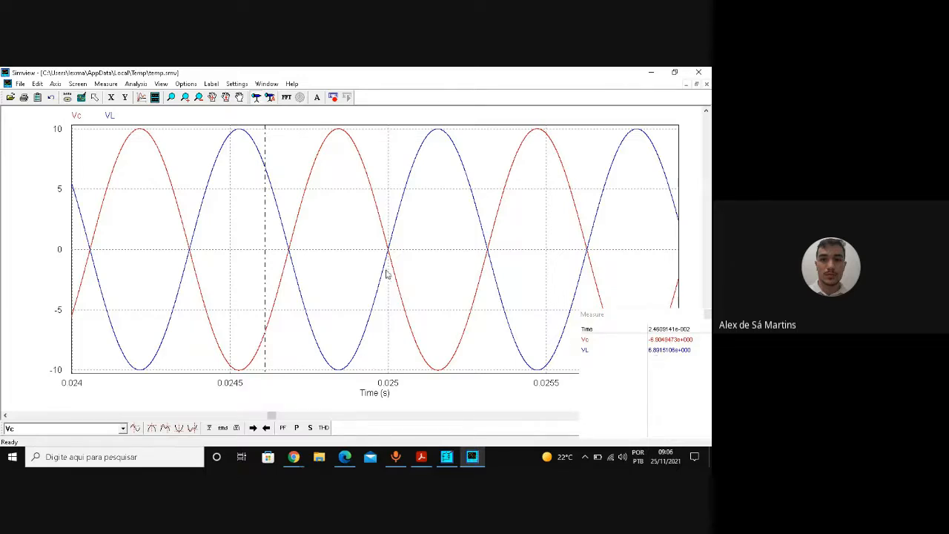
click(351, 254)
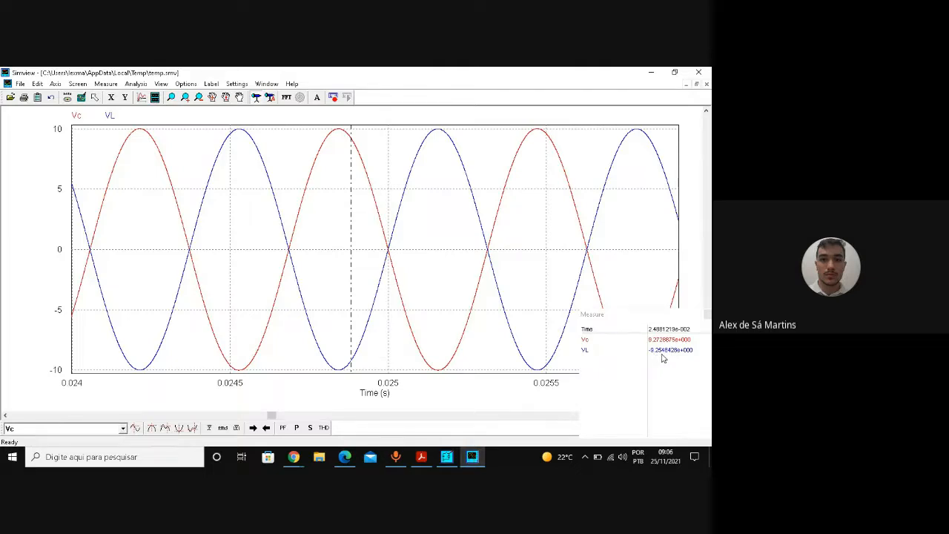
click(417, 246)
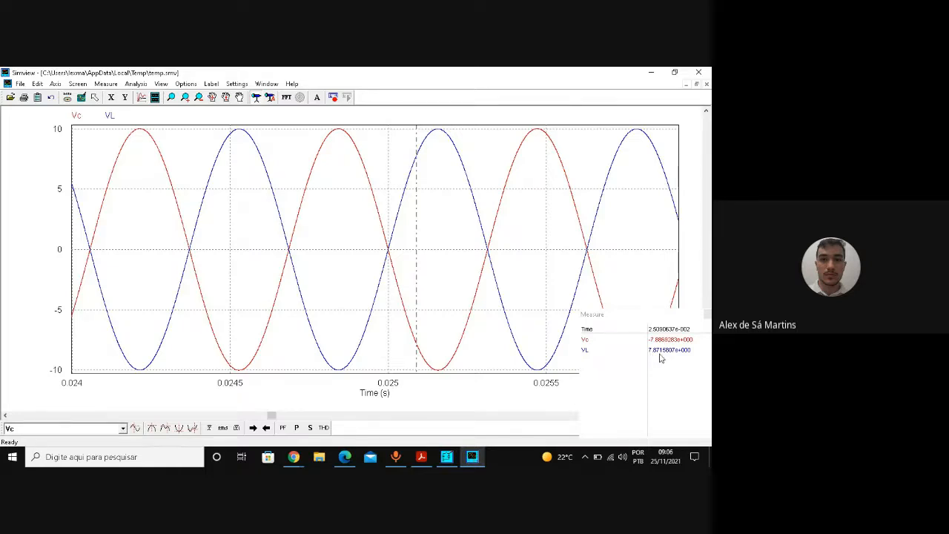
click(462, 205)
click(481, 205)
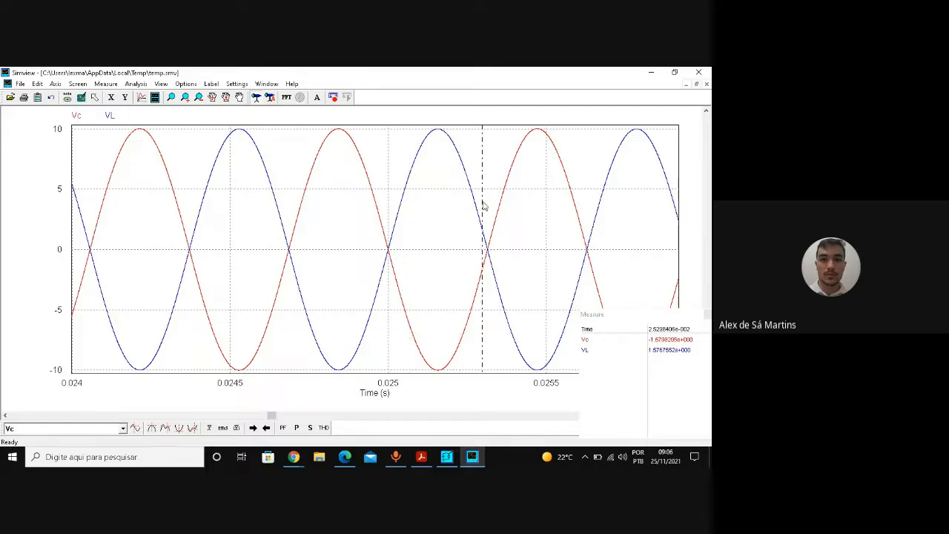
click(521, 211)
click(555, 209)
click(457, 207)
click(406, 189)
click(382, 185)
click(366, 180)
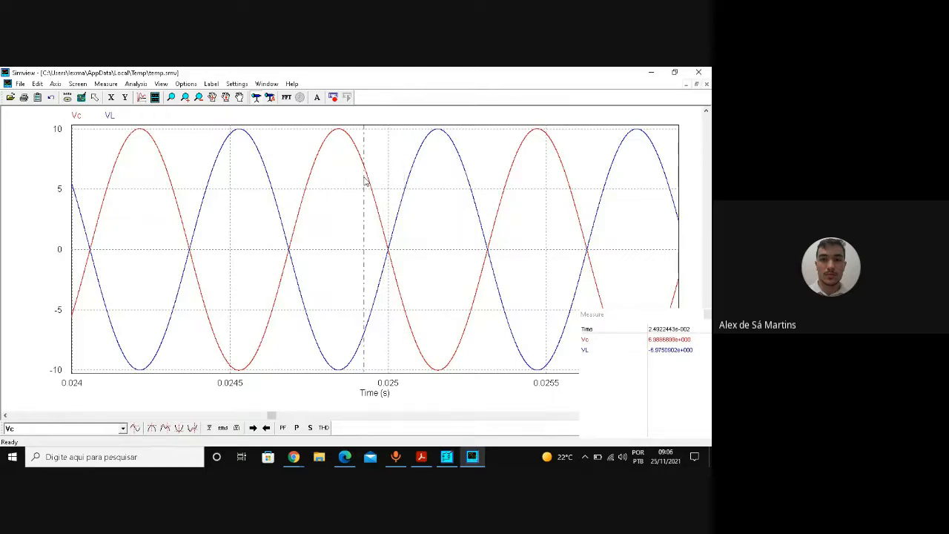
- Read the instantaneous Vc and VL values from about 0.0249 s back to the VL peak near 0.0245 s
click(349, 181)
click(346, 180)
click(322, 179)
click(243, 164)
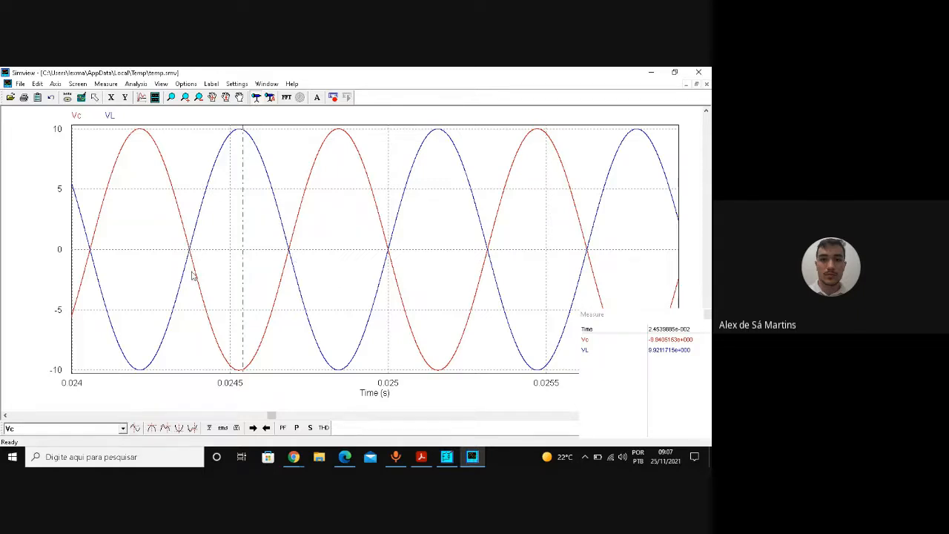
- Trace Vc and VL from the VL peak back to their shared zero crossing near 0.0244 s
click(272, 218)
click(261, 215)
click(251, 212)
click(233, 210)
click(220, 211)
click(212, 226)
click(200, 250)
click(190, 252)
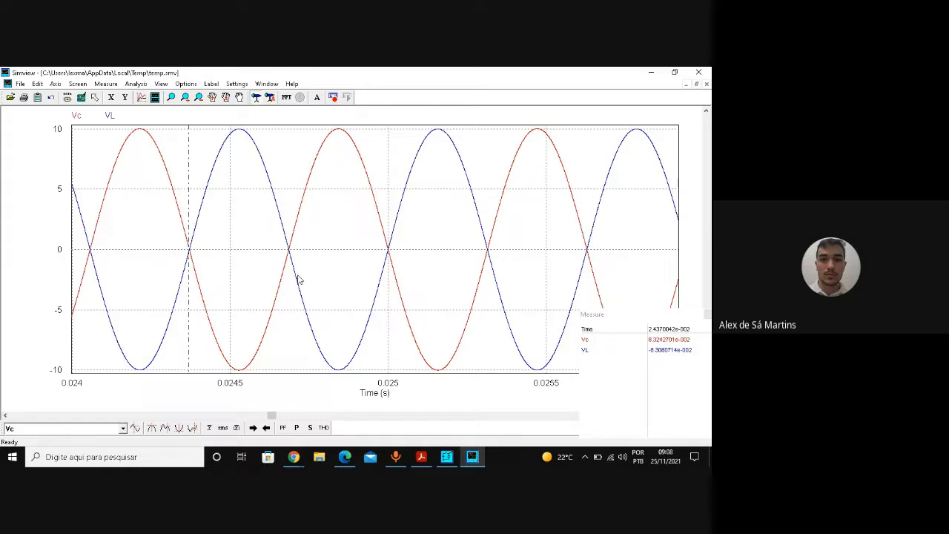
- Switch to PSIM and start a text note with the equation "Vfonte=VR+Vc+VL" and a second line beginning "Vfonte="
click(445, 458)
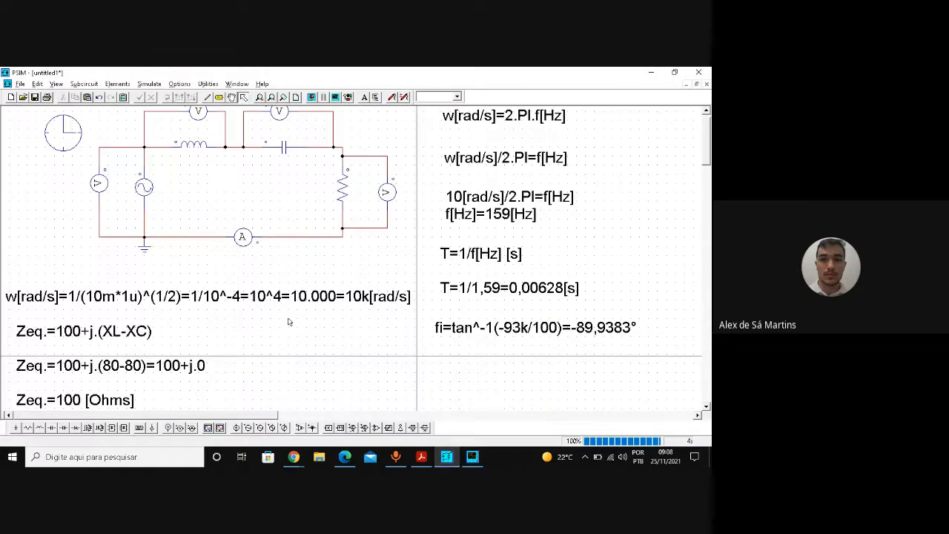
click(365, 98)
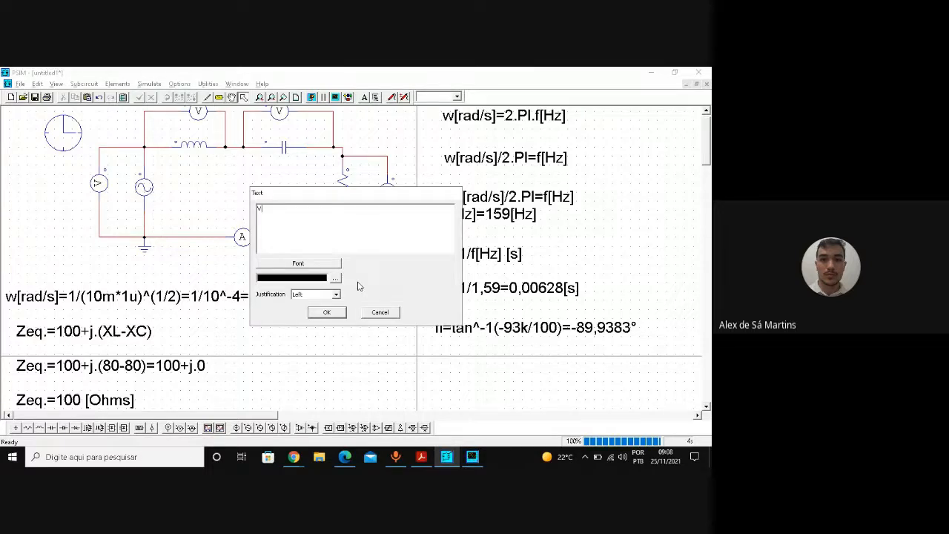
text(Vfo)
text(nte)
text(=V)
text(R=)
text(V)
text(C)
key(BackSpace)
text(Vfonte=)
- Return to Simview, plot It in a second screen below the Vc and VL curves, and measure the RMS values
click(473, 457)
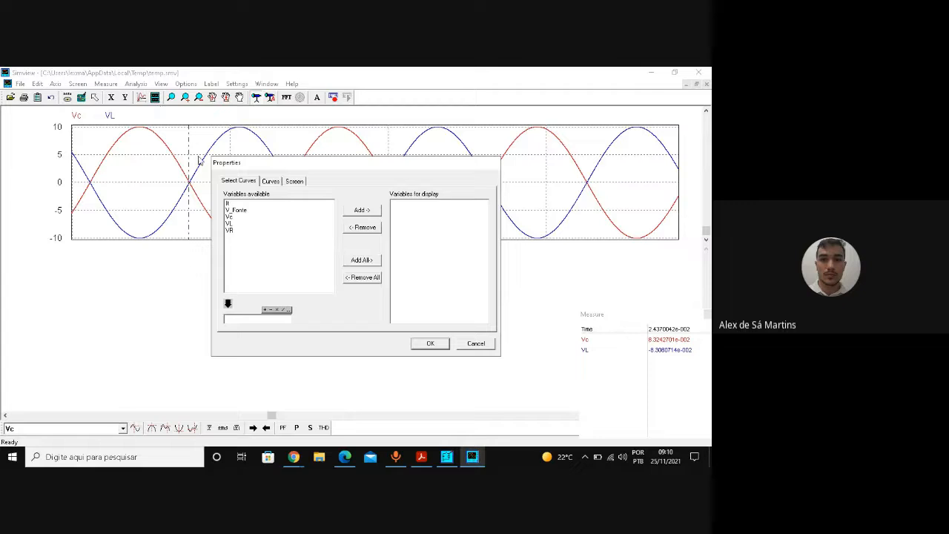
click(252, 204)
click(370, 213)
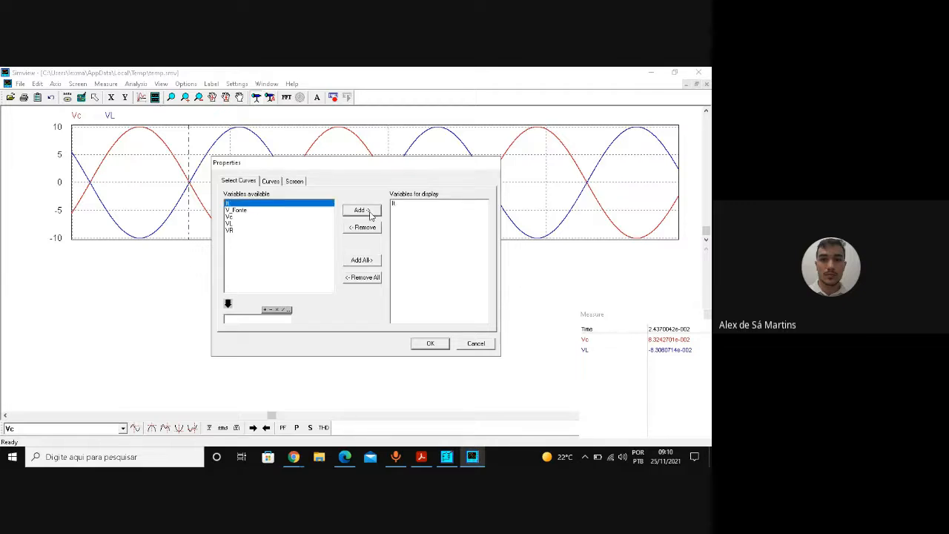
click(435, 345)
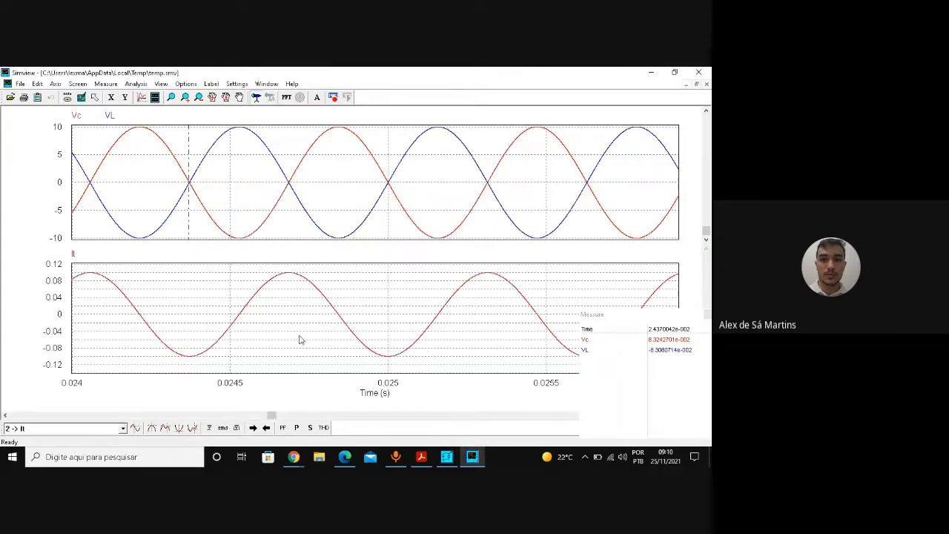
click(223, 428)
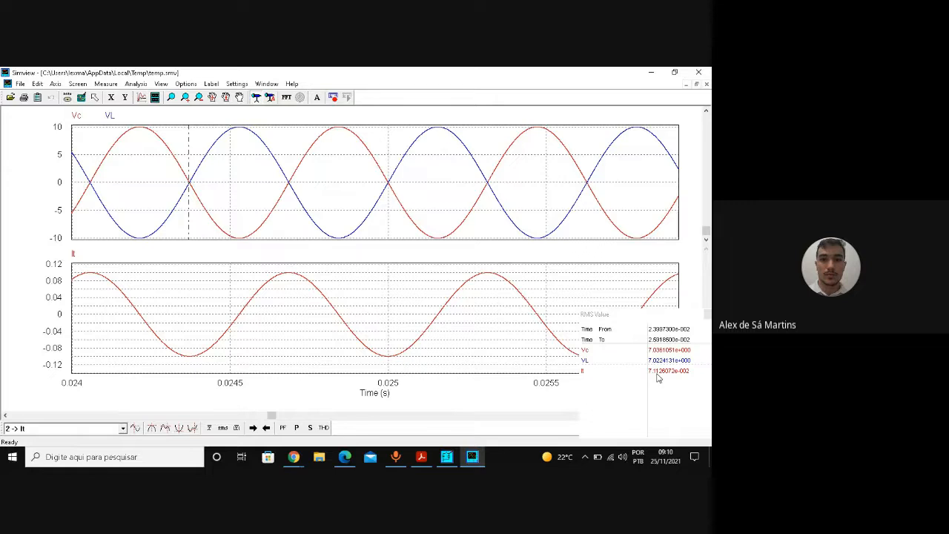
- Complete the second equation of the PSIM text note as "Vfonte=7-j.80*0,0711+j.80*0,0711", checking It's RMS value in Simview
click(447, 457)
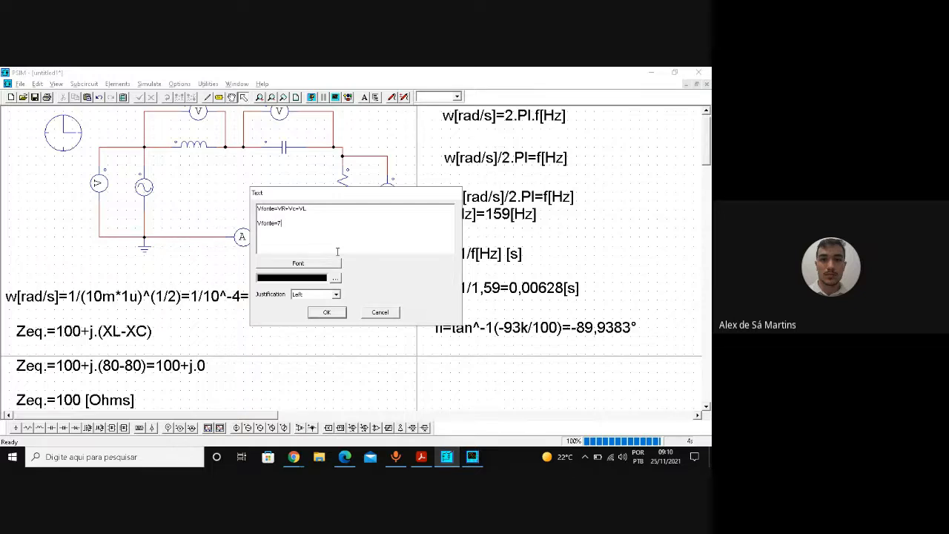
text(-j.80°0,0)
key(alt+Tab)
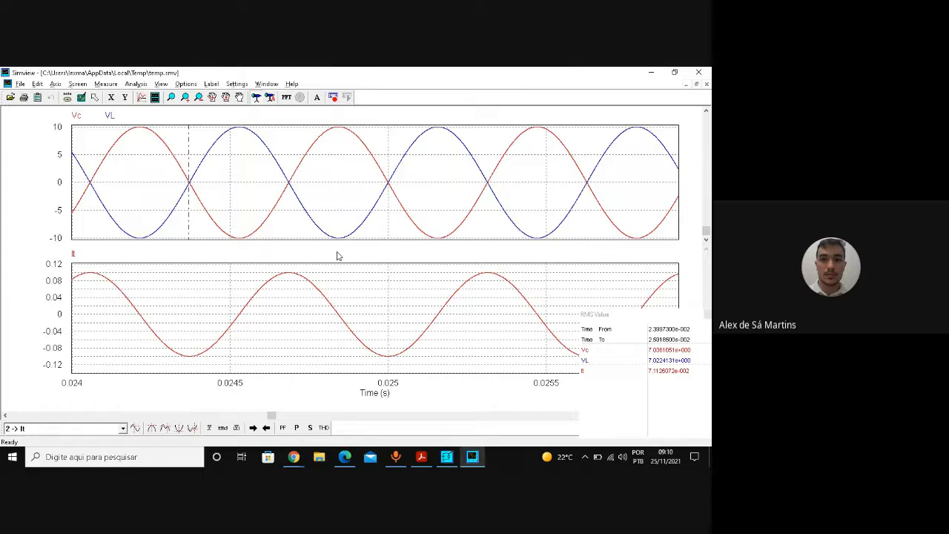
key(alt+Tab)
text(711)
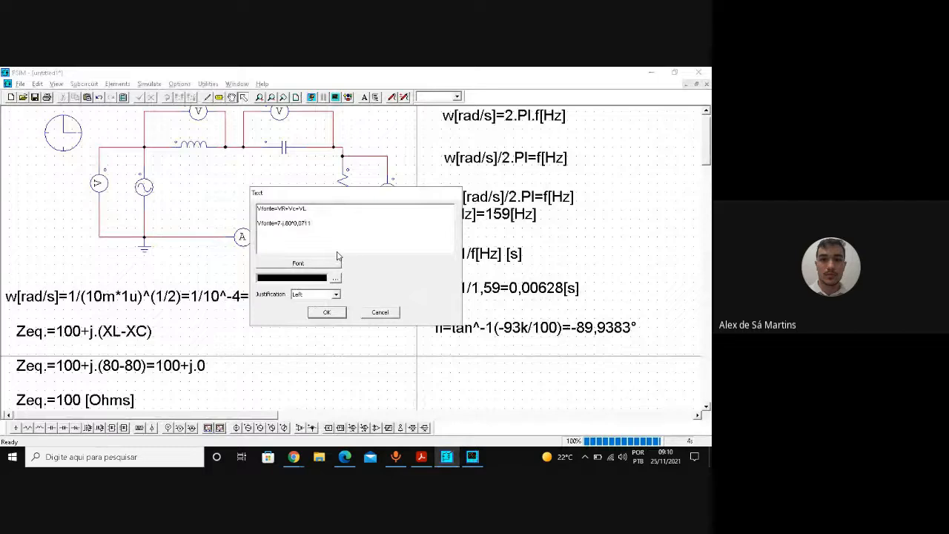
text(+j.80°0,0711)
- Add the line "Vfonte=7 [V]" to the note and place the text beside the Zeq. equations below the circuit
drag(300, 196, 467, 232)
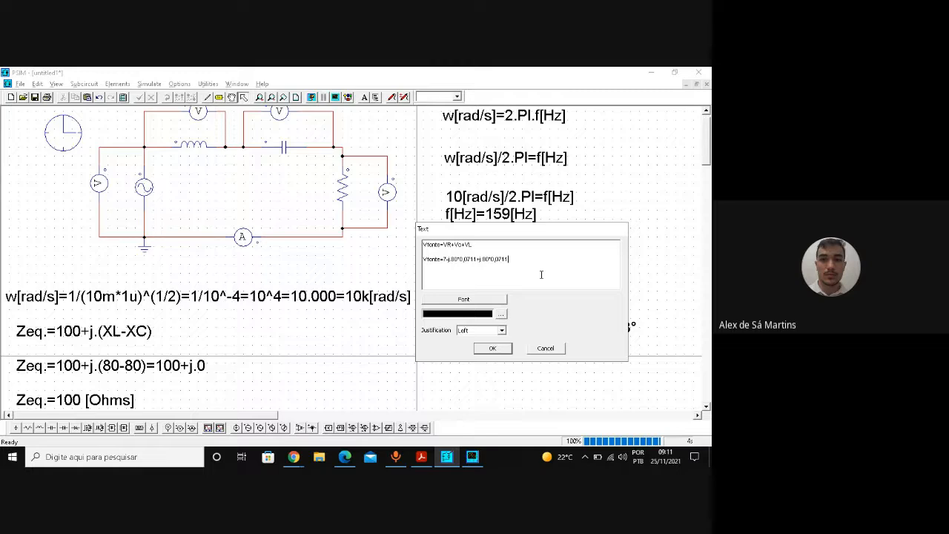
key(Return)
text(Vfonte=7 V)
key(Left)
text(|)
click(493, 348)
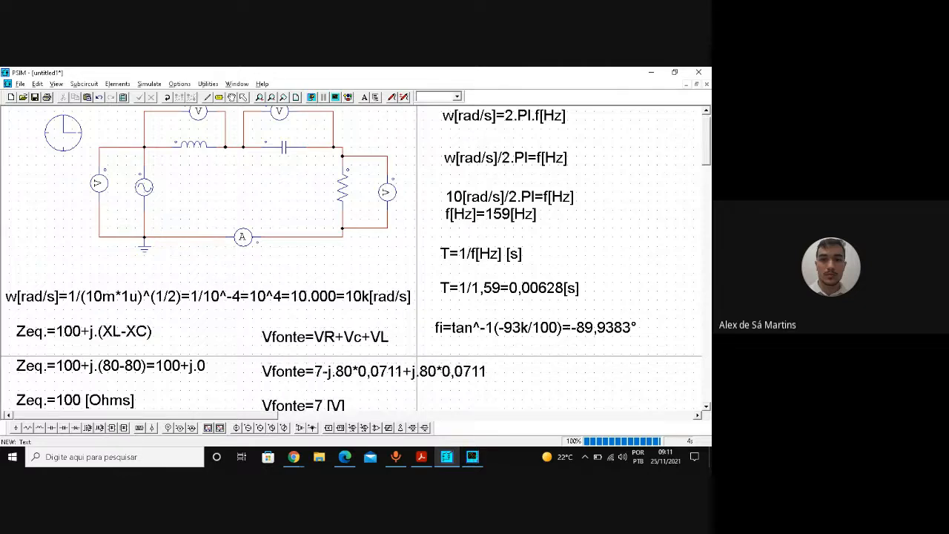
click(513, 389)
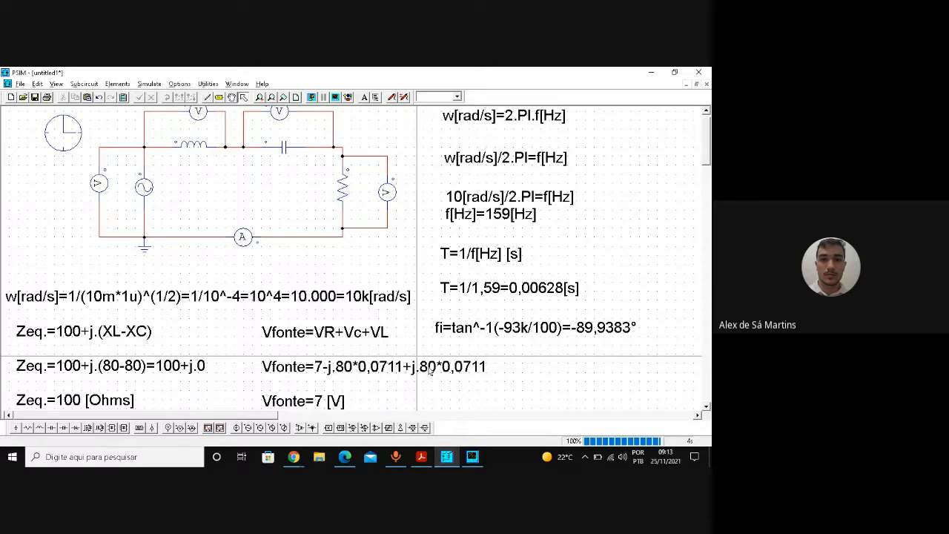
- Switch to filtropassivo.pdf, find the frequency table on page 7, and select the 9K rad/s entry
click(422, 459)
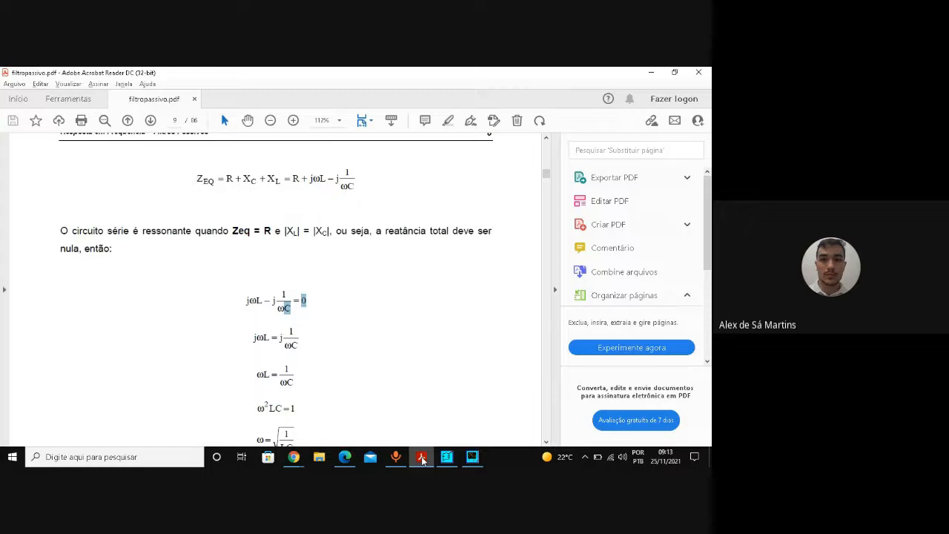
click(547, 141)
click(547, 142)
scroll(549, 145, up, 10)
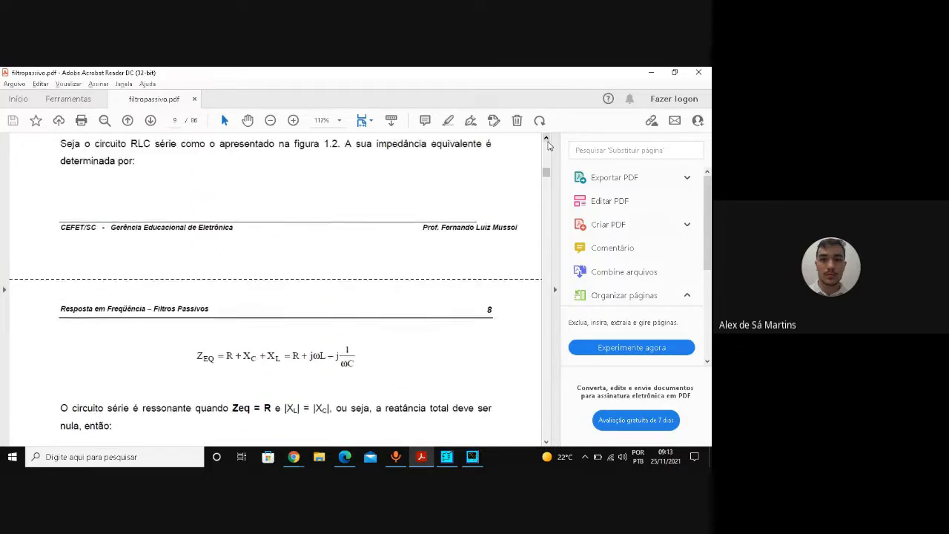
scroll(547, 144, up, 15)
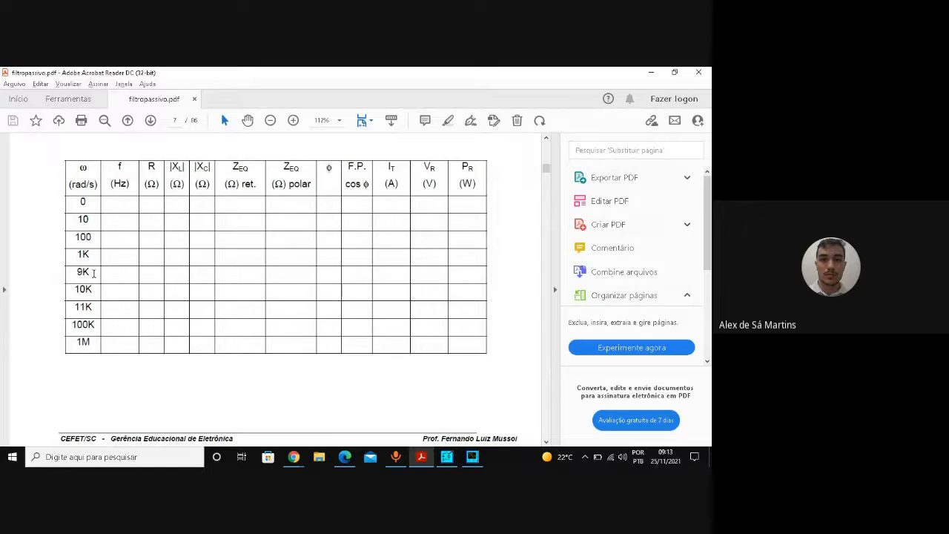
drag(91, 272, 77, 272)
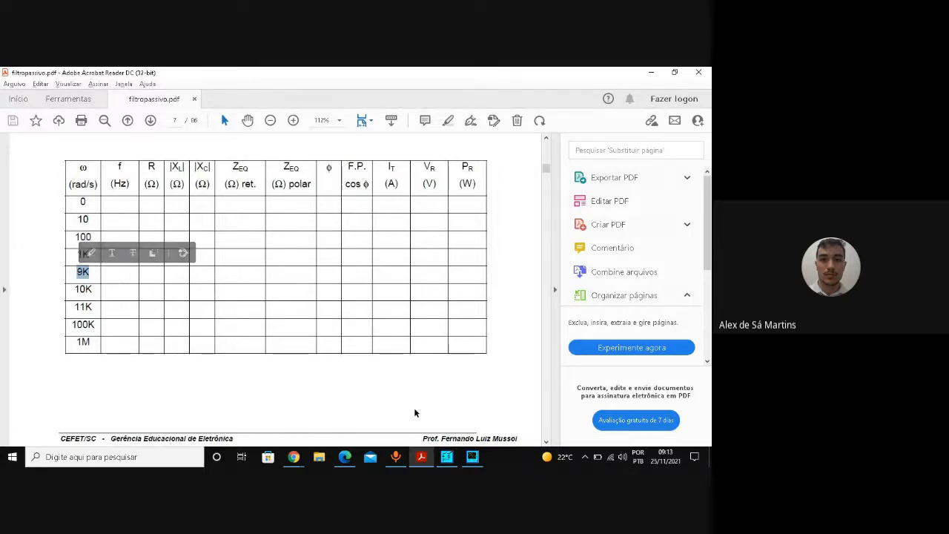
- In PSIM, change the frequency calculation note to "9000[rad/s]/2.PI=f[Hz]" and "f[Hz]=1432,4[Hz]"
click(447, 459)
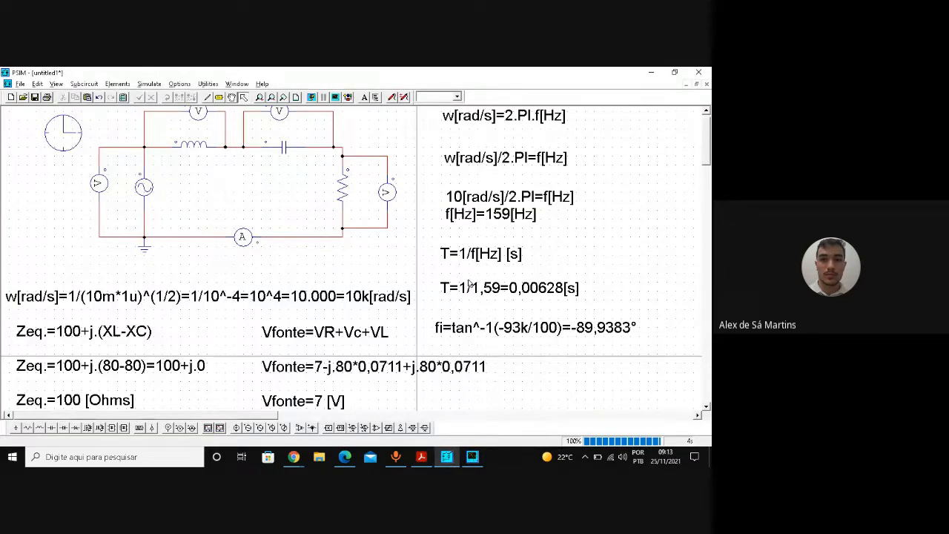
click(500, 197)
double_click(501, 196)
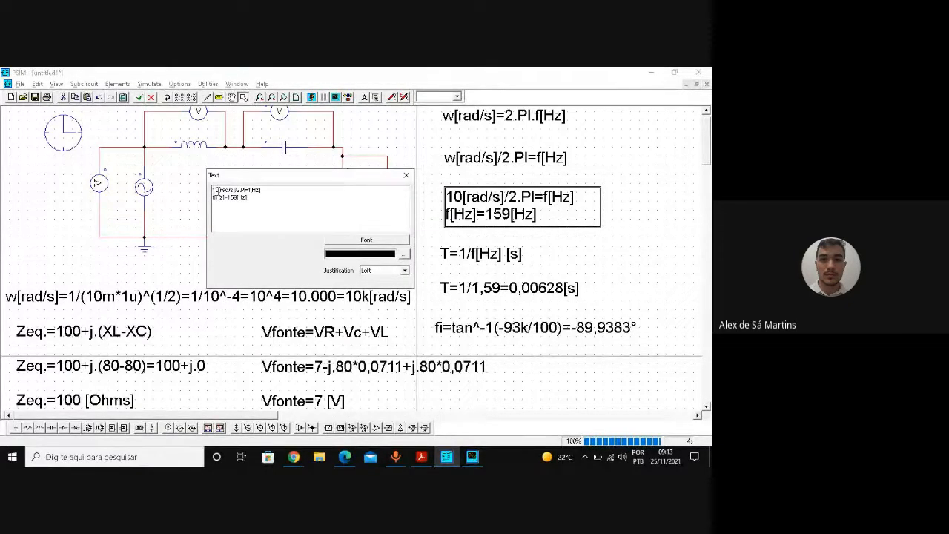
key(BackSpace)
key(BackSpace)
text(5000)
key(BackSpace)
key(BackSpace)
text(,4)
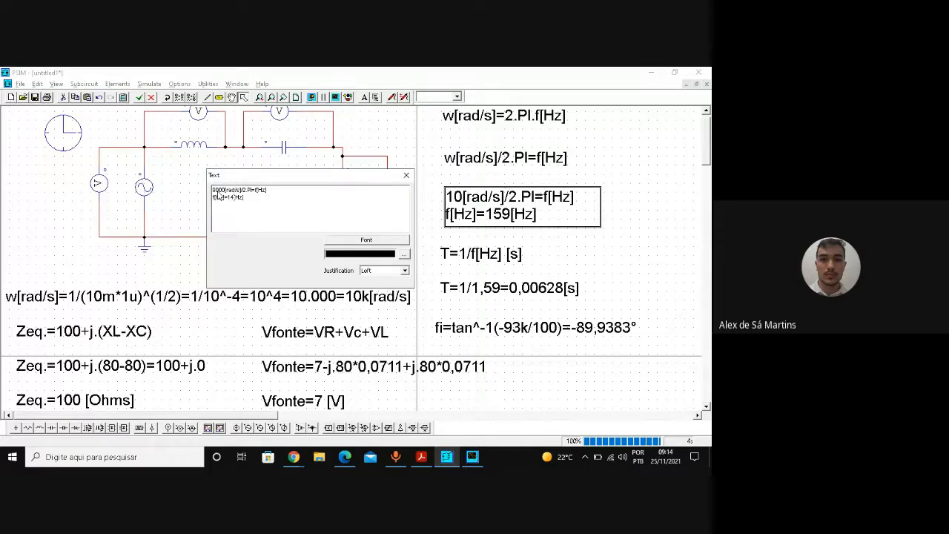
text(32,4)
click(406, 175)
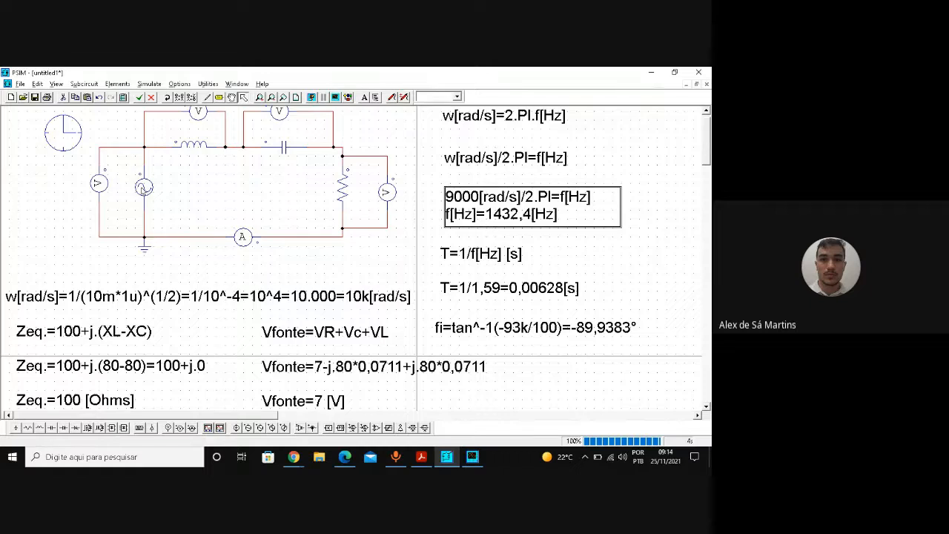
- Set the sinusoidal voltage source's frequency to 1432.4 Hz
double_click(145, 188)
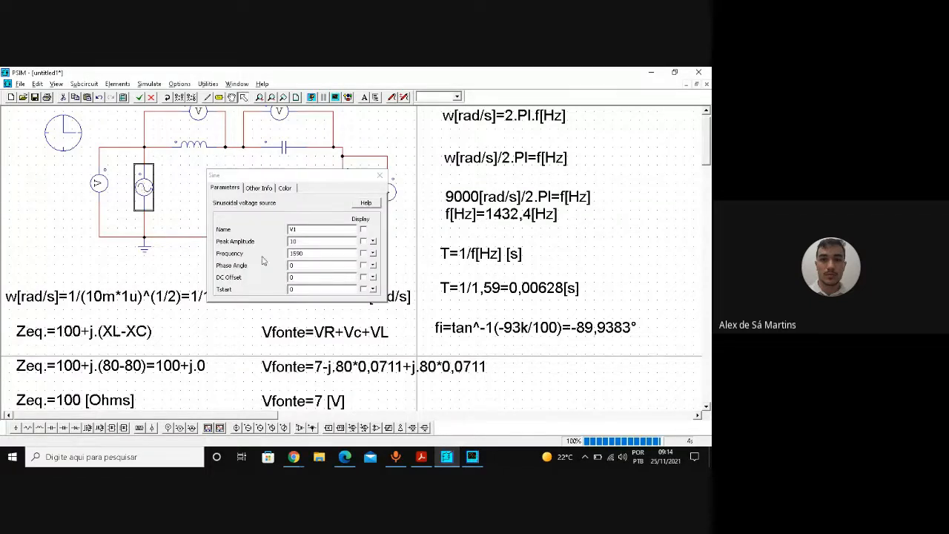
click(316, 253)
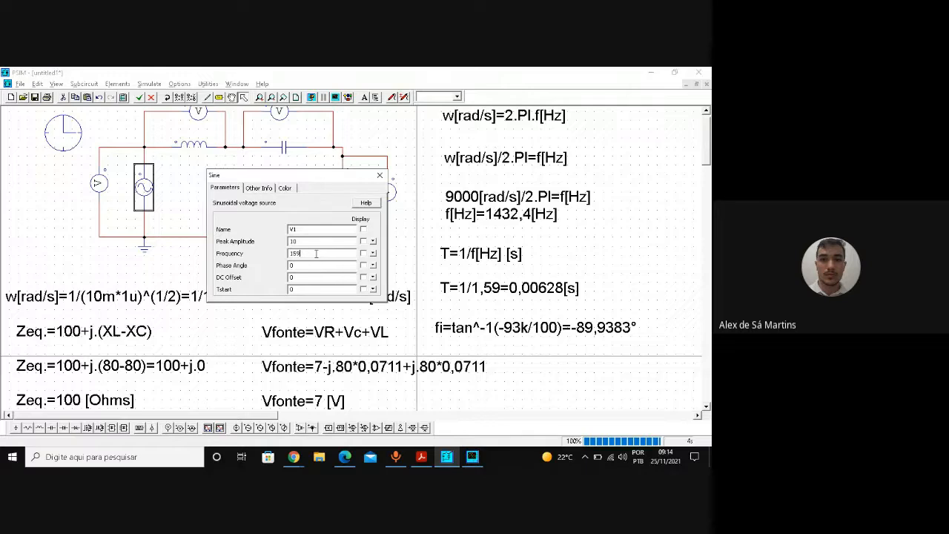
key(BackSpace)
key(BackSpace)
text(432.4)
click(379, 175)
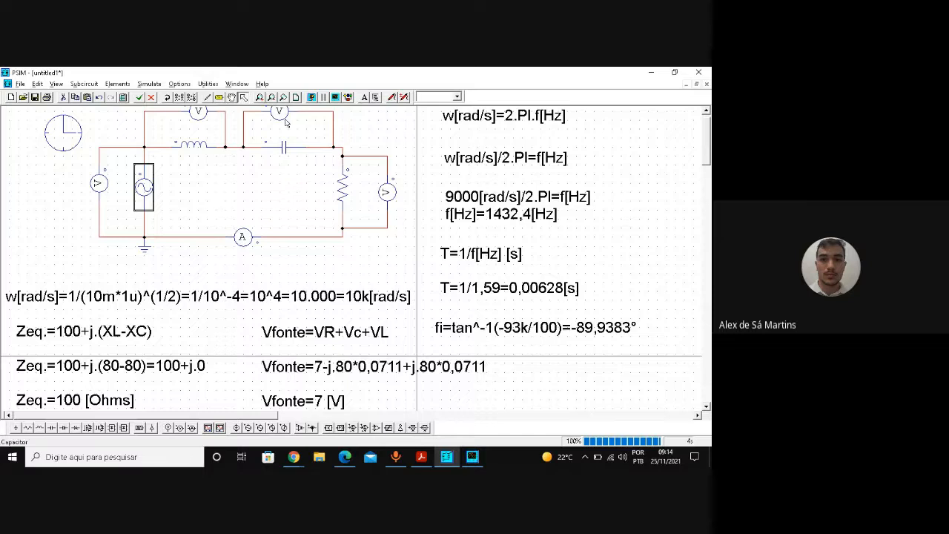
- Run the simulation and zoom the Simview plots to about 0.023 to 0.0326 s
click(311, 97)
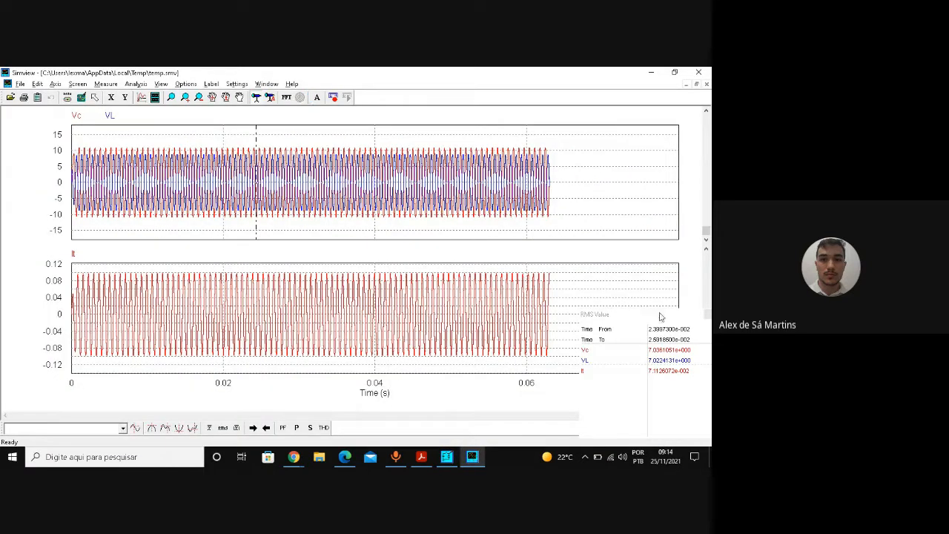
click(171, 99)
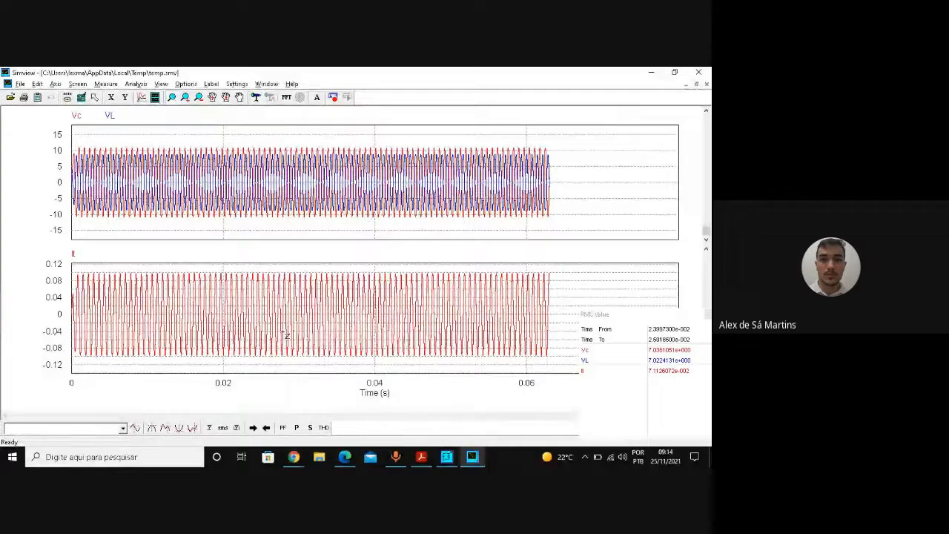
drag(318, 360, 246, 267)
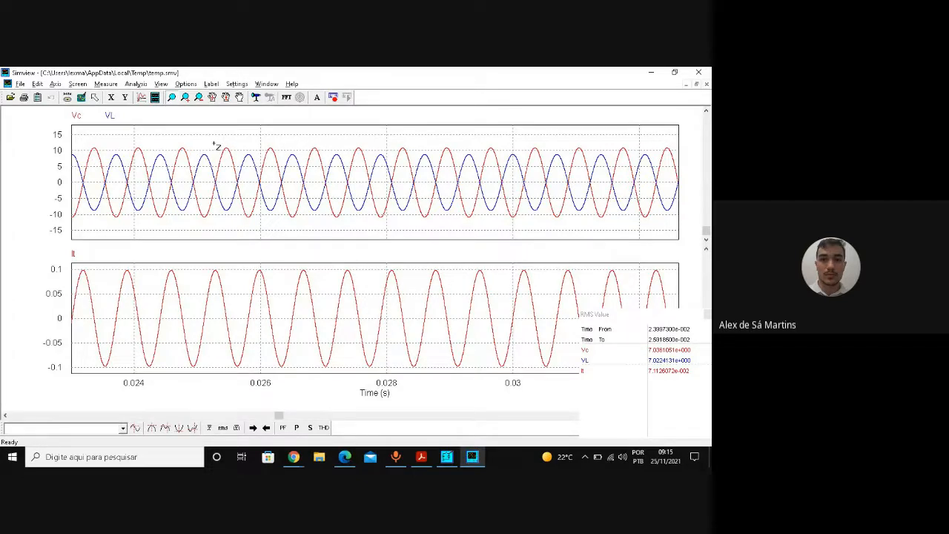
- Add VR to the Vc and VL plot and measure the RMS values of all displayed curves
double_click(215, 147)
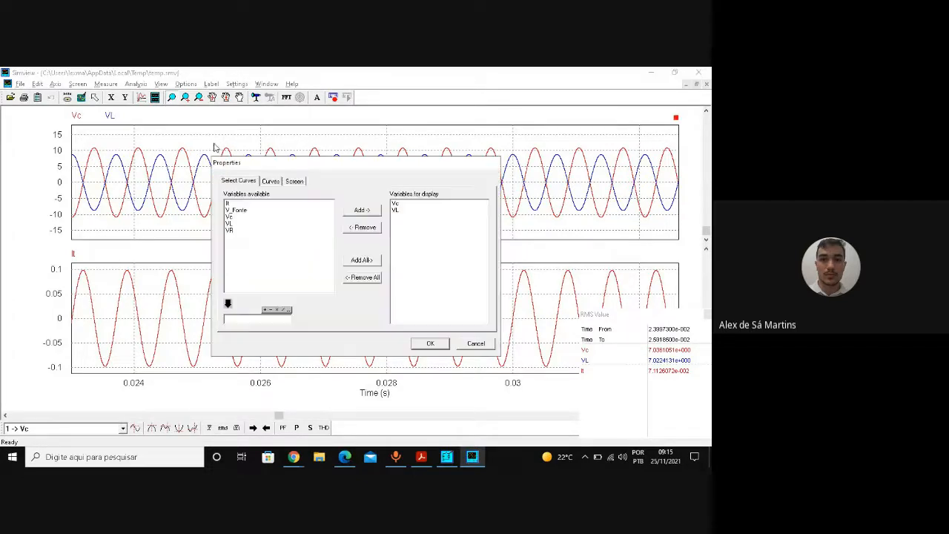
click(241, 231)
click(363, 211)
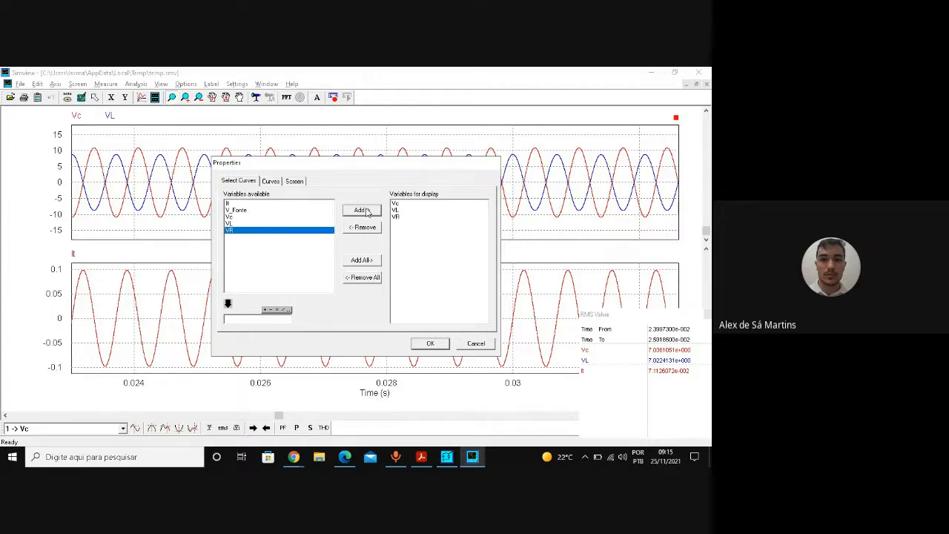
click(431, 344)
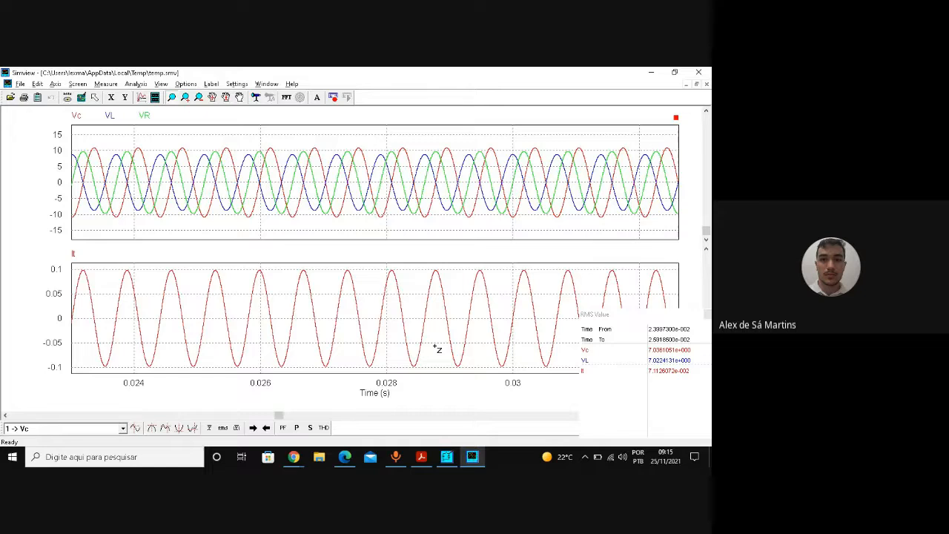
click(226, 429)
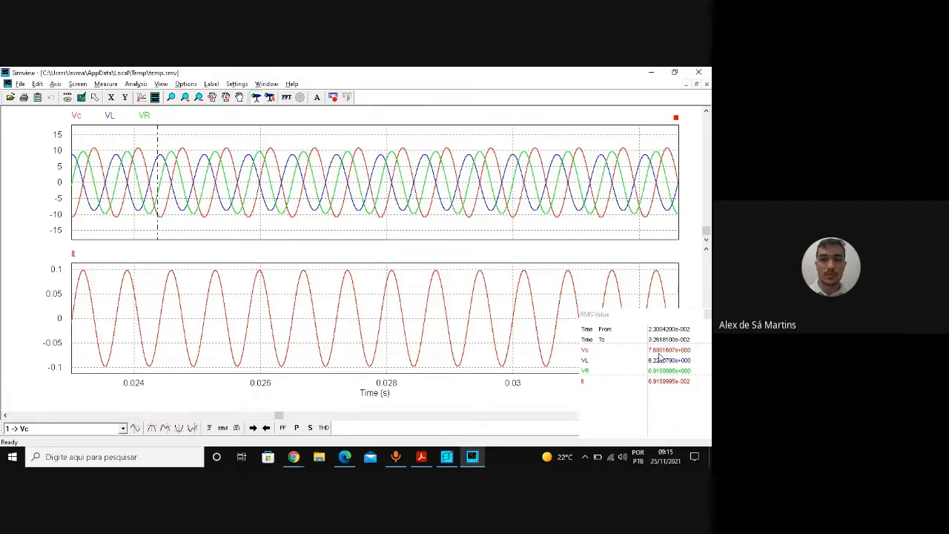
- Review the series circuit in the PSIM schematic, clear the source selection, and return to the Simview plots
click(446, 457)
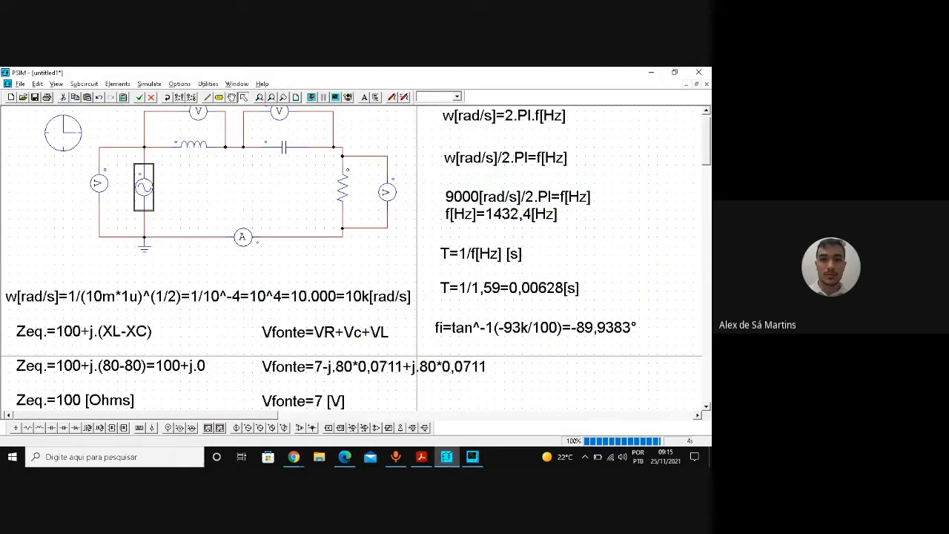
click(180, 191)
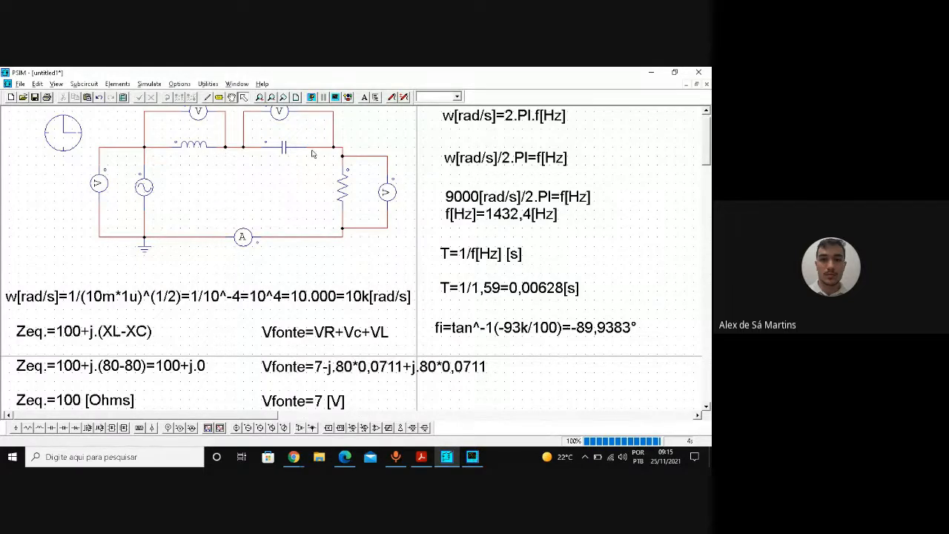
click(241, 146)
click(449, 461)
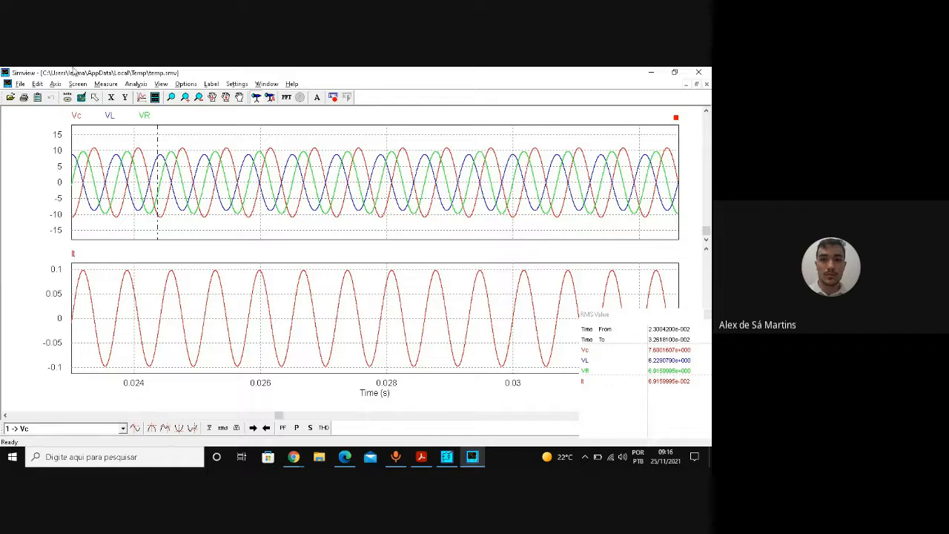
- Add V_Fonte to the Vc, VL and VR plot and measure the RMS values of all displayed curves
click(156, 175)
double_click(156, 175)
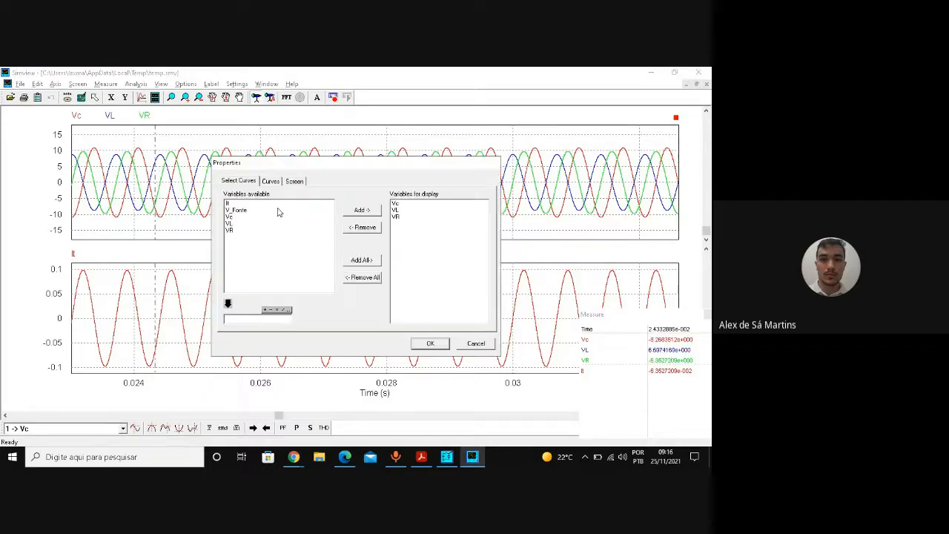
click(278, 210)
click(360, 210)
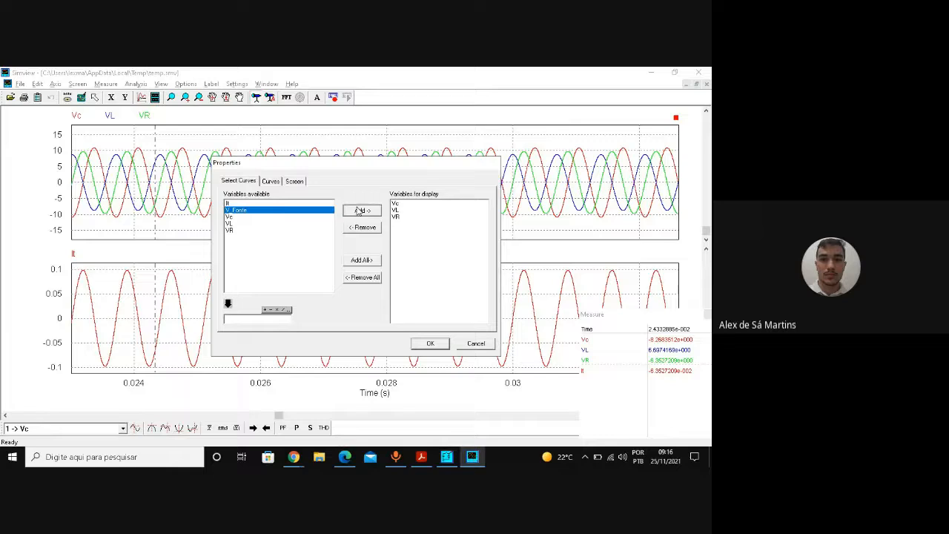
click(430, 343)
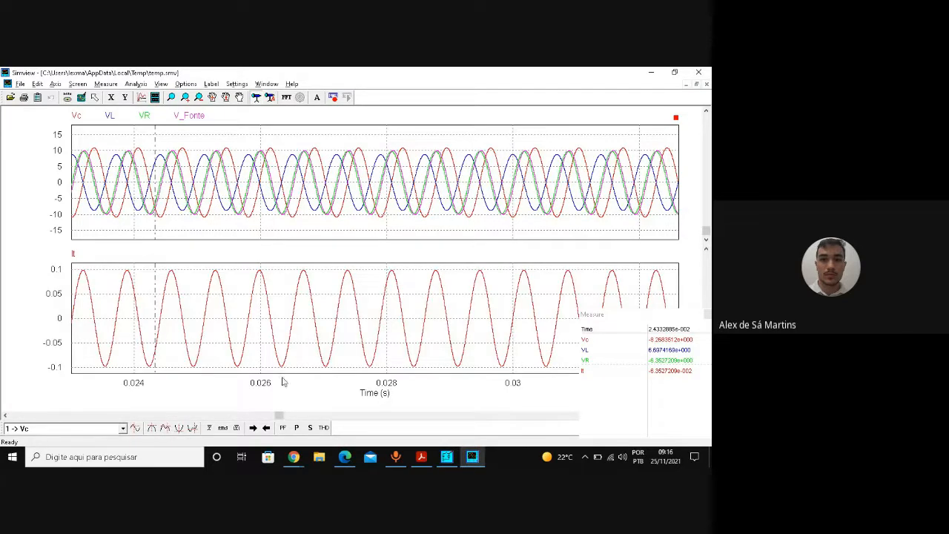
click(223, 430)
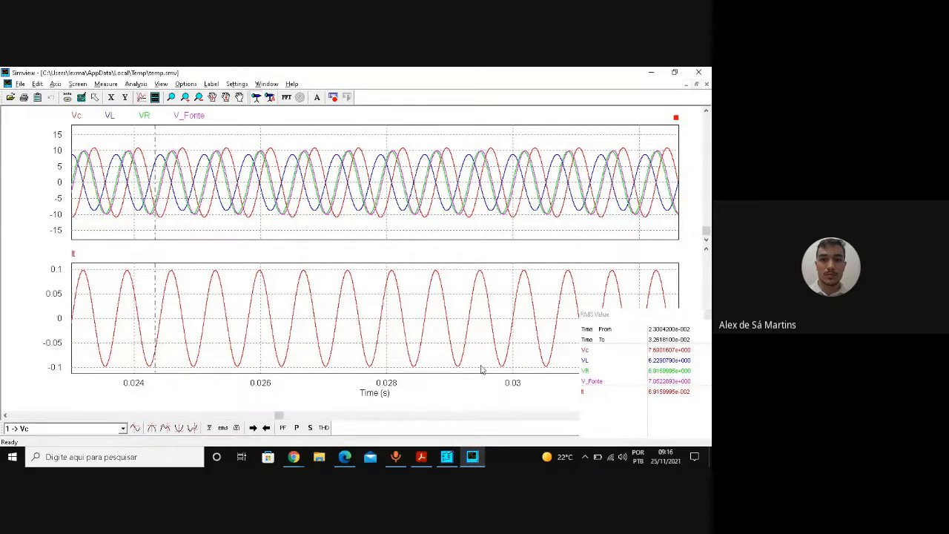
- Switch to the PSIM schematic and set the sinusoidal voltage source's frequency to 1200 Hz
click(447, 458)
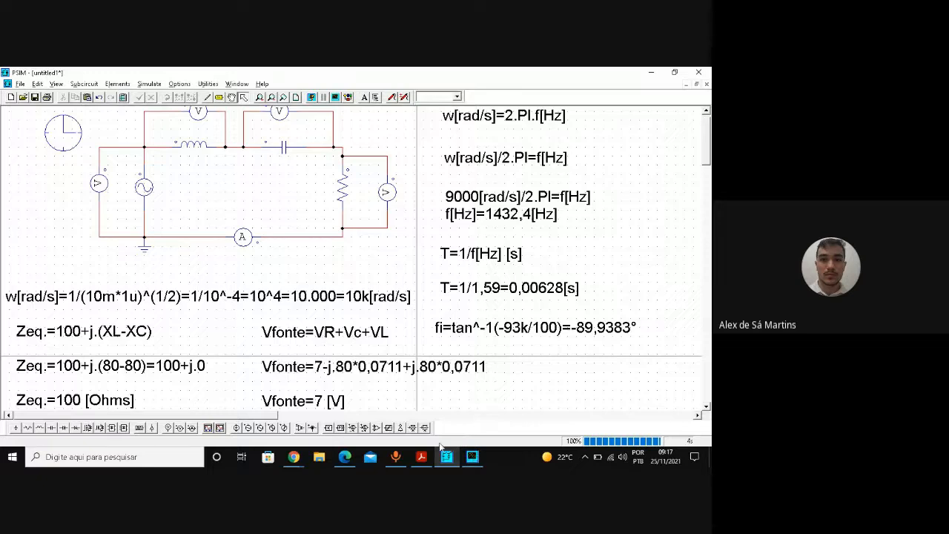
click(472, 461)
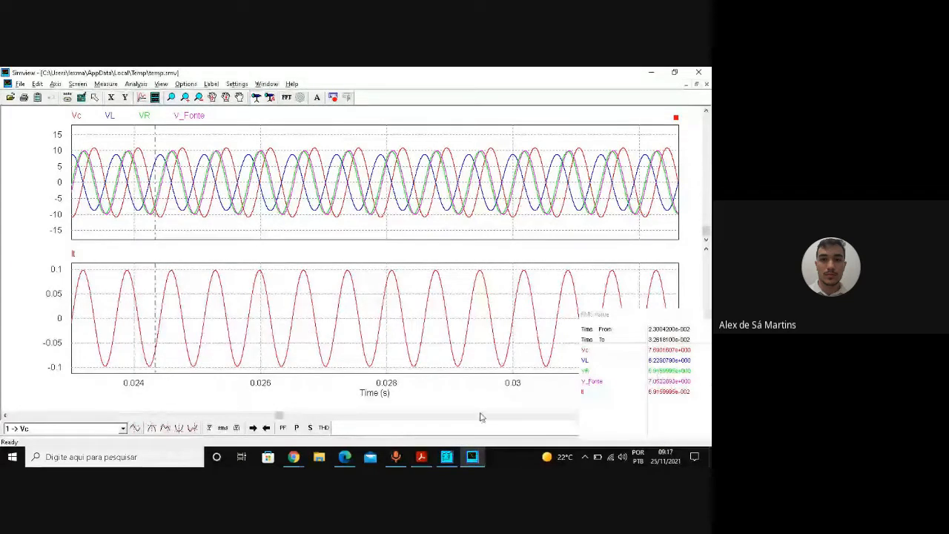
click(444, 458)
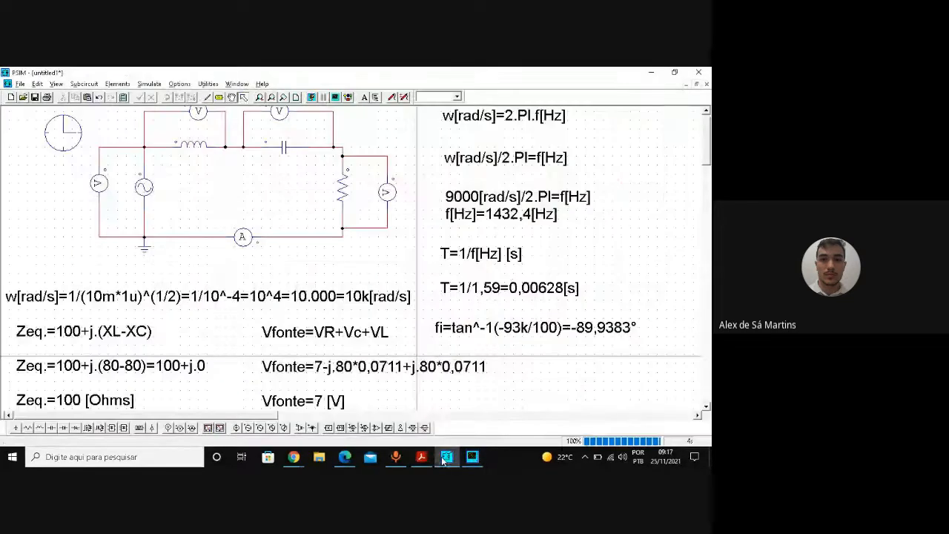
double_click(139, 187)
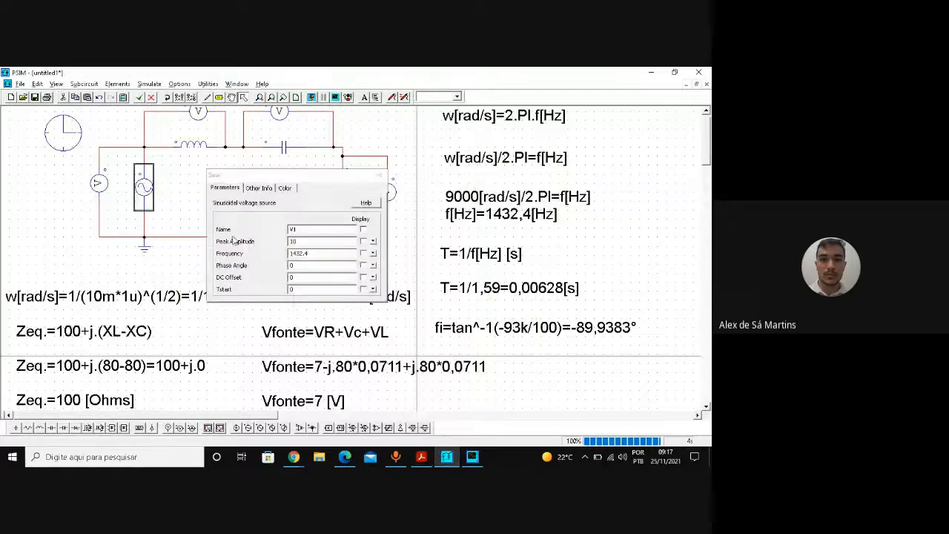
drag(323, 255, 295, 255)
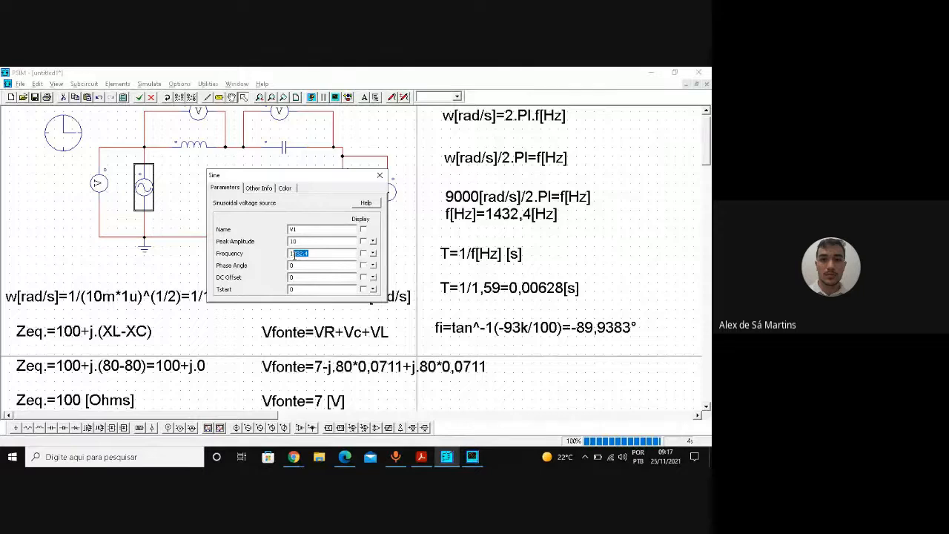
text(200)
click(379, 177)
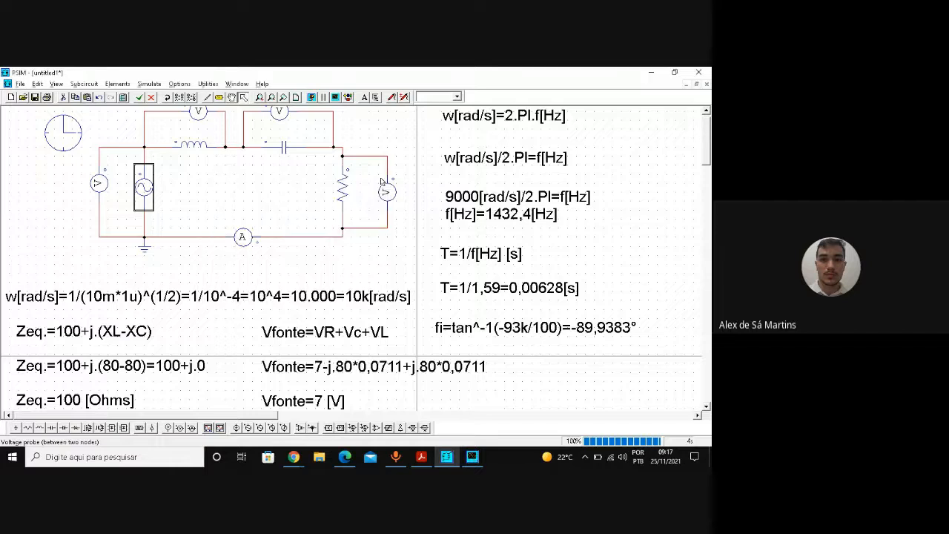
- Run the simulation and measure the RMS values of all displayed curves over the full time range
click(311, 99)
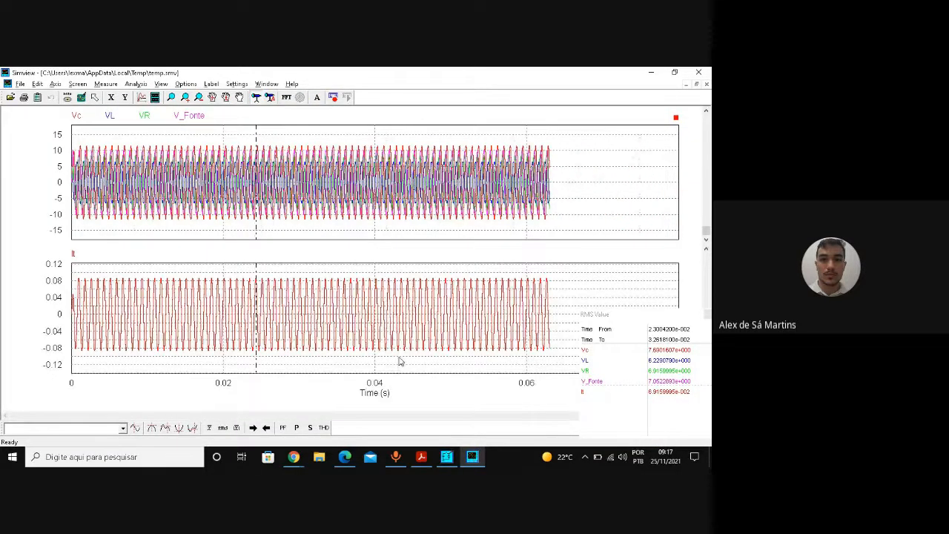
click(223, 427)
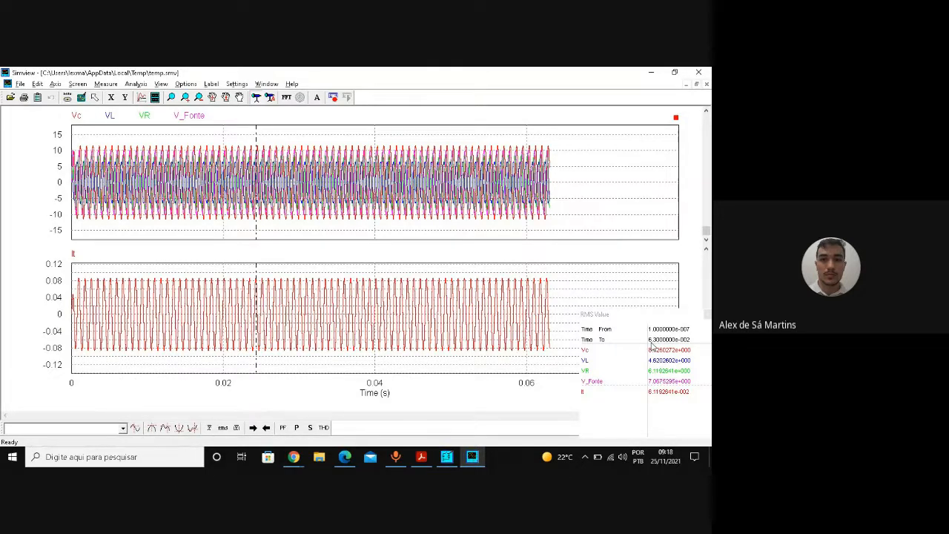
double_click(654, 383)
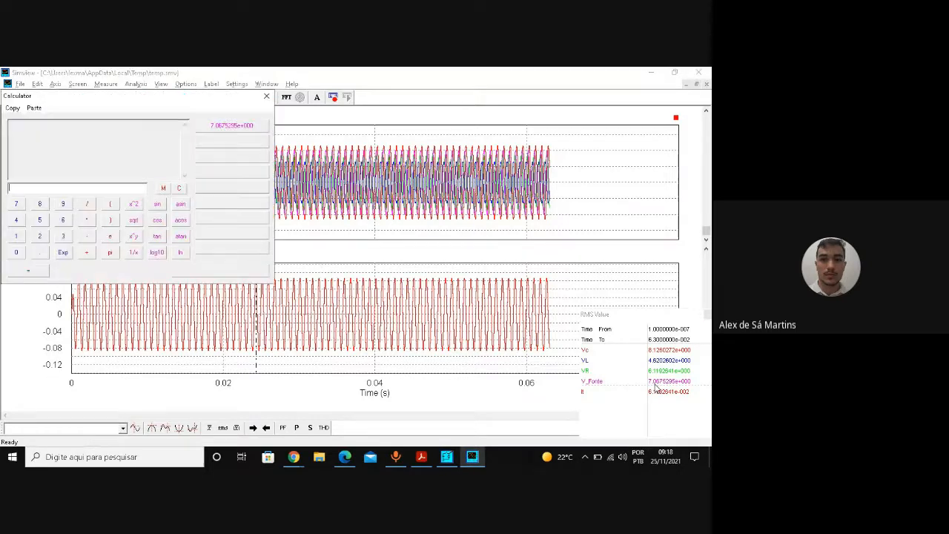
click(267, 97)
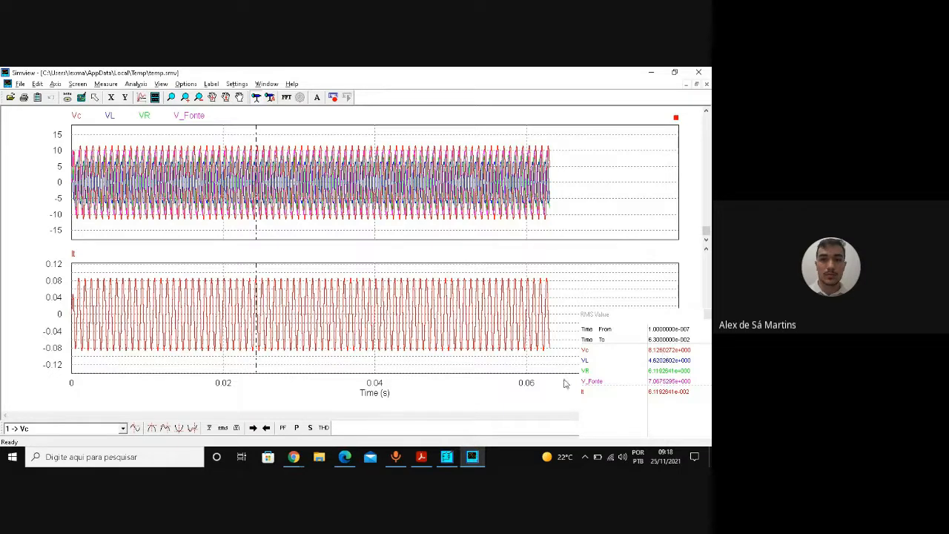
- In the PSIM Vfonte note, replace the capacitor term in the second line with j.8,13, checking Simview's RMS value
click(451, 459)
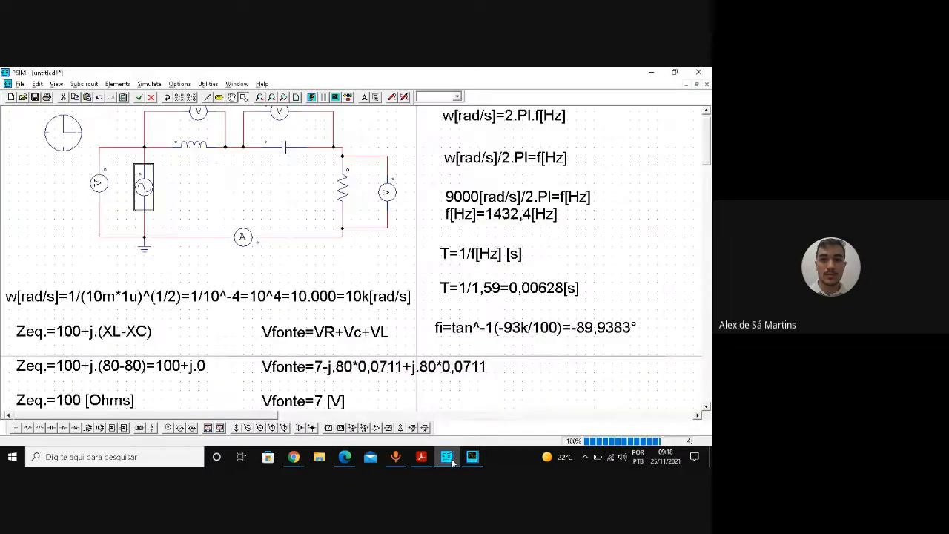
double_click(373, 333)
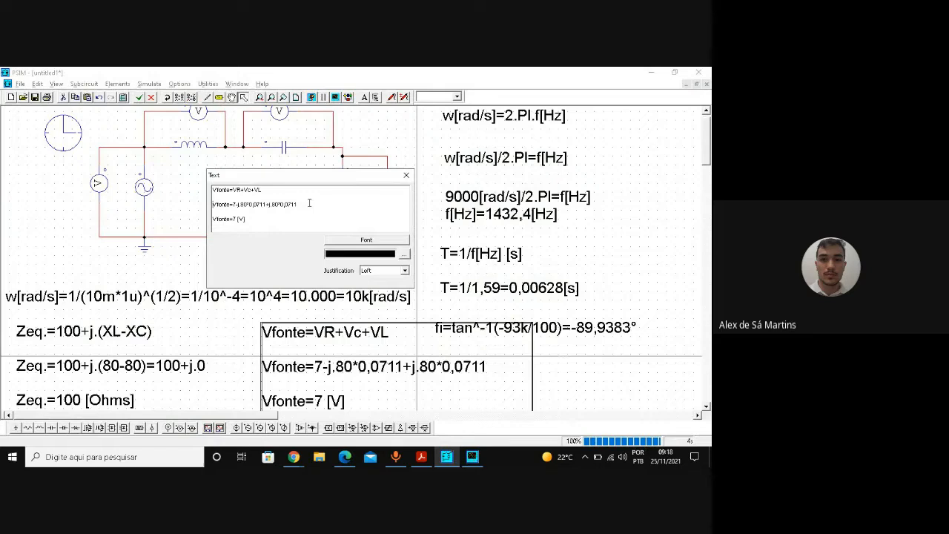
key(Right)
key(Right)
key(Right)
key(Right)
key(Right)
key(Right)
key(Right)
key(Right)
key(BackSpace)
key(BackSpace)
key(BackSpace)
key(BackSpace)
key(BackSpace)
key(BackSpace)
key(BackSpace)
key(BackSpace)
text(,)
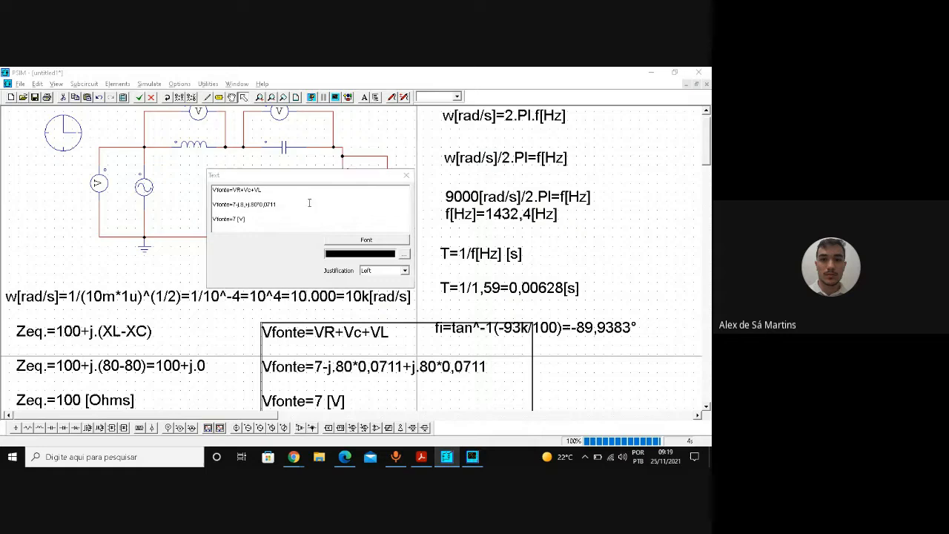
key(alt+Tab)
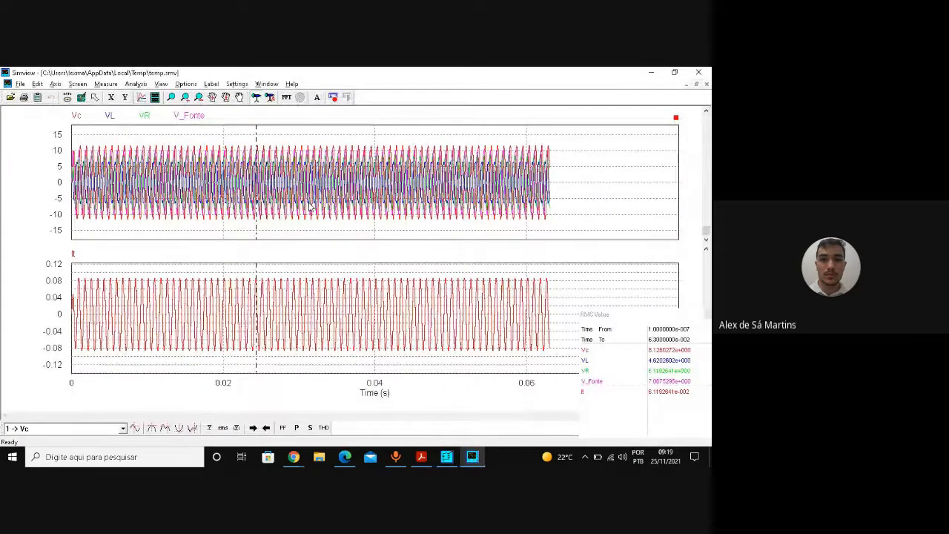
key(alt+Tab)
text(1)
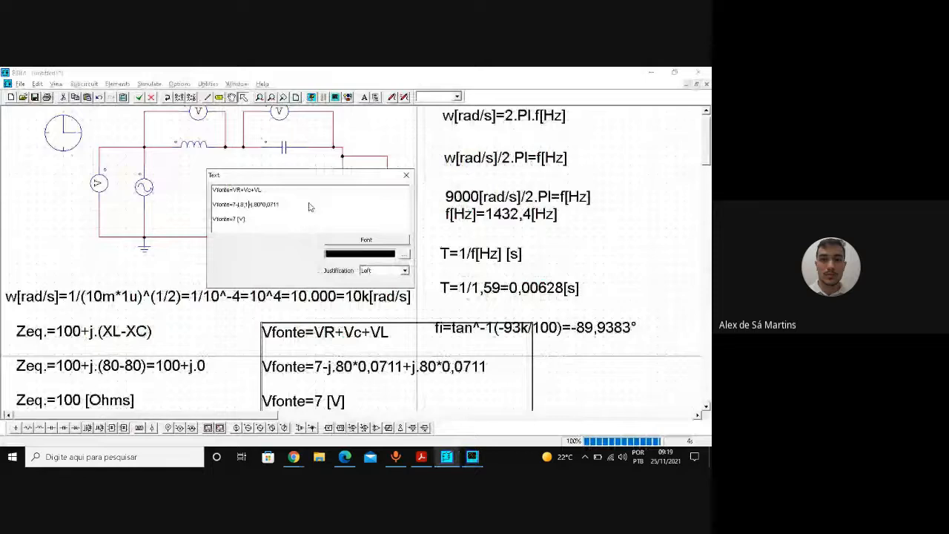
text(3)
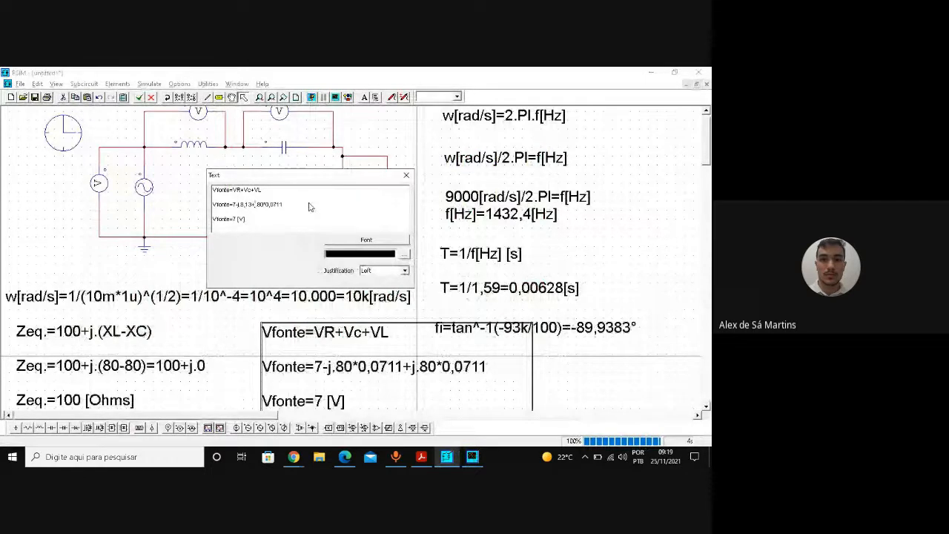
- Replace the inductor term in the note's second line with j.4,62
key(BackSpace)
key(BackSpace)
key(BackSpace)
key(BackSpace)
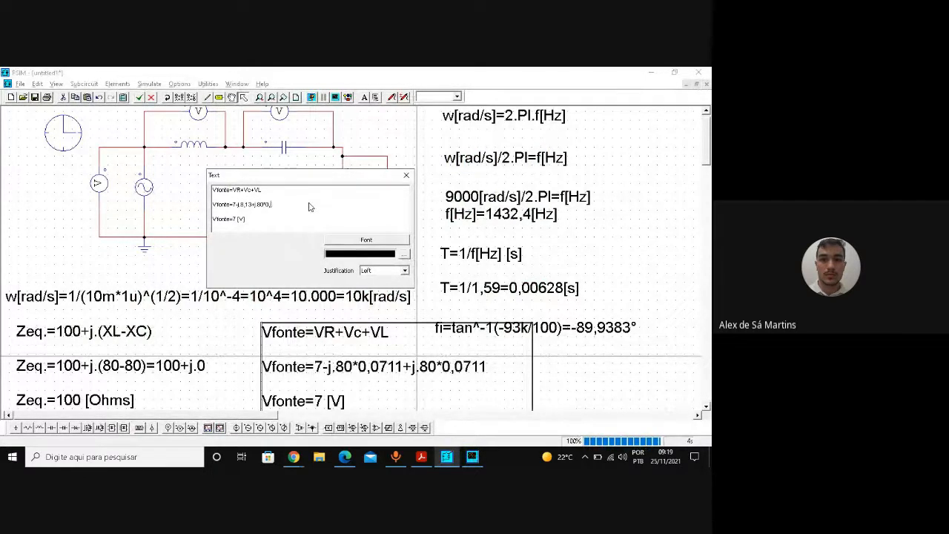
key(BackSpace)
key(BackSpace)
key(BackSpace)
key(BackSpace)
key(BackSpace)
key(BackSpace)
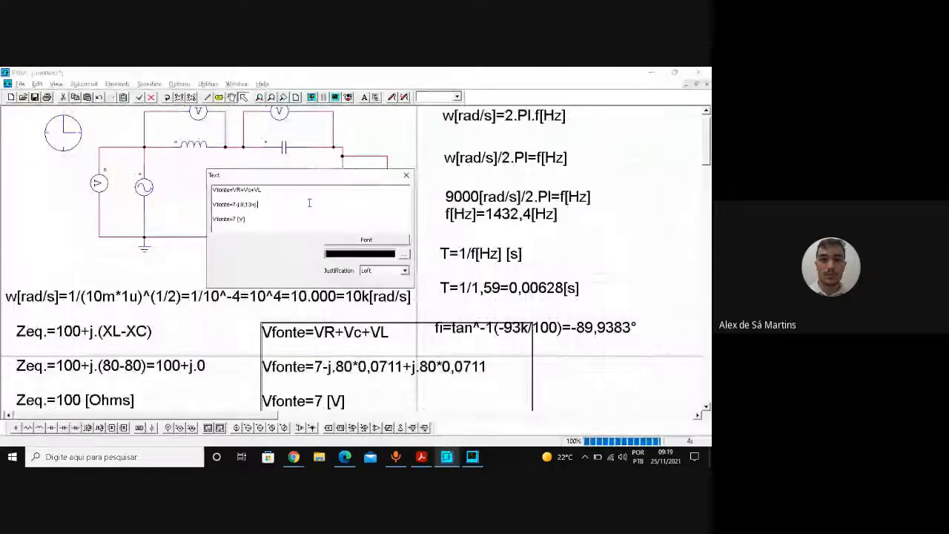
text(.4)
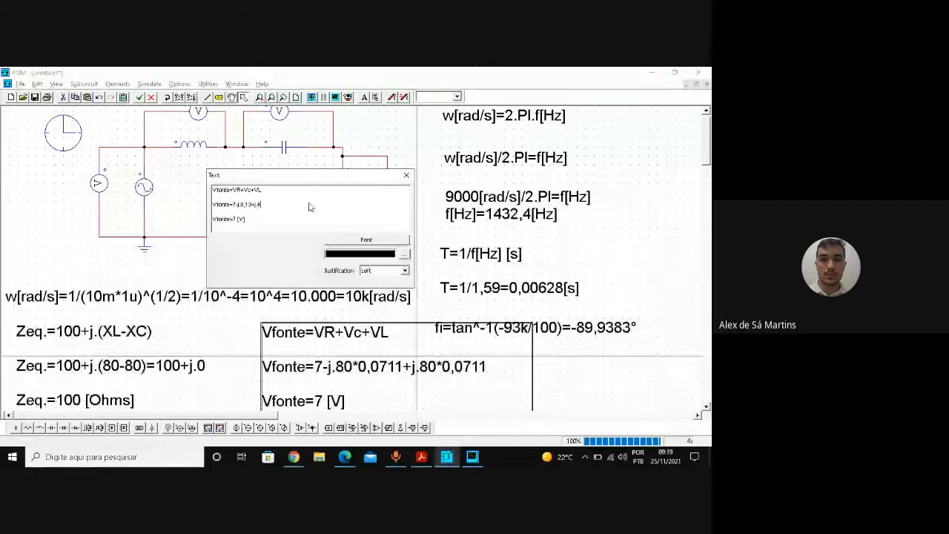
text(,52)
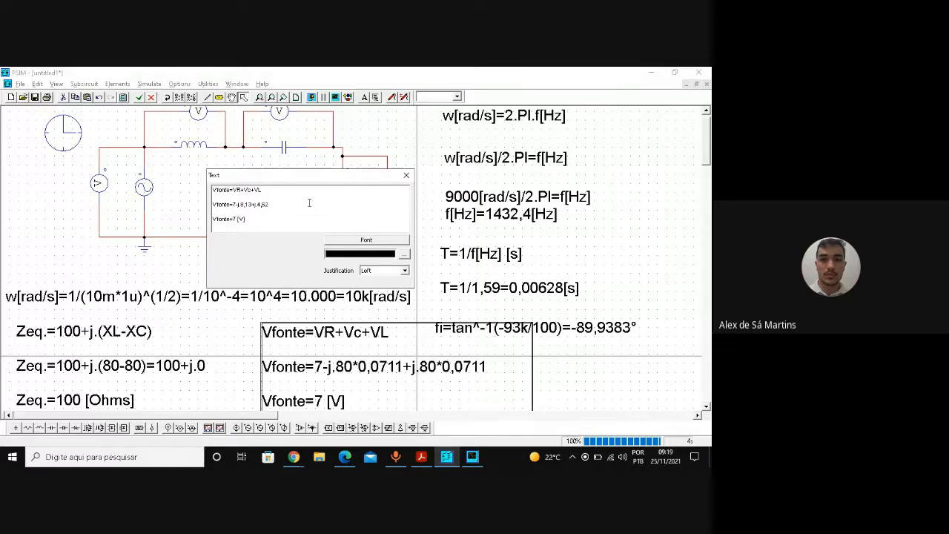
- Change the note's third line to Vfonte= 6,12 - j.3,51 [V], checking the resistor's RMS value in Simview
text(-j.)
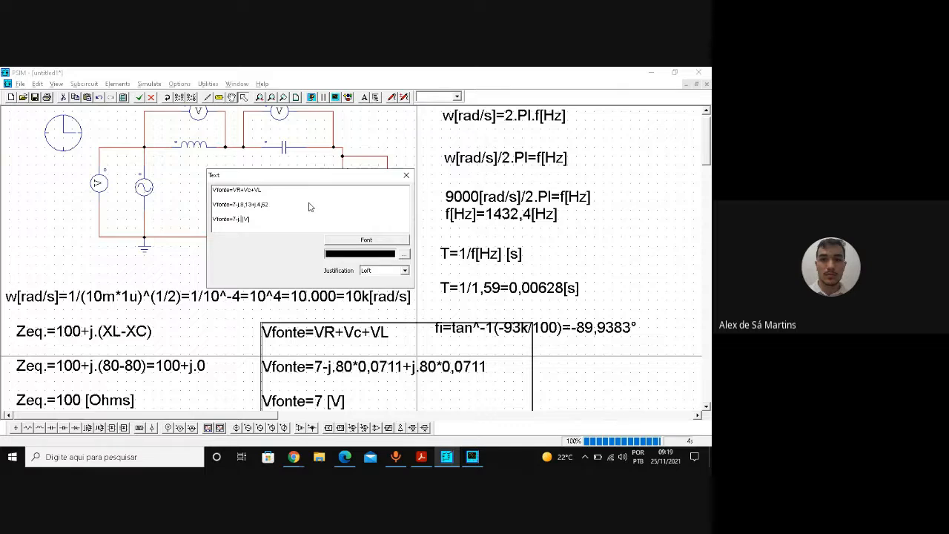
text(3,51)
key(alt+Tab)
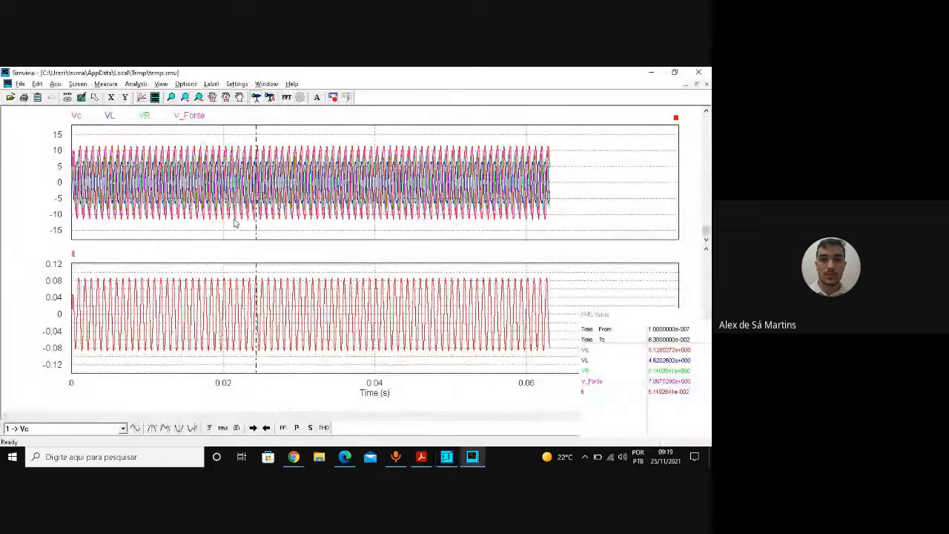
key(alt+Tab)
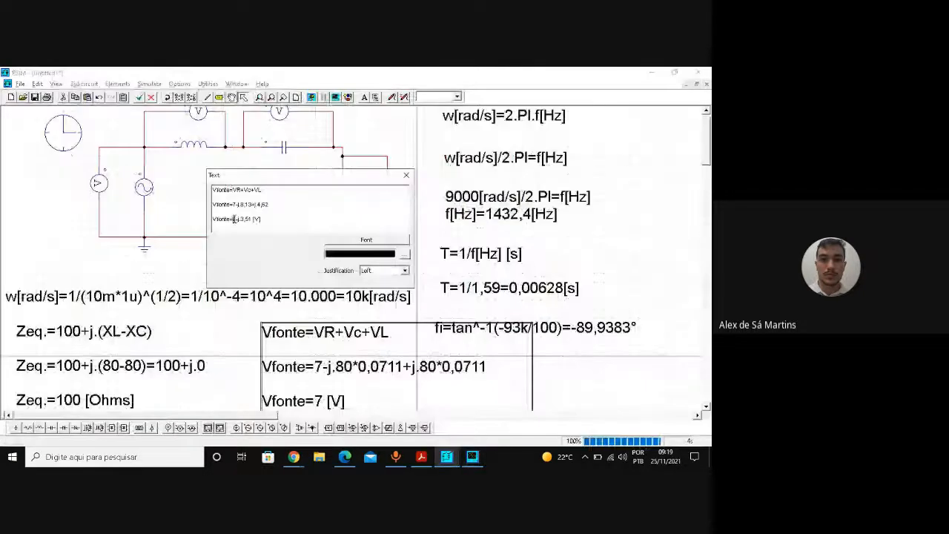
click(234, 218)
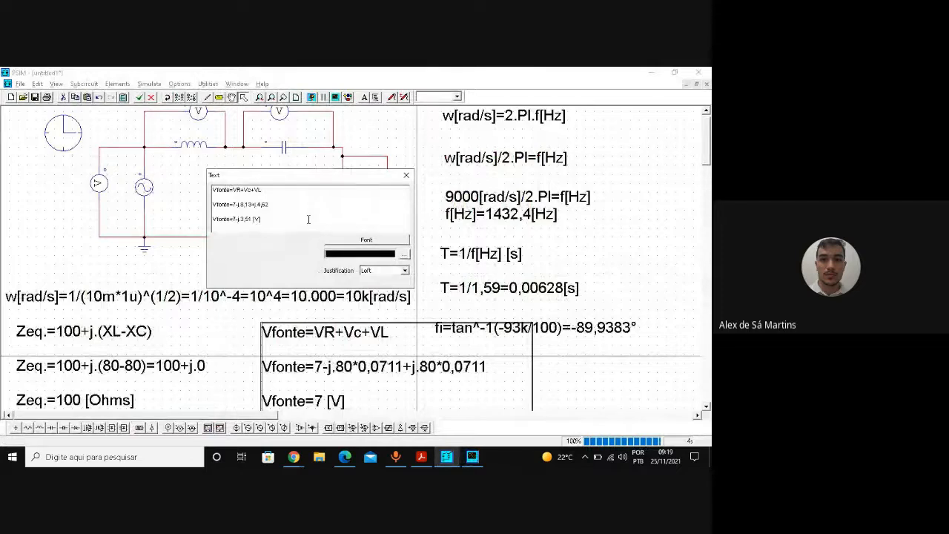
key(BackSpace)
text(6,12-)
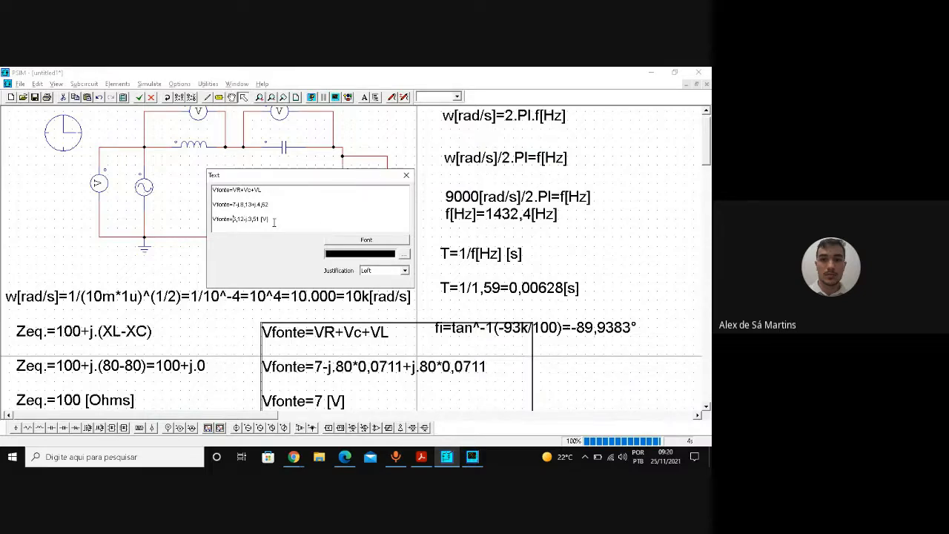
key(Right)
key(Right)
- Add the line Vfonte=7,055 [V] at the end of the note and close its text editor
key(Return)
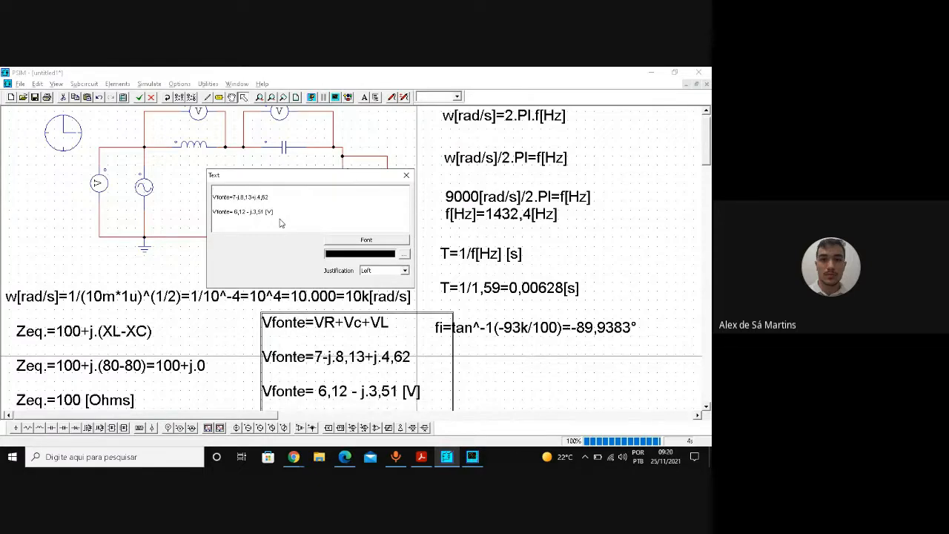
text(Vfonte)
text(55 [V)
mouse_move(473, 457)
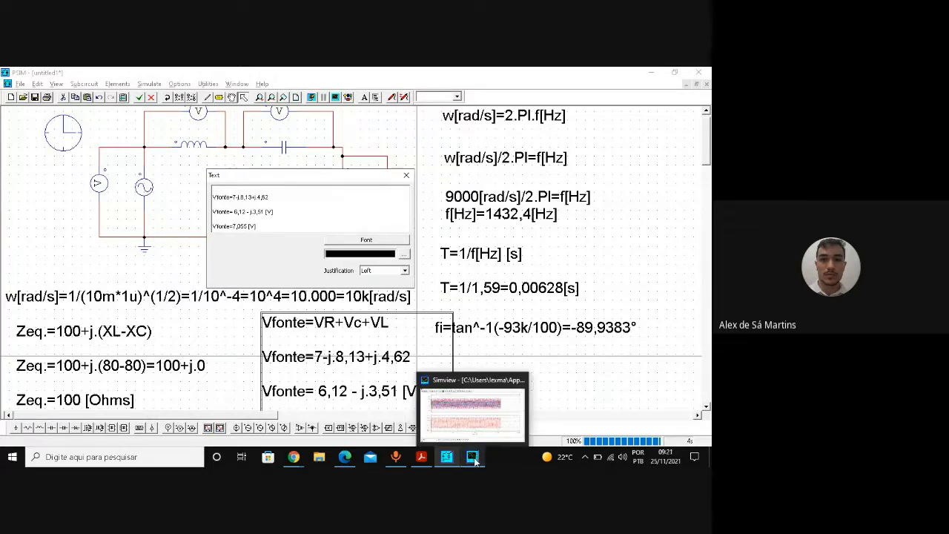
click(405, 177)
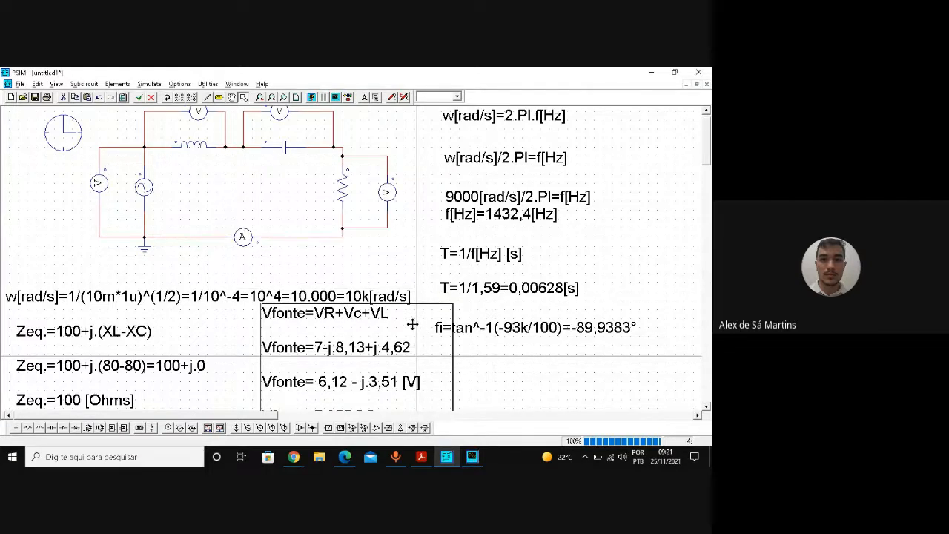
- Move the Vfonte note down clear of the w[rad/s] formula, review its last line, and return to the Simview plots
drag(410, 318, 410, 346)
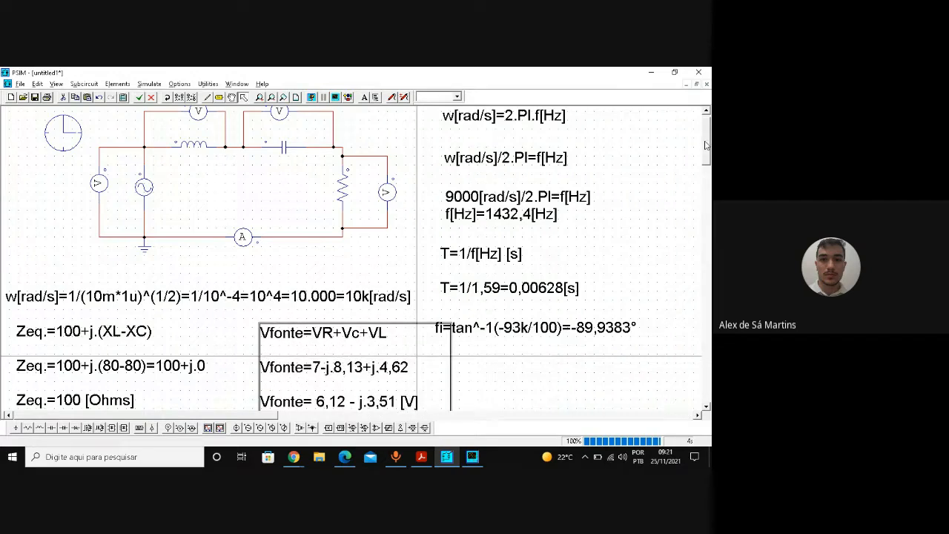
drag(707, 146, 707, 160)
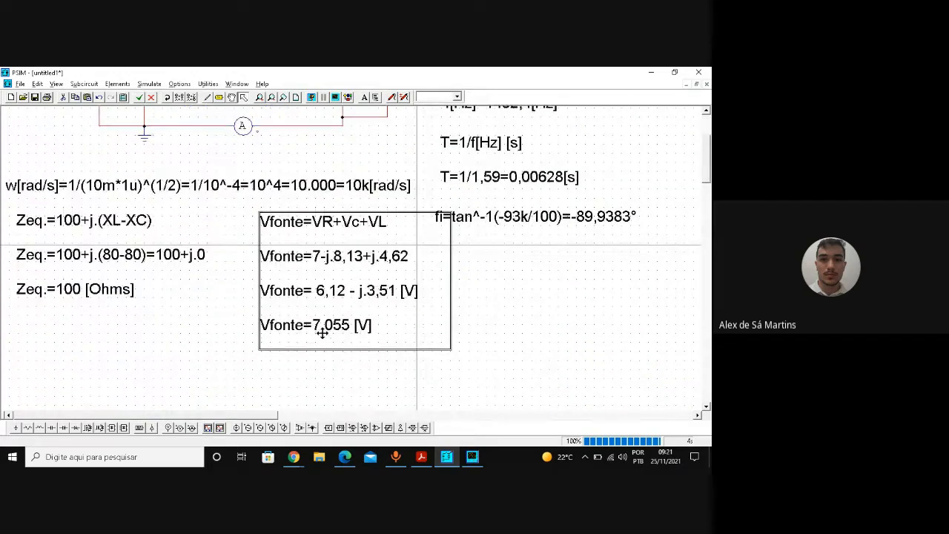
click(477, 461)
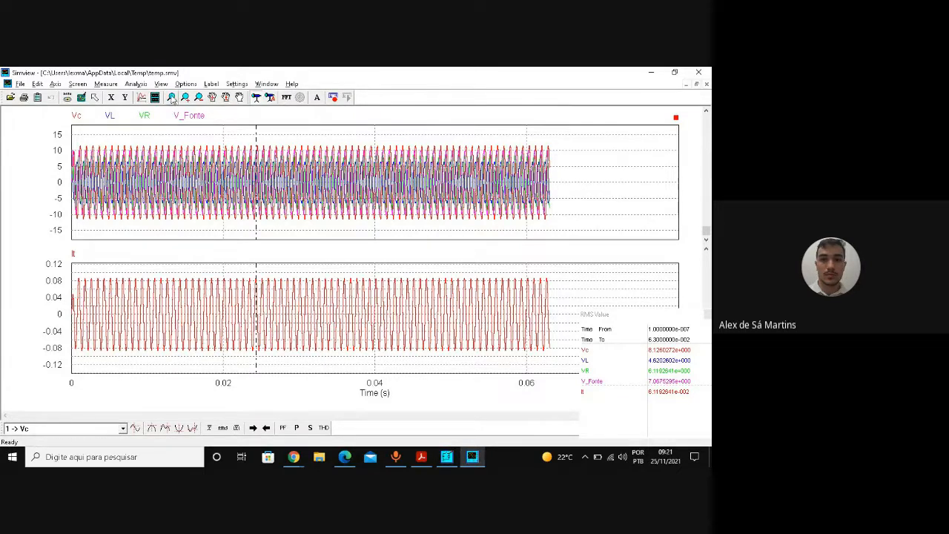
- Zoom the plots in on about three cycles near 0.0235 s, calculate the RMS values for that interval, and reposition the RMS table
click(172, 98)
drag(237, 268, 338, 360)
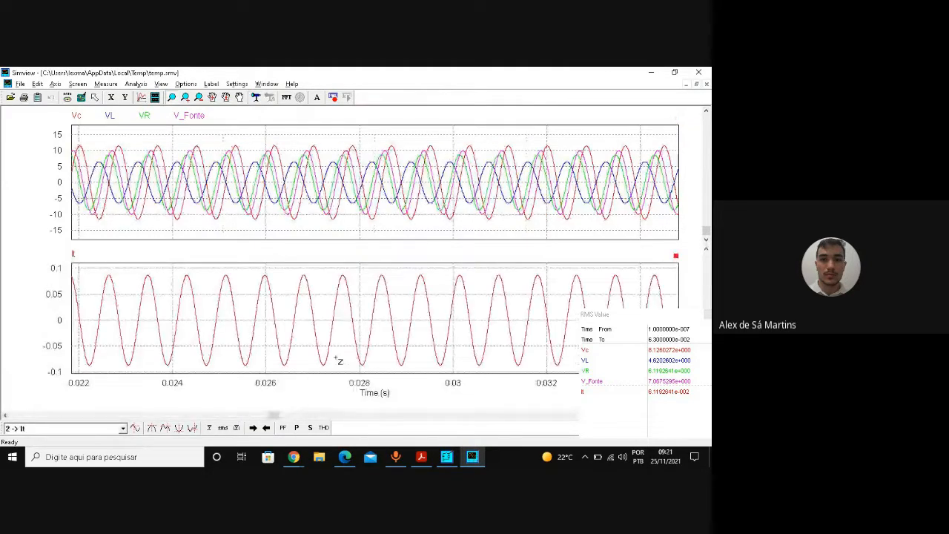
drag(608, 315, 307, 112)
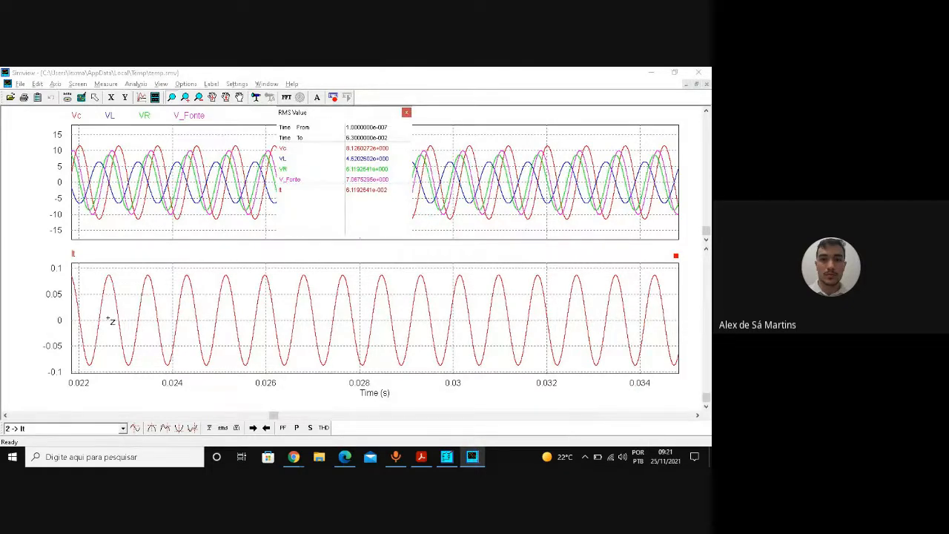
drag(98, 268, 216, 371)
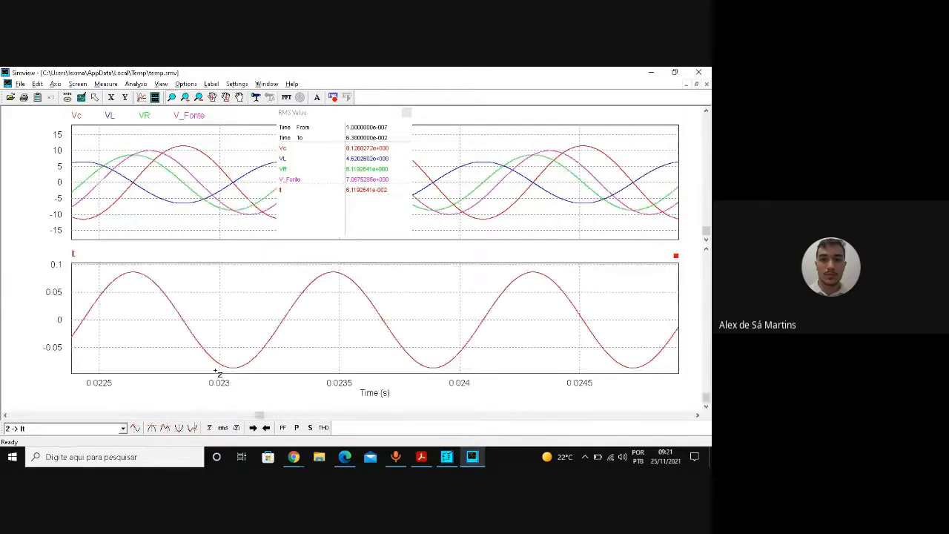
click(223, 428)
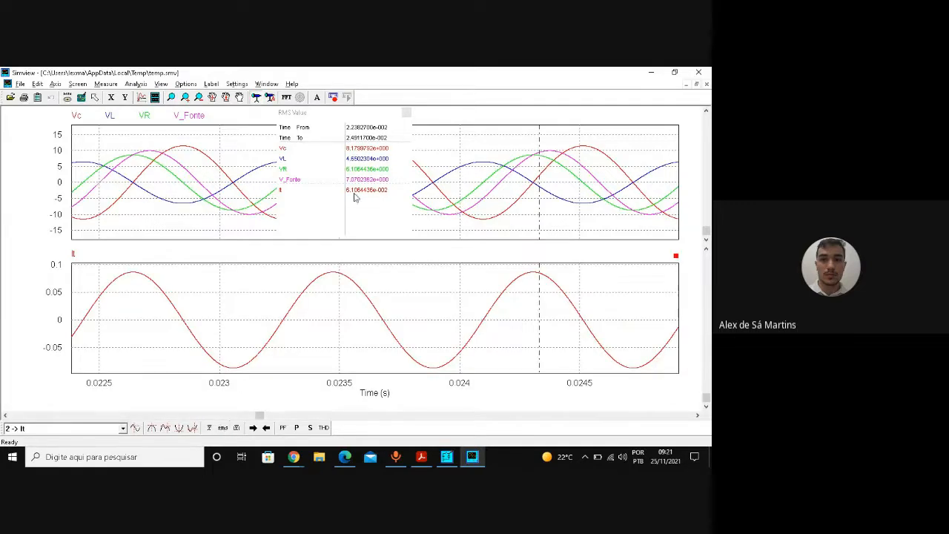
click(367, 115)
drag(367, 115, 551, 126)
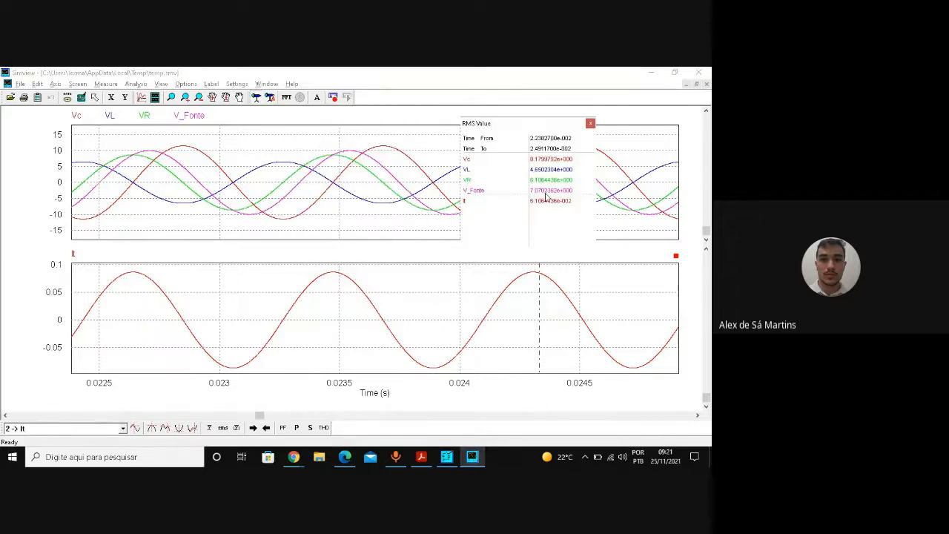
- Switch to PSIM and check the sinusoidal voltage source's amplitude and frequency alongside the Vfonte calculation
click(445, 464)
click(445, 459)
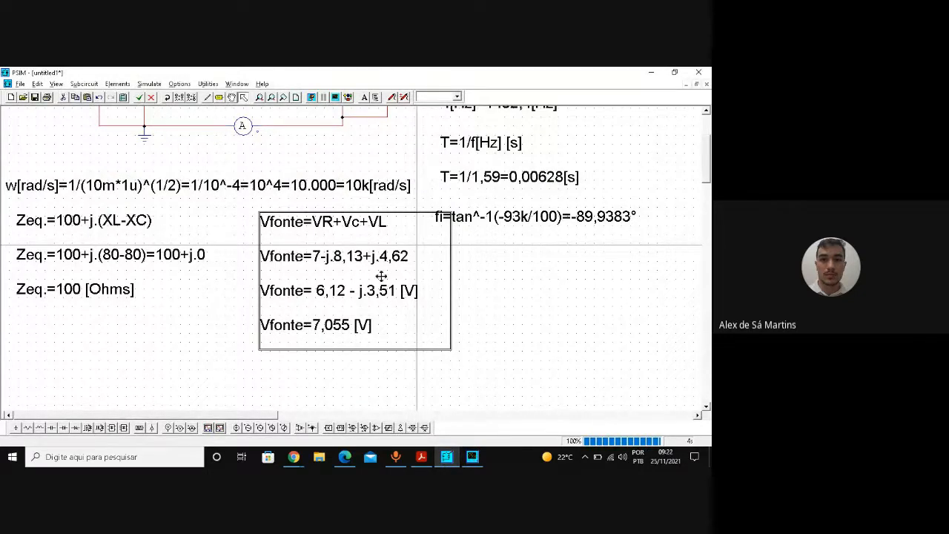
drag(704, 157, 704, 137)
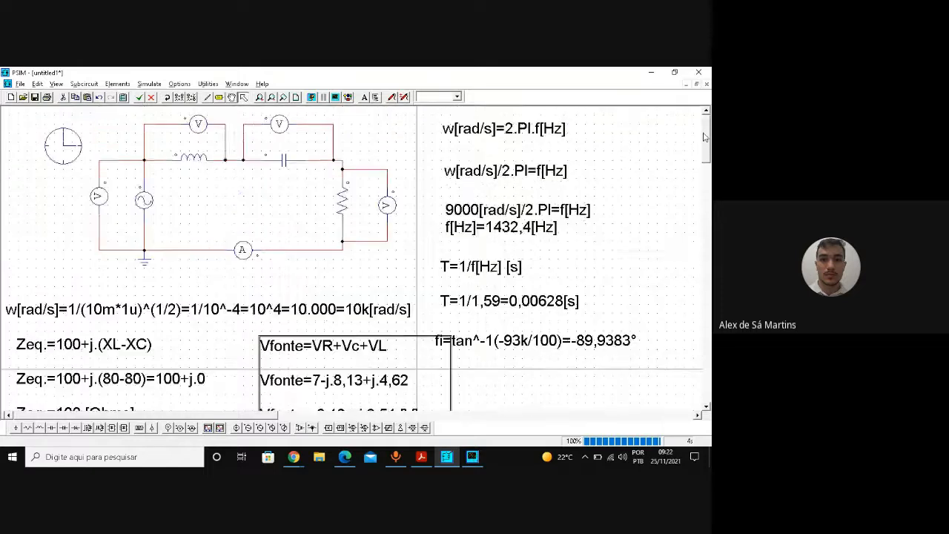
double_click(145, 198)
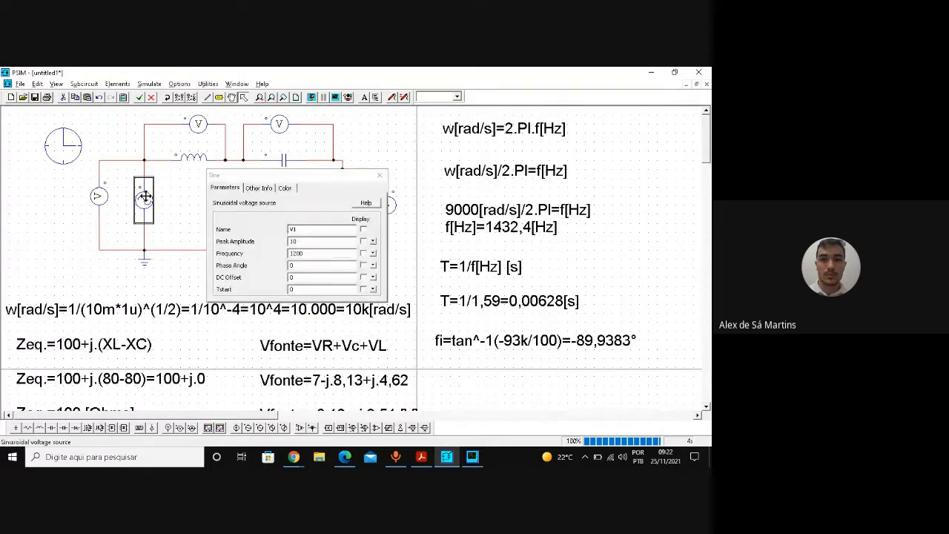
click(378, 175)
mouse_move(706, 146)
mouse_down()
mouse_move(707, 178)
mouse_move(710, 154)
mouse_up()
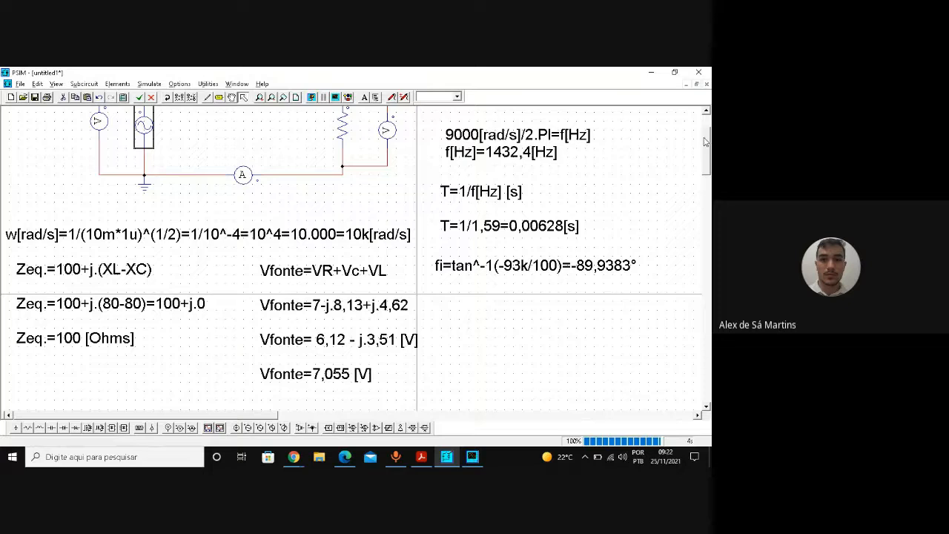
drag(707, 141, 704, 126)
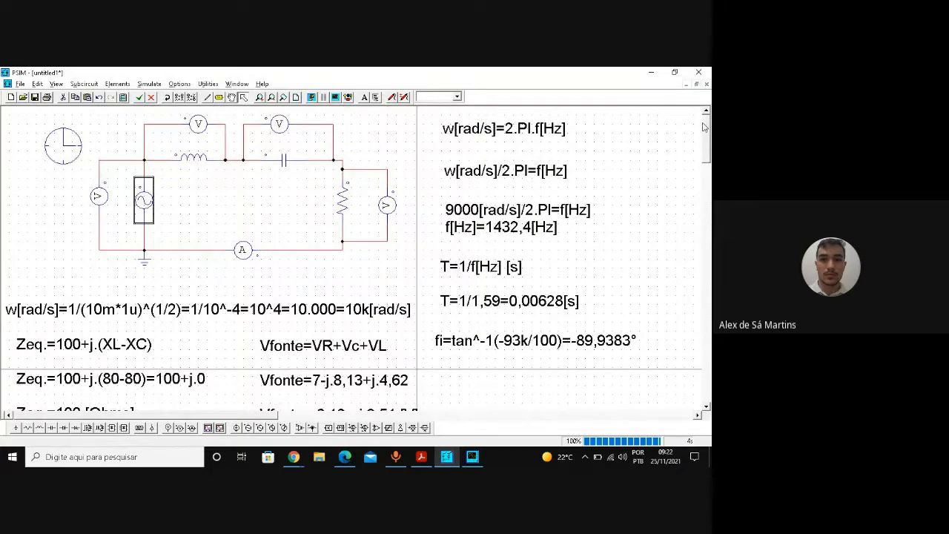
double_click(144, 199)
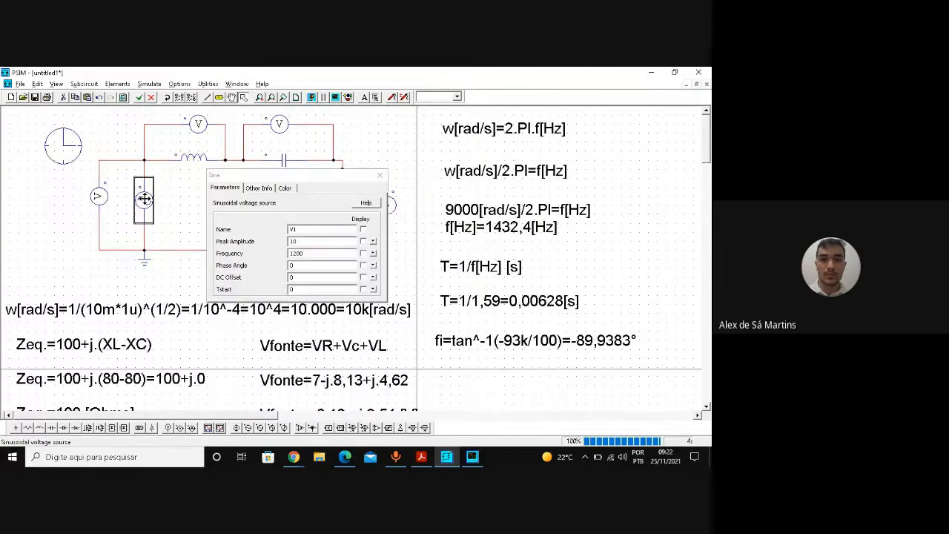
drag(317, 255, 231, 248)
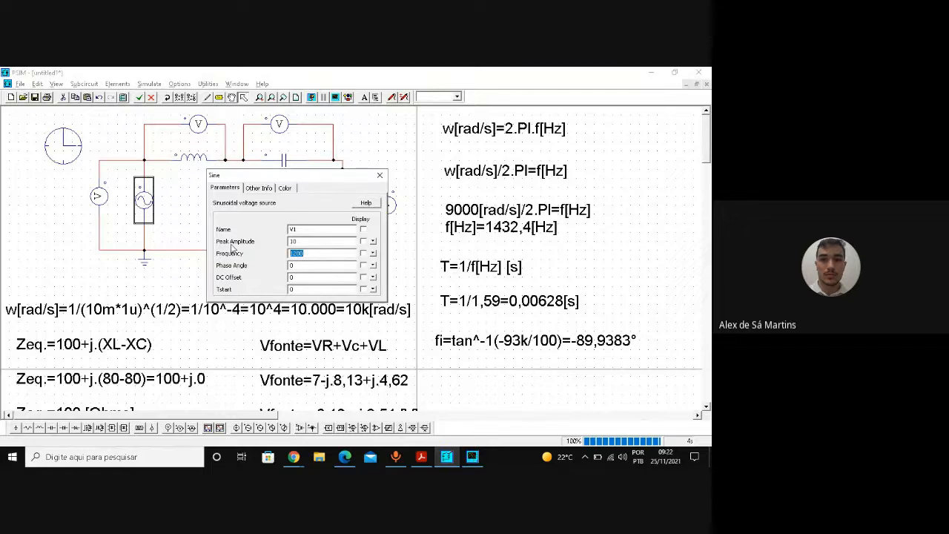
click(379, 175)
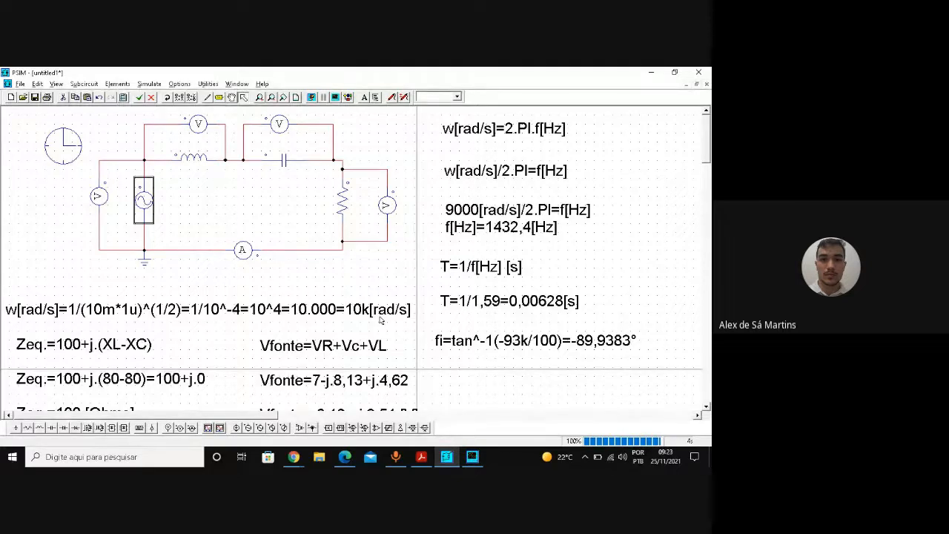
- Check the resistor's resistance in its parameters and close them without changes
click(336, 276)
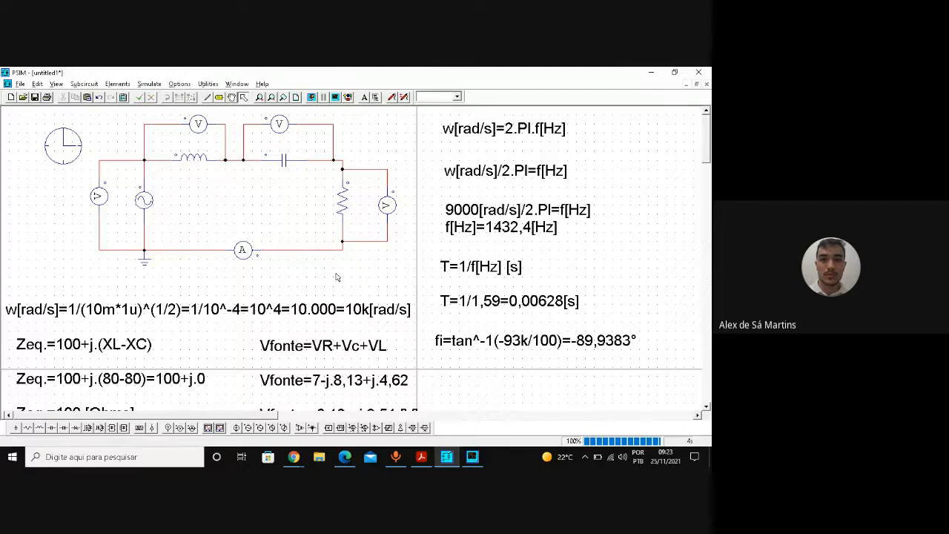
double_click(342, 208)
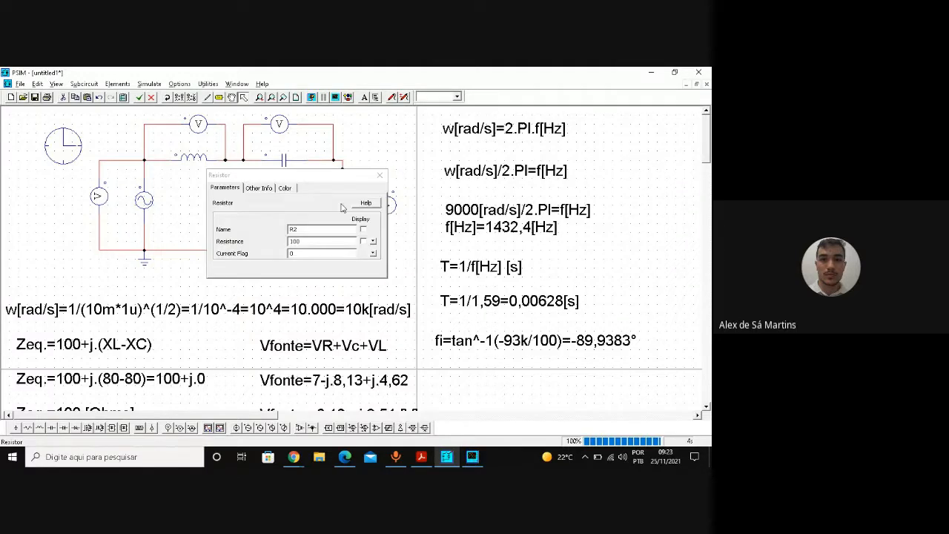
click(383, 179)
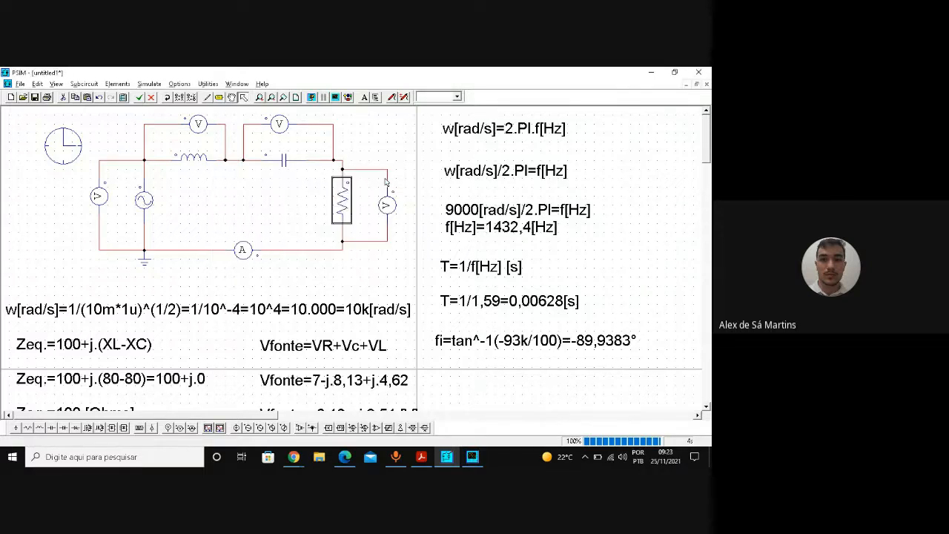
- Start a new text note with the line P=V²/R and begin a second line with P=7,055/100=
click(364, 98)
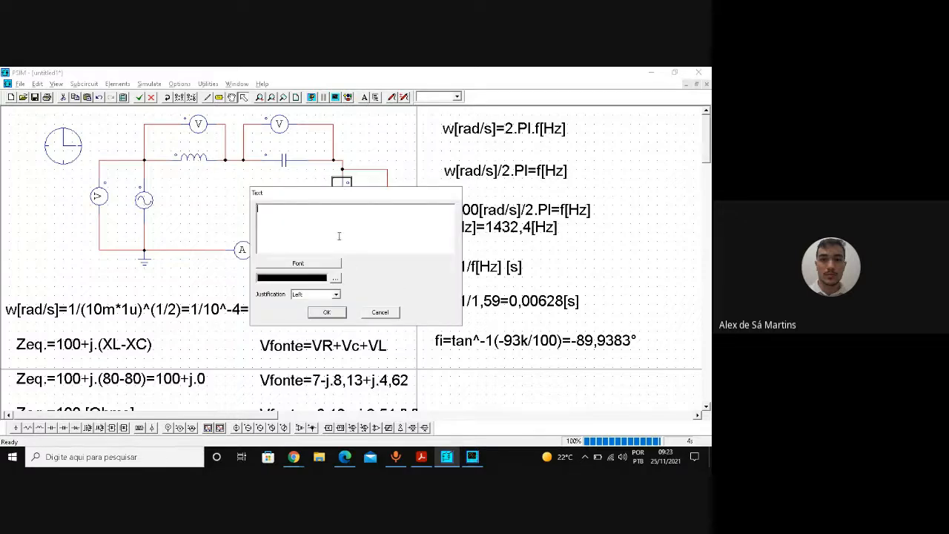
text(P=V²/R)
key(Return)
text(P=)
text(7)
text(,0)
text(5)
text(5/100=)
- Complete the power line with 49,77/100=0,50[w] and place the note below the fi formula
text(49)
text(77)
text(,)
text(/100)
text(=)
text(0,)
text(4)
text(50)
text([wa)
click(326, 313)
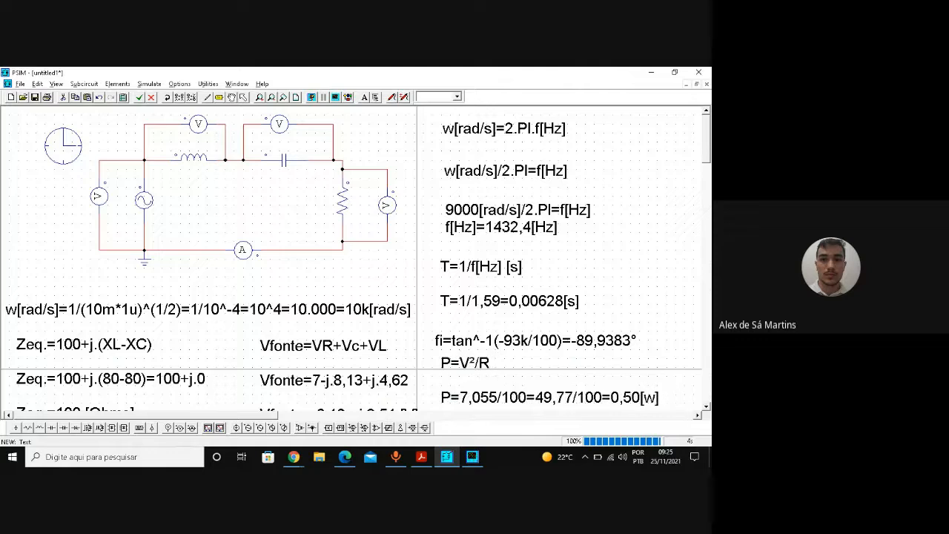
click(570, 382)
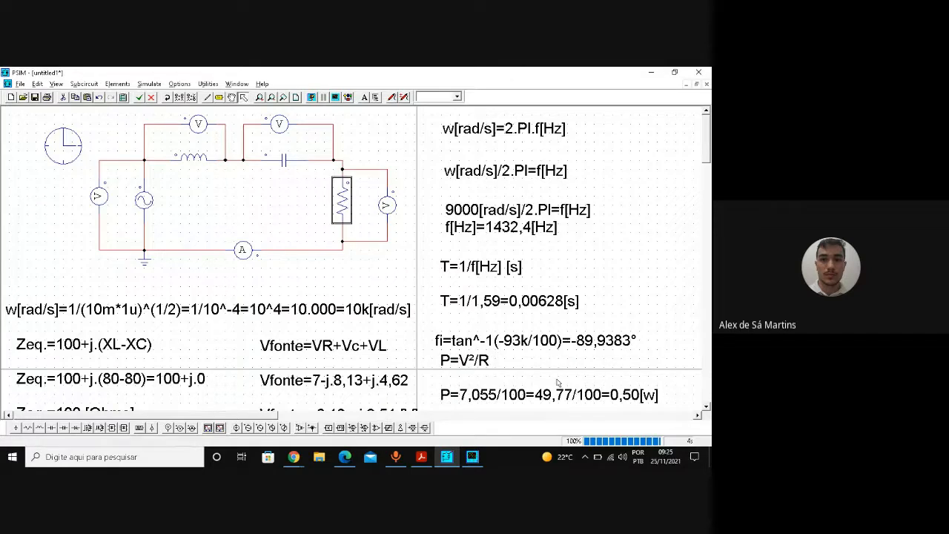
- Move the fi=tan^-1 formula slightly up, clear of the P=V²/R note, and review the power result
click(509, 343)
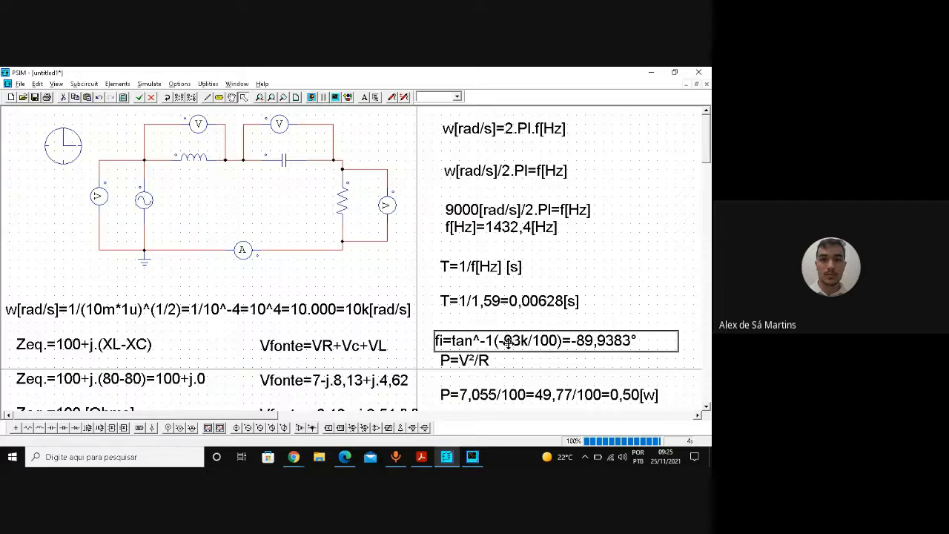
drag(530, 349, 530, 341)
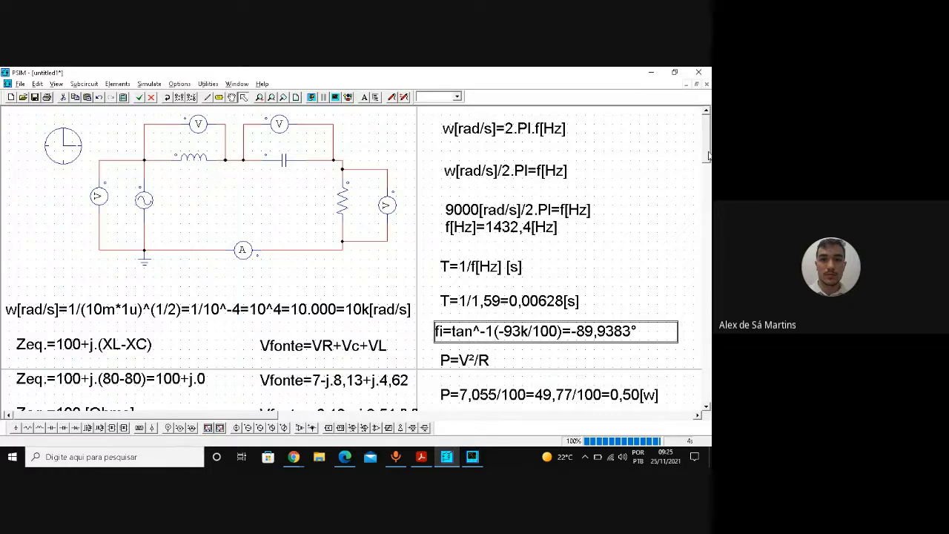
scroll(706, 159, down, 2)
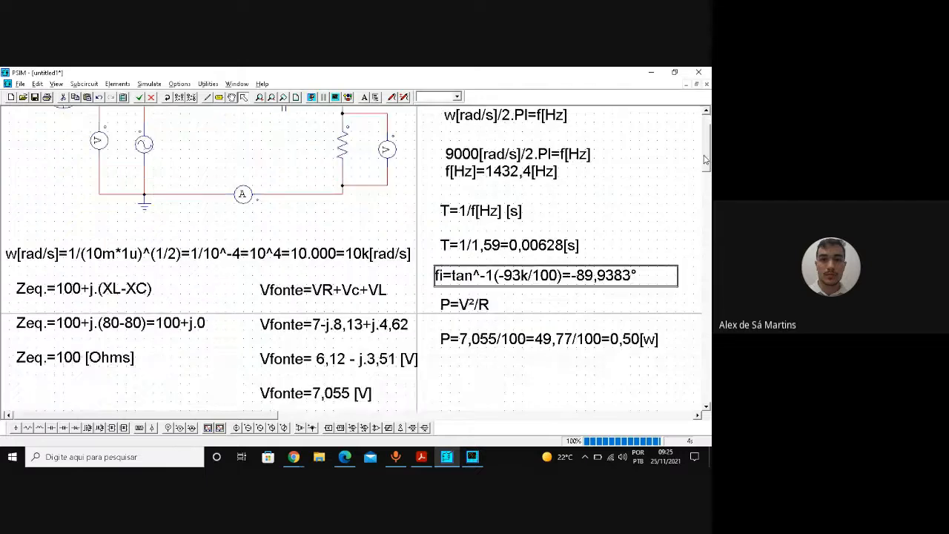
scroll(706, 159, down, 1)
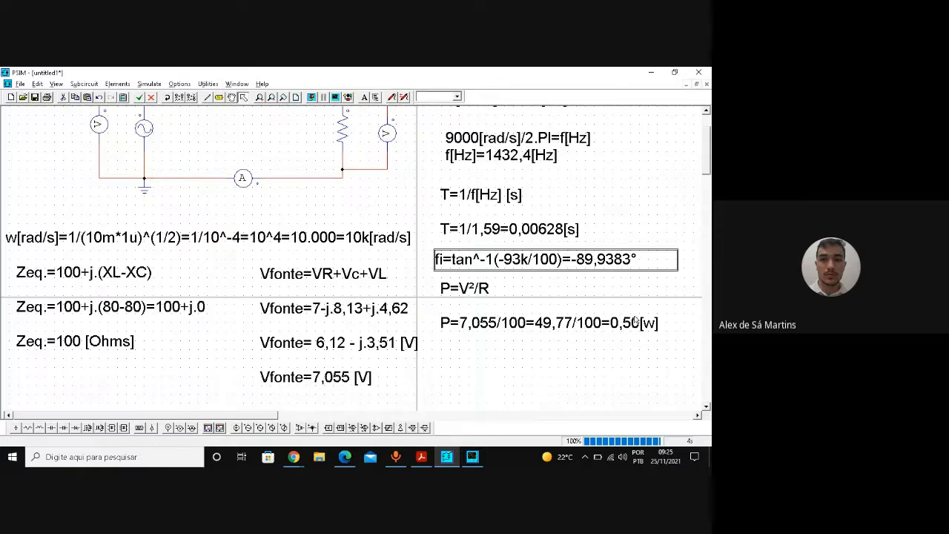
- Review the Simview plots, return to PSIM, set the sinusoidal source's frequency to 1590, and run the simulation
click(467, 461)
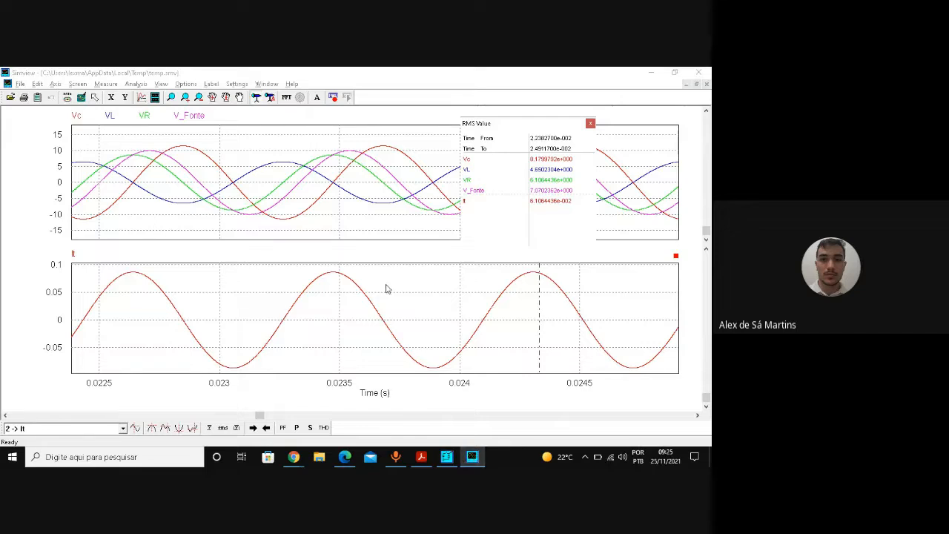
click(447, 458)
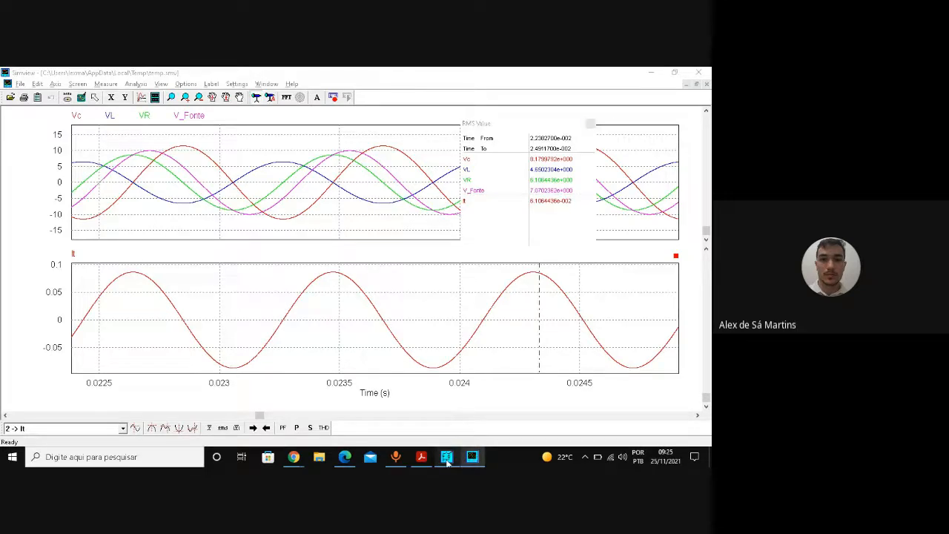
double_click(146, 127)
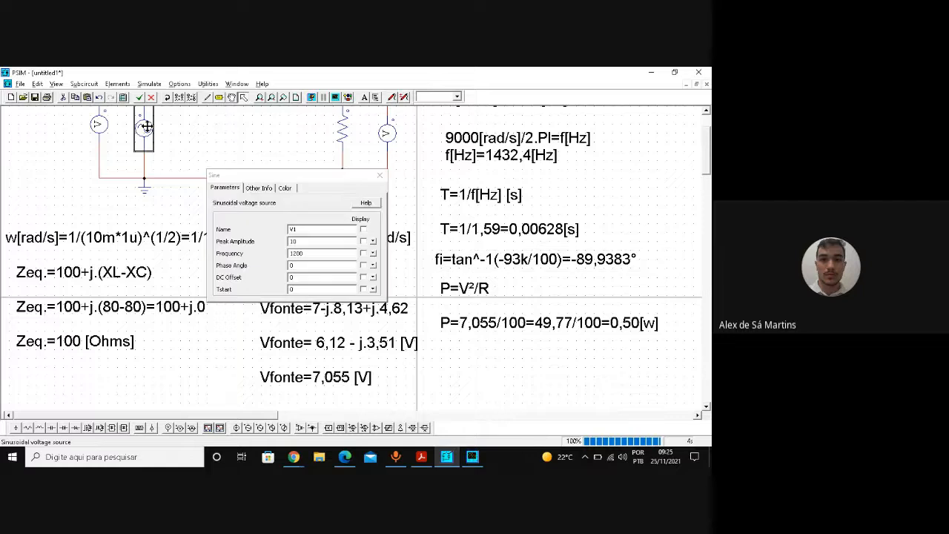
double_click(315, 257)
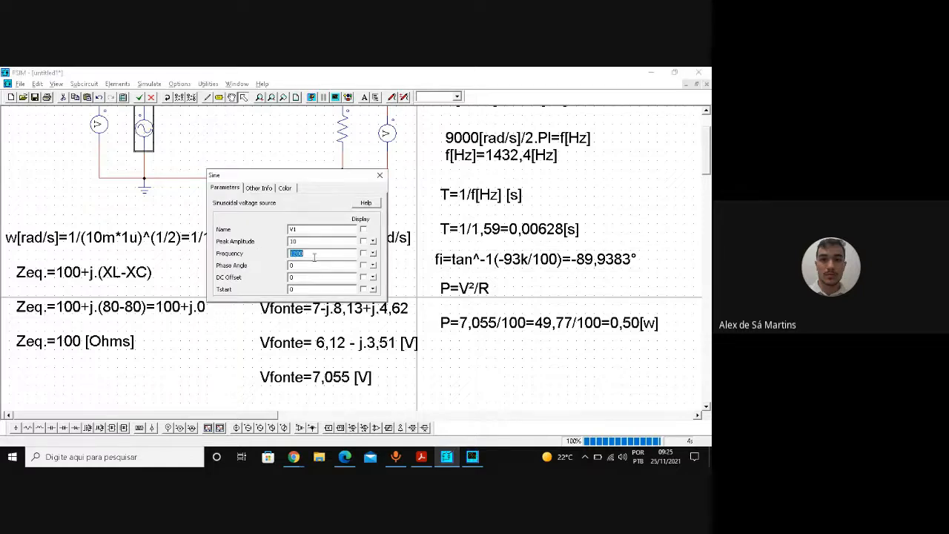
text(1590)
click(380, 175)
click(311, 99)
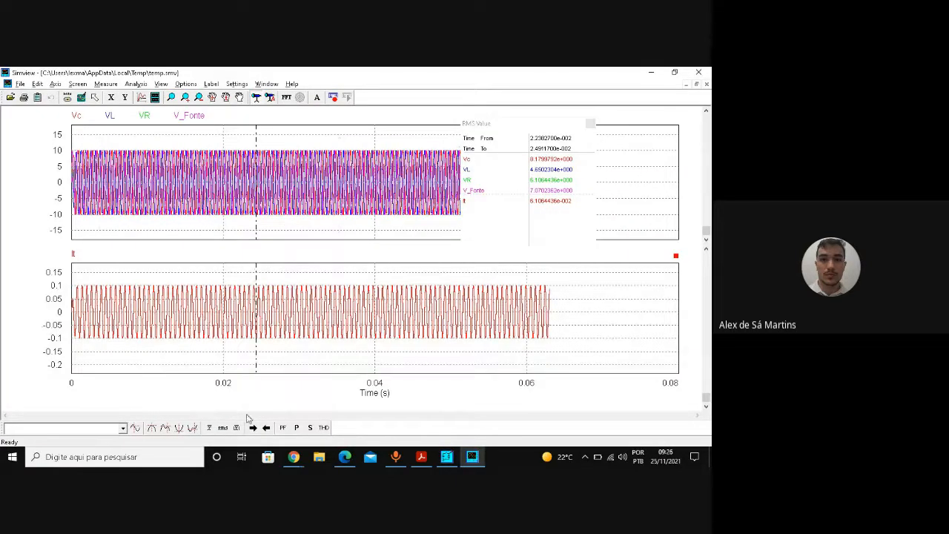
- Zoom the new plots in on roughly 0.021 to 0.031 s and add the VR curve to the It plot
click(172, 97)
drag(228, 273, 311, 348)
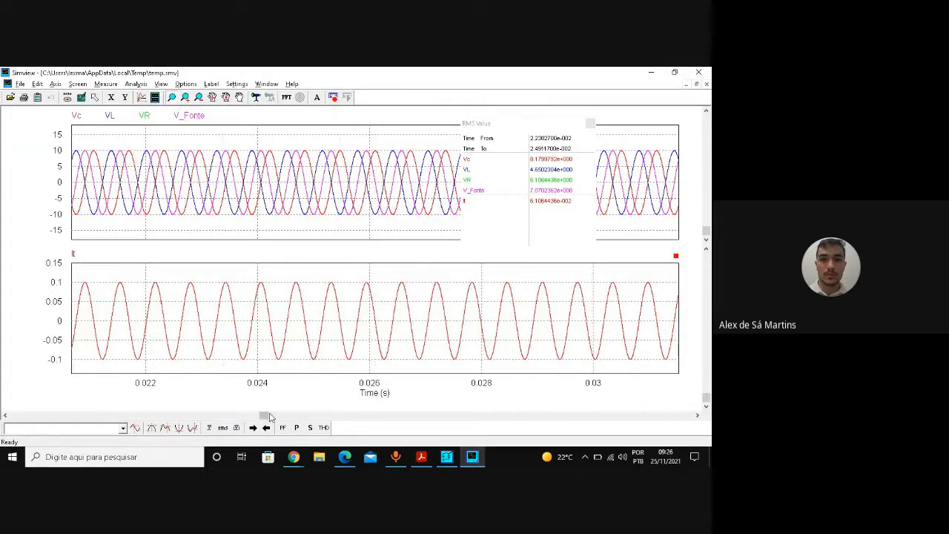
double_click(292, 334)
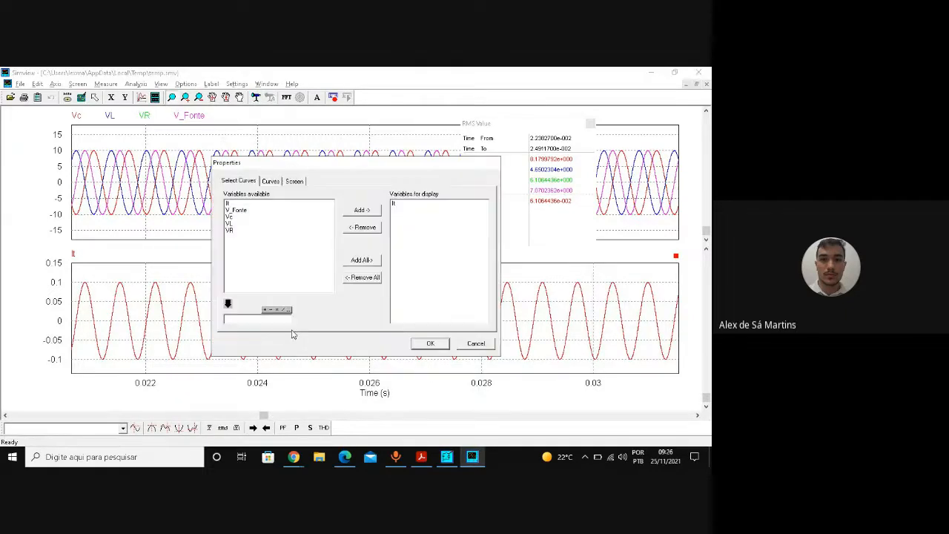
click(259, 211)
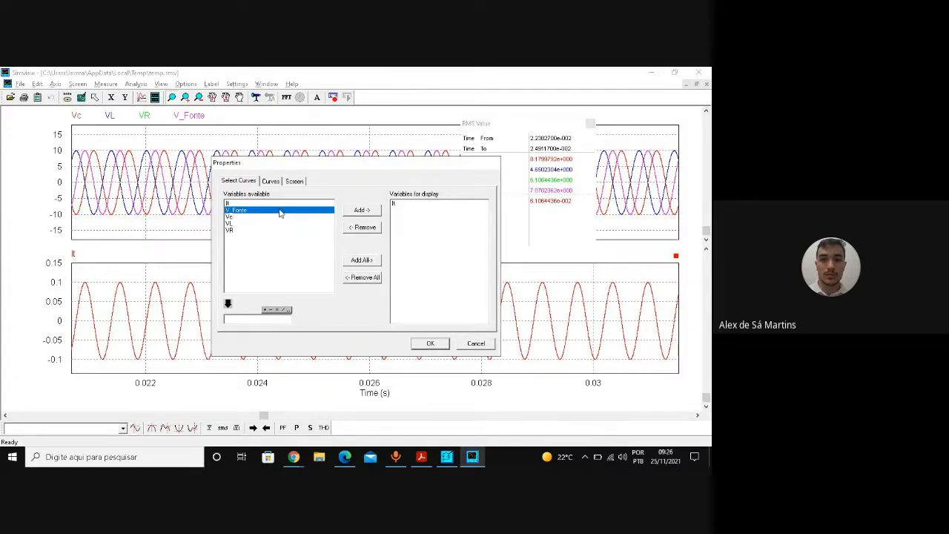
ctrl+click(239, 230)
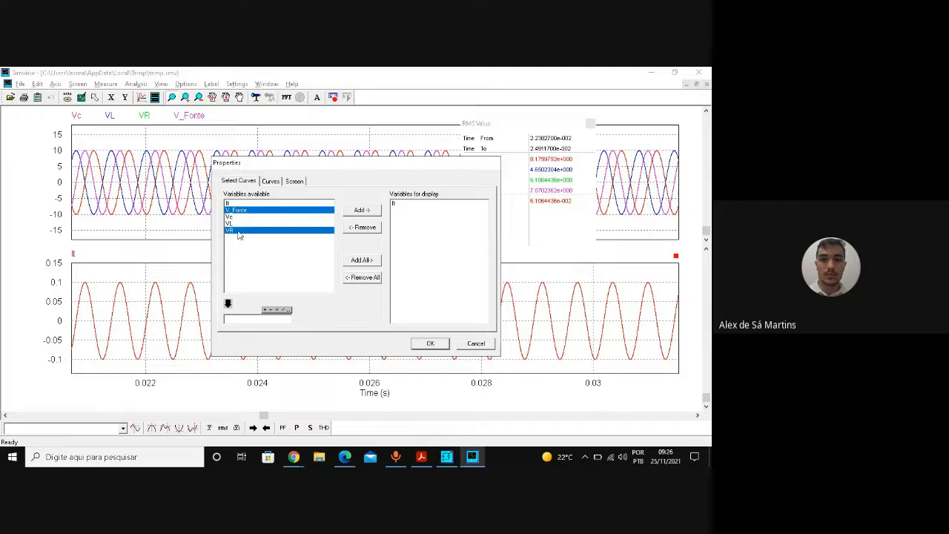
ctrl+click(271, 211)
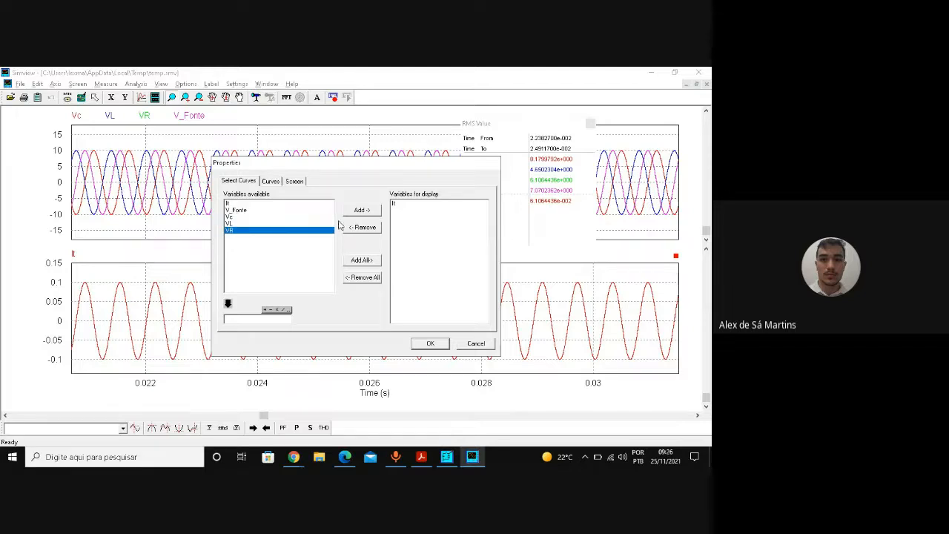
click(363, 212)
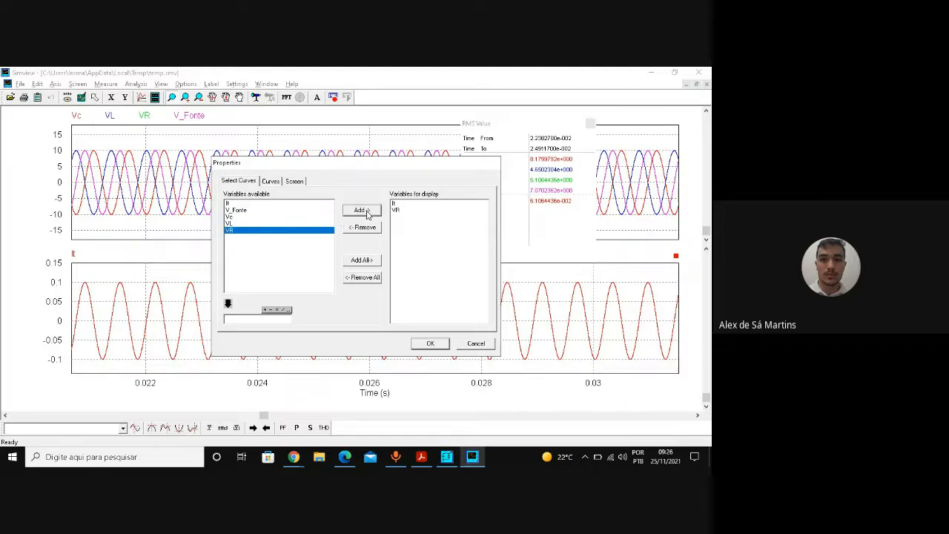
click(431, 345)
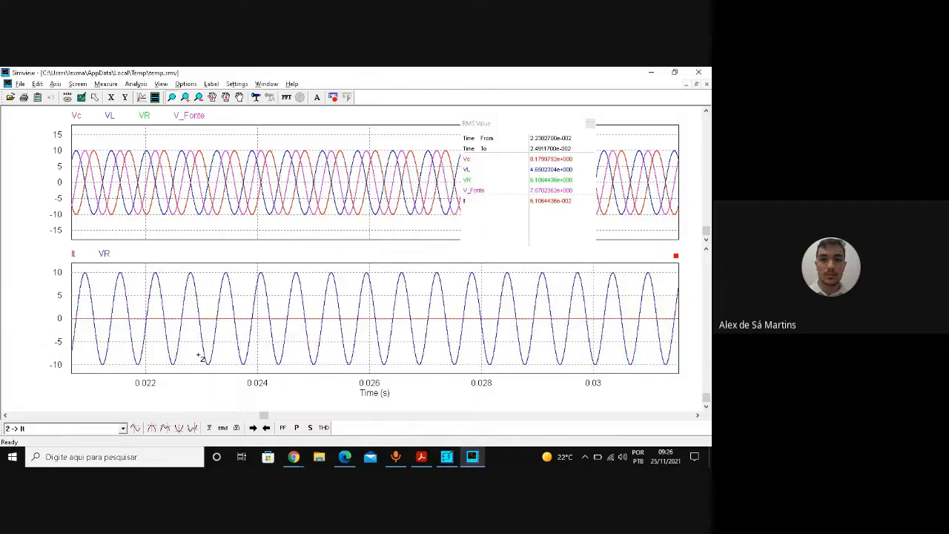
- Measure the real power of the It and VR curves over the displayed time range
click(297, 428)
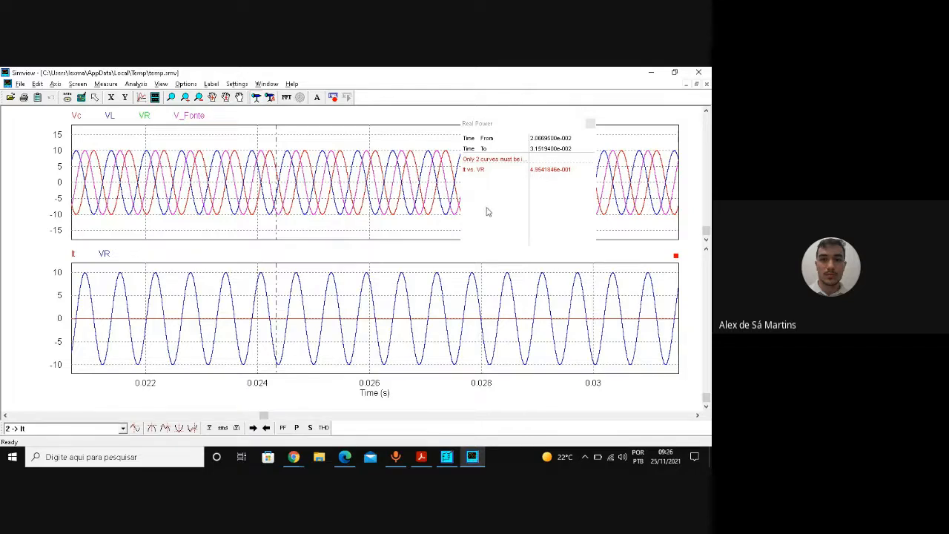
- Switch to PSIM, set the series resistor's resistance to 10, and run the simulation
click(446, 457)
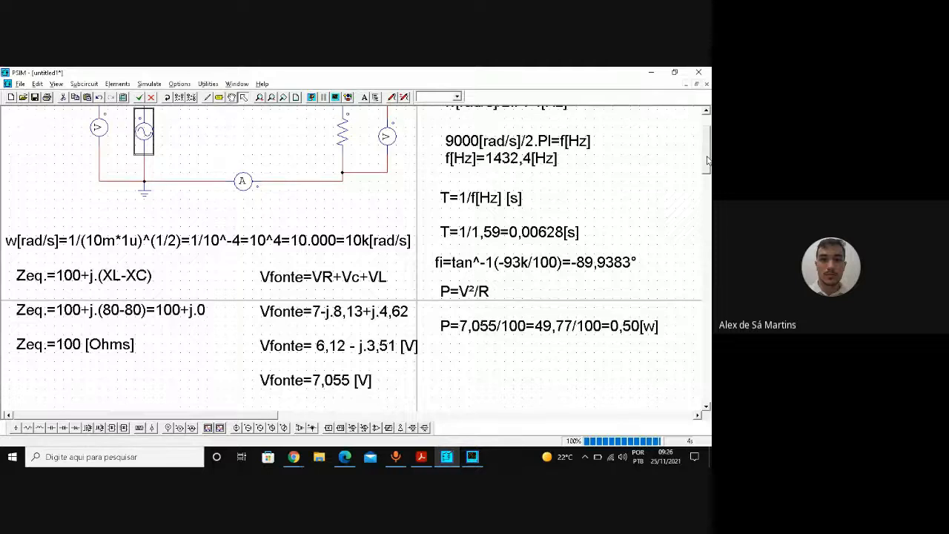
drag(707, 162, 707, 147)
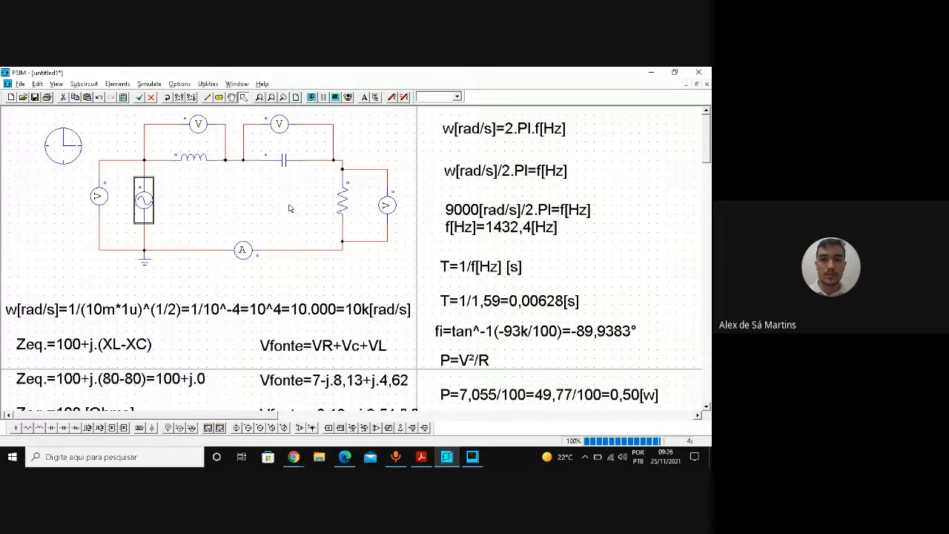
double_click(343, 201)
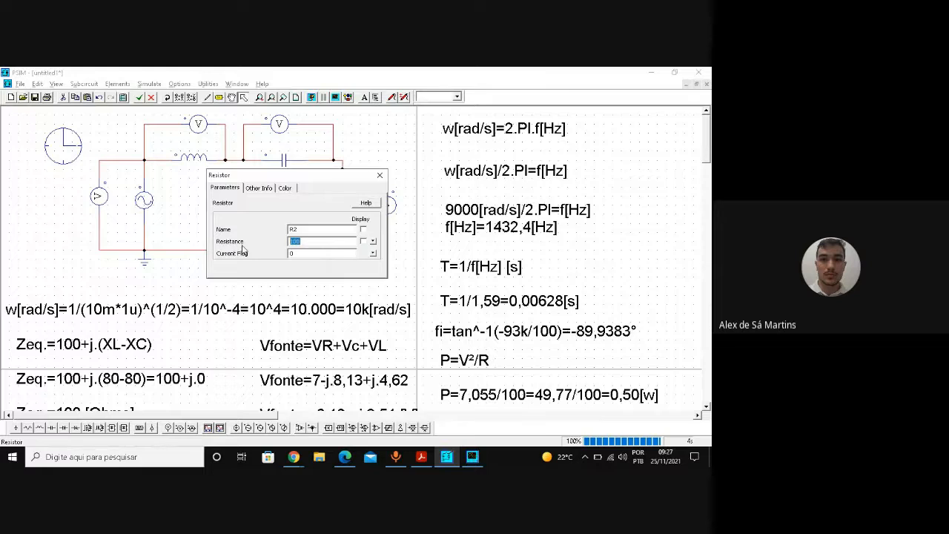
click(320, 241)
click(379, 175)
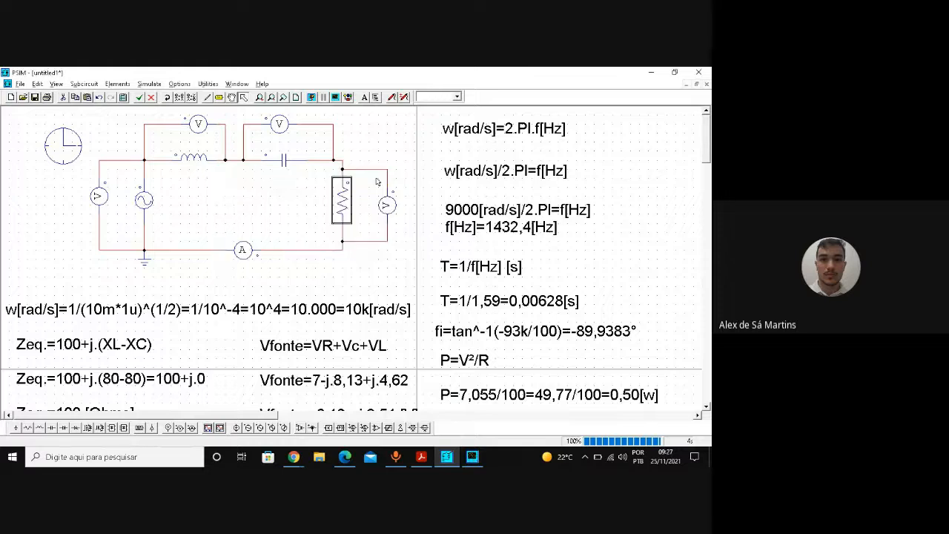
click(312, 98)
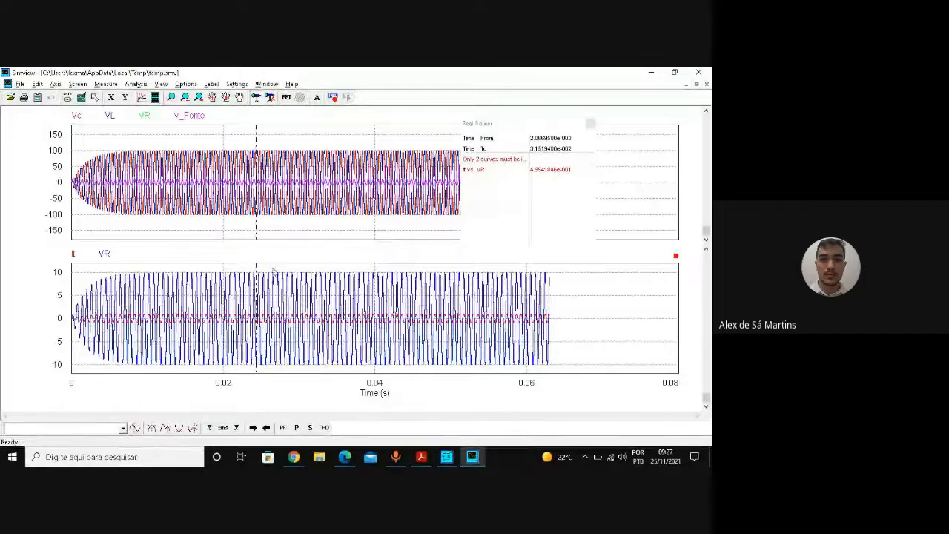
- Zoom the new plots in on roughly 0.026 to 0.0305 s and measure the power factor and real power of It and VR
click(171, 98)
drag(271, 268, 303, 373)
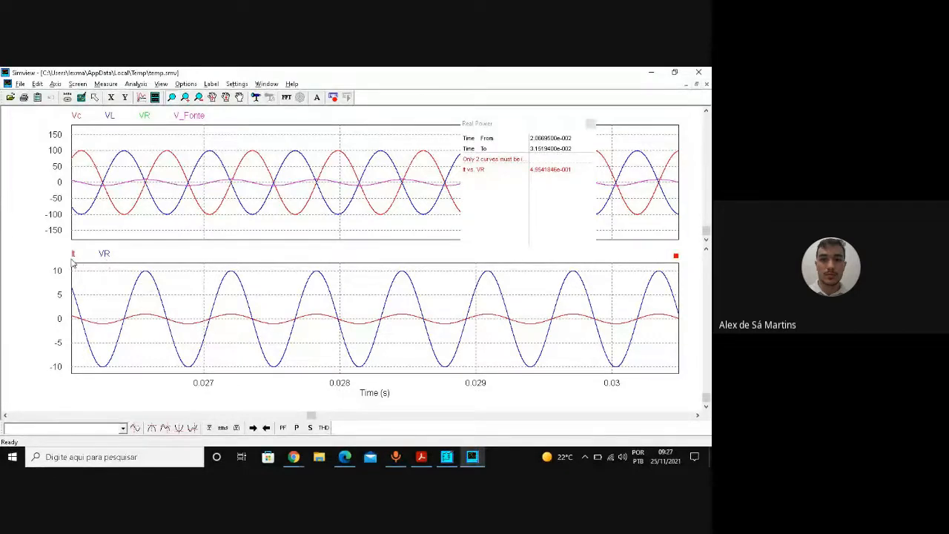
click(282, 429)
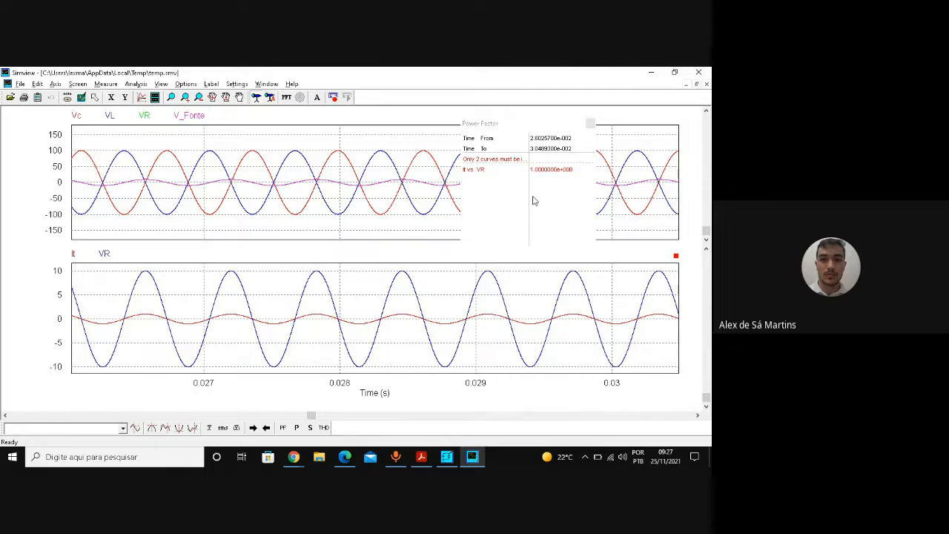
click(297, 429)
click(590, 123)
- Remove the upper voltage plot so only It and VR are plotted, and measure their power factor and real power
double_click(378, 189)
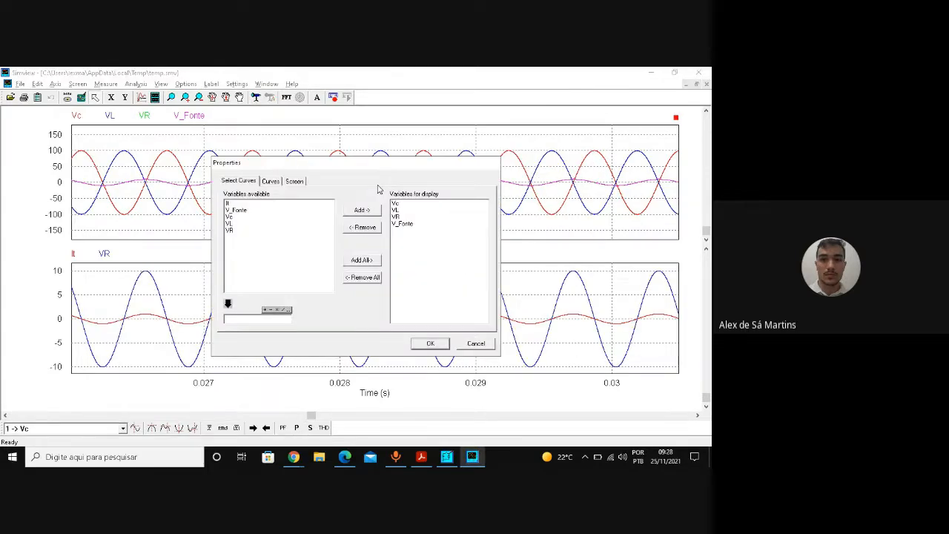
click(362, 277)
click(430, 344)
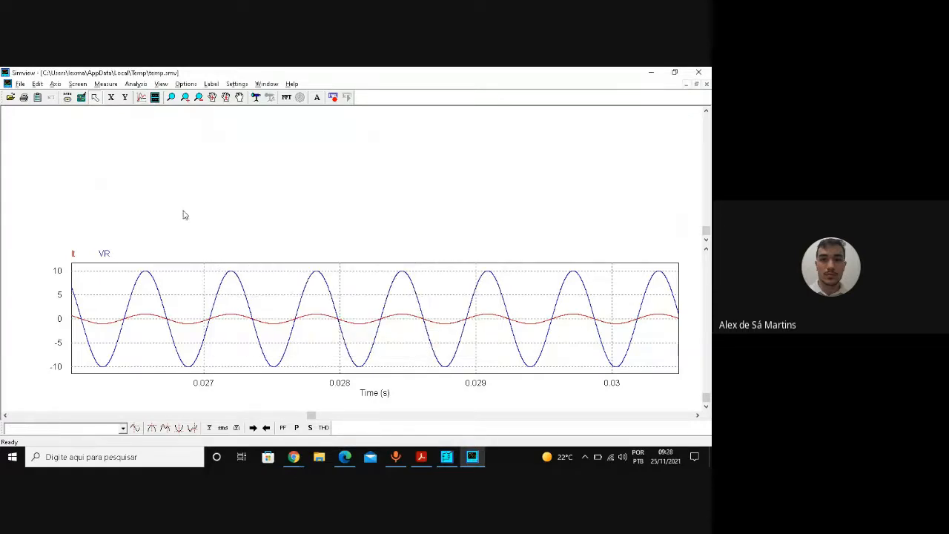
click(66, 98)
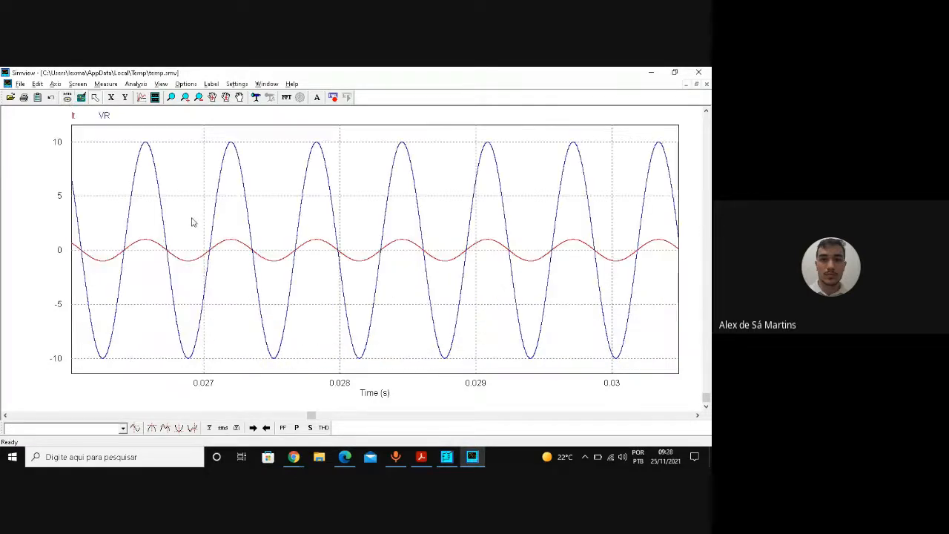
click(283, 428)
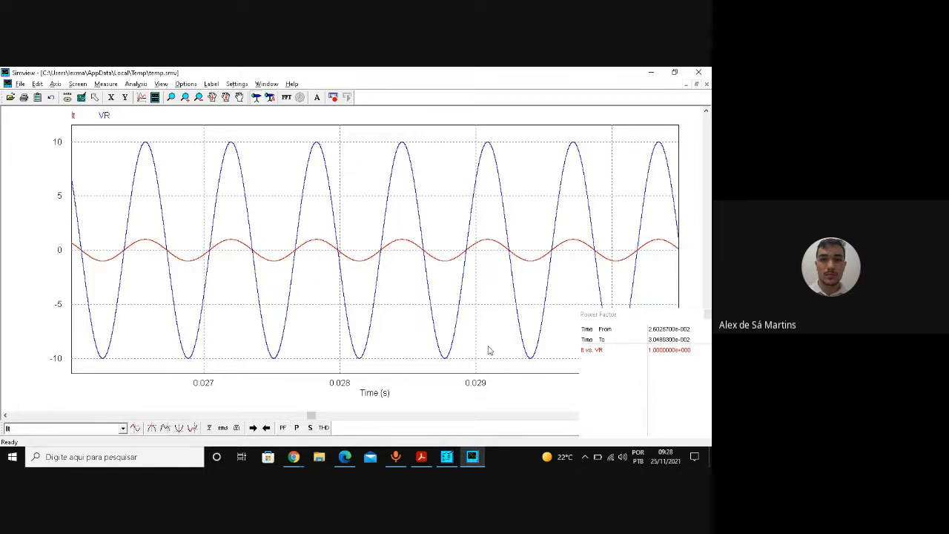
click(296, 432)
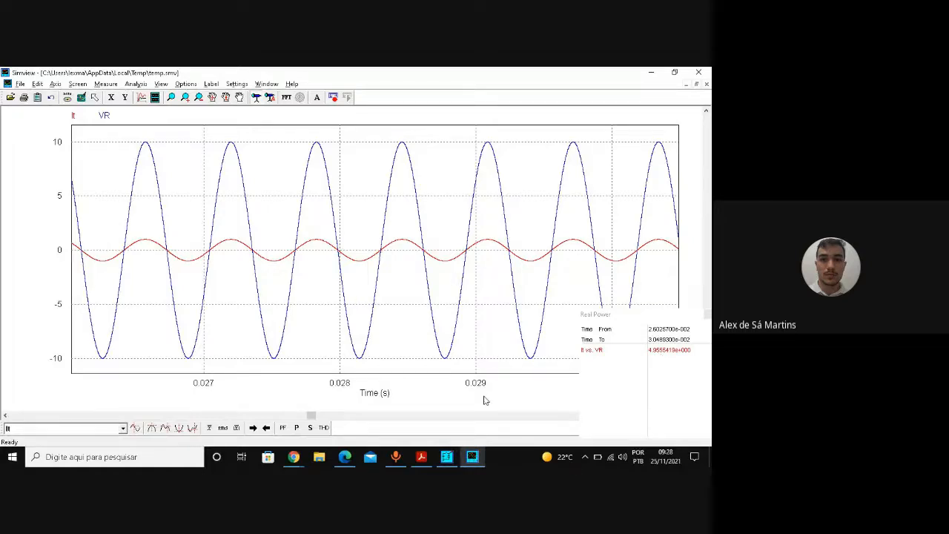
- Check the resistor's resistance in PSIM against the real power of It and VR in Simview, and close the resistor's properties
click(451, 463)
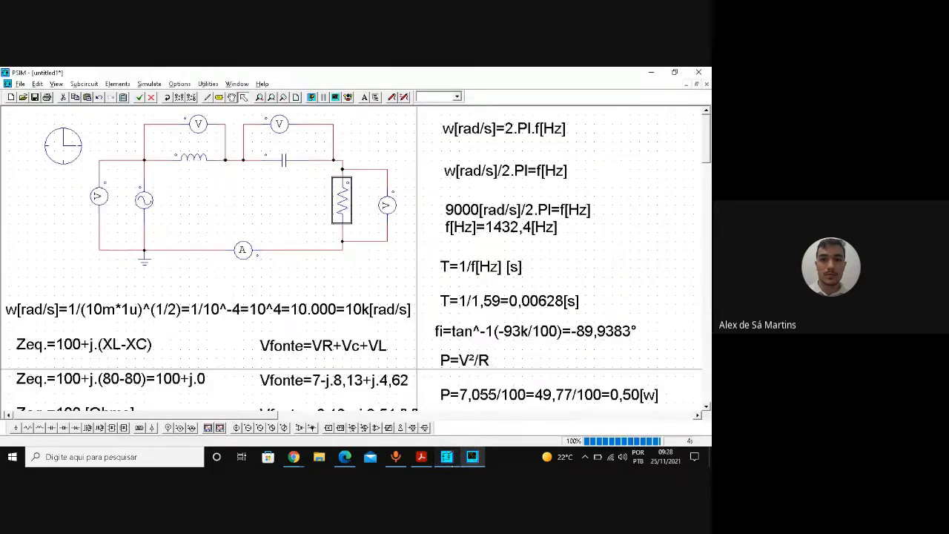
double_click(342, 201)
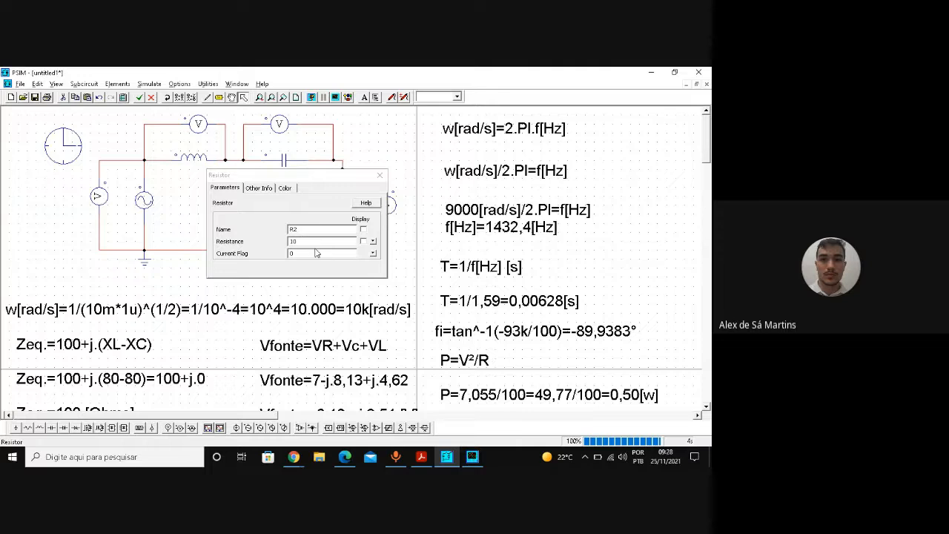
click(473, 456)
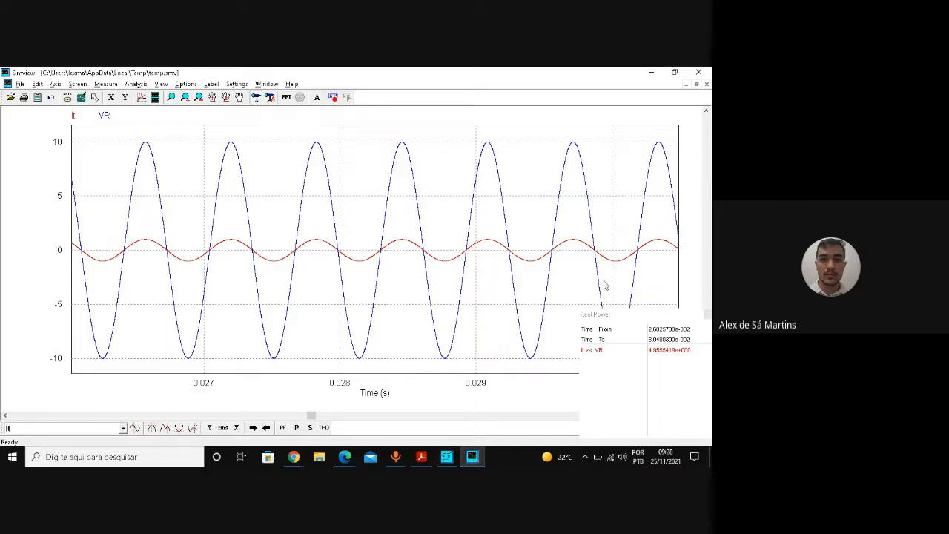
click(651, 72)
click(379, 175)
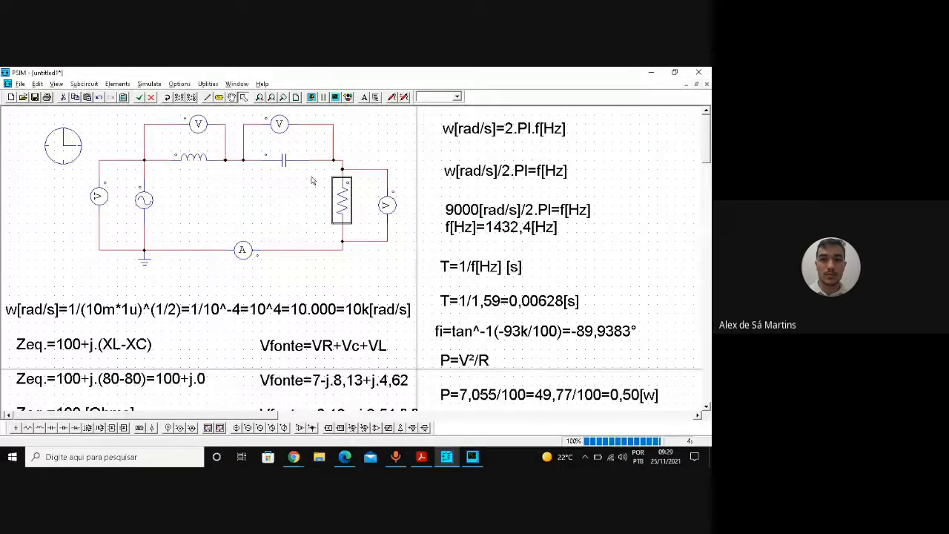
- Draw a wire bypassing the inductor and capacitor, from the inductor's source side to the capacitor's resistor side
click(207, 98)
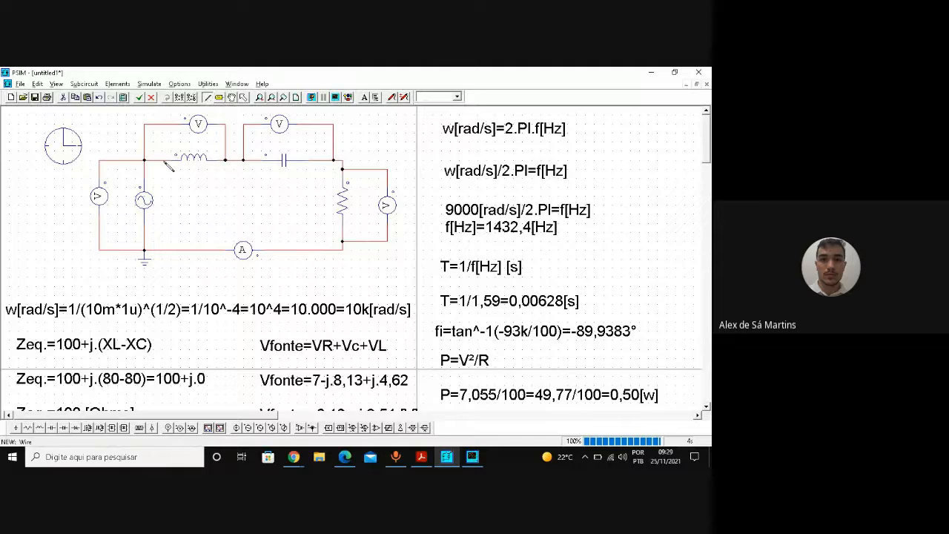
mouse_move(163, 161)
mouse_down()
mouse_move(297, 201)
mouse_move(316, 162)
mouse_up()
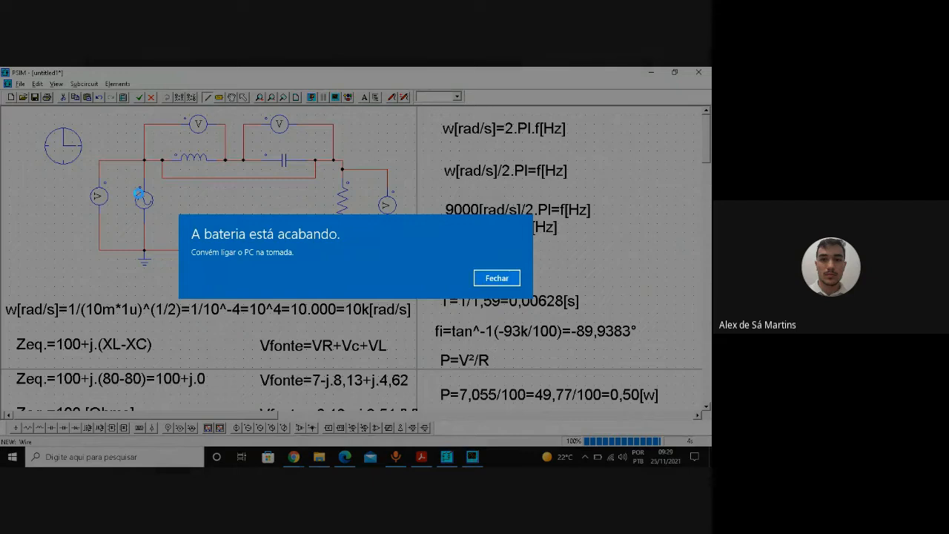
click(484, 277)
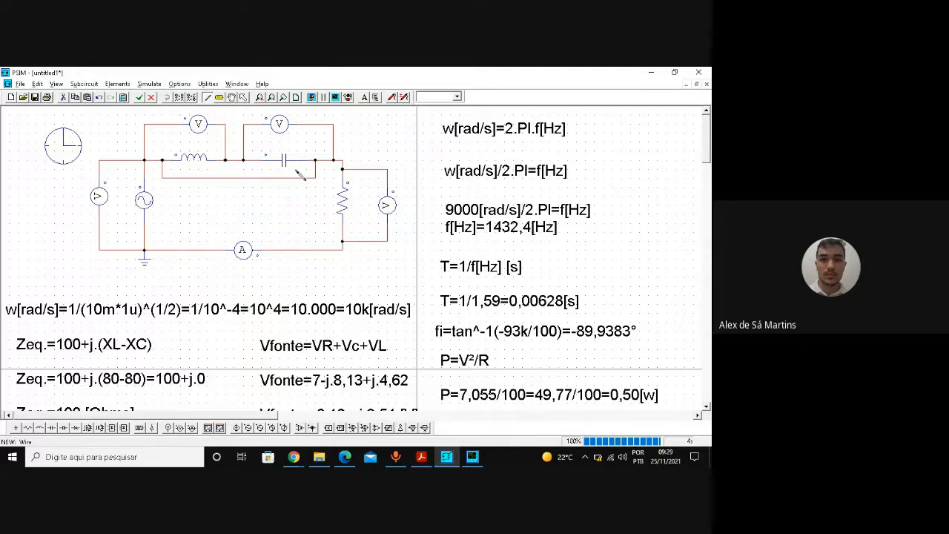
key(Escape)
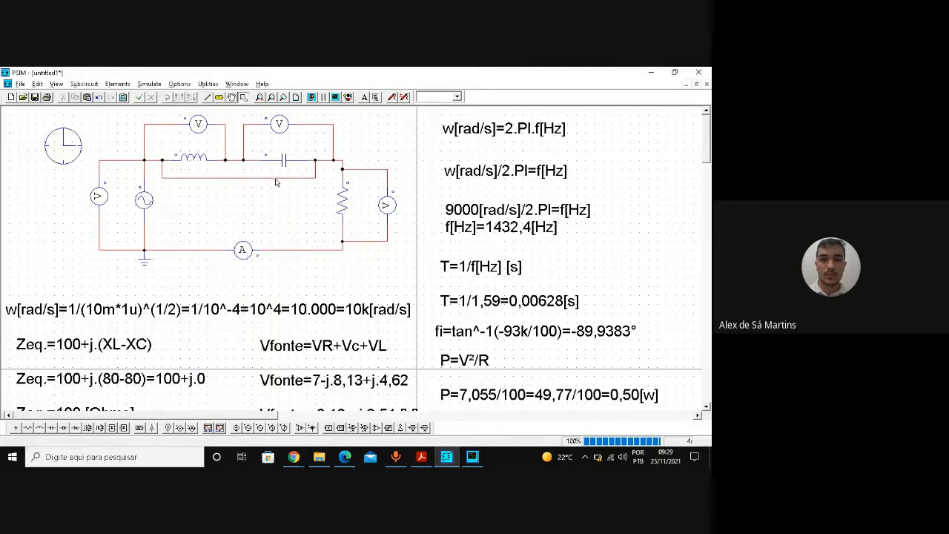
- Delete all three segments of the bypass wire below the inductor and capacitor
click(275, 179)
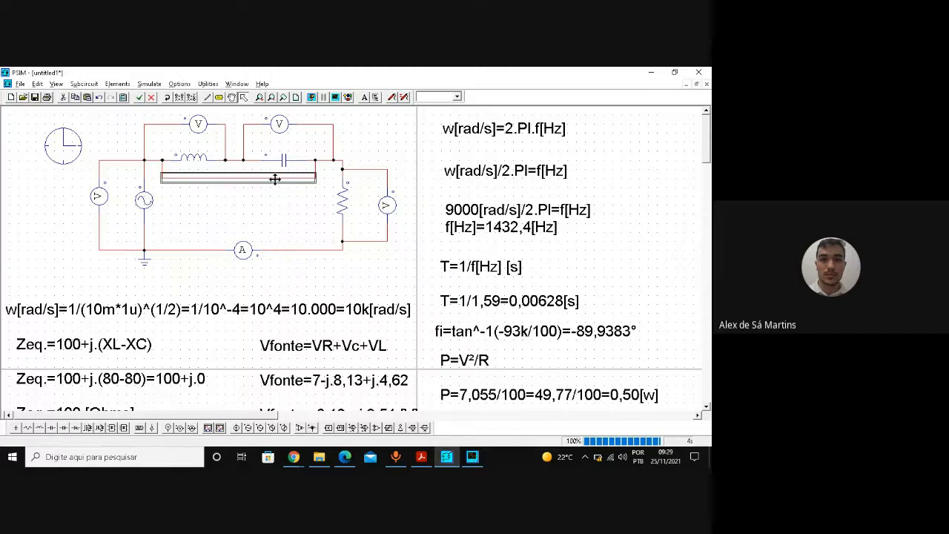
key(Delete)
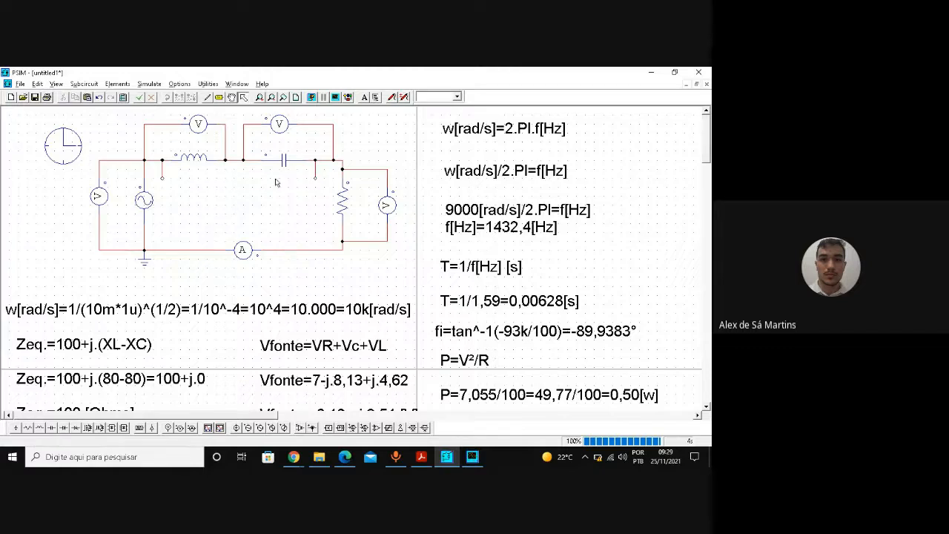
click(162, 171)
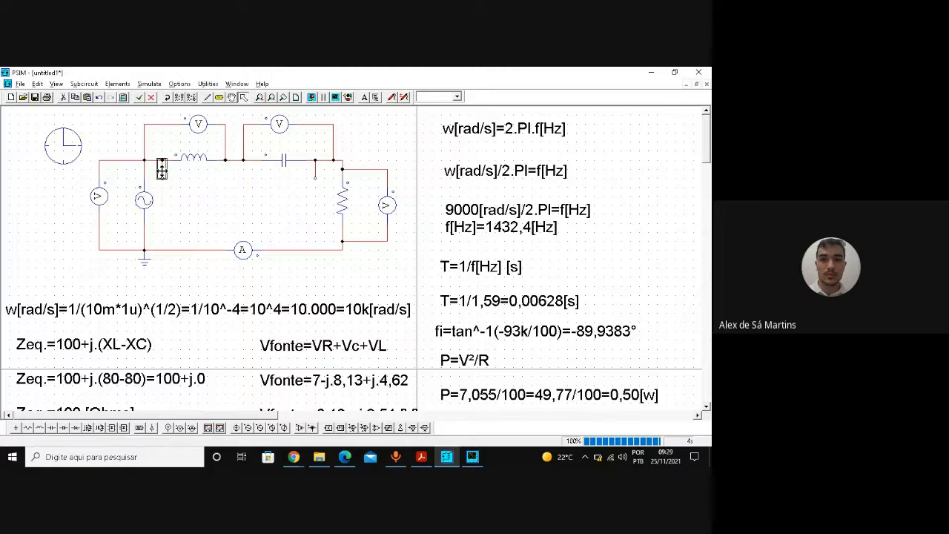
key(Delete)
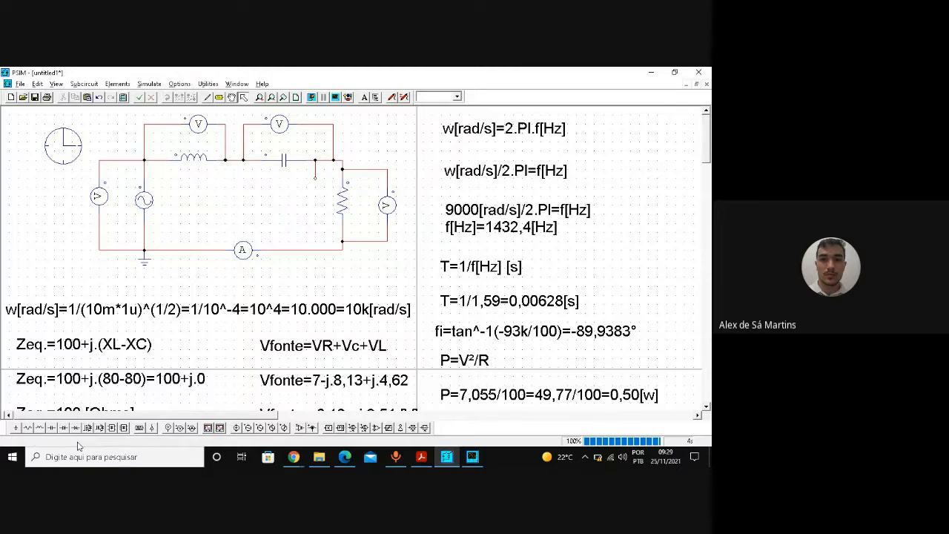
click(315, 169)
key(Delete)
- Switch to Simview, add a second plot showing the It curve, and measure the RMS values of the plotted curves
drag(705, 143, 708, 148)
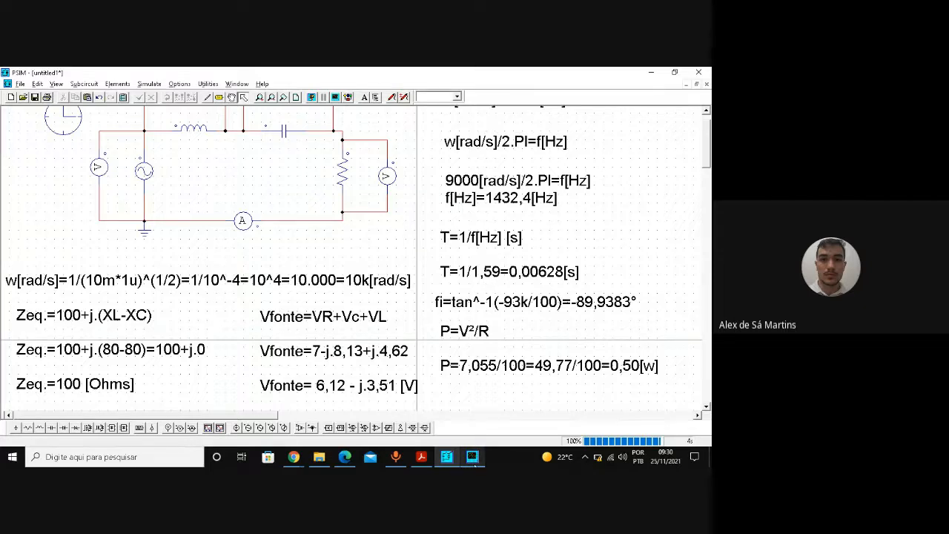
click(473, 458)
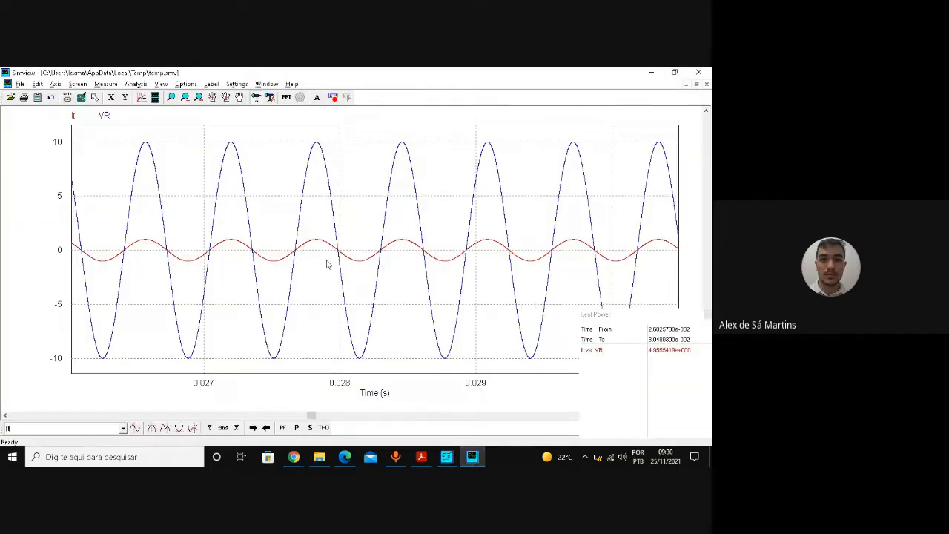
click(155, 97)
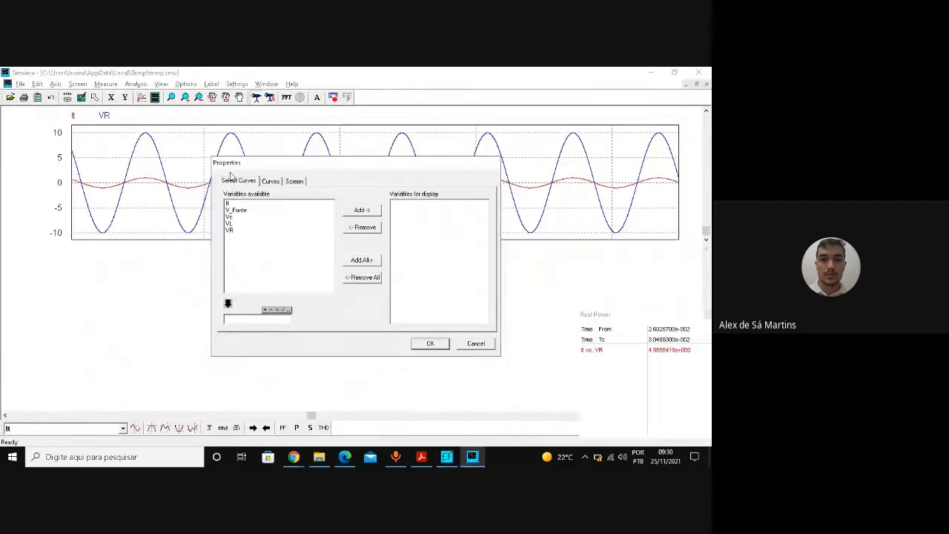
click(255, 204)
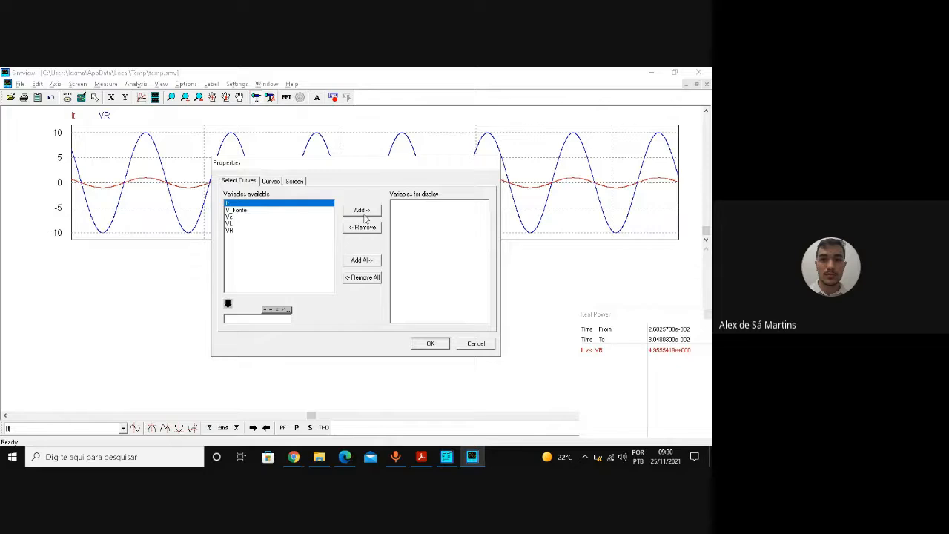
click(360, 211)
click(432, 343)
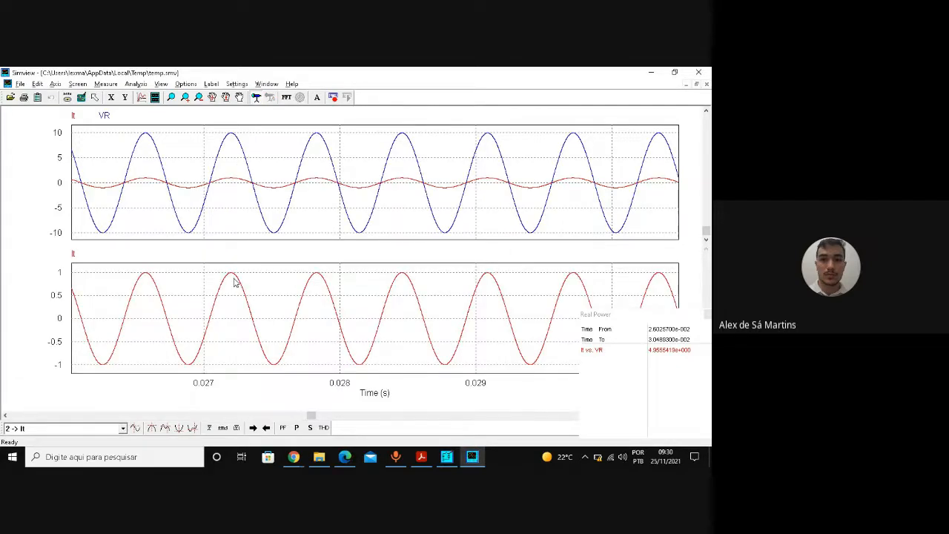
click(222, 429)
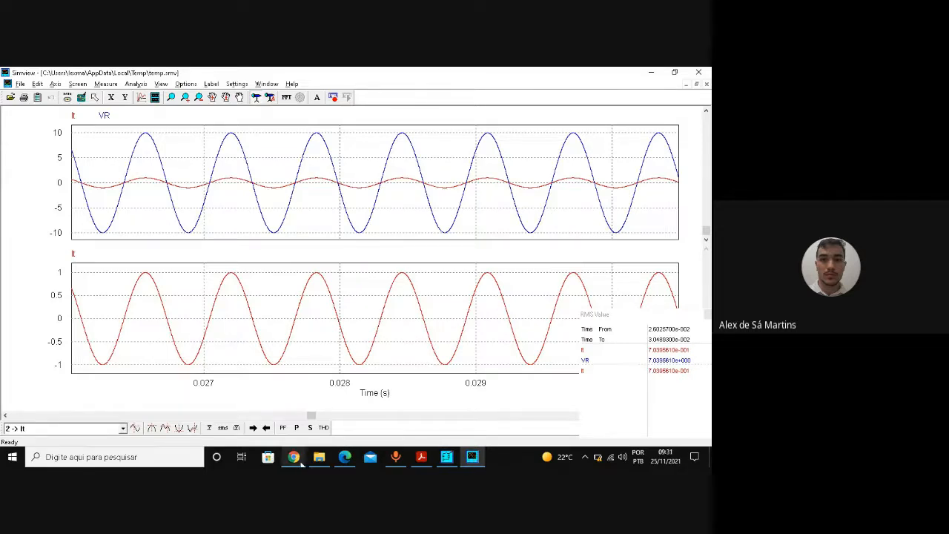
- Switch to the Google Meet call in Chrome, mute the microphone, and unmute it again
mouse_move(297, 454)
click(269, 415)
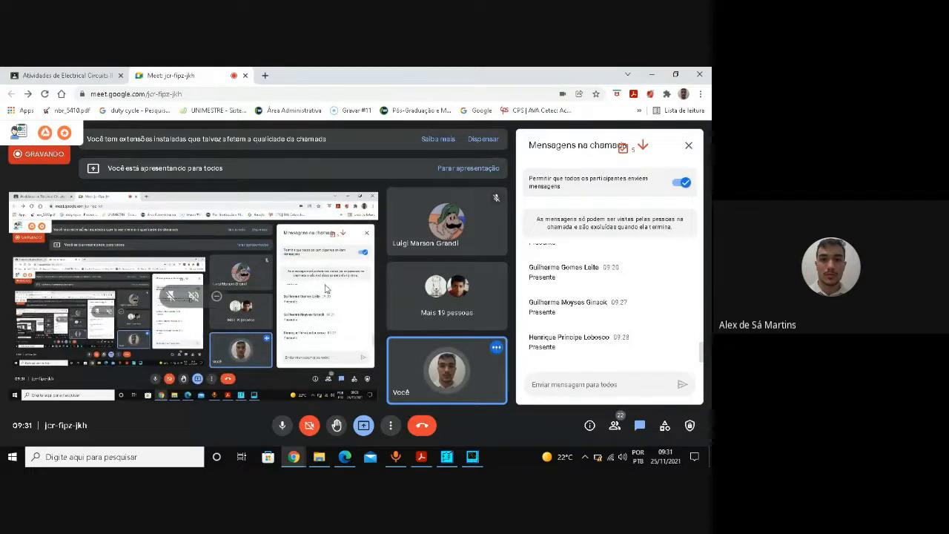
click(282, 433)
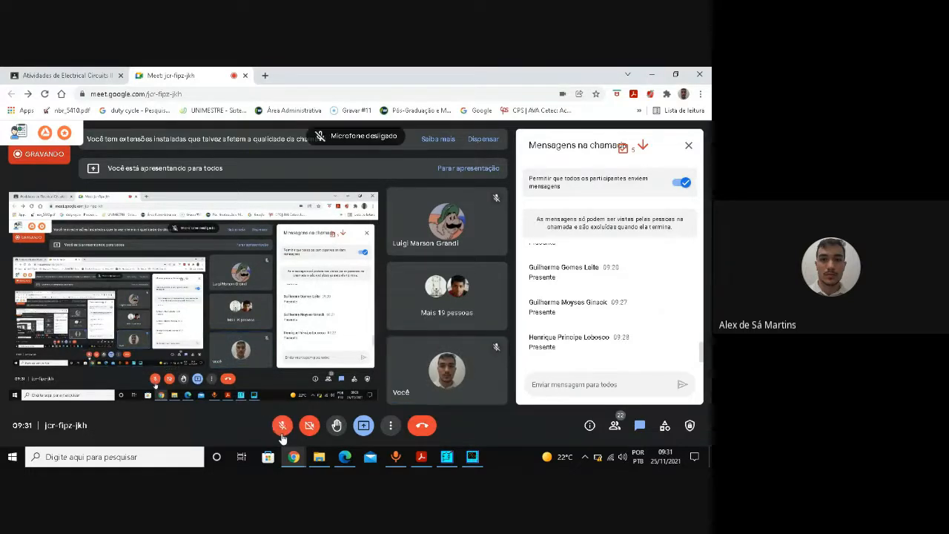
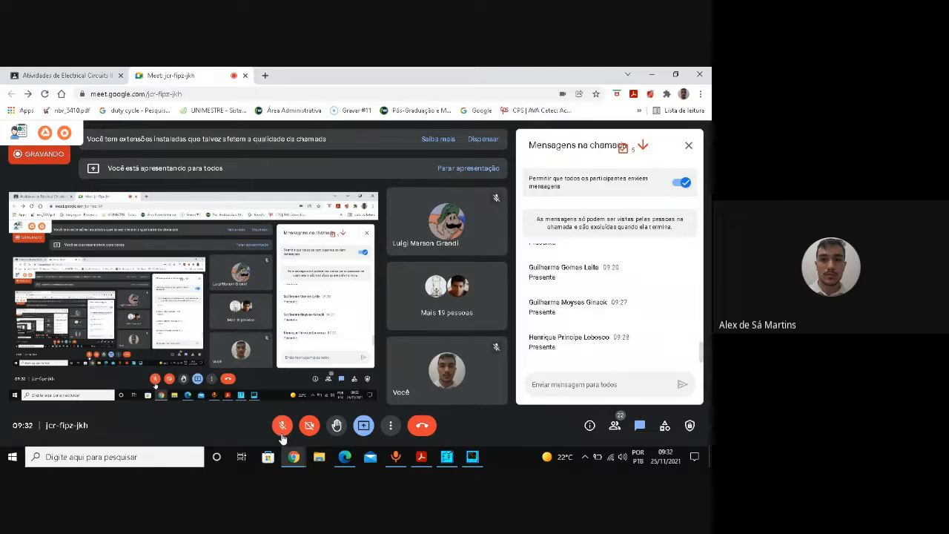
click(282, 435)
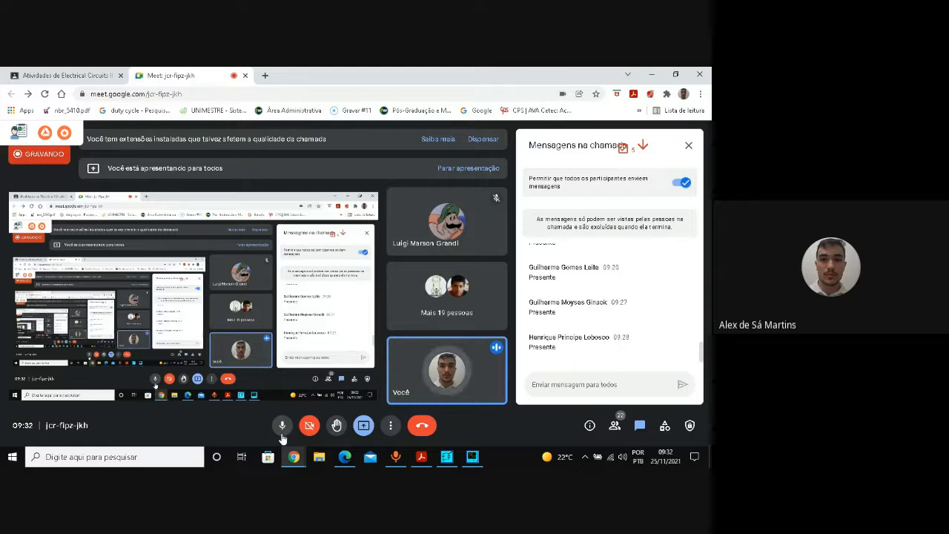
- Switch to filtropassivo.pdf in Acrobat Reader, mark the 11K rad/s entry in the frequency table, and return to PSIM
click(447, 456)
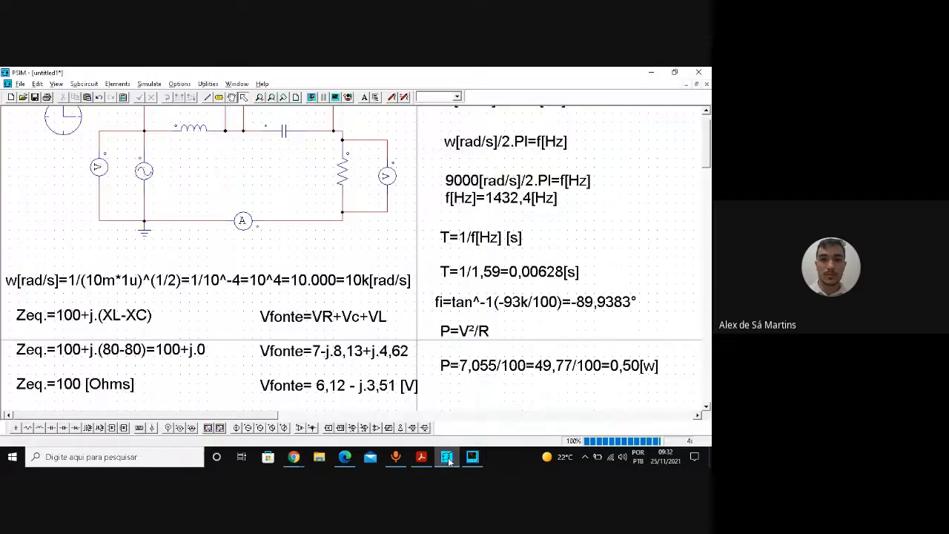
click(421, 456)
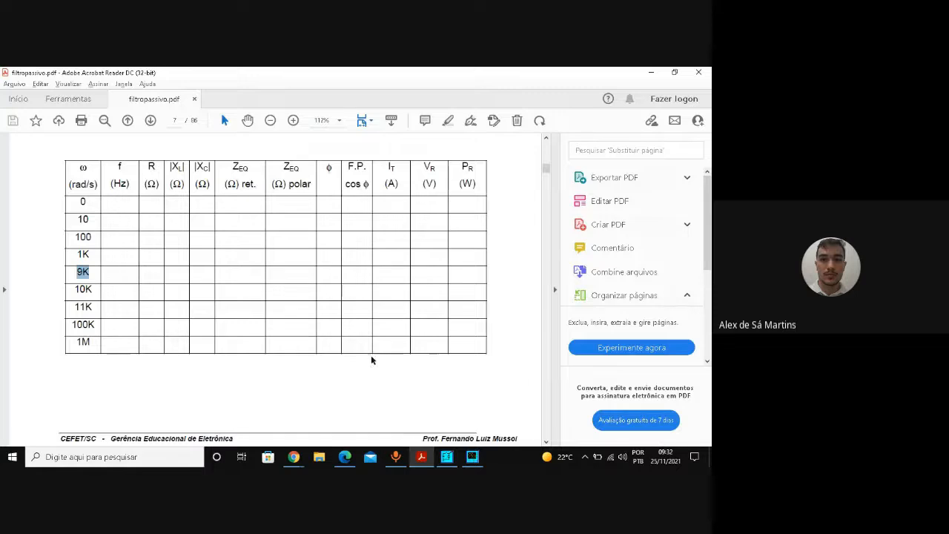
click(99, 291)
drag(94, 310, 78, 315)
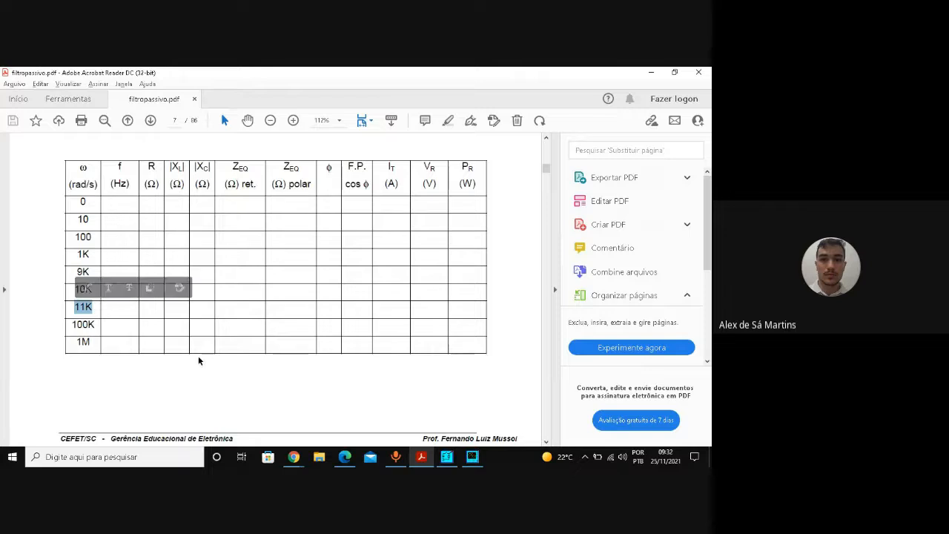
click(446, 456)
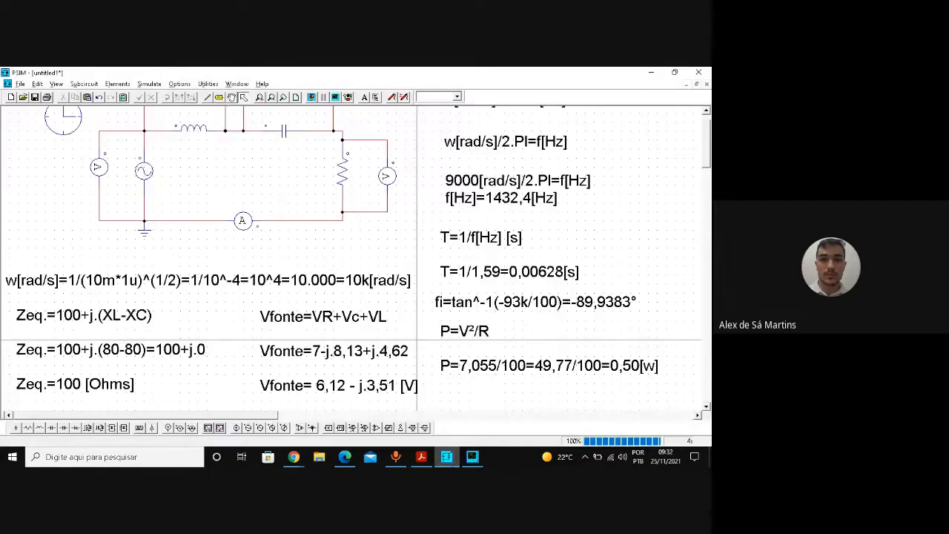
double_click(144, 172)
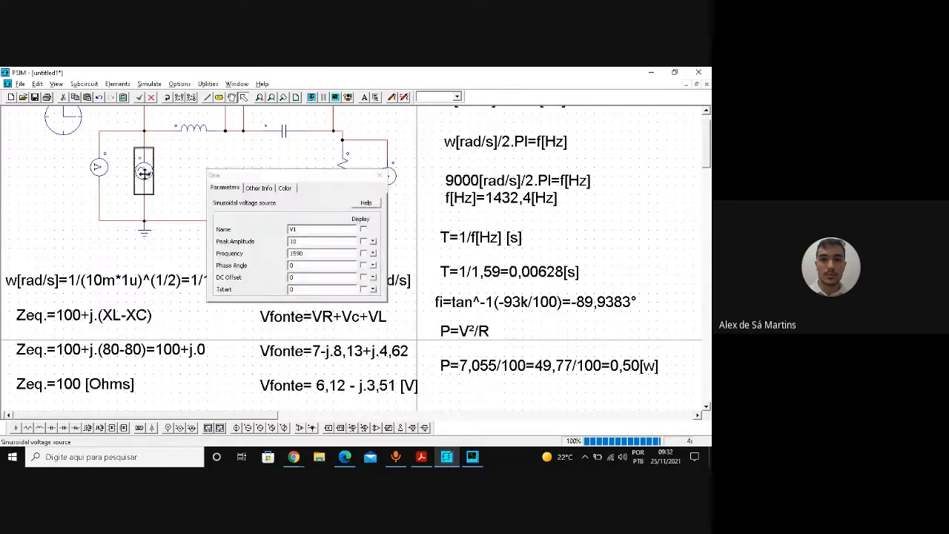
click(317, 253)
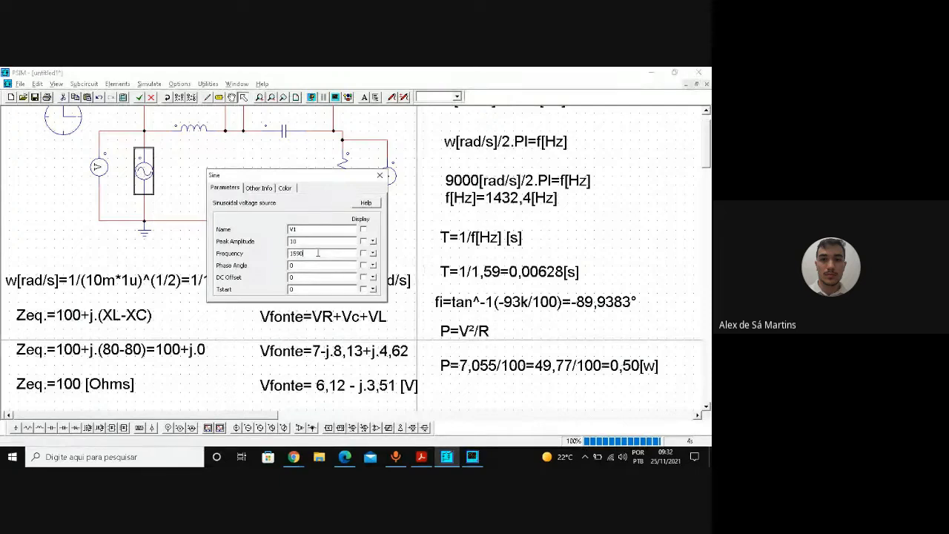
click(379, 174)
- Edit the frequency calculation note to read 11000[rad/s]/2.PI=f[Hz] and f[Hz]=1750[Hz]
double_click(507, 189)
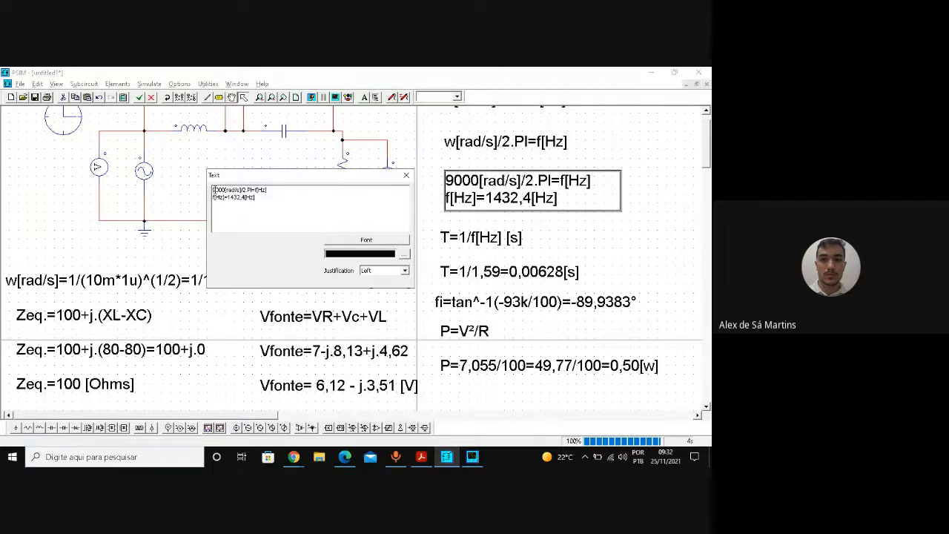
click(215, 189)
key(BackSpace)
text(11)
key(BackSpace)
key(BackSpace)
key(BackSpace)
key(BackSpace)
key(BackSpace)
text(750)
click(406, 175)
- Set the sinusoidal voltage source's frequency to 1750 and run the simulation
double_click(153, 157)
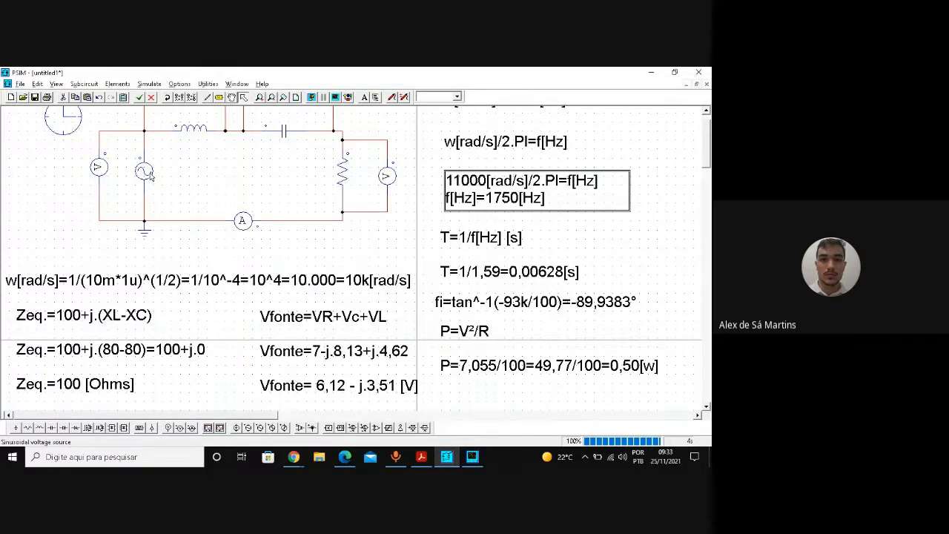
click(304, 254)
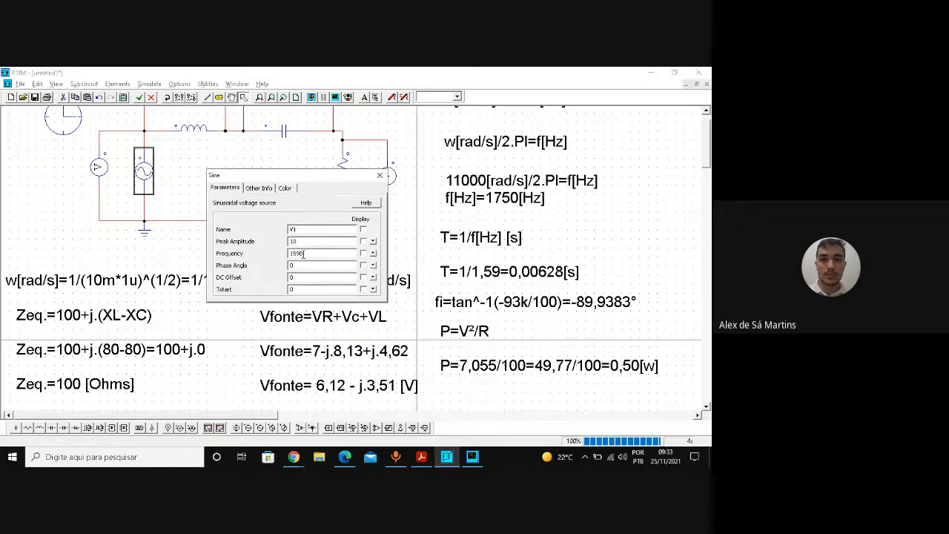
drag(304, 253, 292, 252)
text(750)
click(379, 176)
click(313, 97)
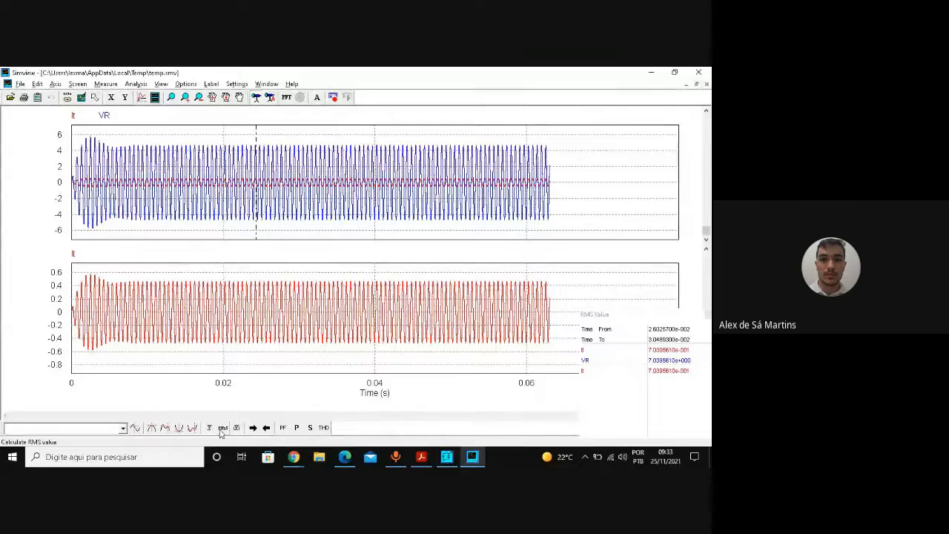
- Measure the RMS values and the power factor of the plotted curves over a zoomed steady-state interval from about 0.0255 to 0.0325 s
click(171, 97)
drag(266, 135, 322, 233)
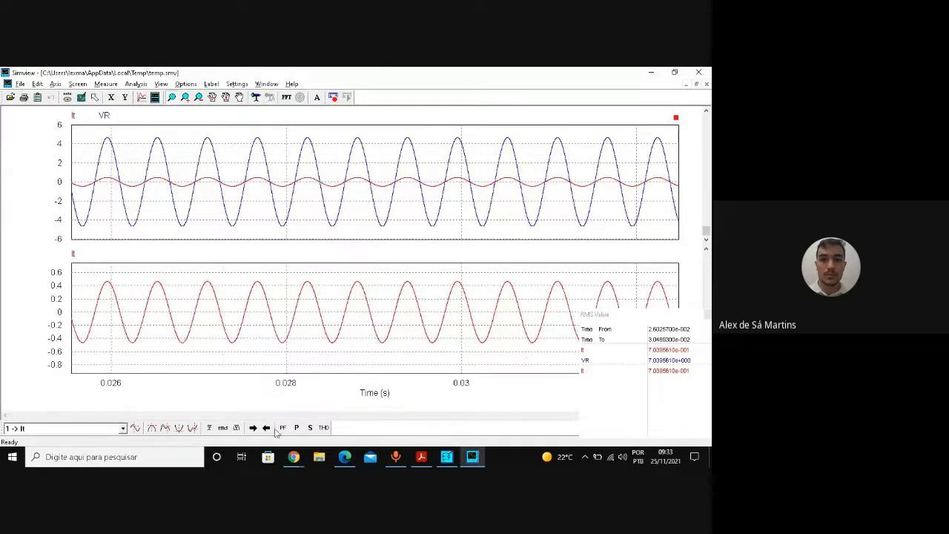
click(221, 428)
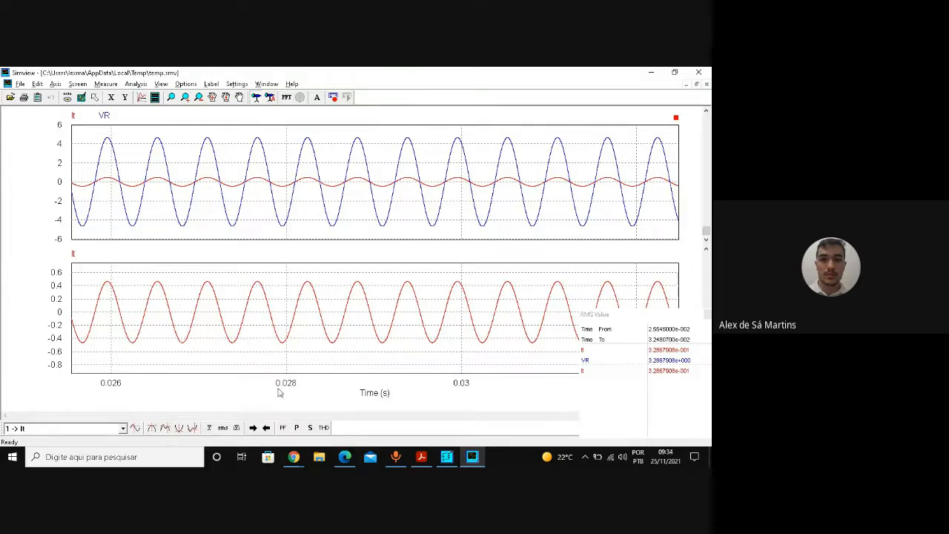
click(283, 428)
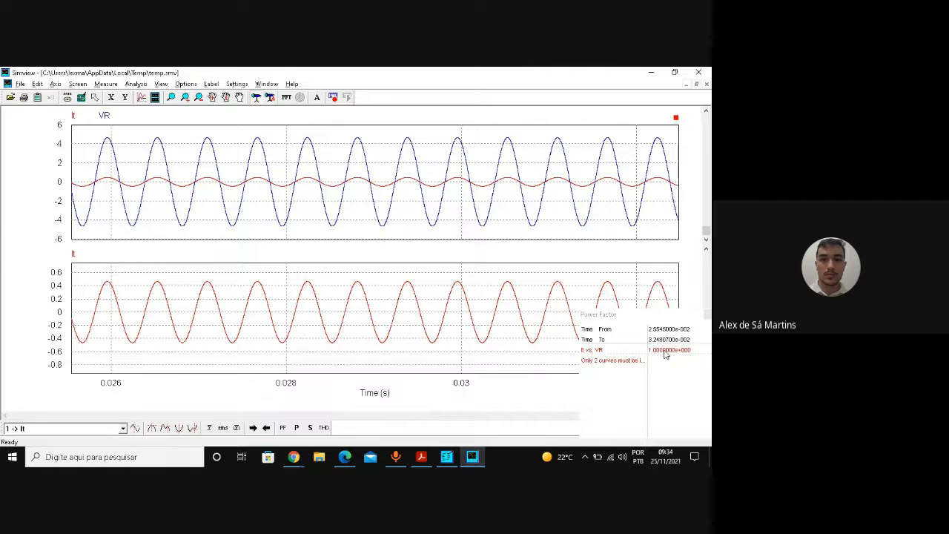
- Replace VR with V_Fonte in the upper plot and measure the power factor between It and V_Fonte
double_click(373, 167)
click(408, 212)
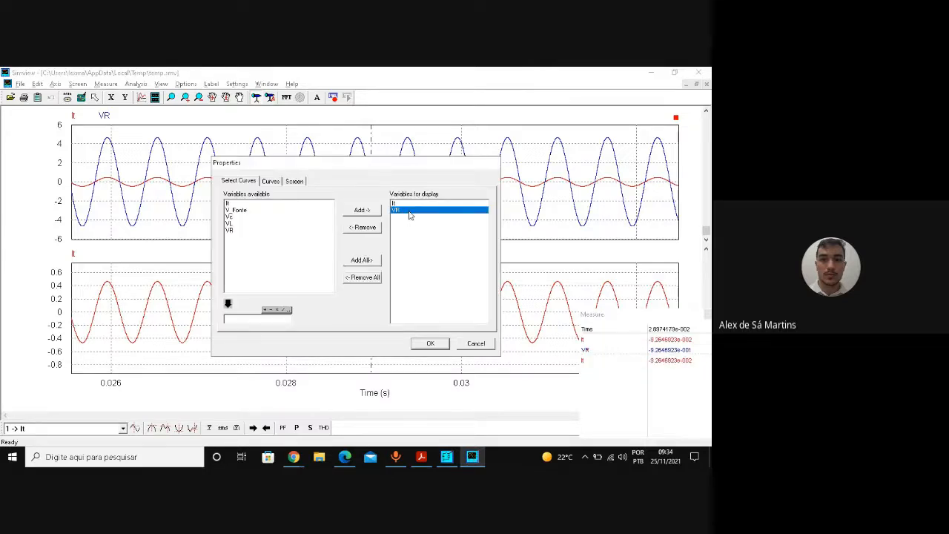
click(363, 227)
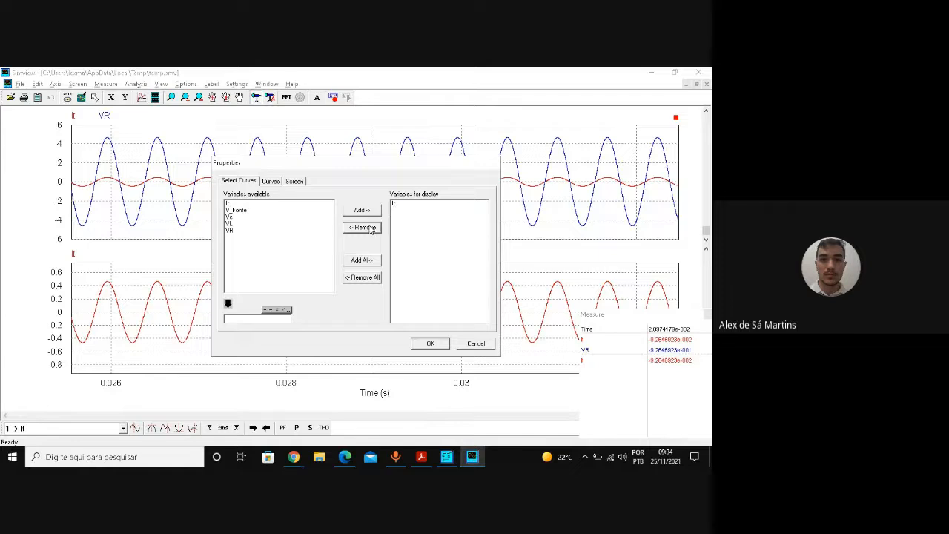
click(243, 211)
click(356, 211)
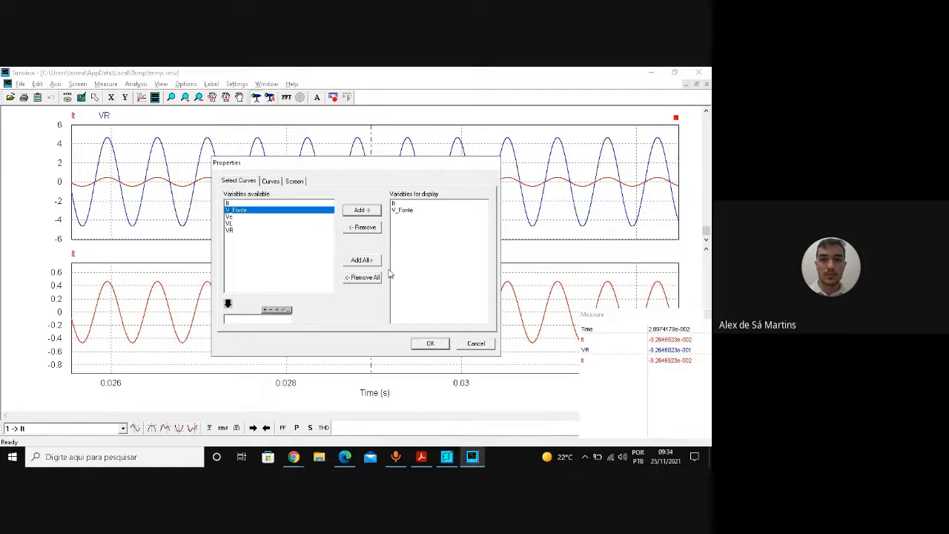
click(430, 343)
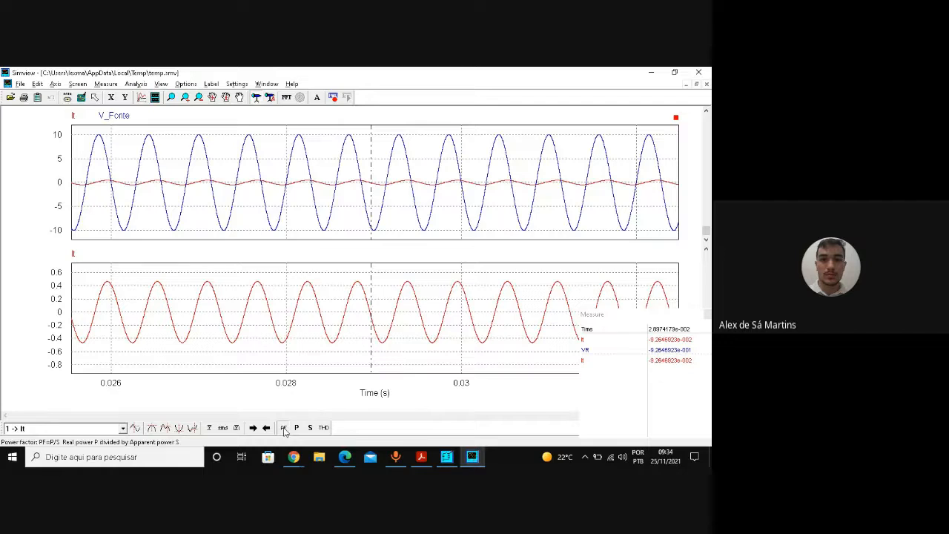
click(284, 429)
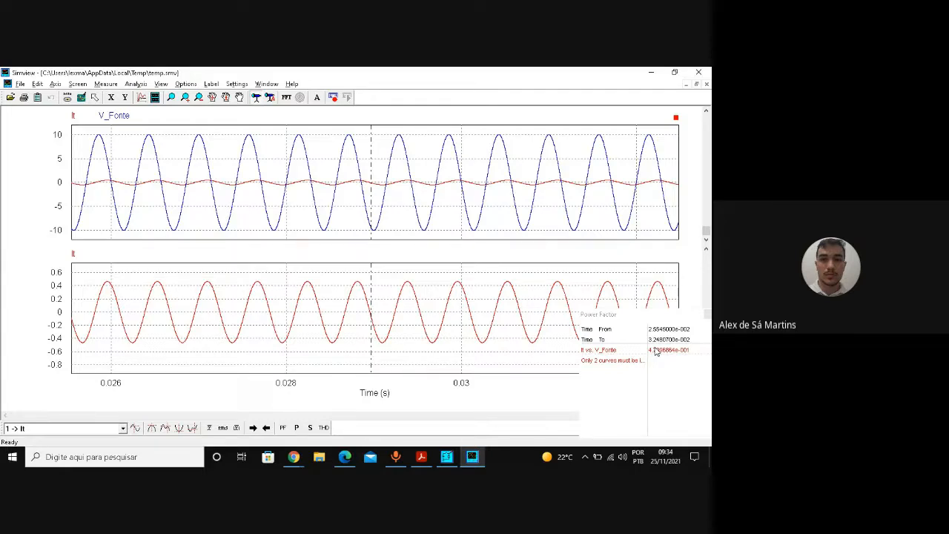
- Switch to filtropassivo.pdf and compare the 10K and 11K rad/s rows of the table by marking each frequency
click(421, 456)
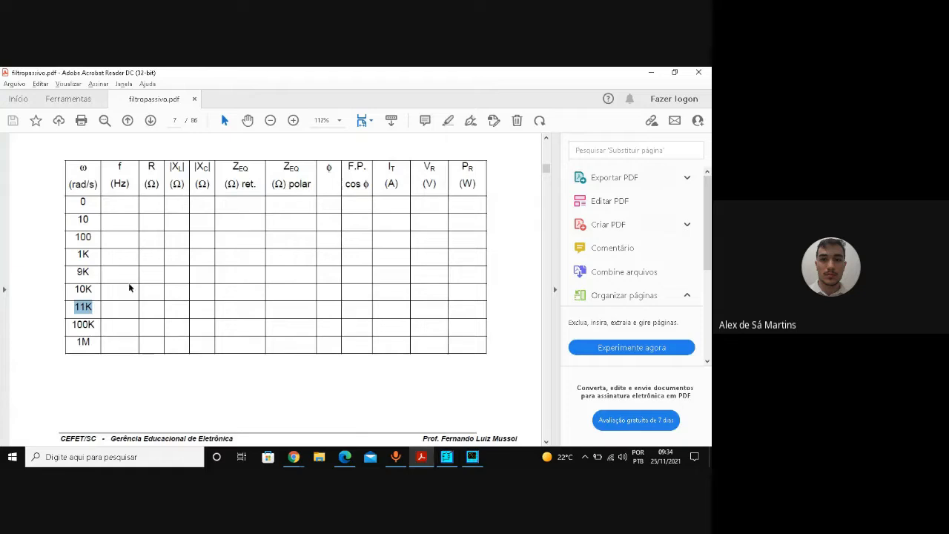
drag(76, 289, 88, 290)
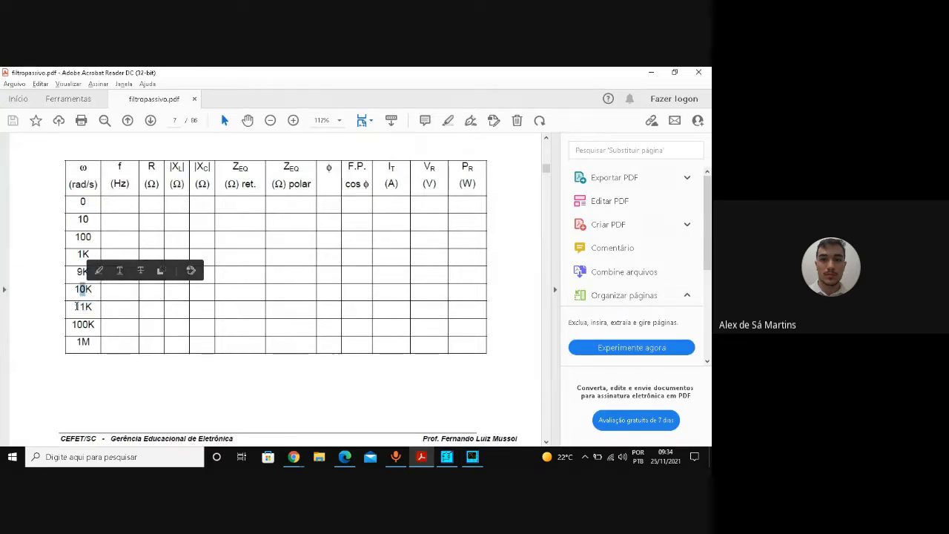
drag(75, 306, 92, 308)
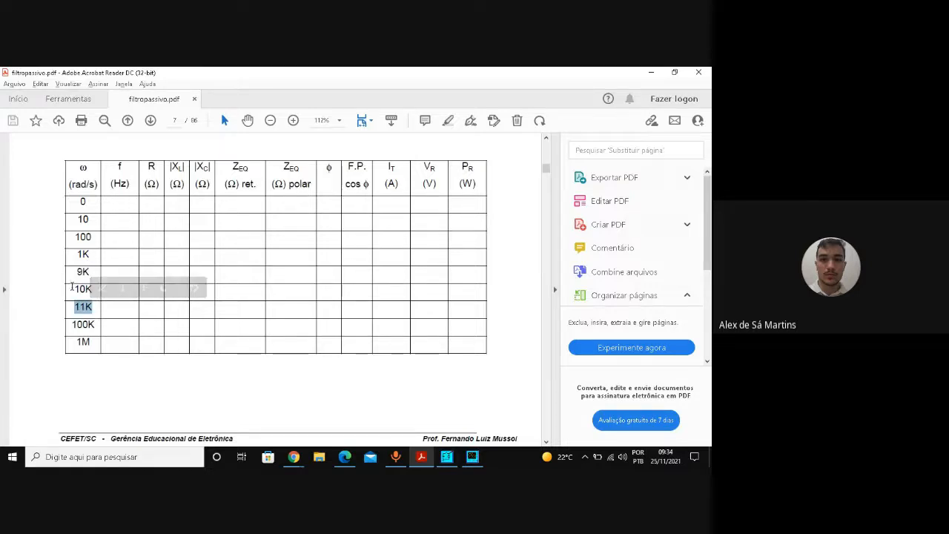
click(64, 293)
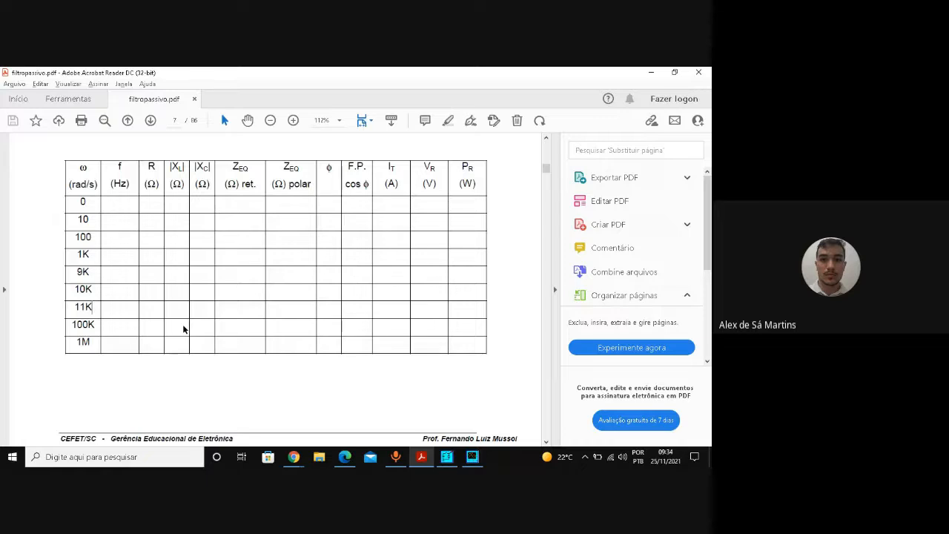
drag(93, 286, 70, 289)
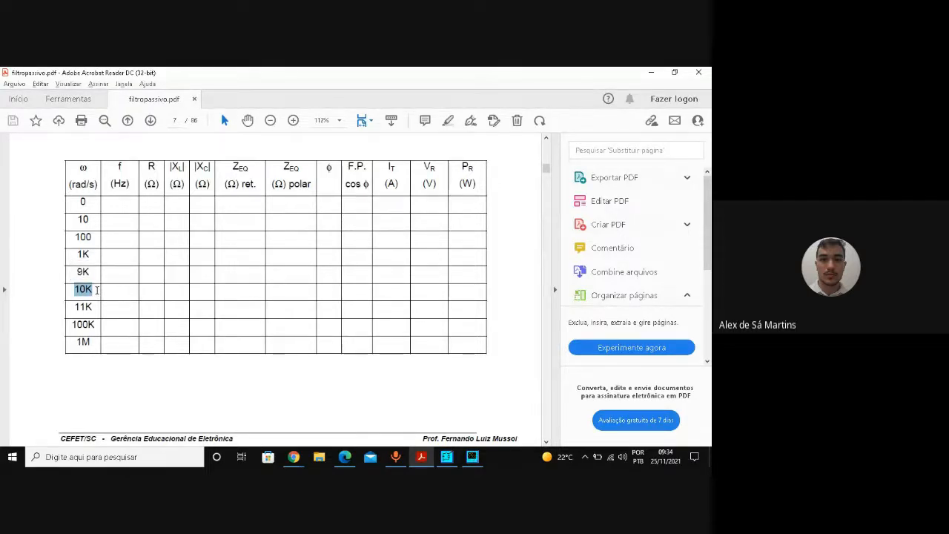
double_click(92, 310)
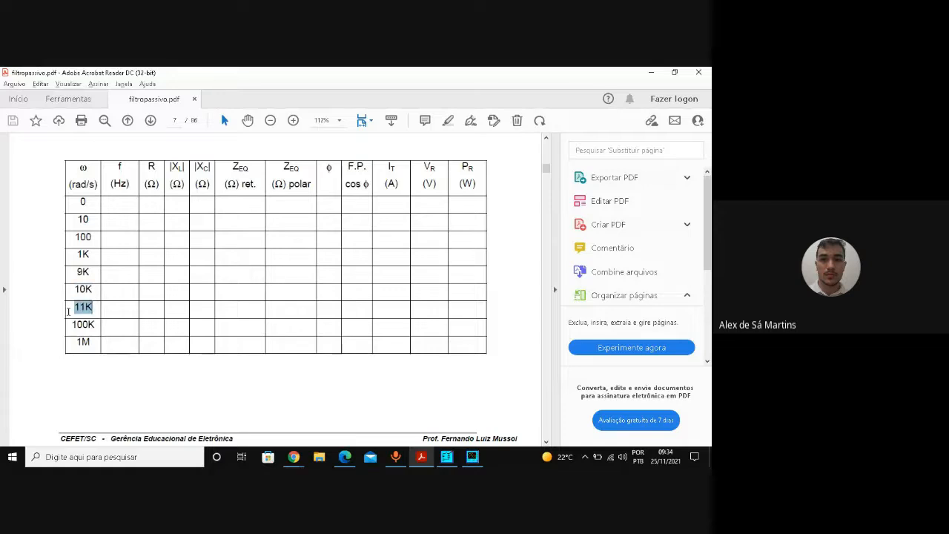
- Switch to Simview, replace It in the lower plot with Vc, VL and VR, and measure the RMS values of all curves
click(472, 455)
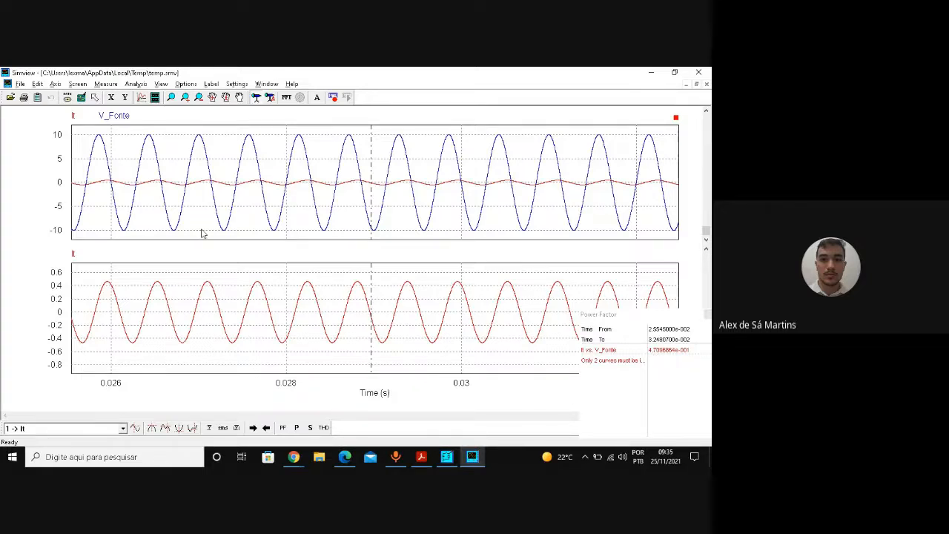
double_click(265, 316)
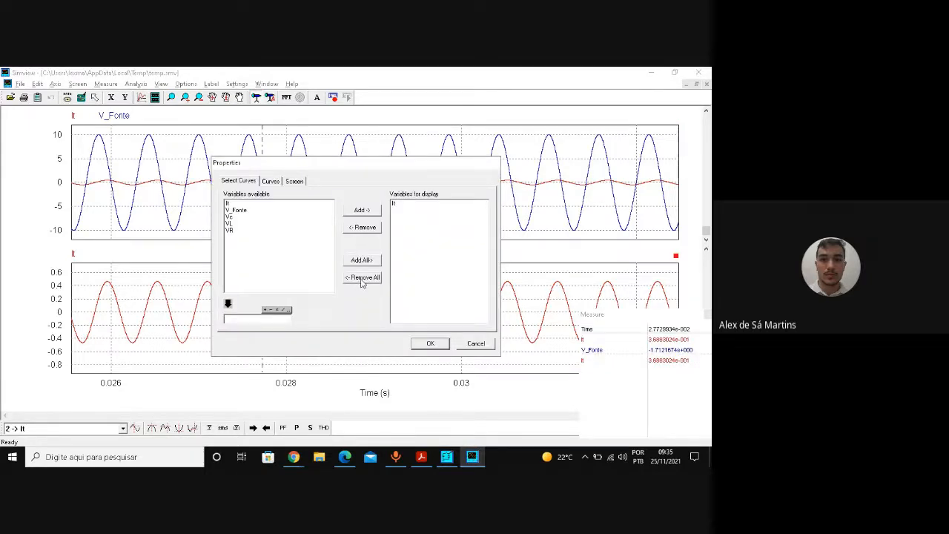
click(361, 278)
click(245, 218)
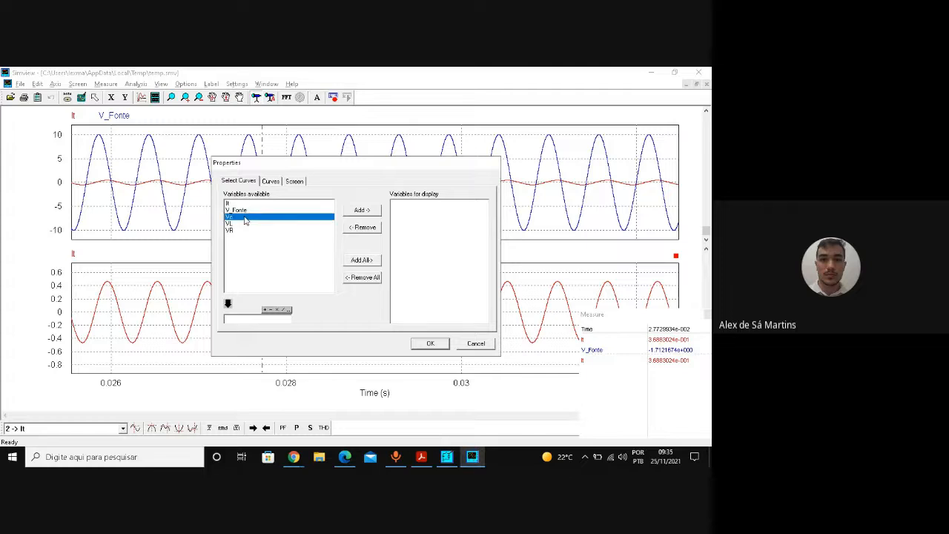
drag(249, 225, 260, 237)
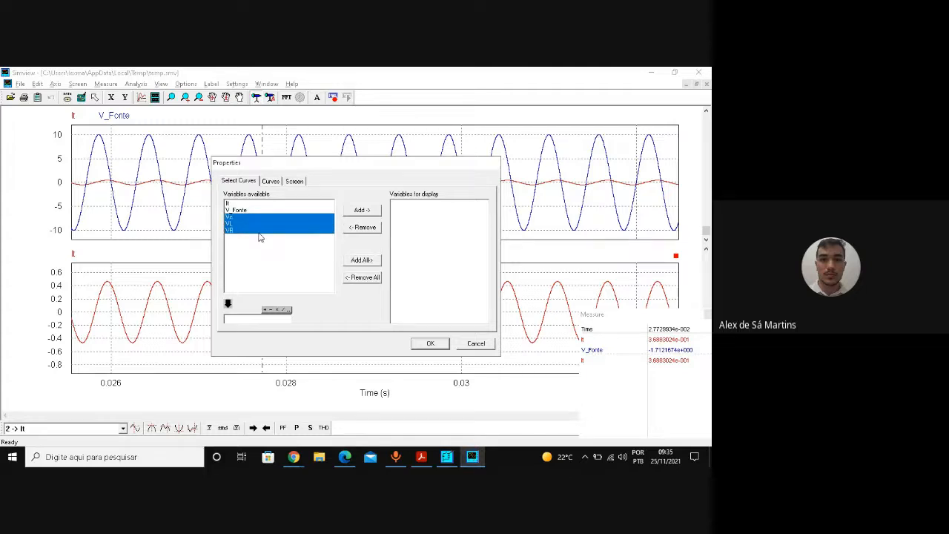
click(355, 214)
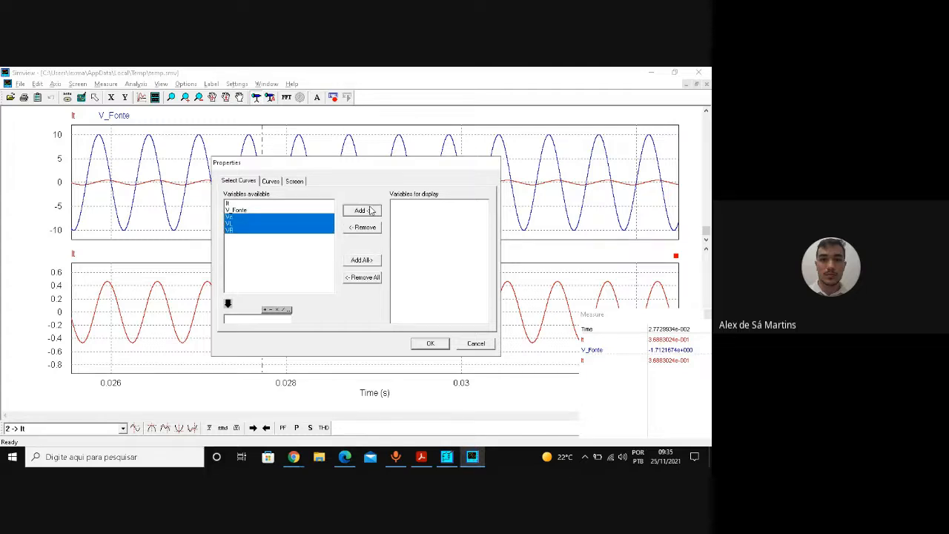
click(431, 344)
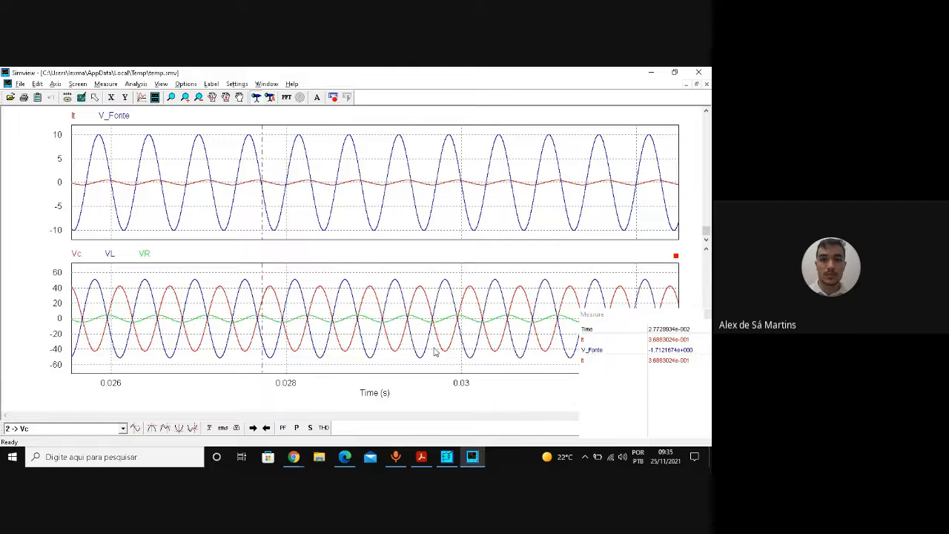
click(223, 428)
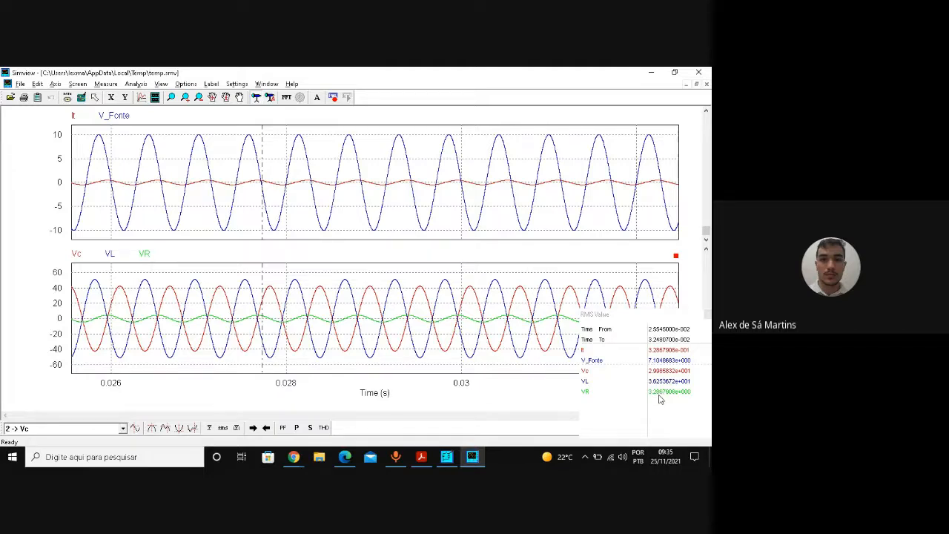
- Switch to PSIM, change the second Vfonte equation to 6,12-j.8,13+j.4,62, and move the note slightly left to clear the neighbouring calculations
click(447, 458)
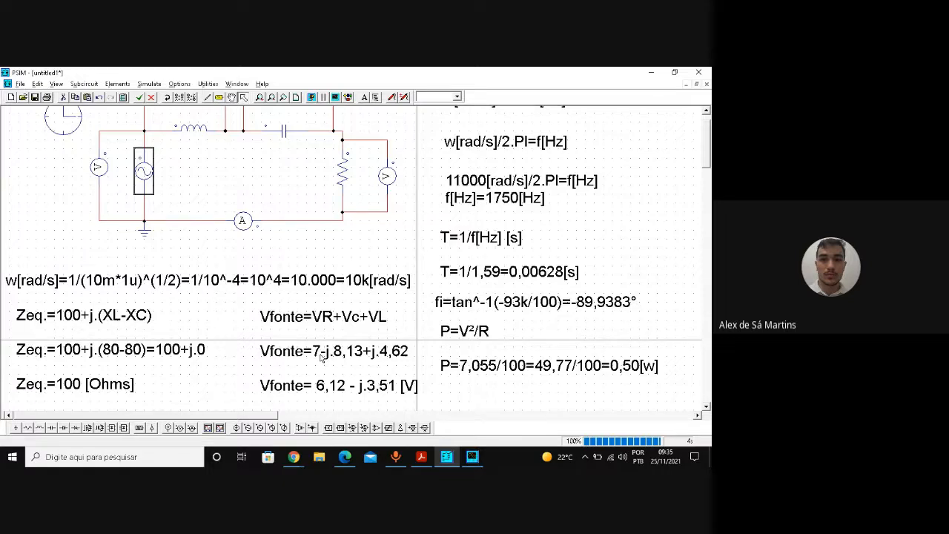
double_click(321, 355)
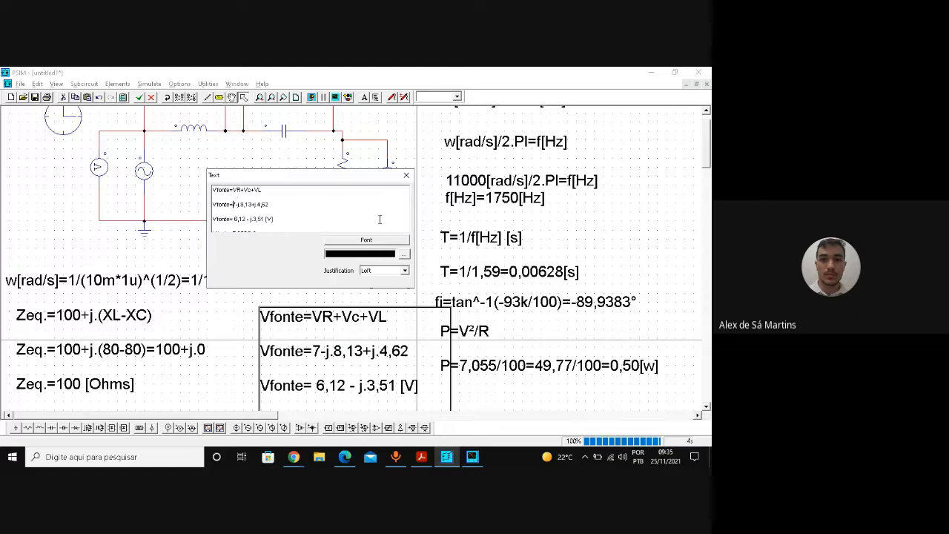
key(BackSpace)
key(BackSpace)
text(6,12-)
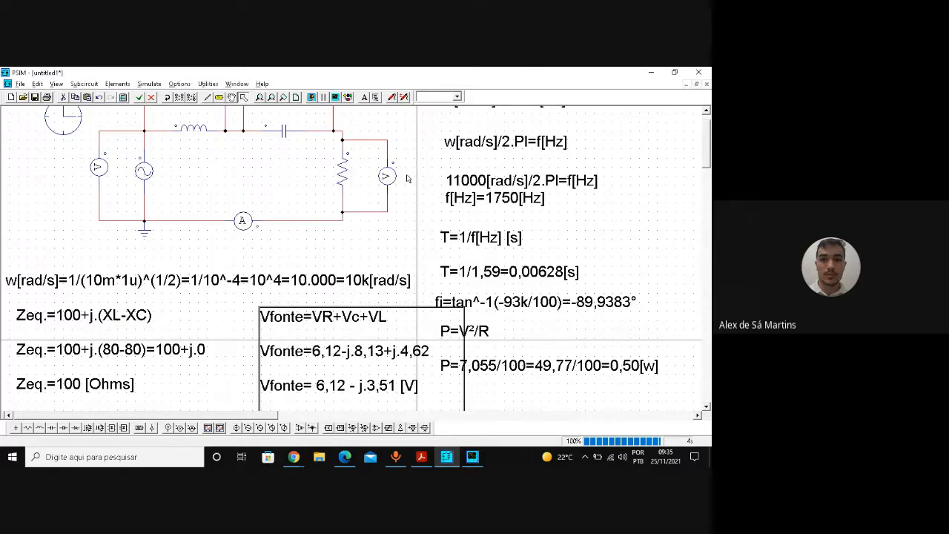
click(407, 175)
drag(404, 312, 381, 317)
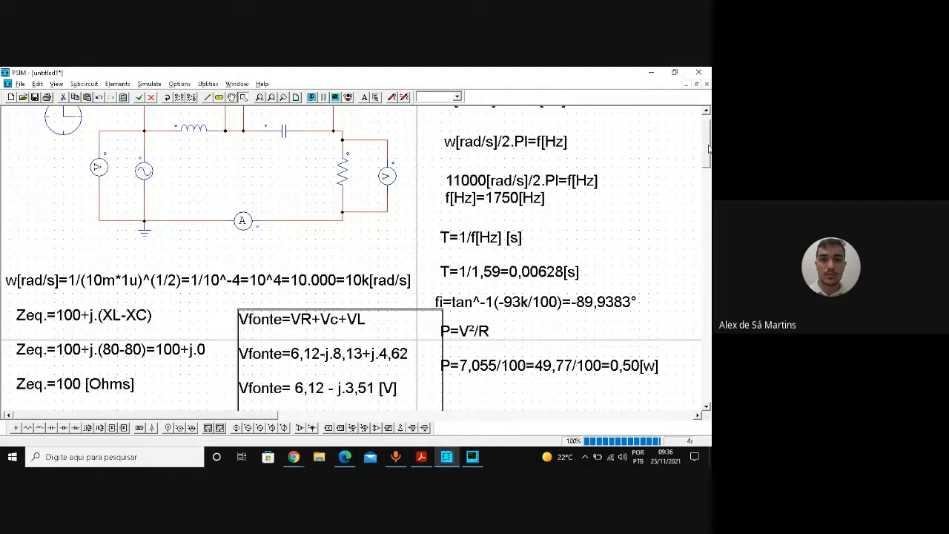
- Review the complete Vfonte calculation below the circuit, return to the Simview waveforms, and check the Google Meet call
drag(709, 139, 709, 169)
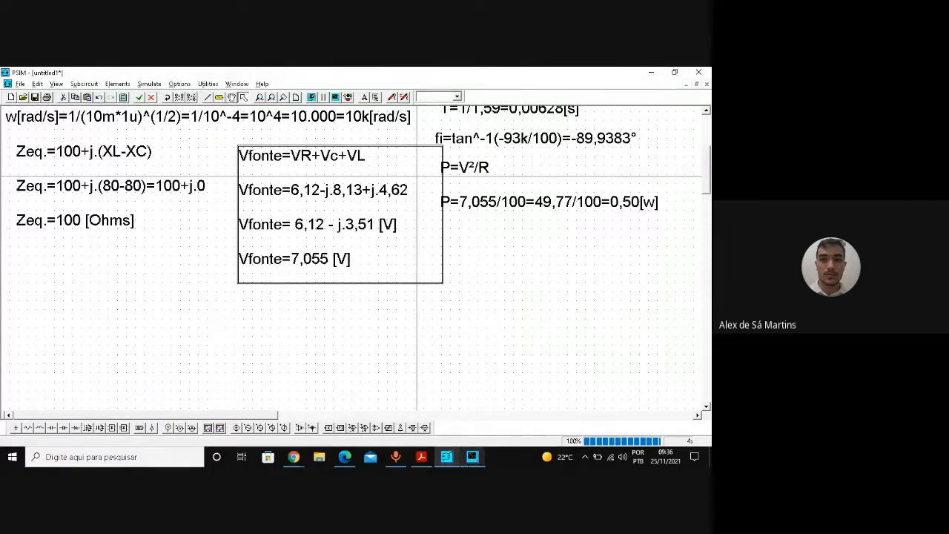
click(472, 456)
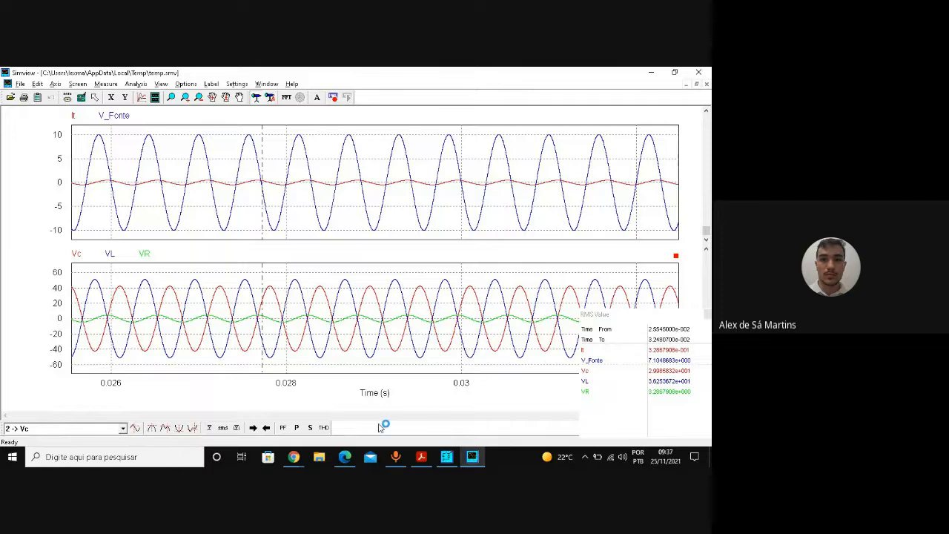
mouse_move(294, 458)
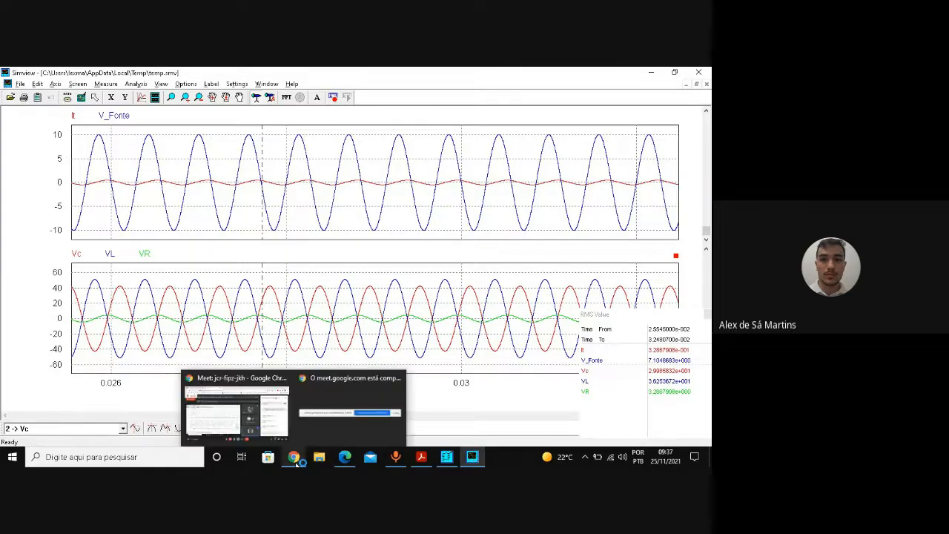
click(257, 413)
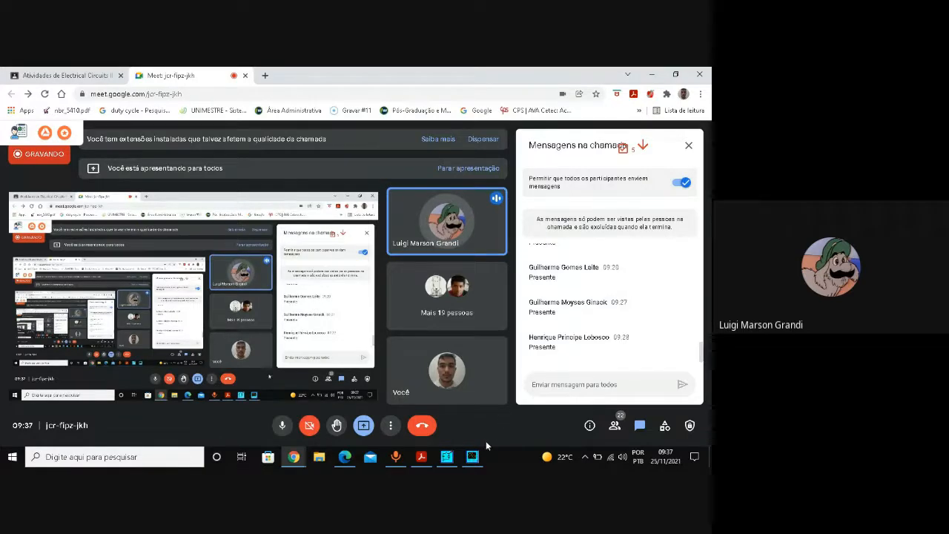
- Switch back to Simview and reposition the RMS Value window so all of its readings are fully visible
mouse_move(475, 458)
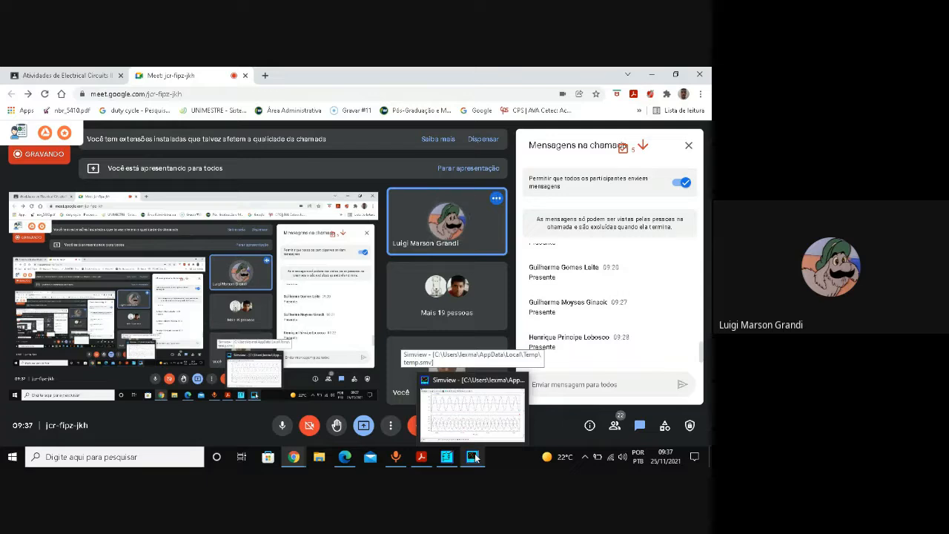
click(473, 456)
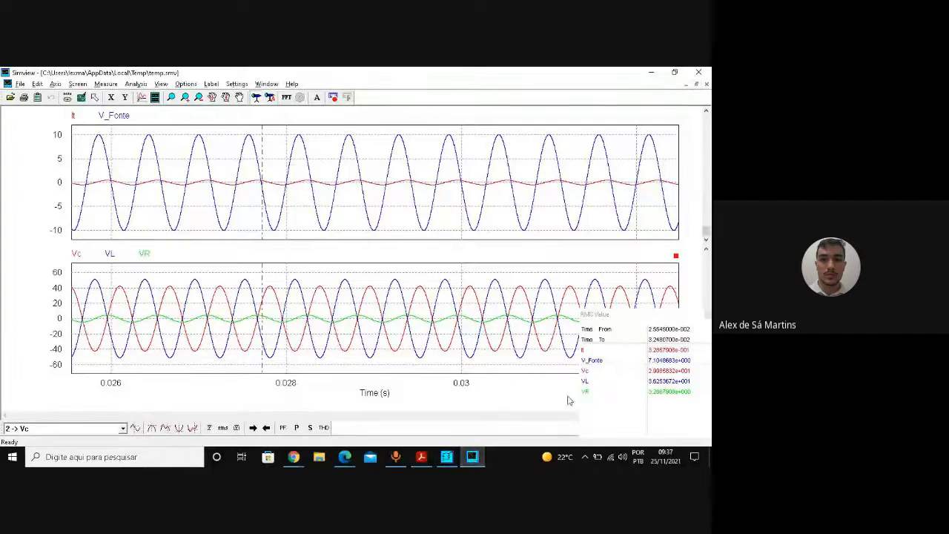
click(656, 312)
drag(655, 313, 645, 310)
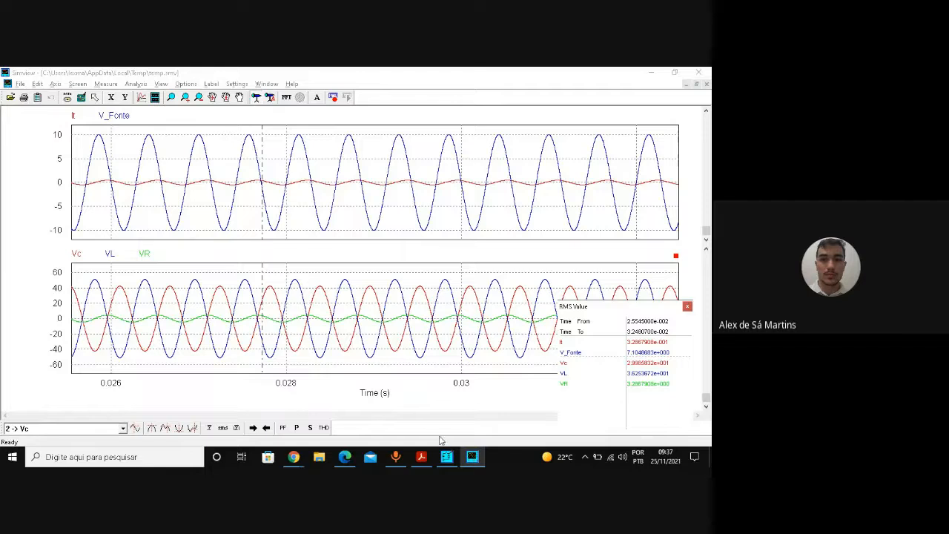
- Switch to filtropassivo.pdf, mark the 11K rad/s row of the table, and return to the Simview waveforms
click(421, 456)
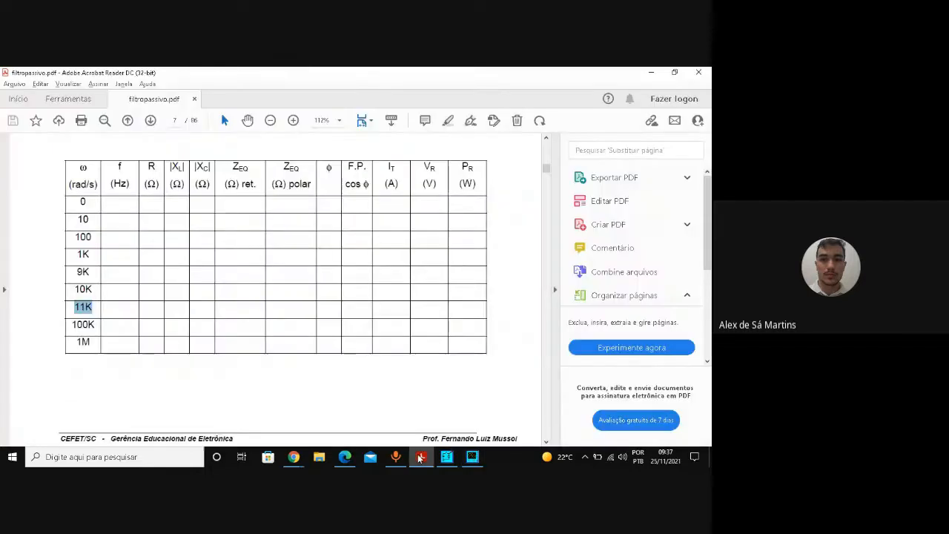
click(96, 310)
double_click(96, 310)
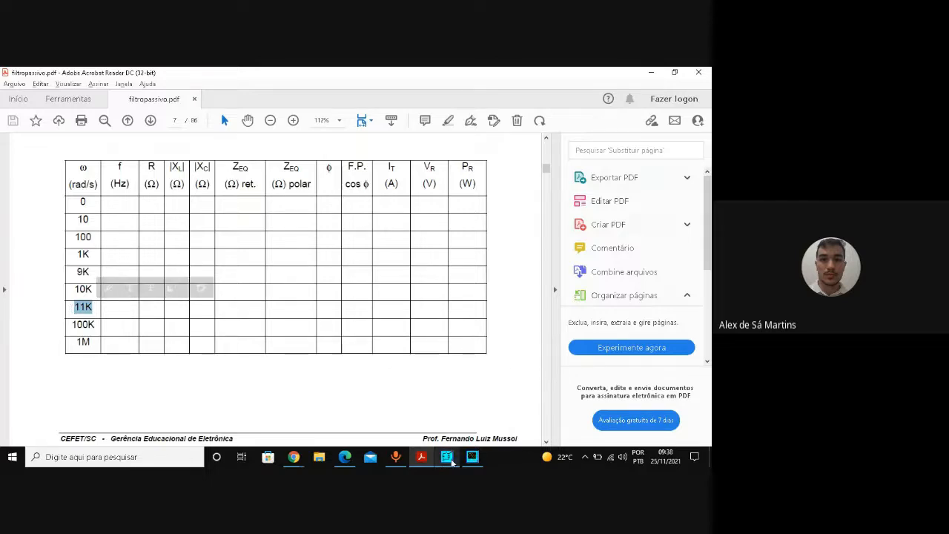
click(473, 459)
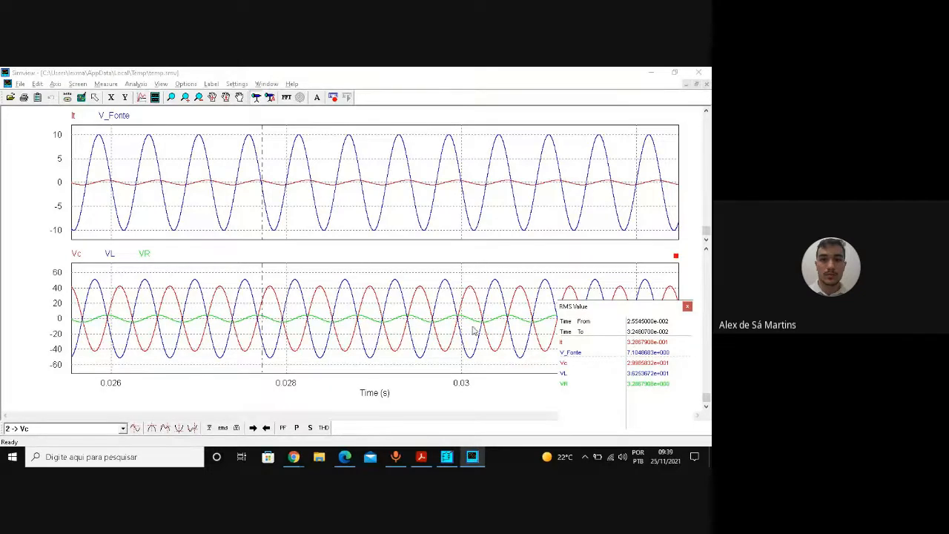
- Review the RLC circuit and its frequency calculations in PSIM against the Simview waveforms and the table in filtropassivo.pdf
click(448, 456)
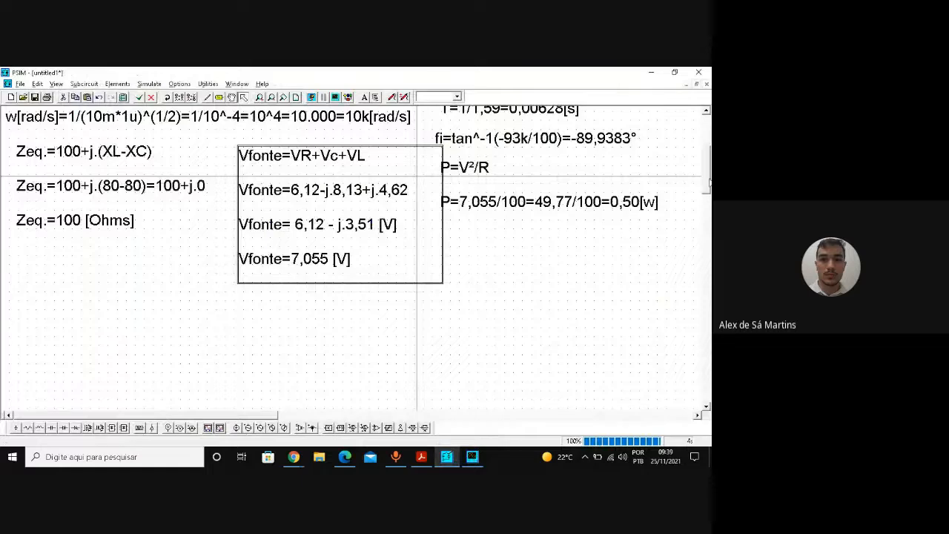
drag(709, 183, 708, 129)
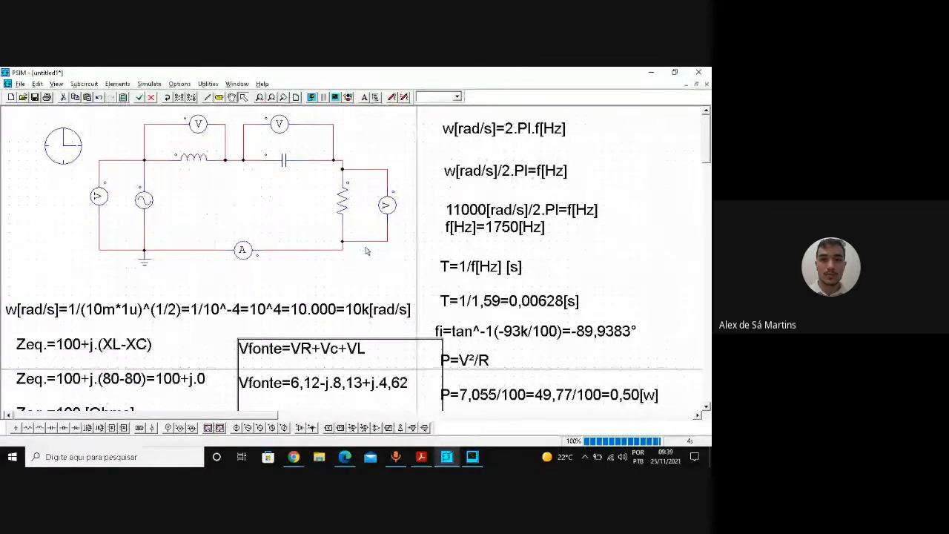
click(473, 456)
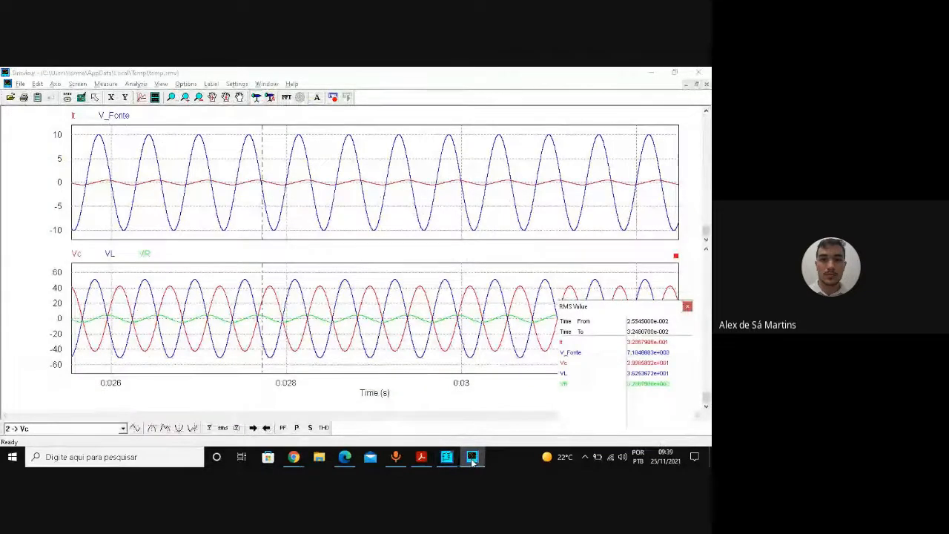
click(420, 458)
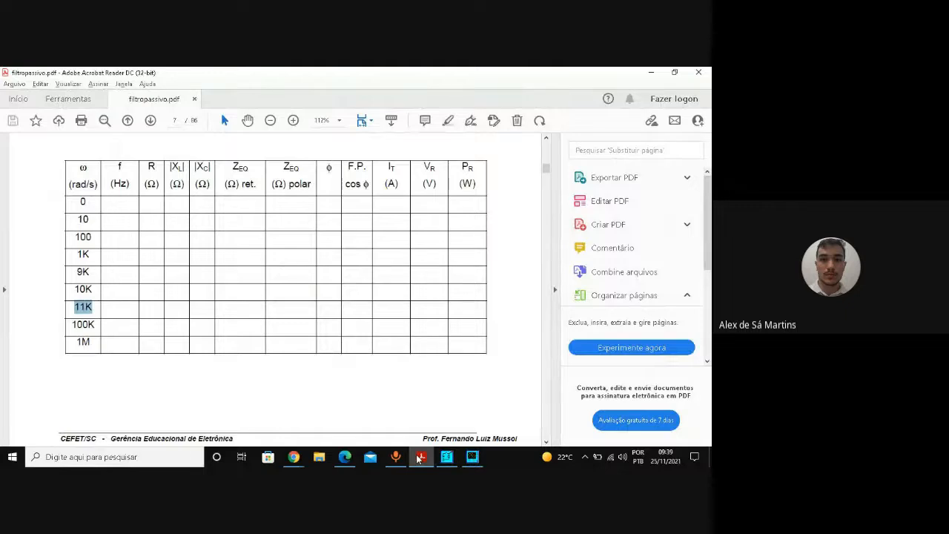
click(419, 457)
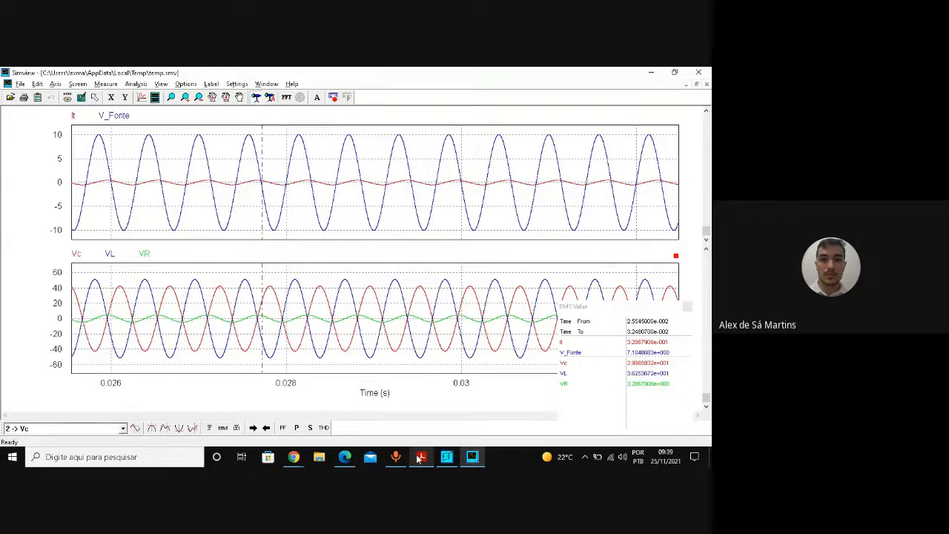
- Switch to PSIM and set the sinusoidal voltage source's frequency to 15900 Hz
click(446, 456)
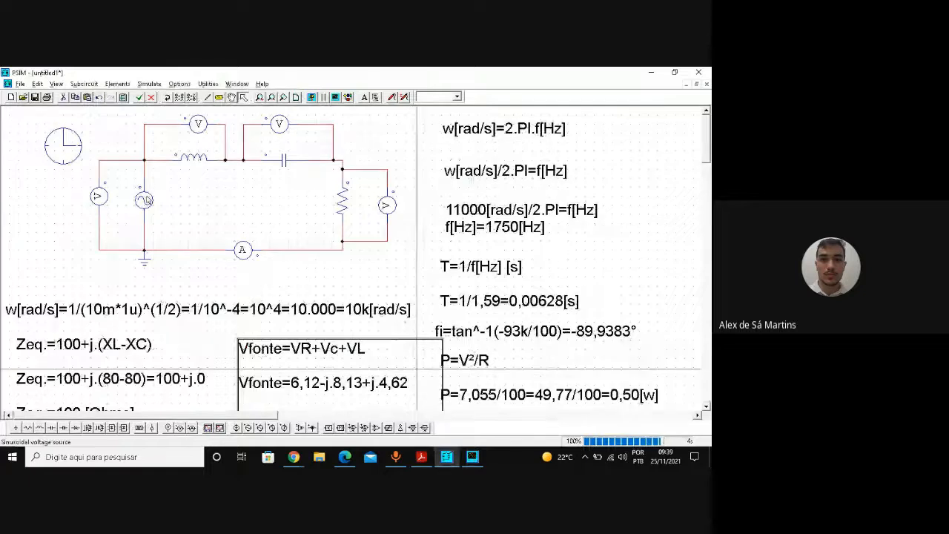
double_click(148, 200)
click(310, 252)
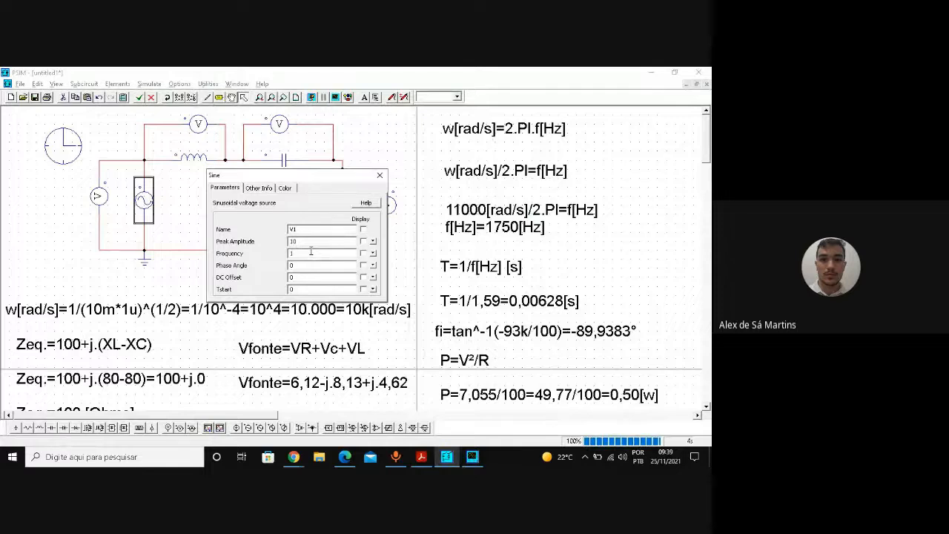
text(5900)
click(379, 176)
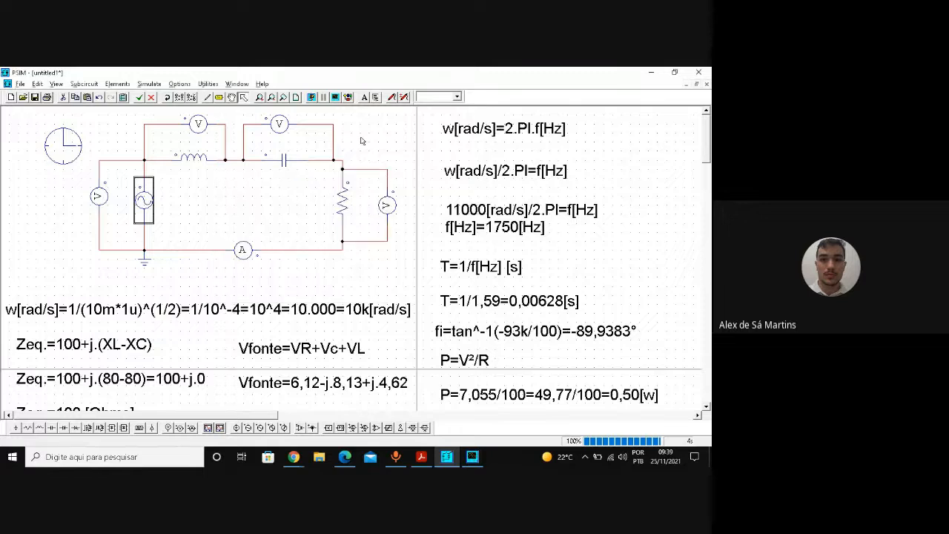
- Run the simulation, enlarge the waveforms around 0.0254 s, and measure the RMS values of all curves
click(310, 102)
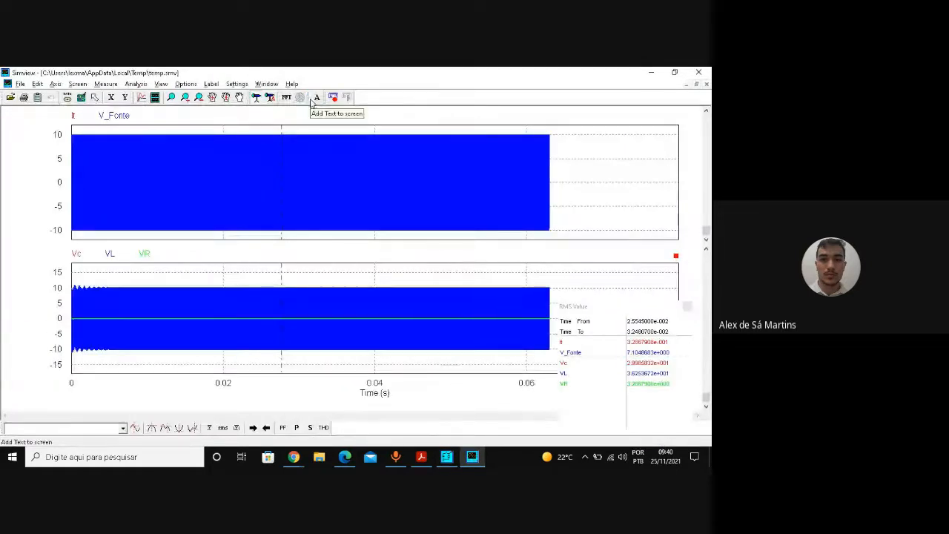
click(170, 99)
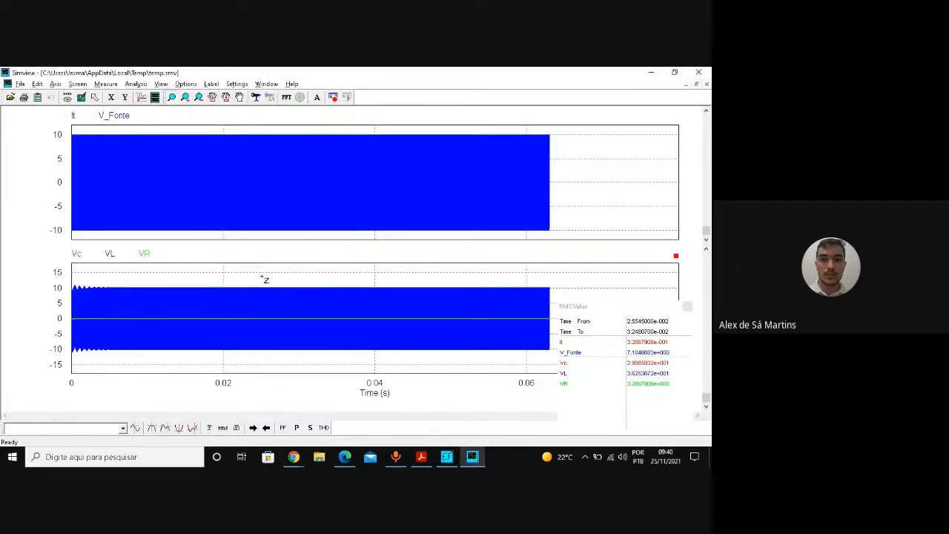
drag(261, 280, 268, 360)
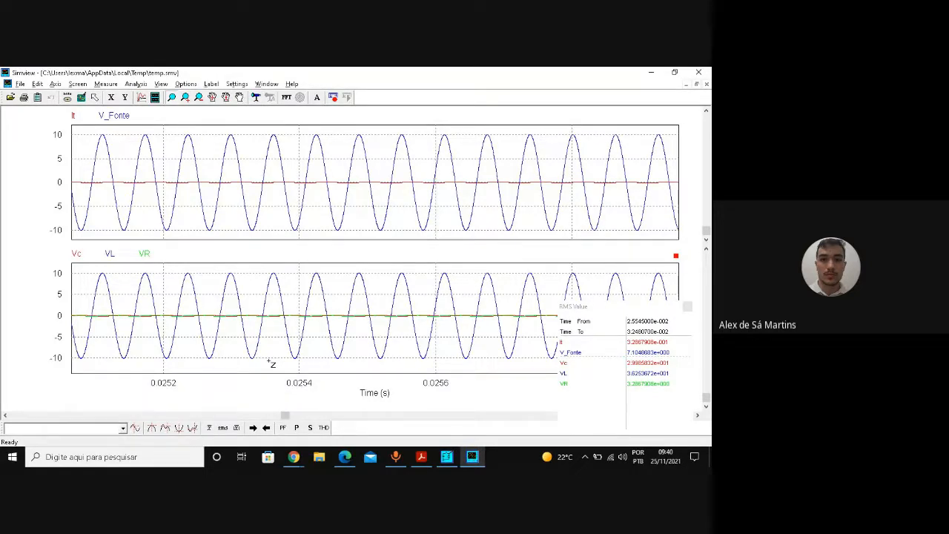
click(221, 428)
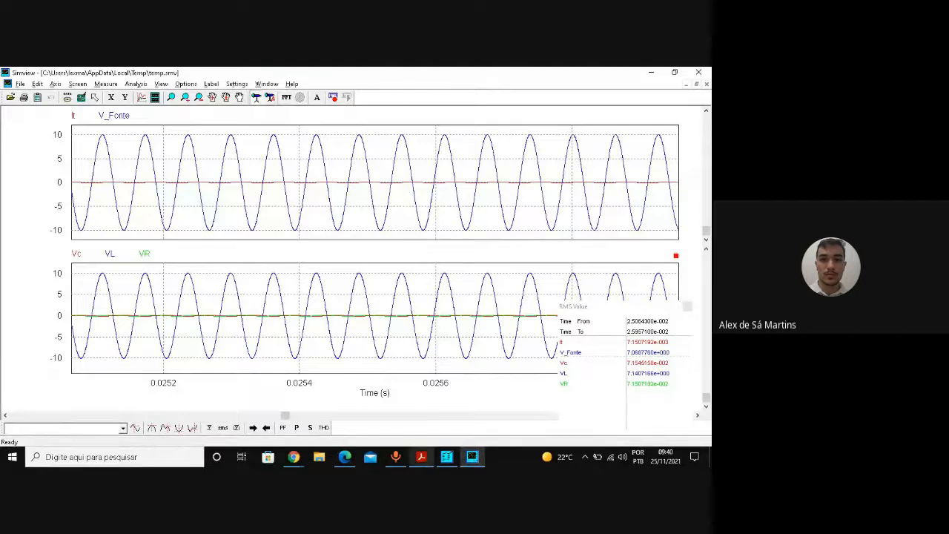
- Switch to filtropassivo.pdf and mark the 100K rad/s row of the frequency table
click(421, 457)
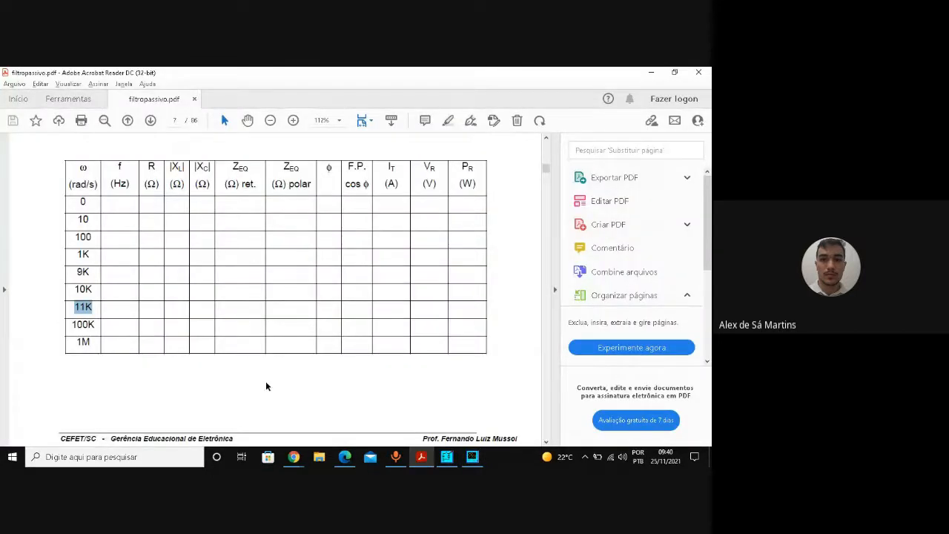
click(99, 320)
drag(99, 320, 62, 327)
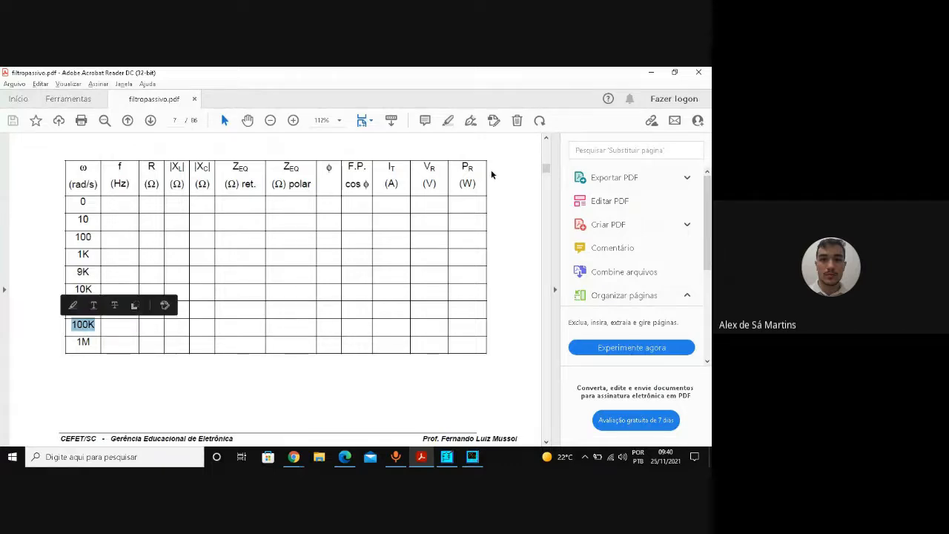
- Find the series-circuit ZEQ equation in the resonance chapter and mark the ωC term of the capacitive reactance
click(547, 443)
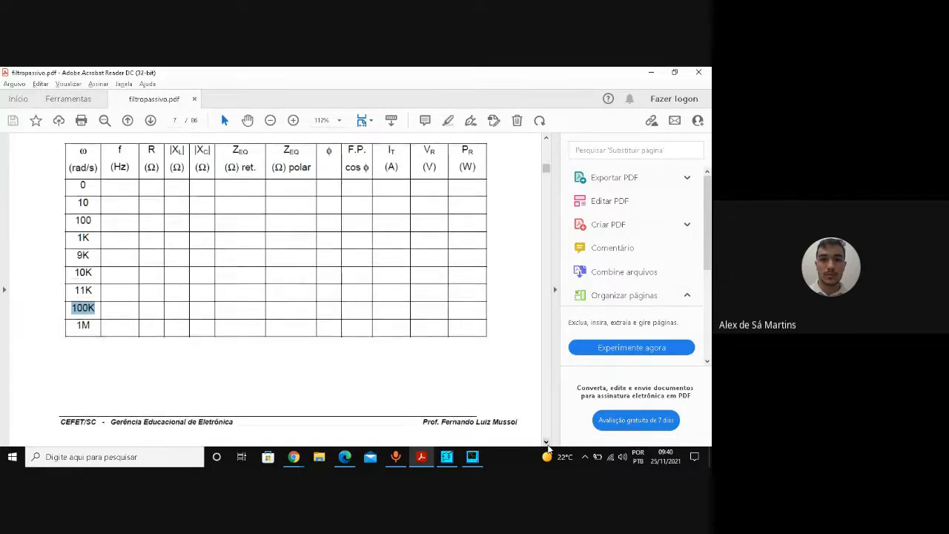
scroll(546, 442, down, 10)
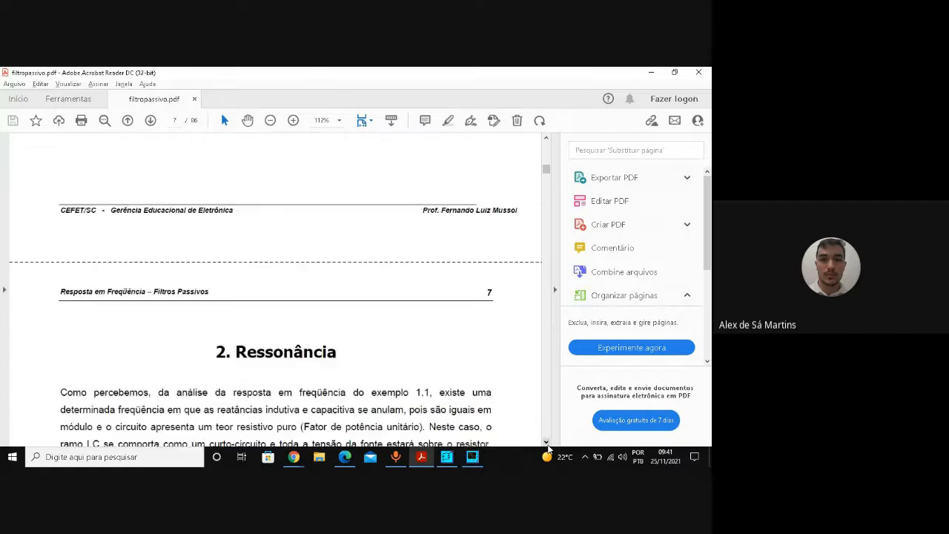
scroll(546, 442, down, 15)
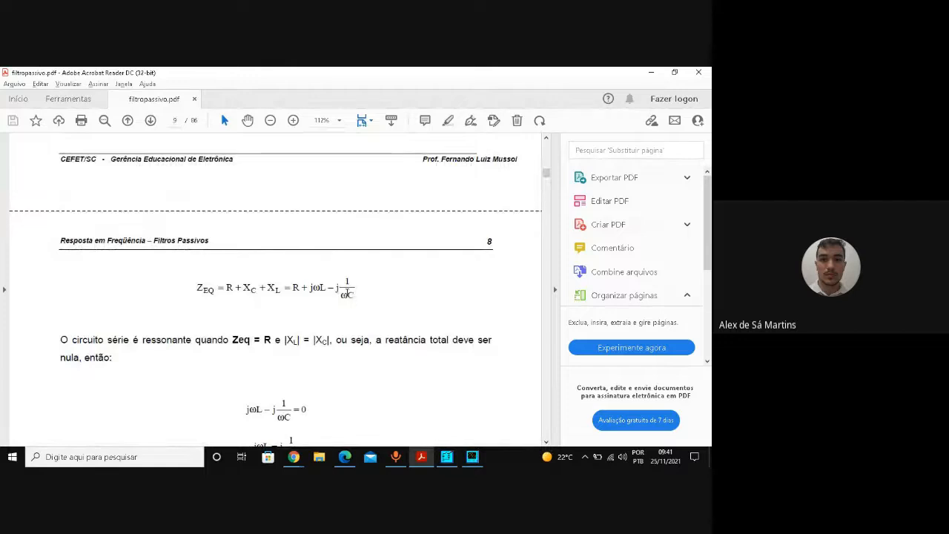
drag(346, 294, 338, 294)
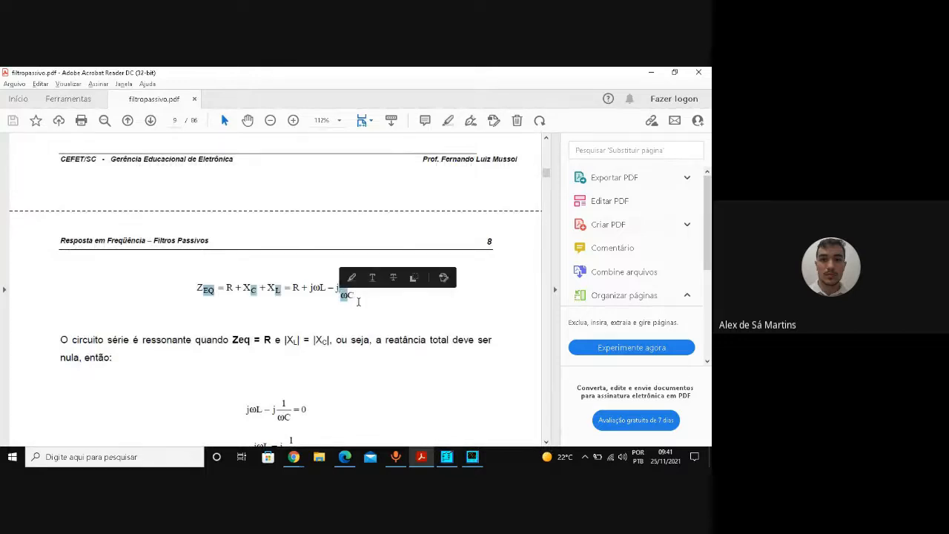
click(358, 301)
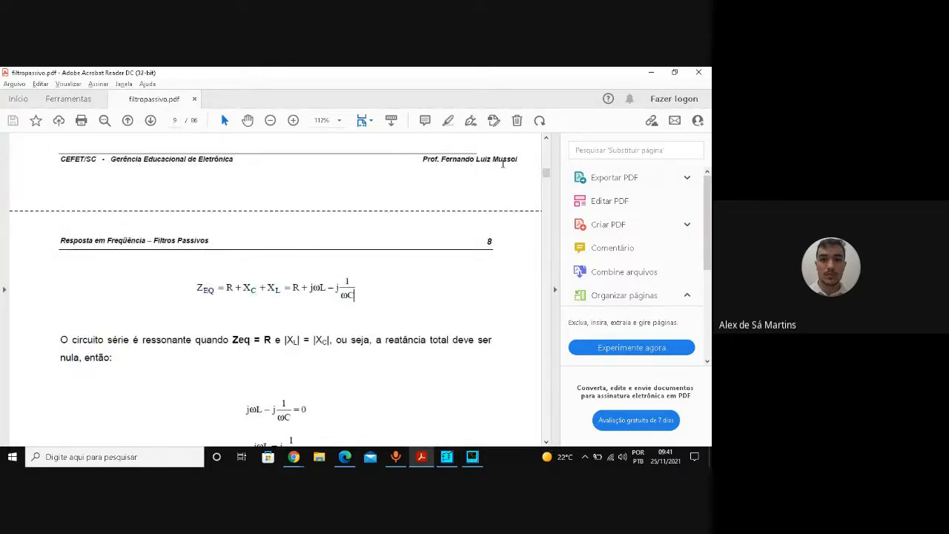
- Examine the Vc RMS reading in Simview, check the resistor's parameters in PSIM, and return to the waveforms
click(472, 458)
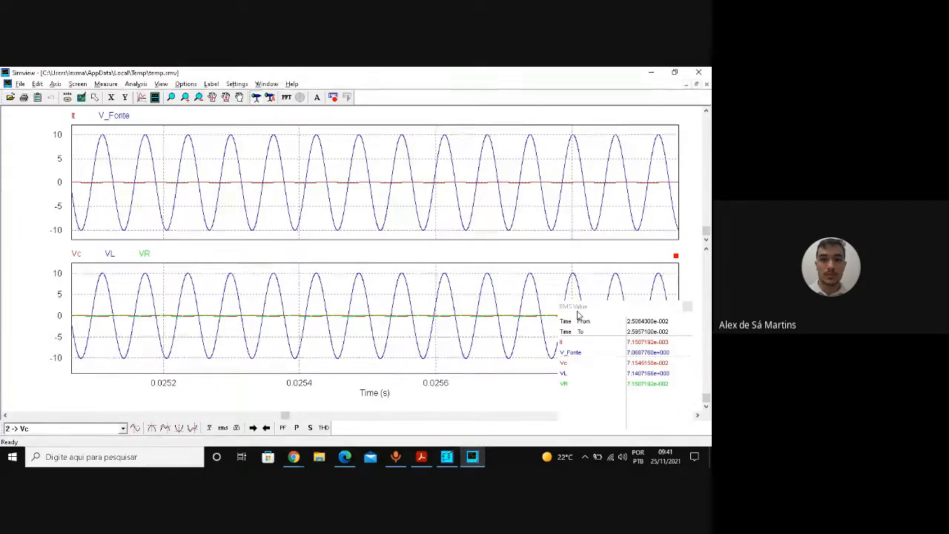
click(629, 365)
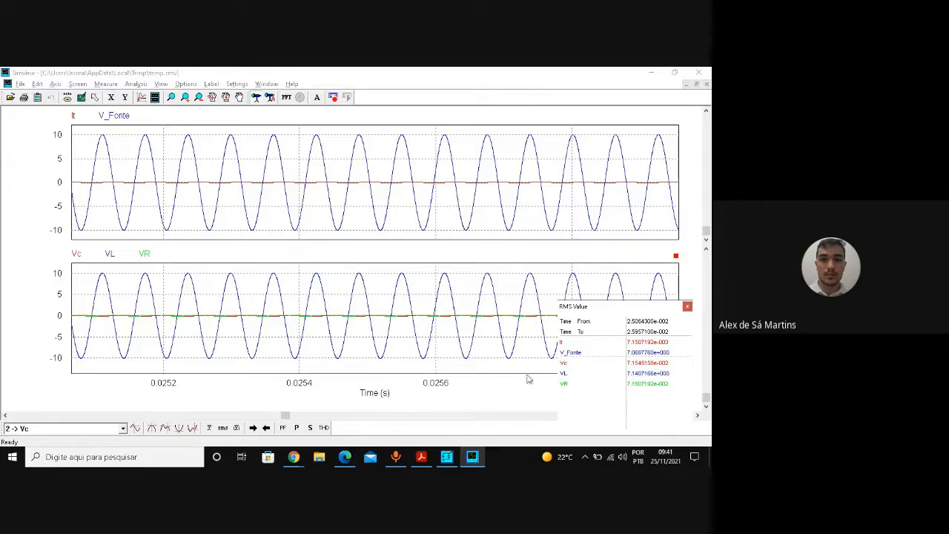
click(447, 456)
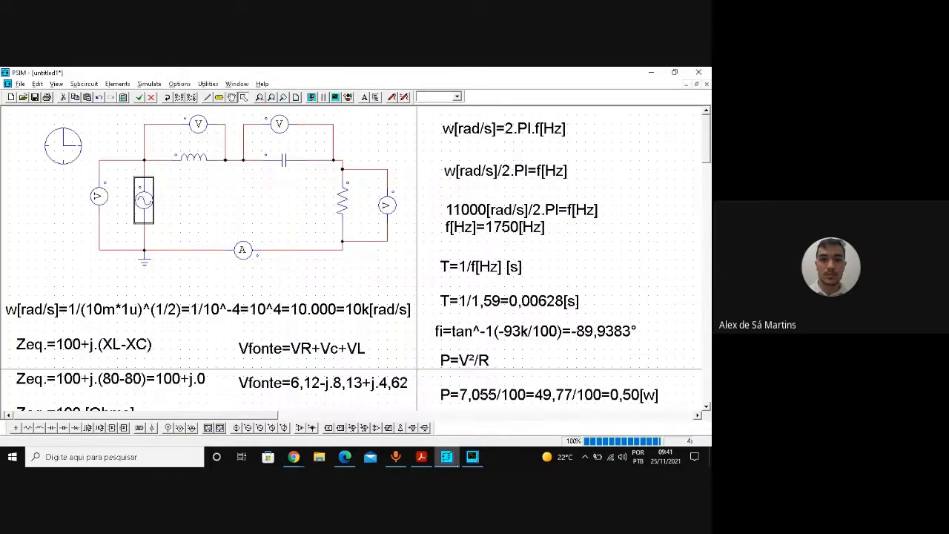
double_click(341, 201)
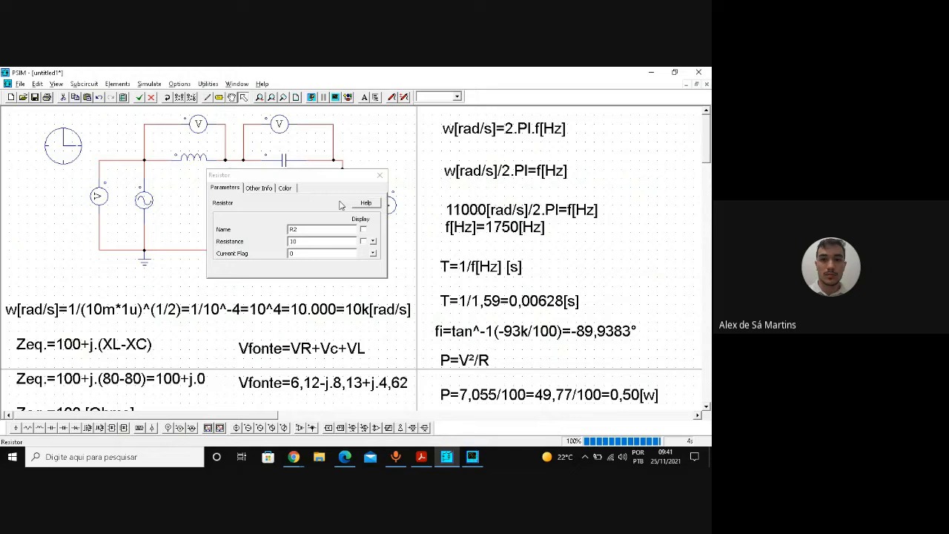
click(380, 175)
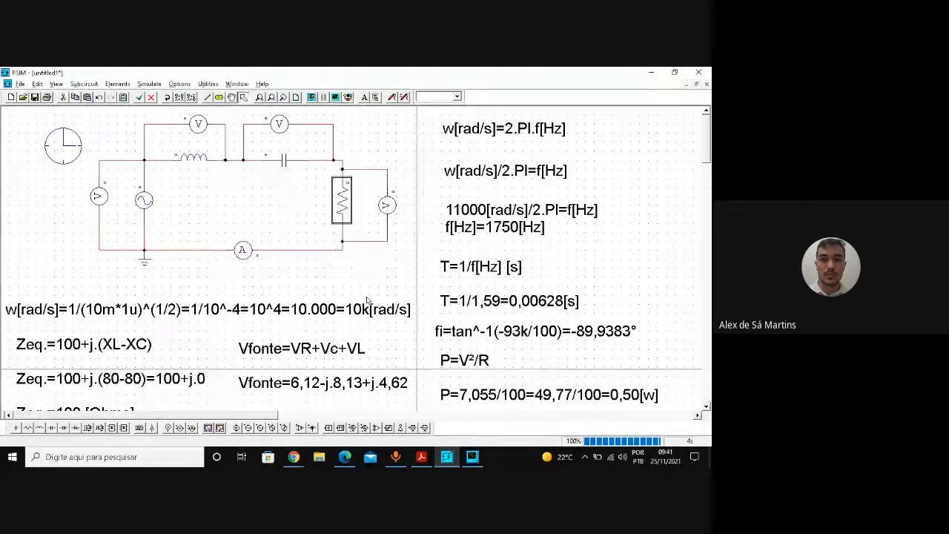
click(472, 456)
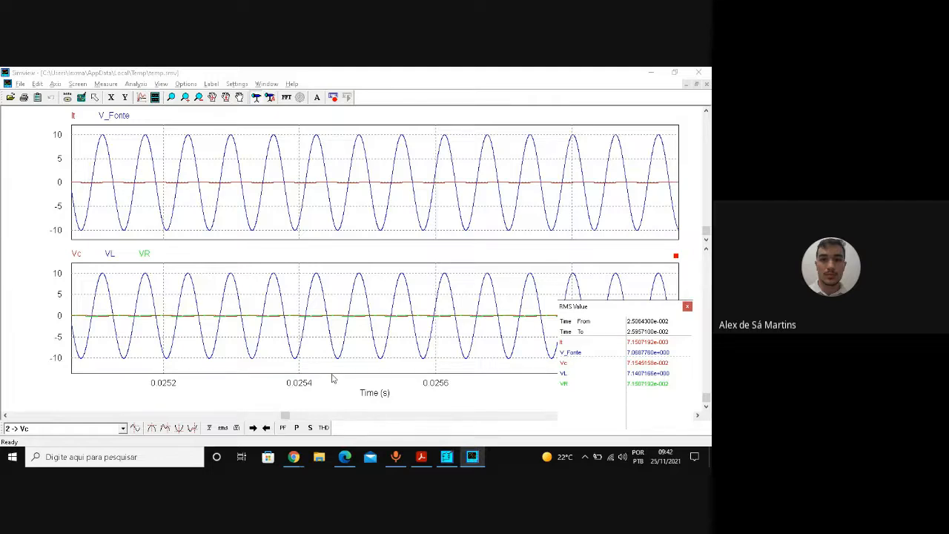
- In filtropassivo.pdf, mark the ω in the jωL term and in the 1/ωC term of the ZEQ equation, and return to the waveforms
click(421, 458)
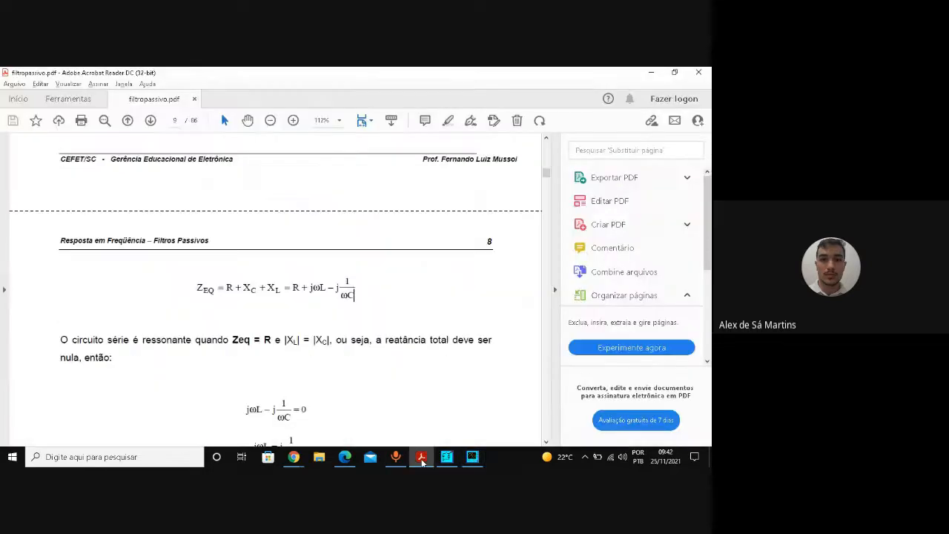
double_click(321, 289)
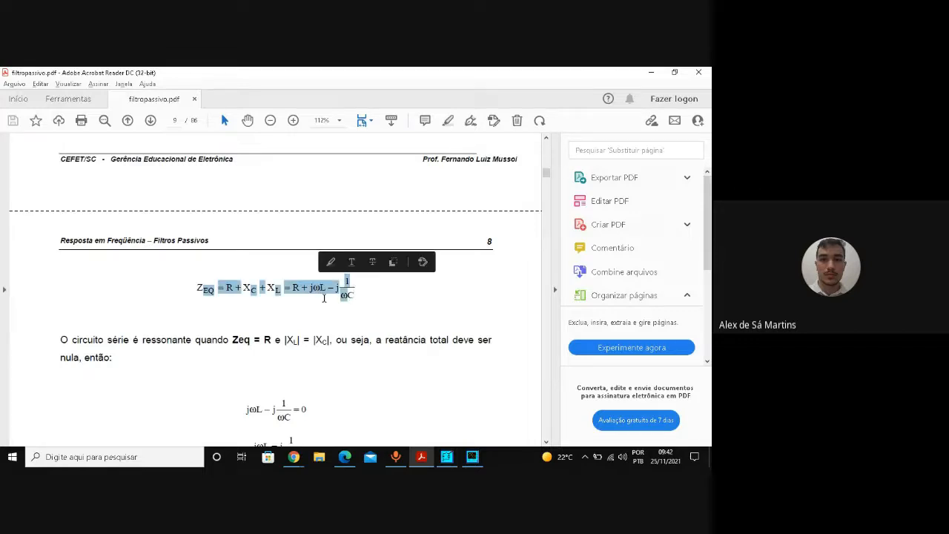
click(324, 298)
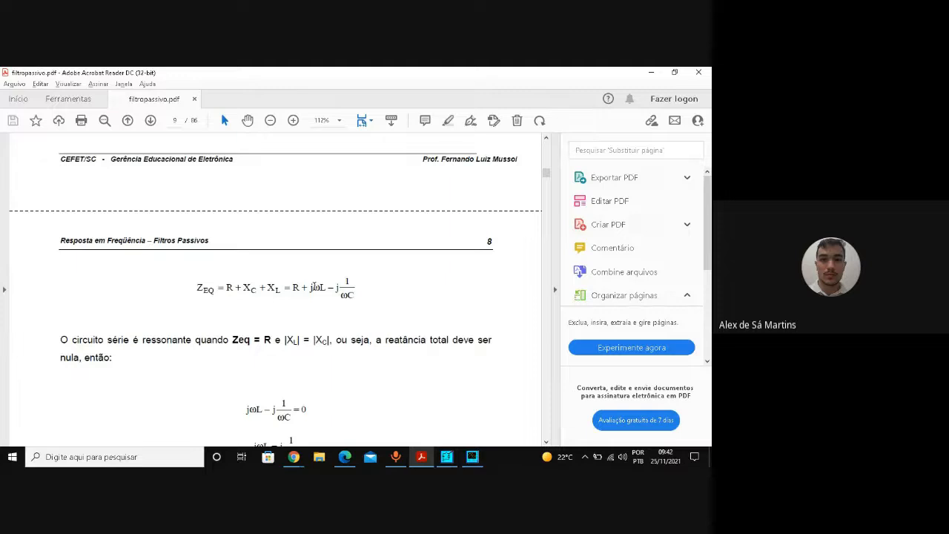
drag(312, 287, 320, 287)
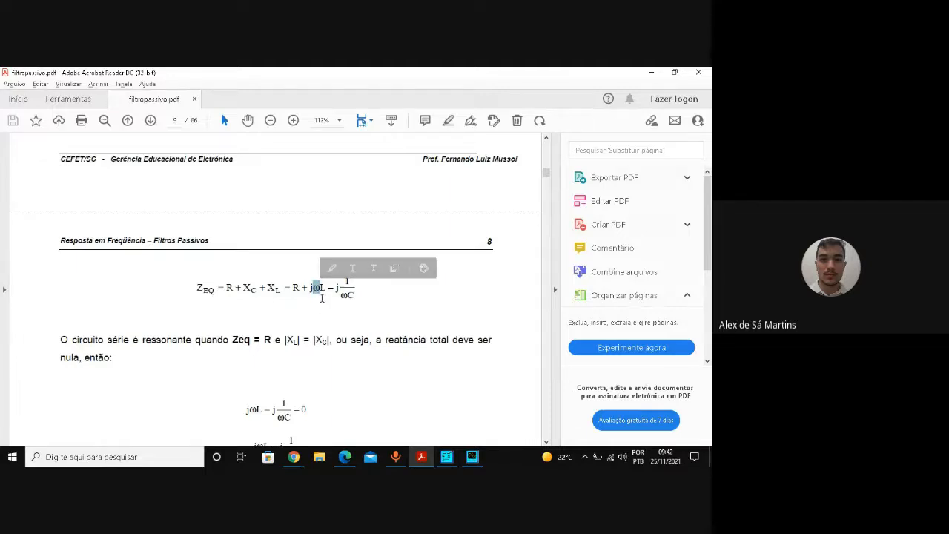
drag(341, 294, 351, 296)
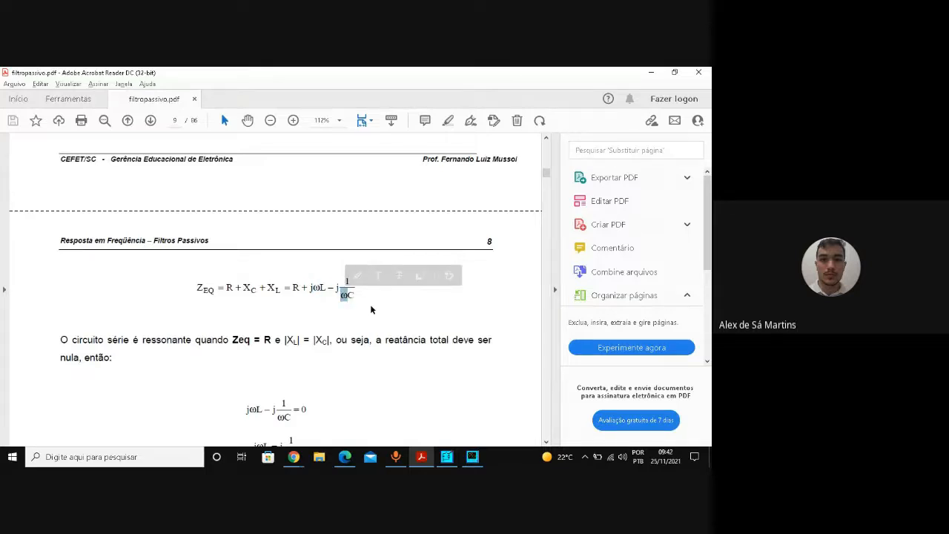
click(321, 258)
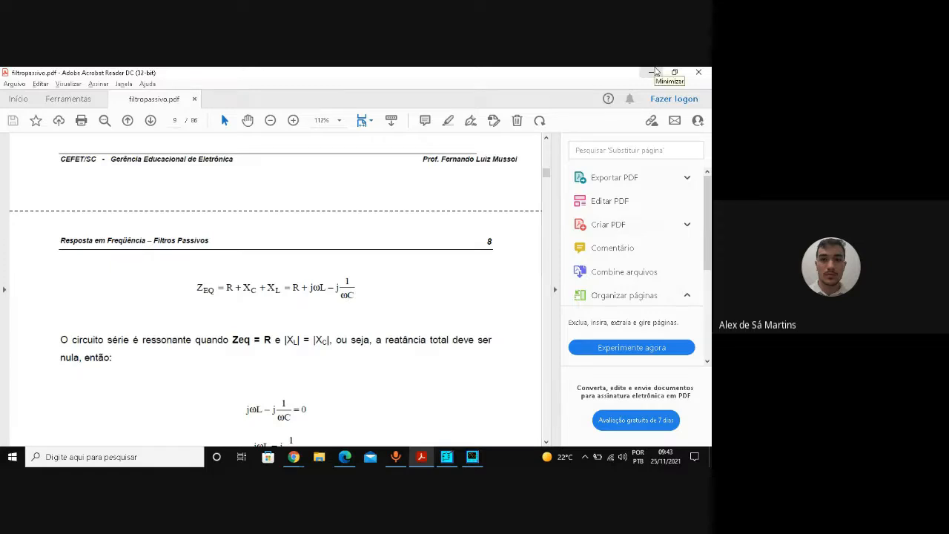
click(656, 71)
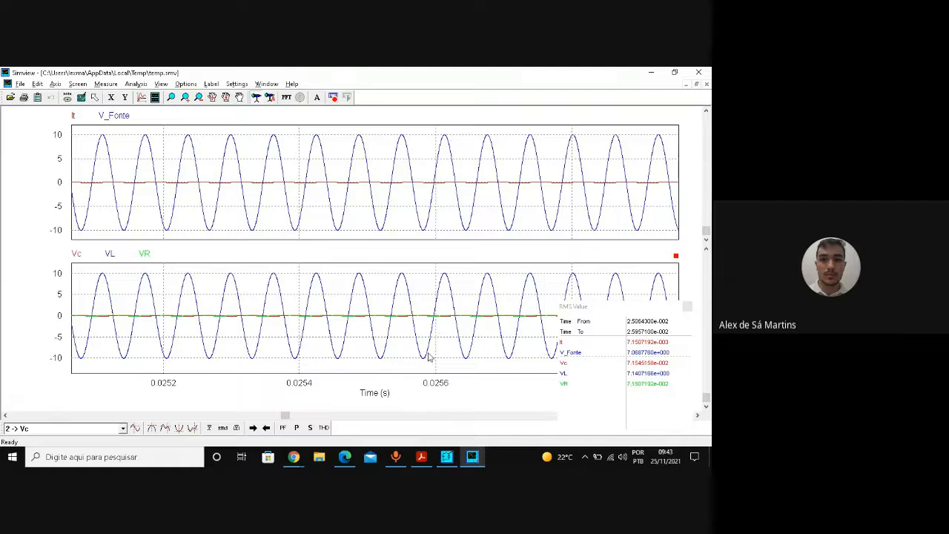
- Look at the PSIM schematic, switch to filtropassivo.pdf and find the frequency table under Figura 1.2 – Circuito RLC Série
mouse_move(422, 459)
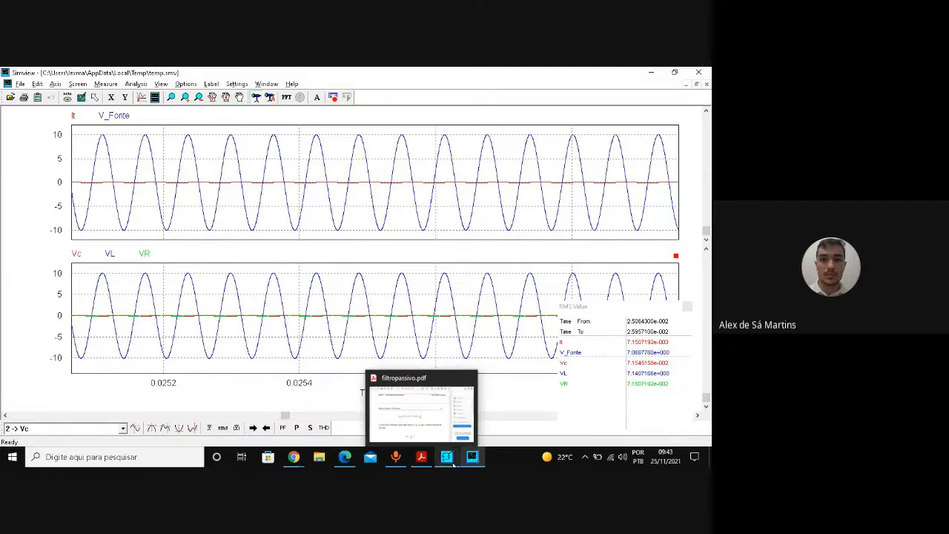
click(451, 459)
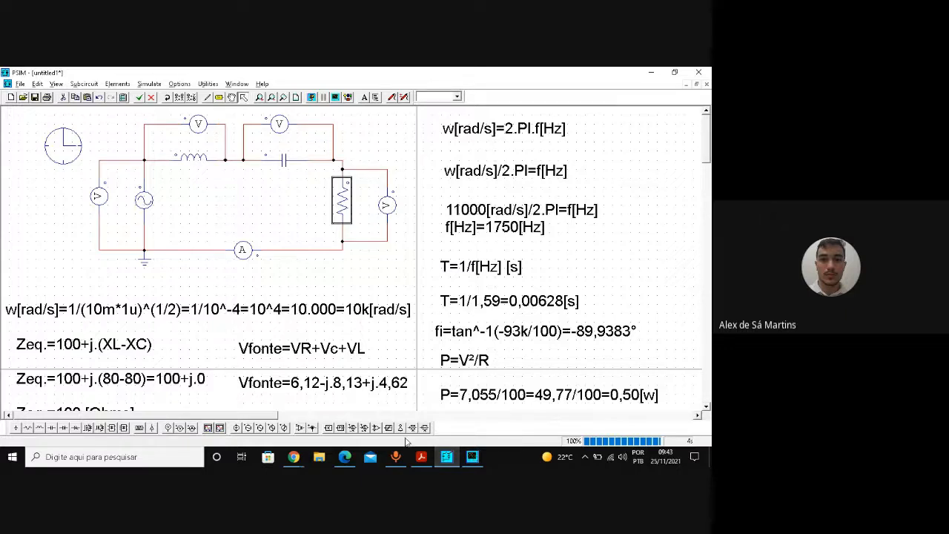
click(421, 456)
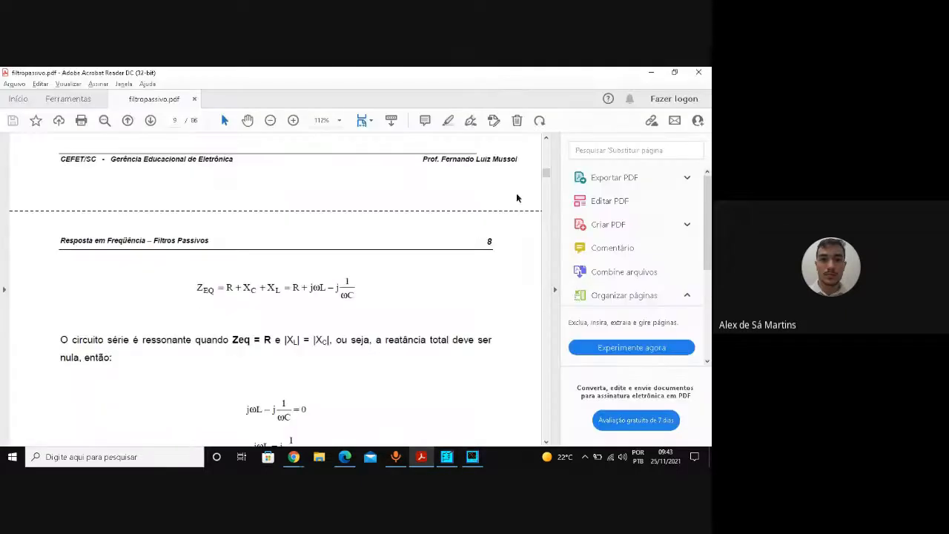
click(547, 139)
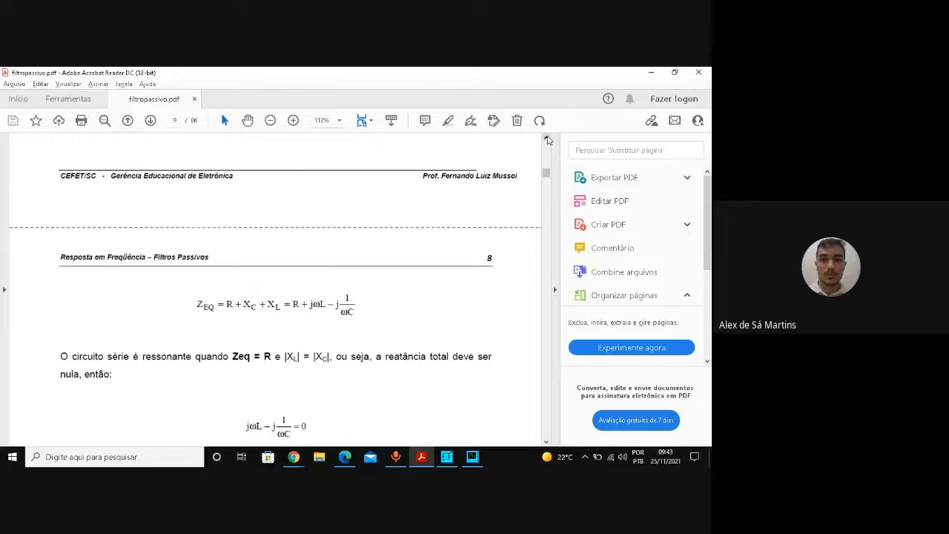
drag(547, 138, 547, 139)
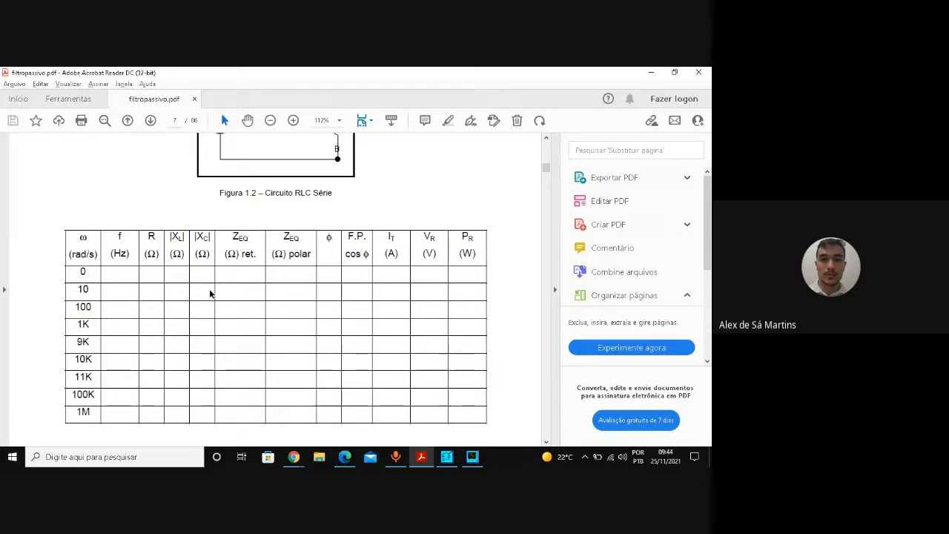
- Switch to Simview and replace the lower plot's Vc, VL and VR curves with the expression VL/It
click(473, 459)
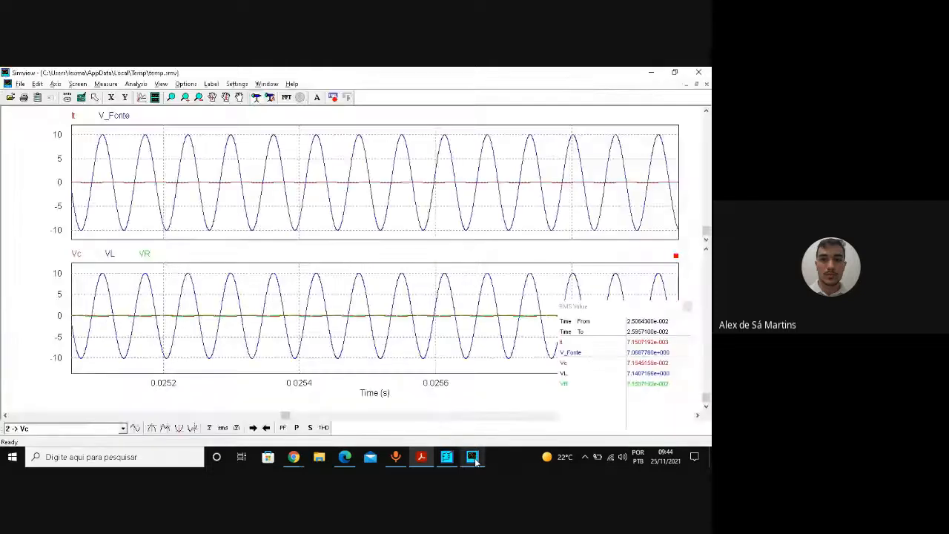
double_click(384, 300)
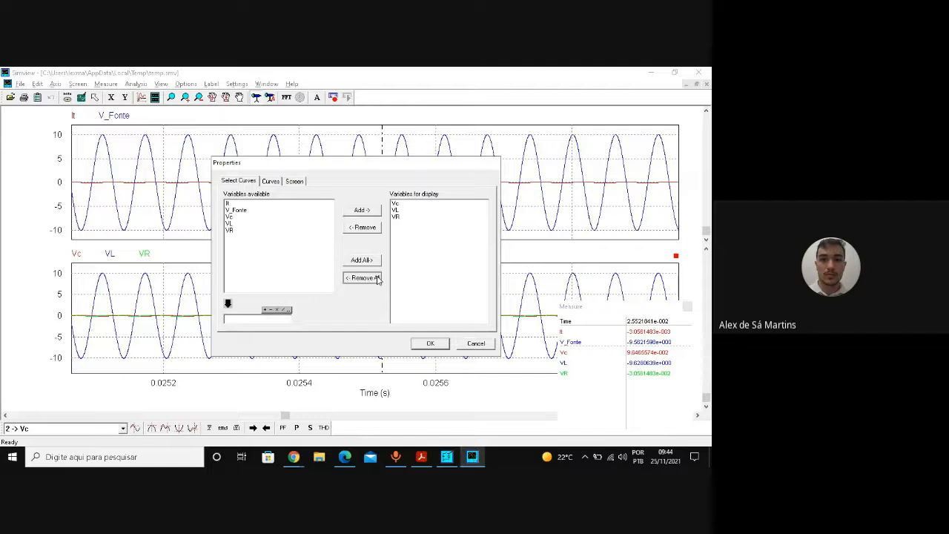
click(376, 278)
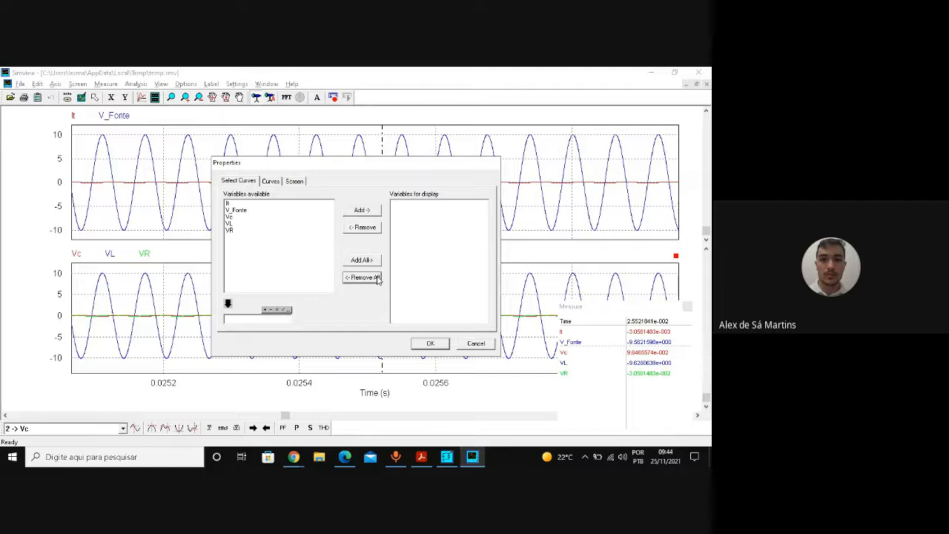
click(237, 223)
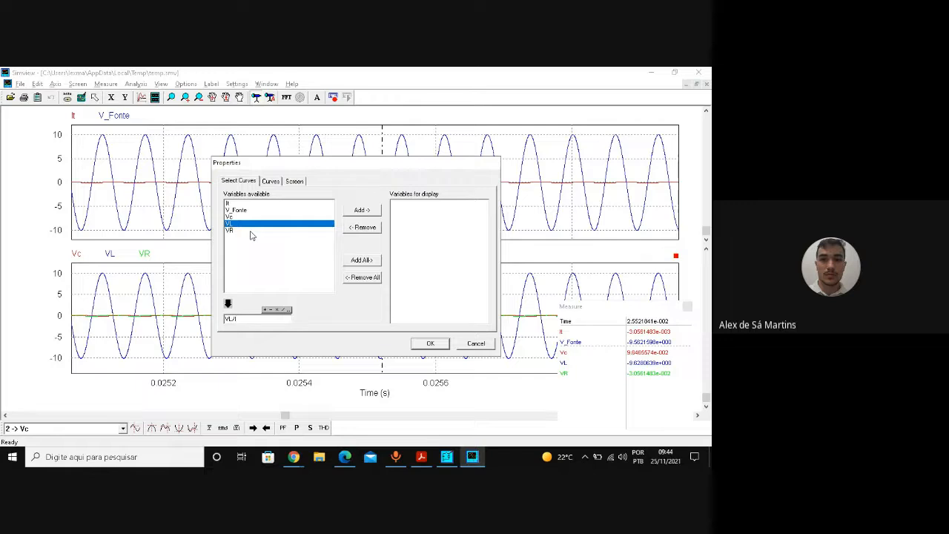
click(358, 214)
click(434, 344)
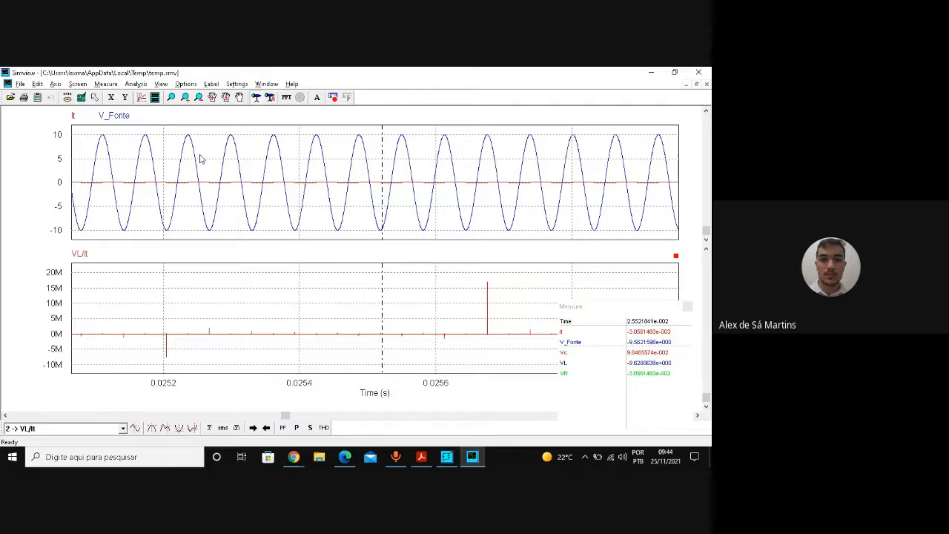
- Enlarge the VL/It plot around 0.02566 s and measure the RMS values of the displayed curves
click(171, 98)
drag(472, 327, 488, 350)
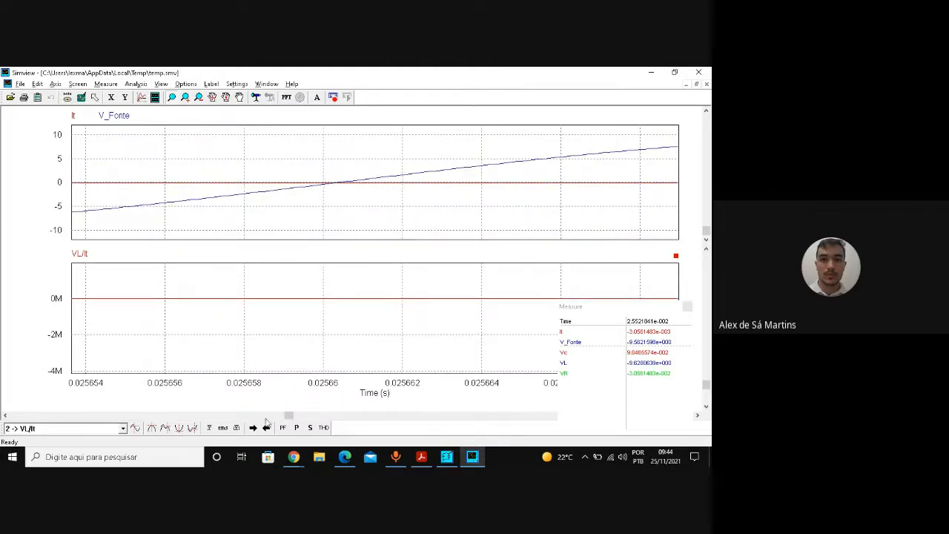
click(223, 428)
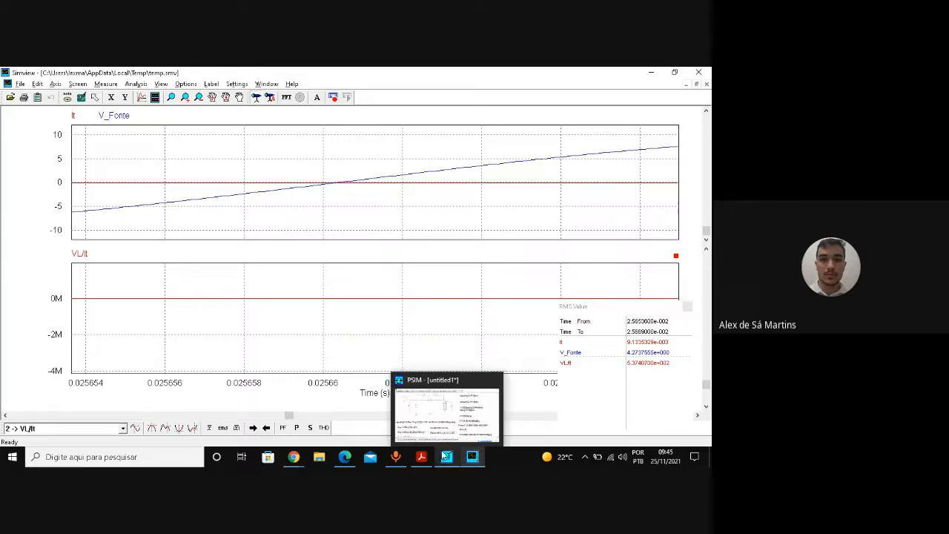
- Switch to PSIM and check the parameters of the resistor and the capacitor
click(447, 460)
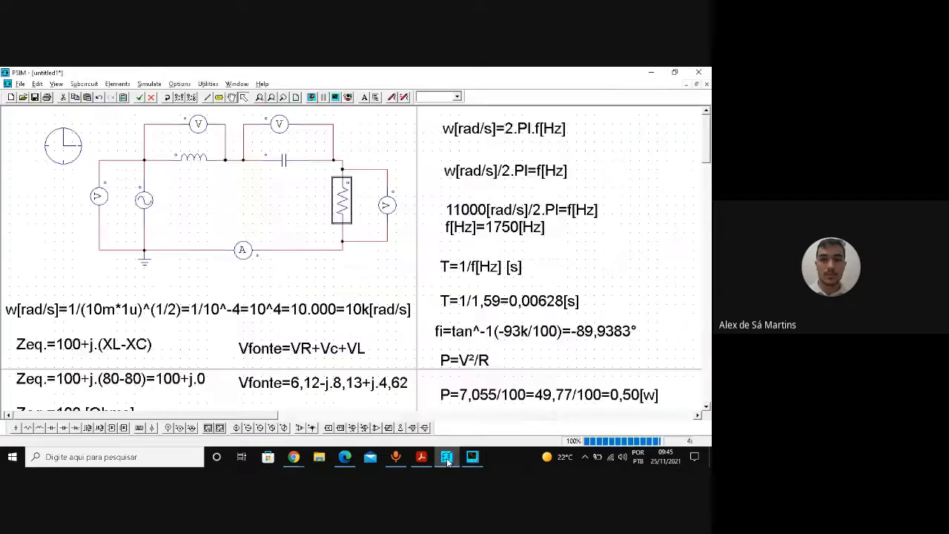
double_click(340, 202)
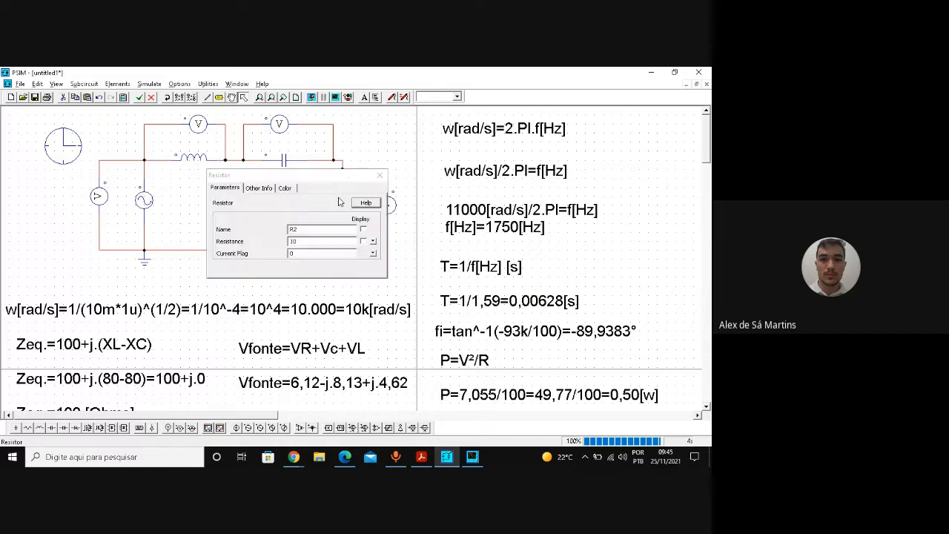
drag(309, 244, 277, 247)
click(313, 243)
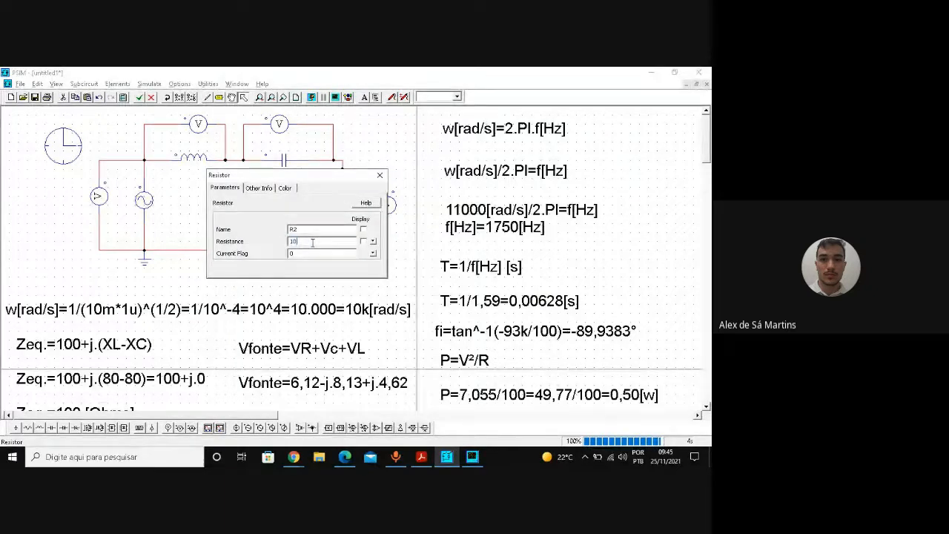
click(379, 175)
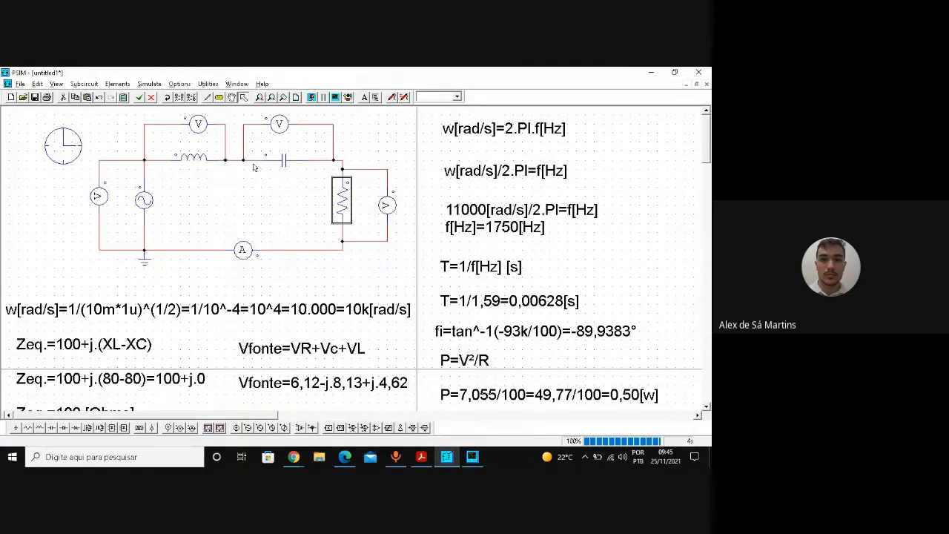
double_click(282, 159)
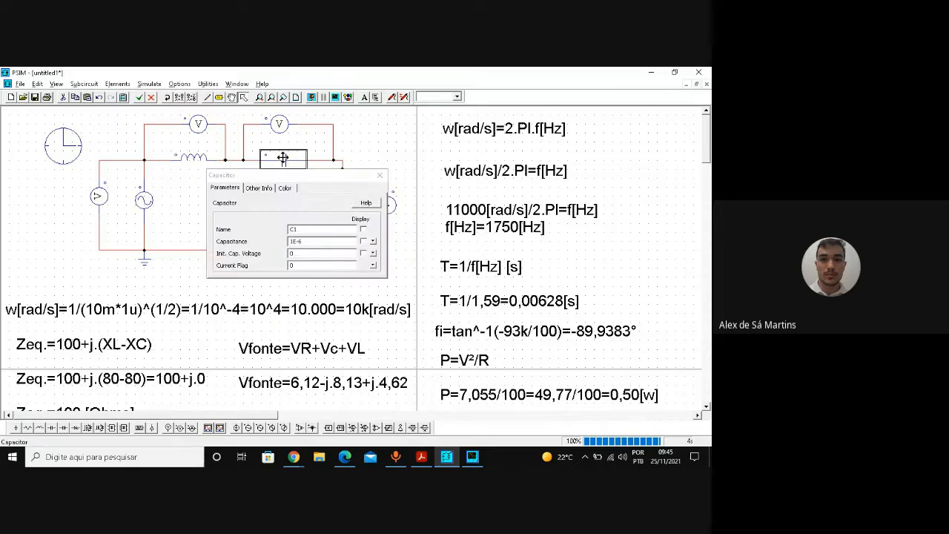
click(377, 176)
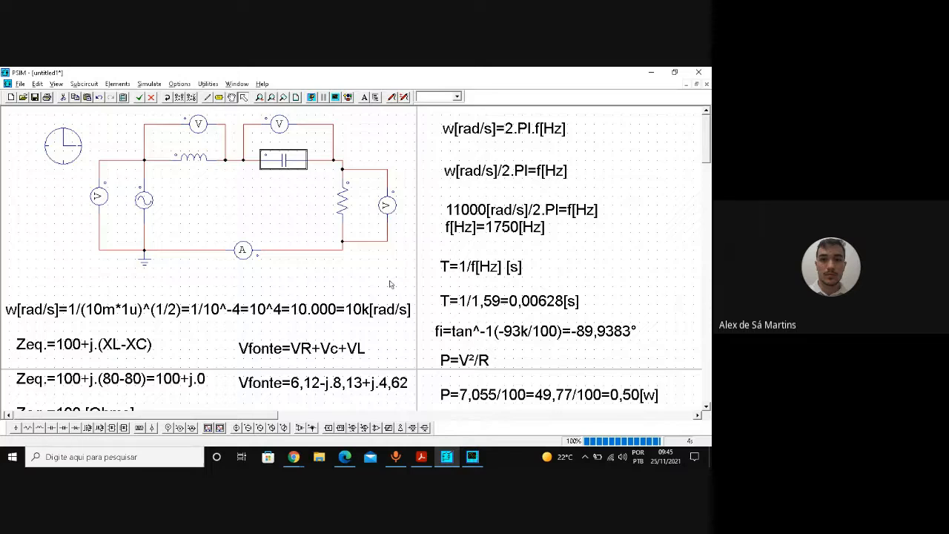
- Return to Simview, dismiss the RMS readings, and exit Simview
click(472, 456)
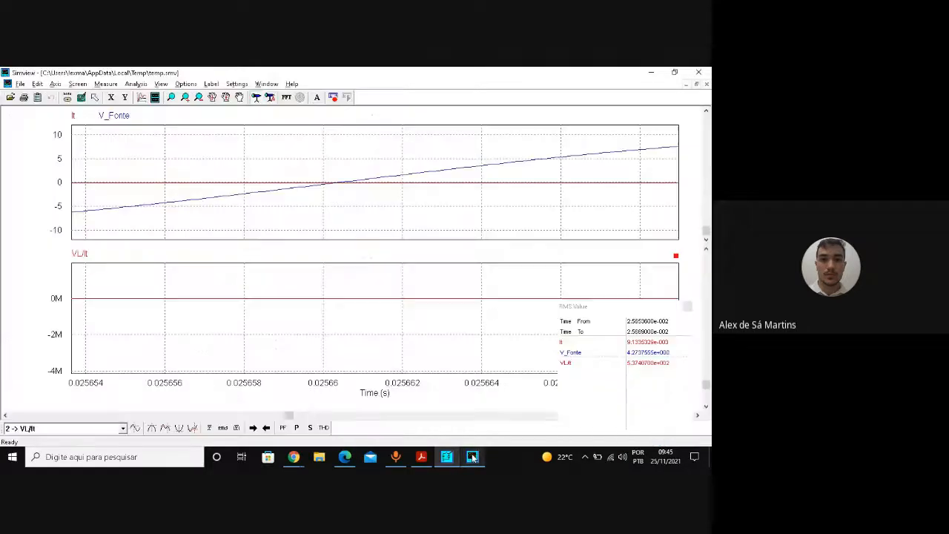
click(689, 306)
click(688, 306)
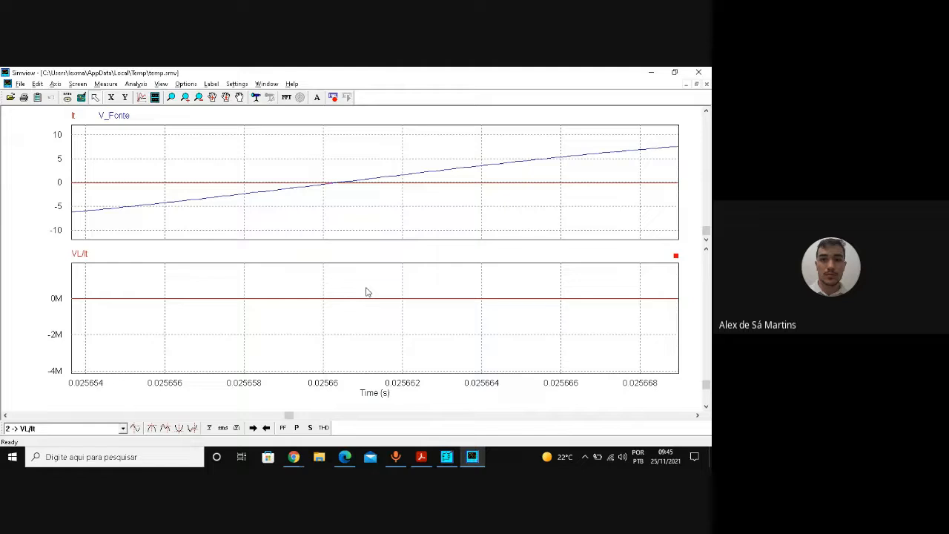
click(701, 72)
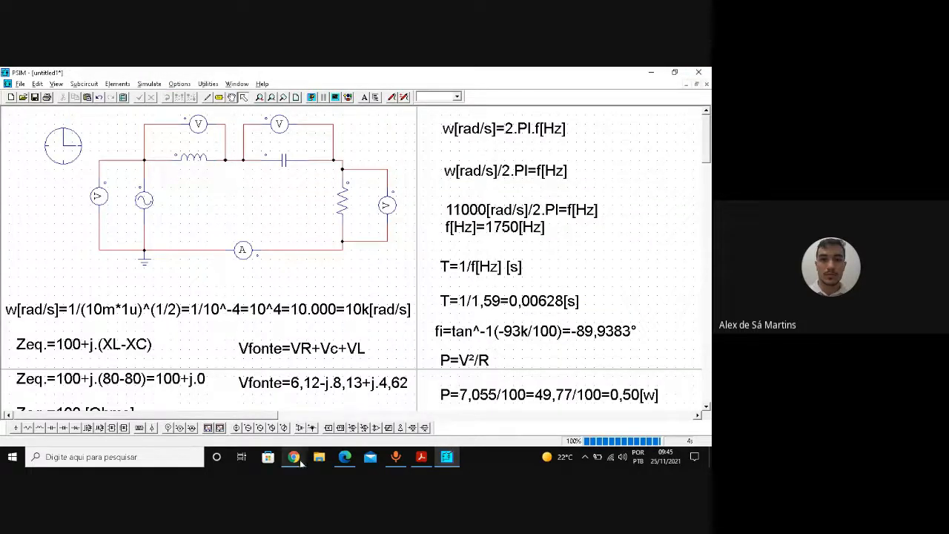
- Switch to the Google Meet call in Chrome and open the option for stopping the recording
mouse_move(293, 457)
click(240, 409)
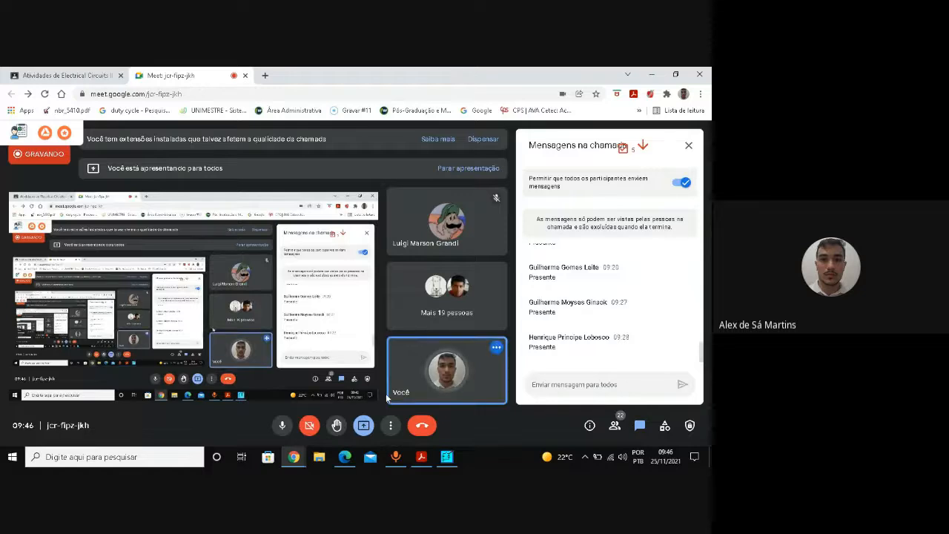
click(391, 426)
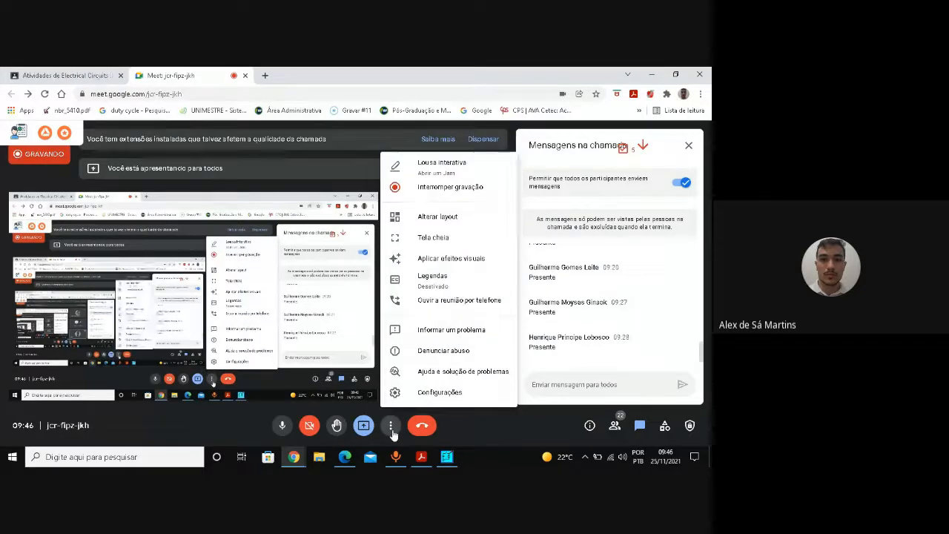
click(457, 188)
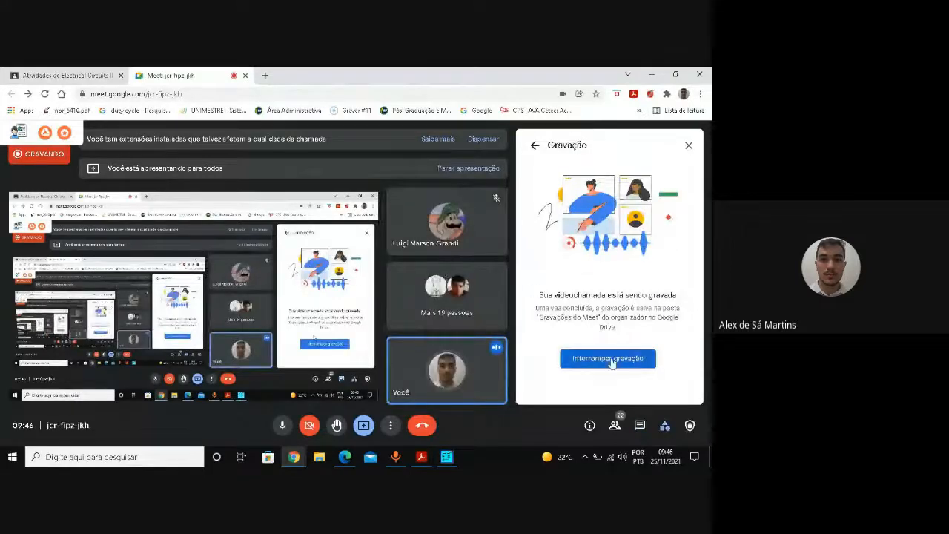